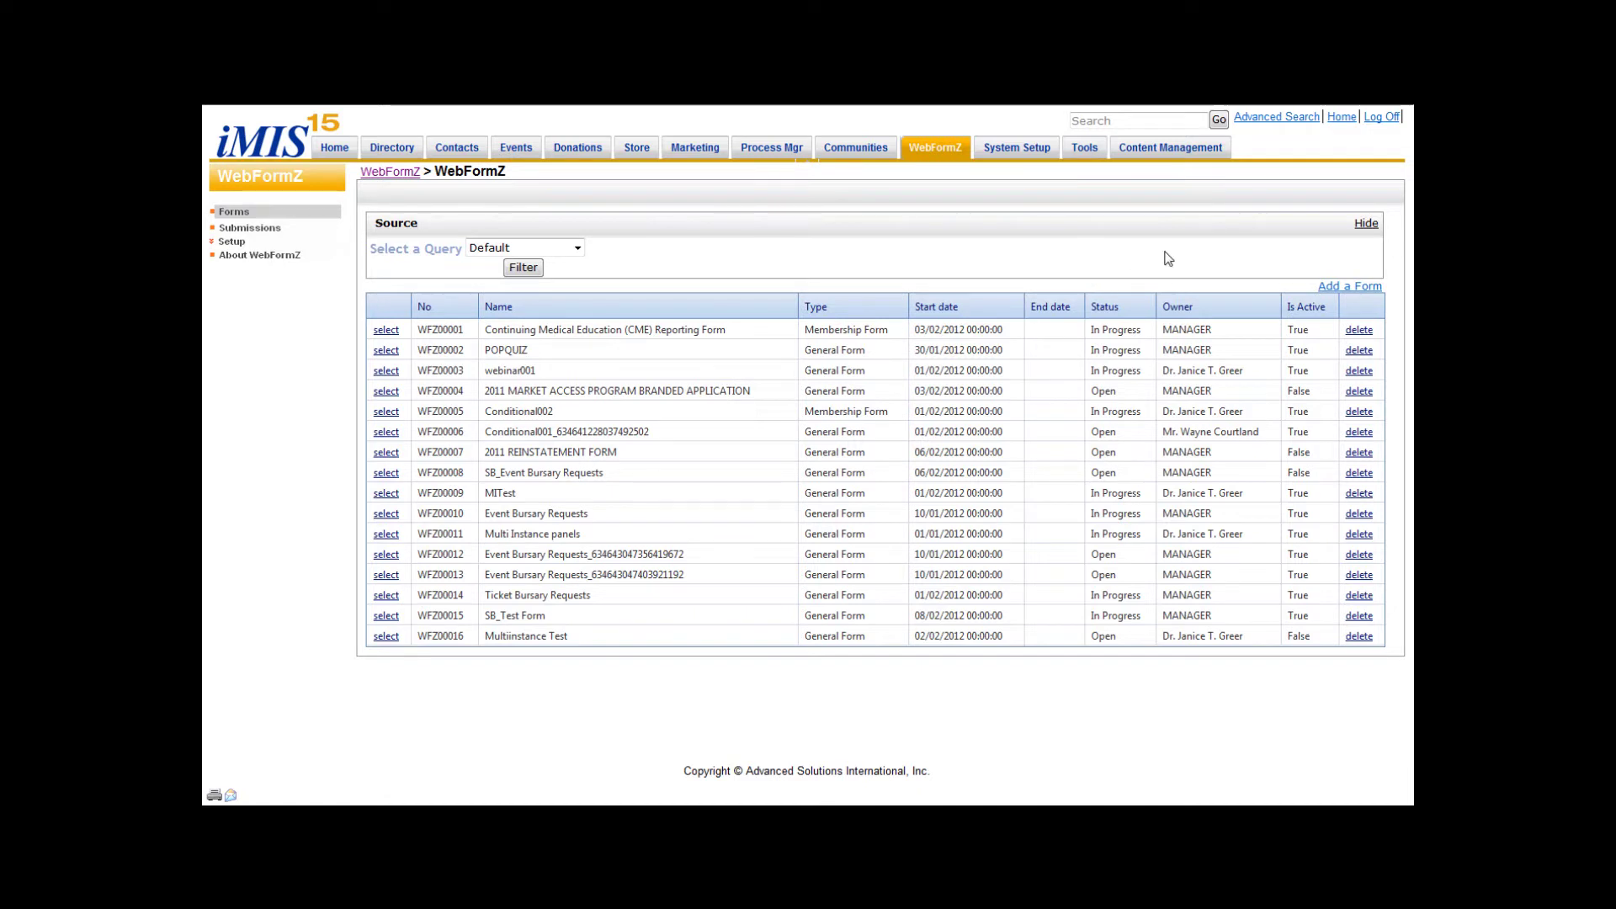
Step: Add a new form with form code MItest002 and name Multi001
{"action": "left_click", "coordinate": [1343, 287]}
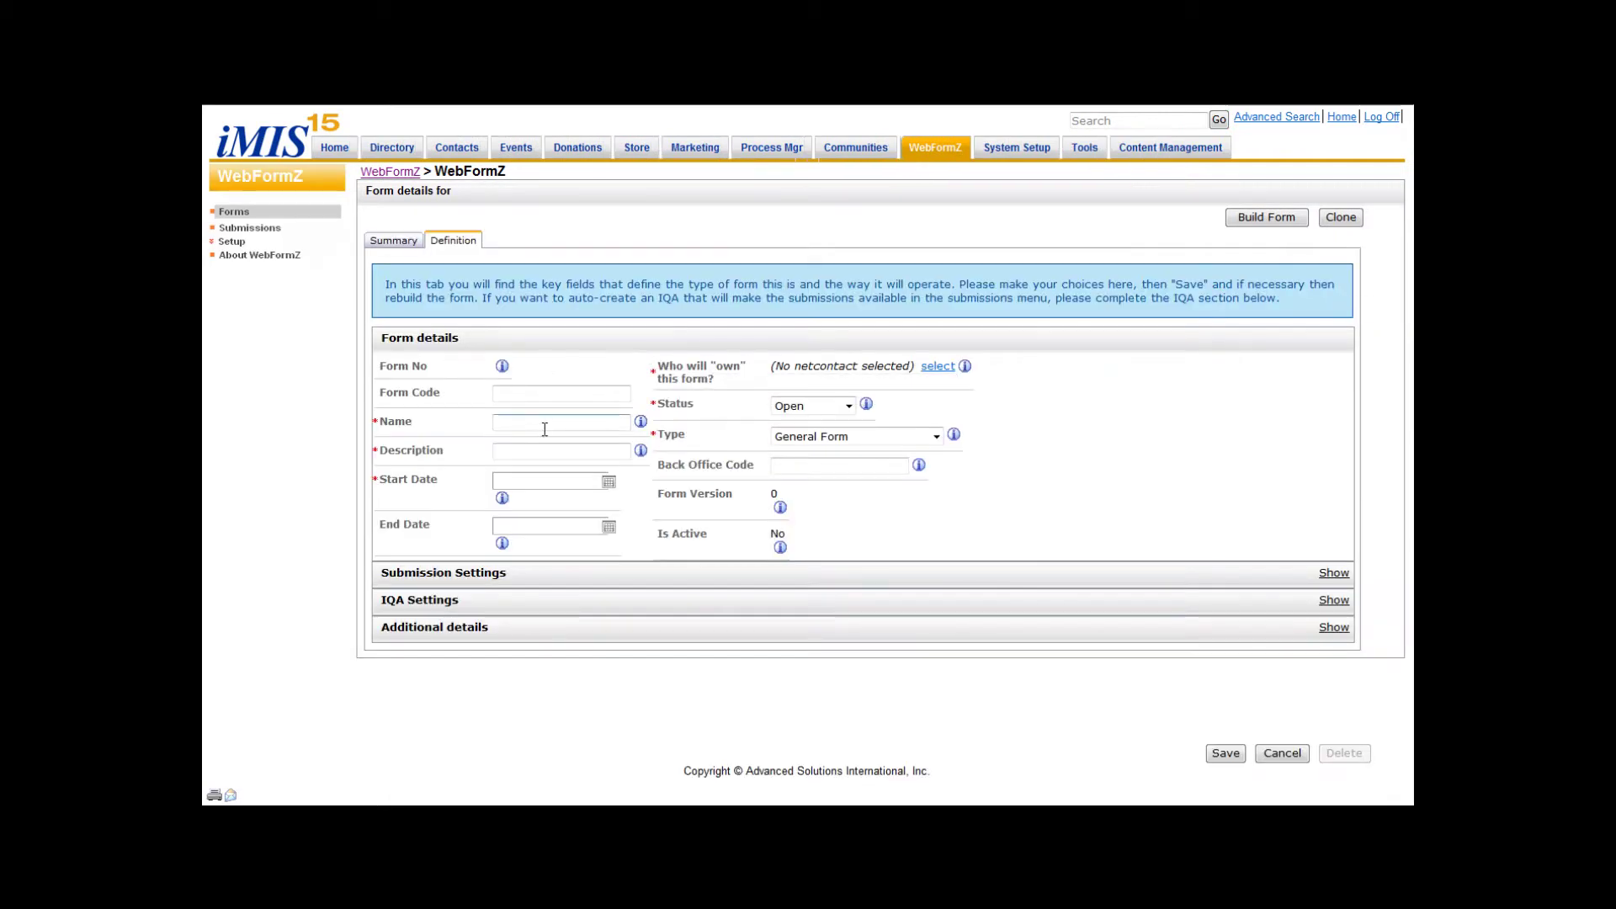
{"action": "left_click", "coordinate": [558, 393]}
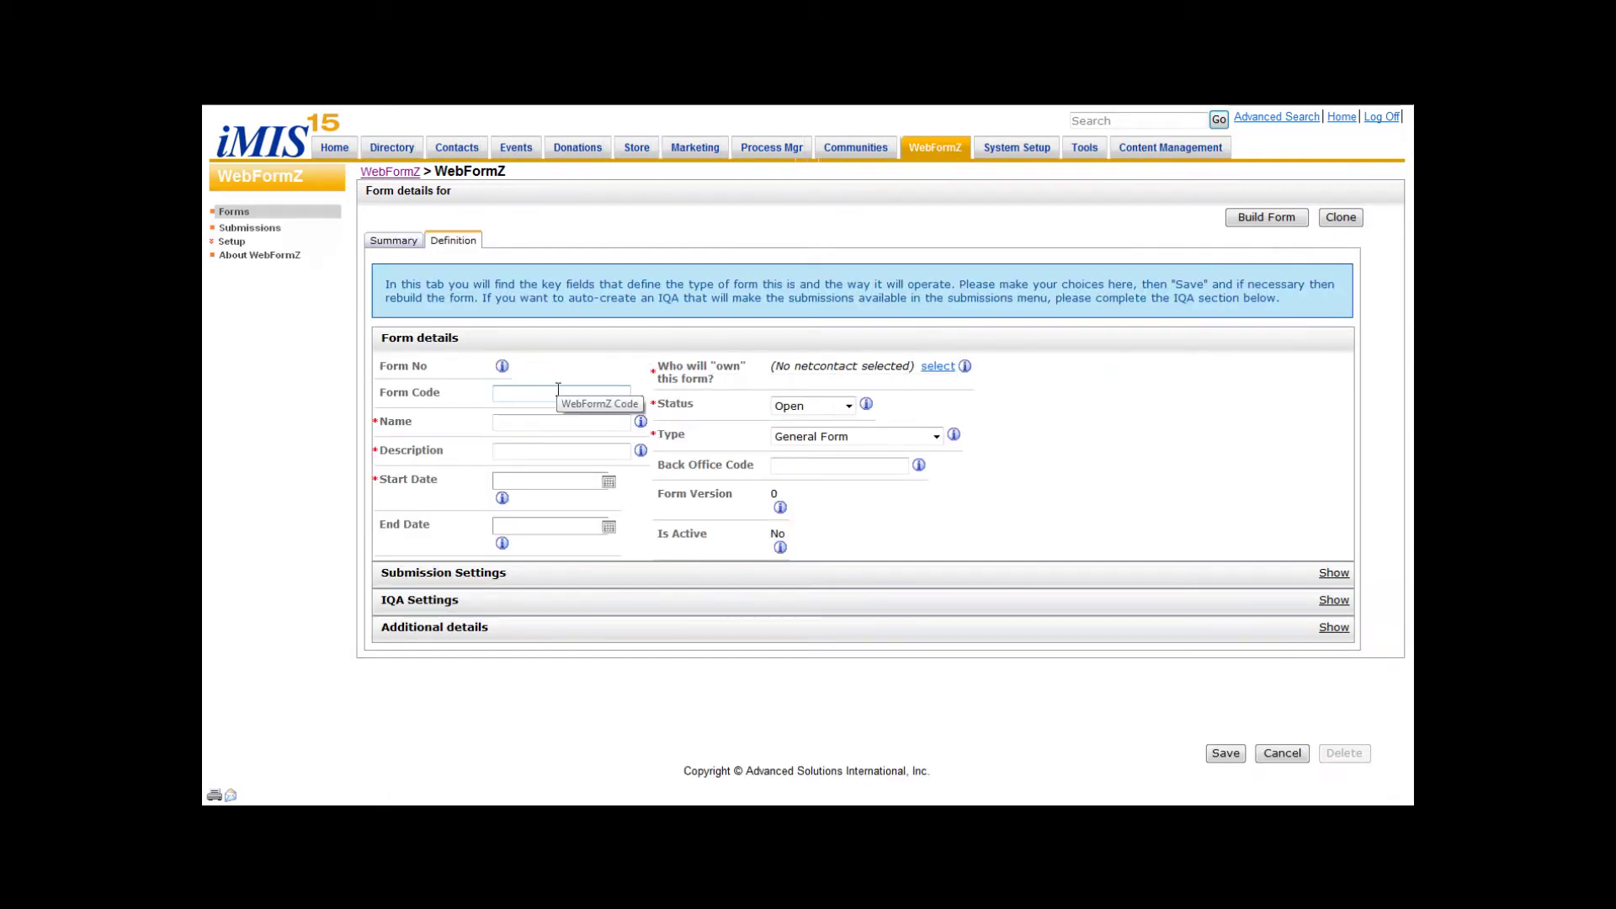
{"action": "type", "text": "MItes"}
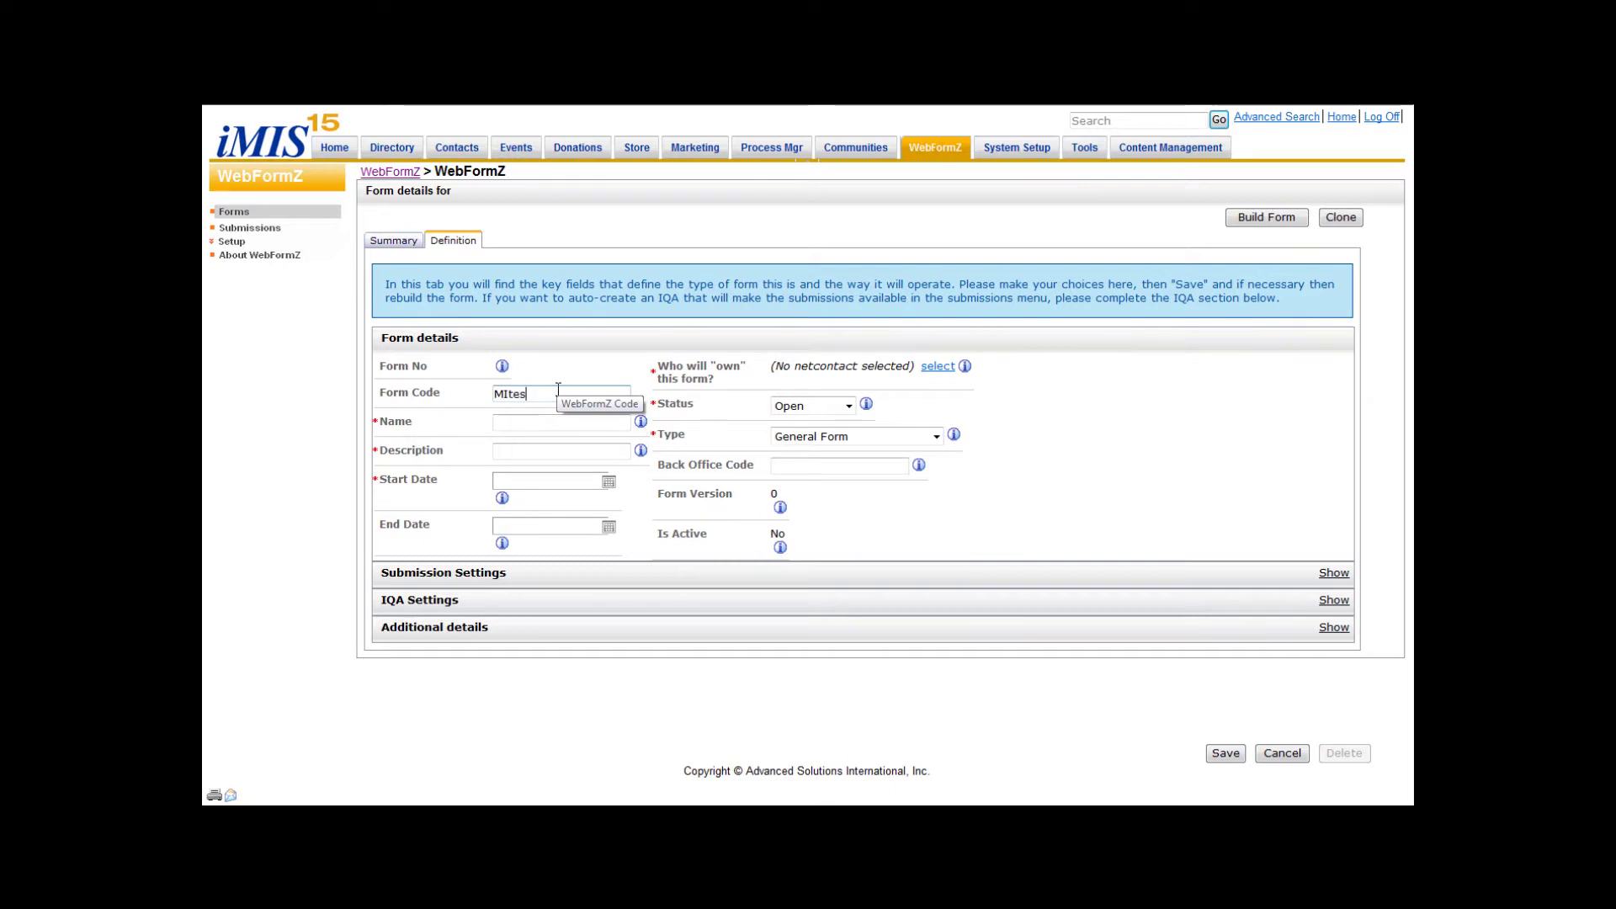
{"action": "type", "text": "t002"}
{"action": "key", "text": "Tab"}
{"action": "type", "text": "Multi001"}
{"action": "key", "text": "Tab"}
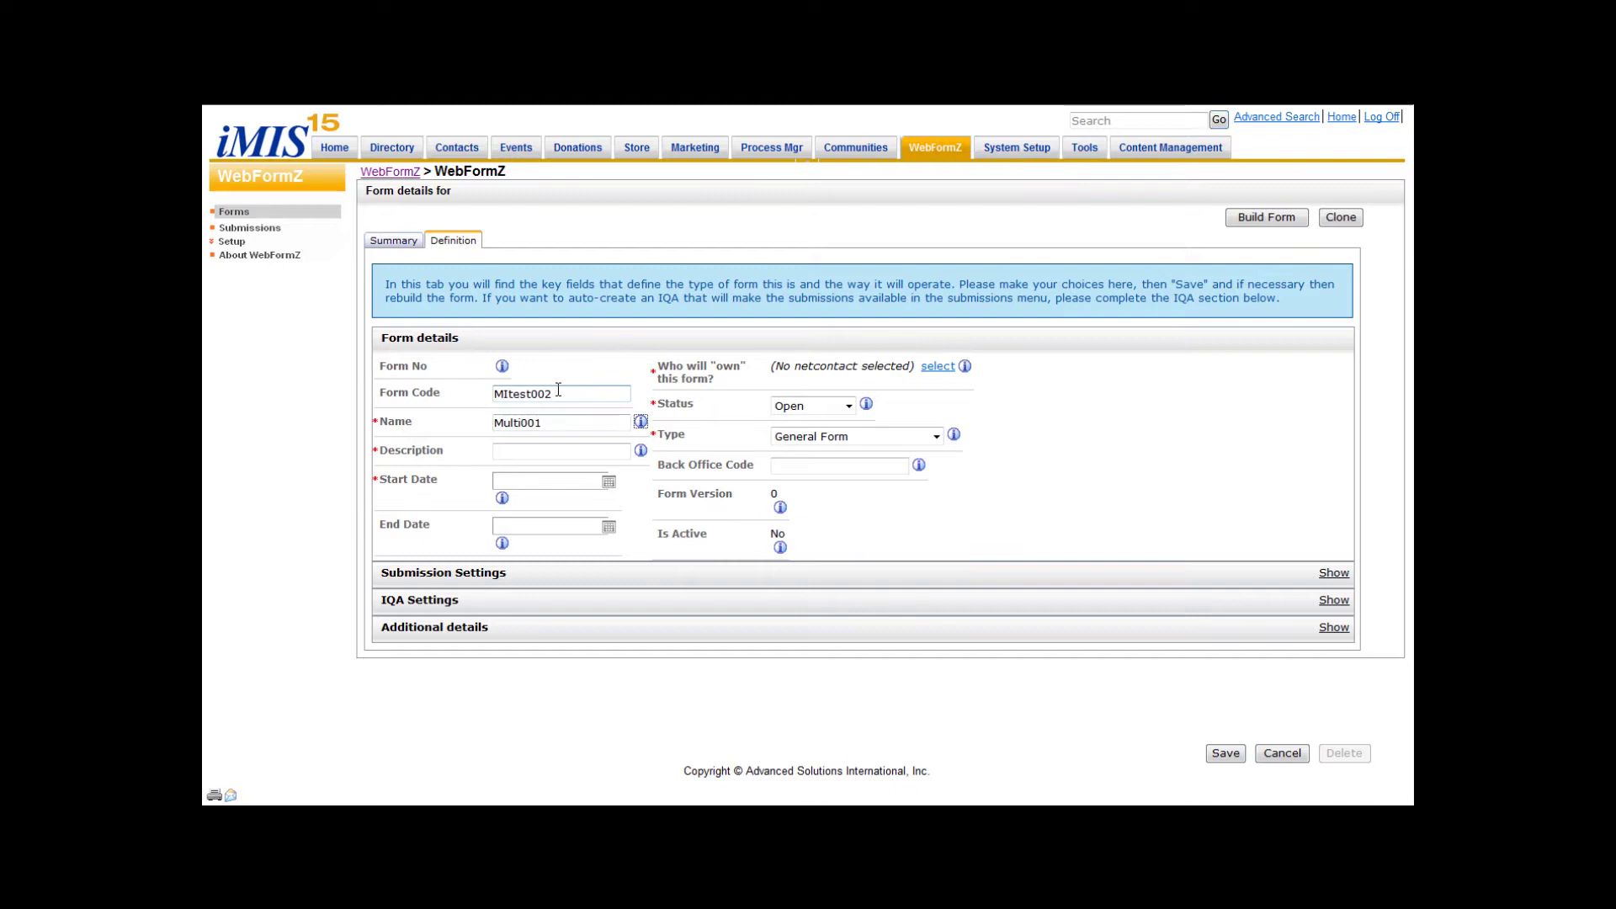
Step: Enter the description "Test of Multi instance" and set the form's start date to 01/02/2012
{"action": "left_click", "coordinate": [566, 450]}
{"action": "type", "text": "Test of Multi Instance"}
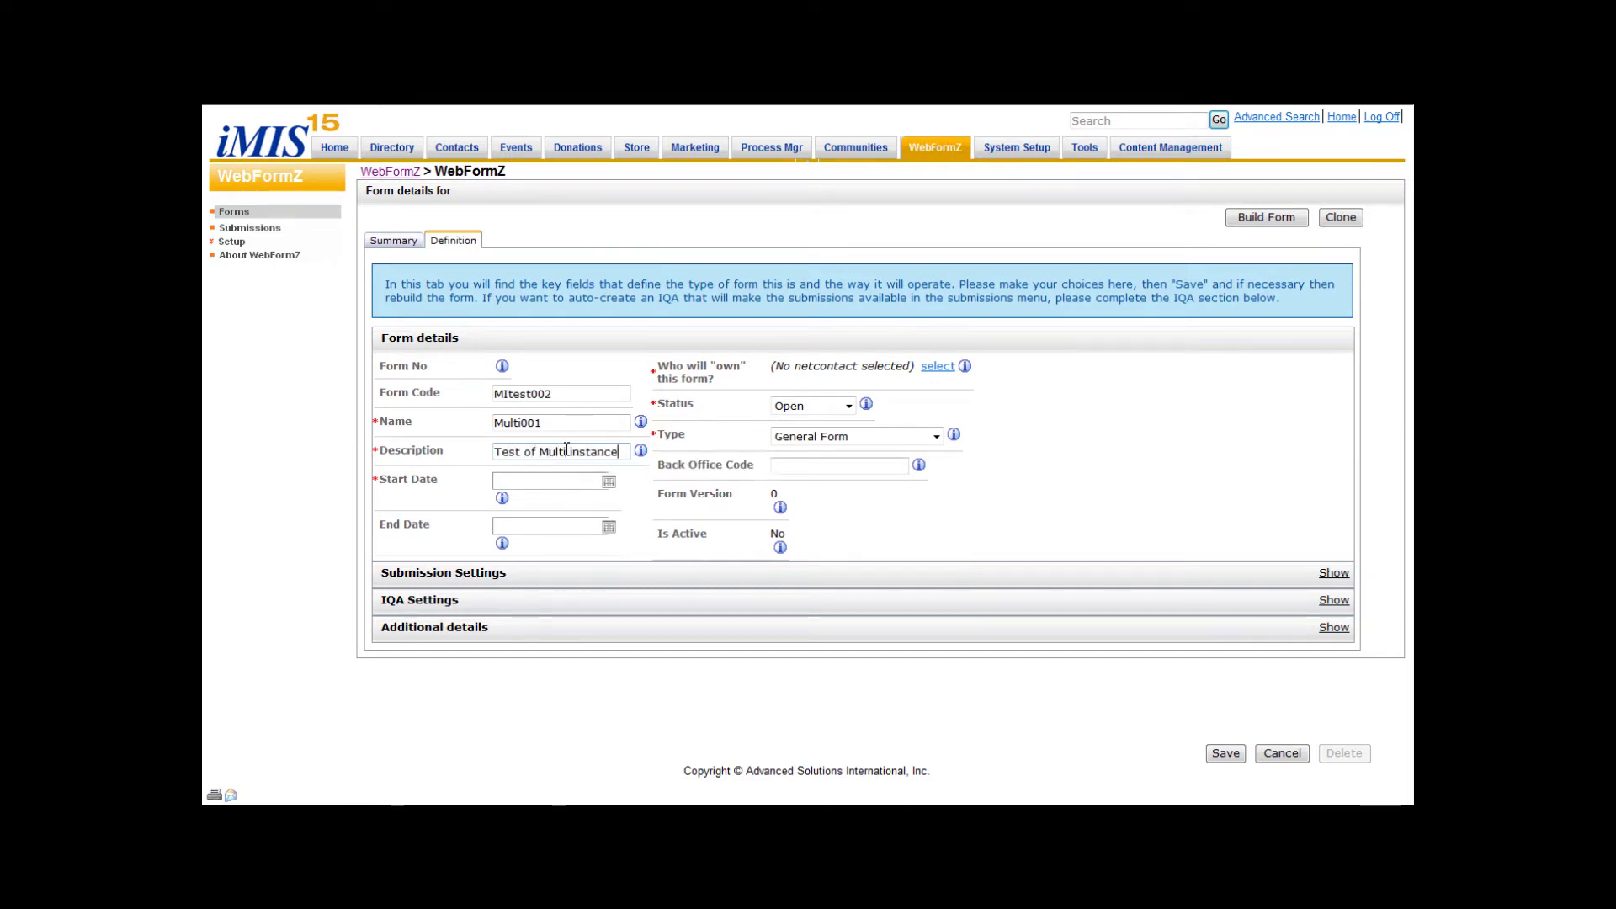
{"action": "left_click", "coordinate": [608, 481]}
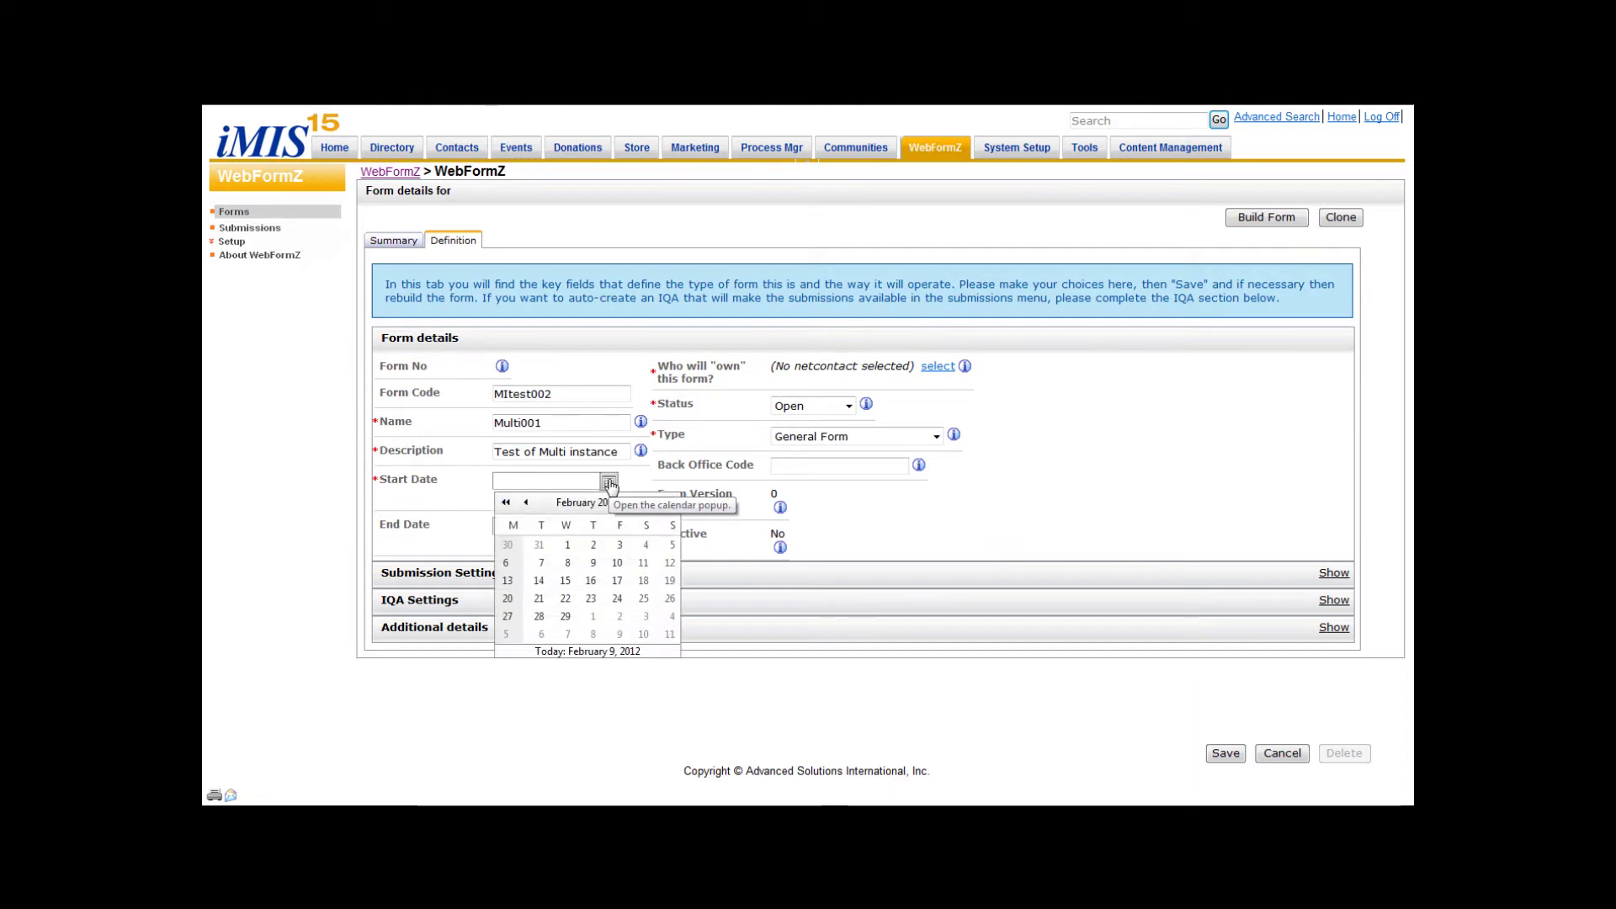
{"action": "left_click", "coordinate": [567, 544]}
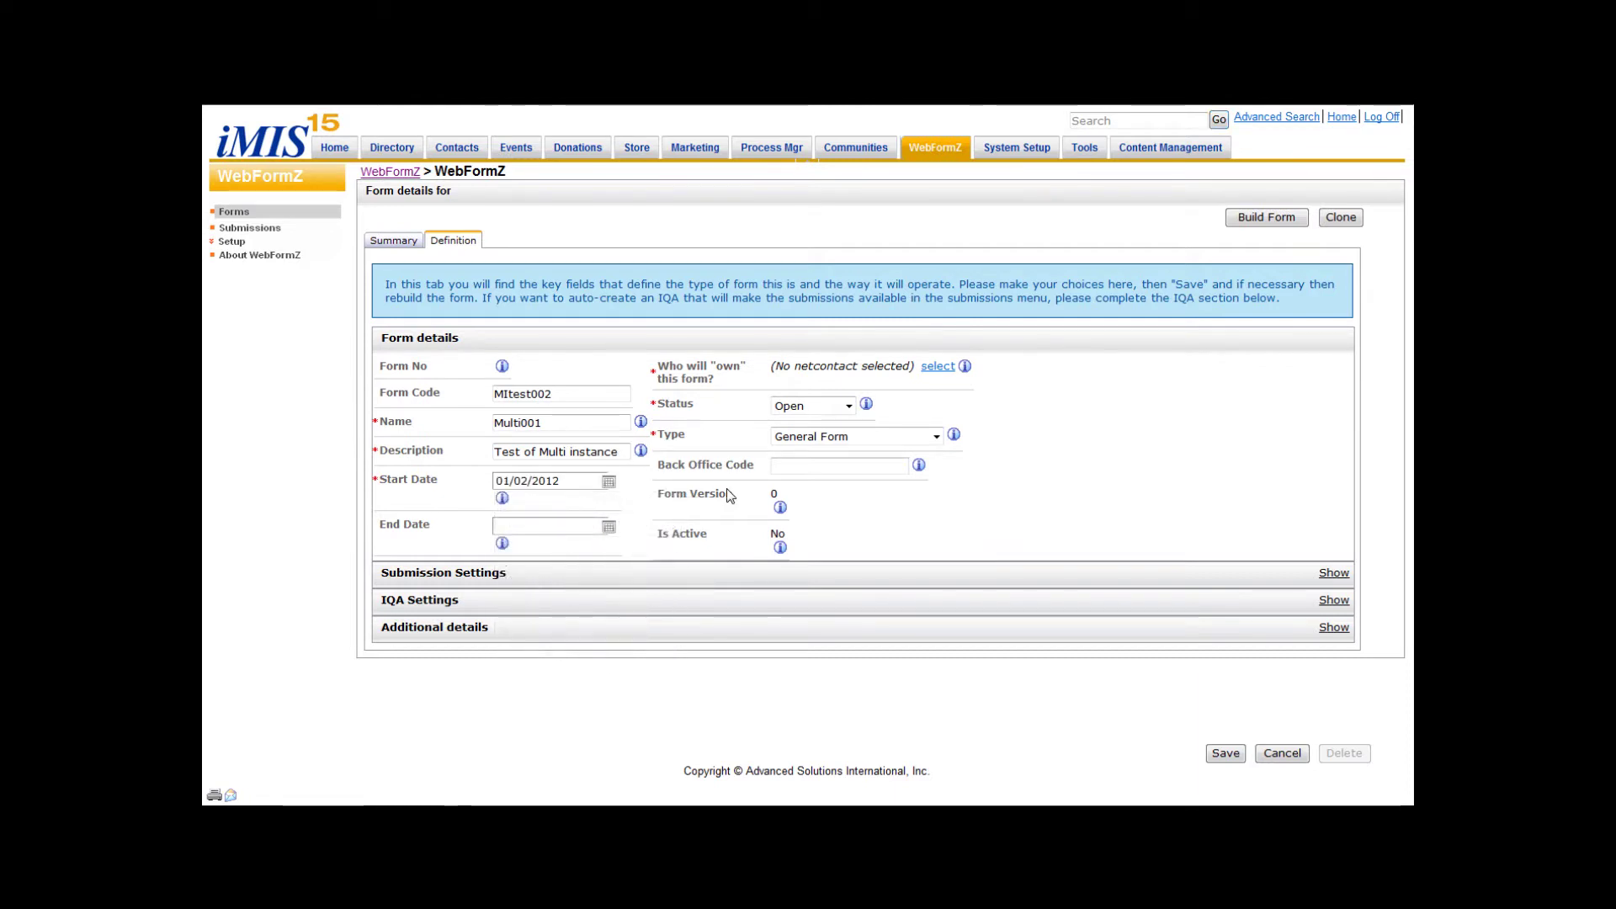
Step: Find the contact by ID with the default query and assign that contact as the form's owner
{"action": "left_click", "coordinate": [935, 367]}
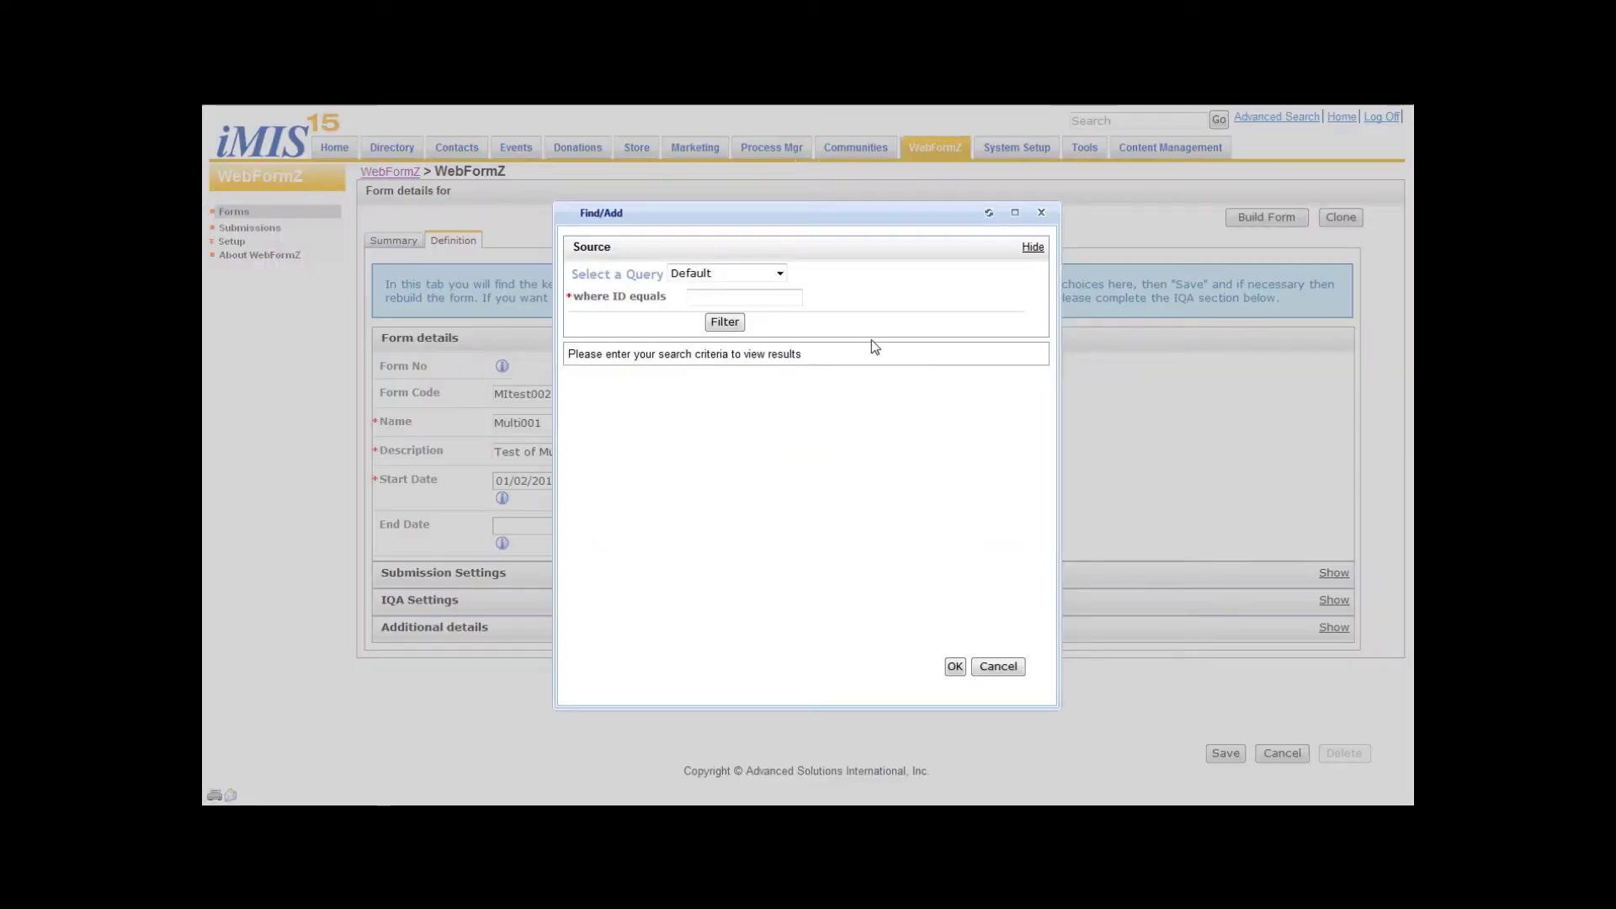
{"action": "left_click", "coordinate": [732, 296]}
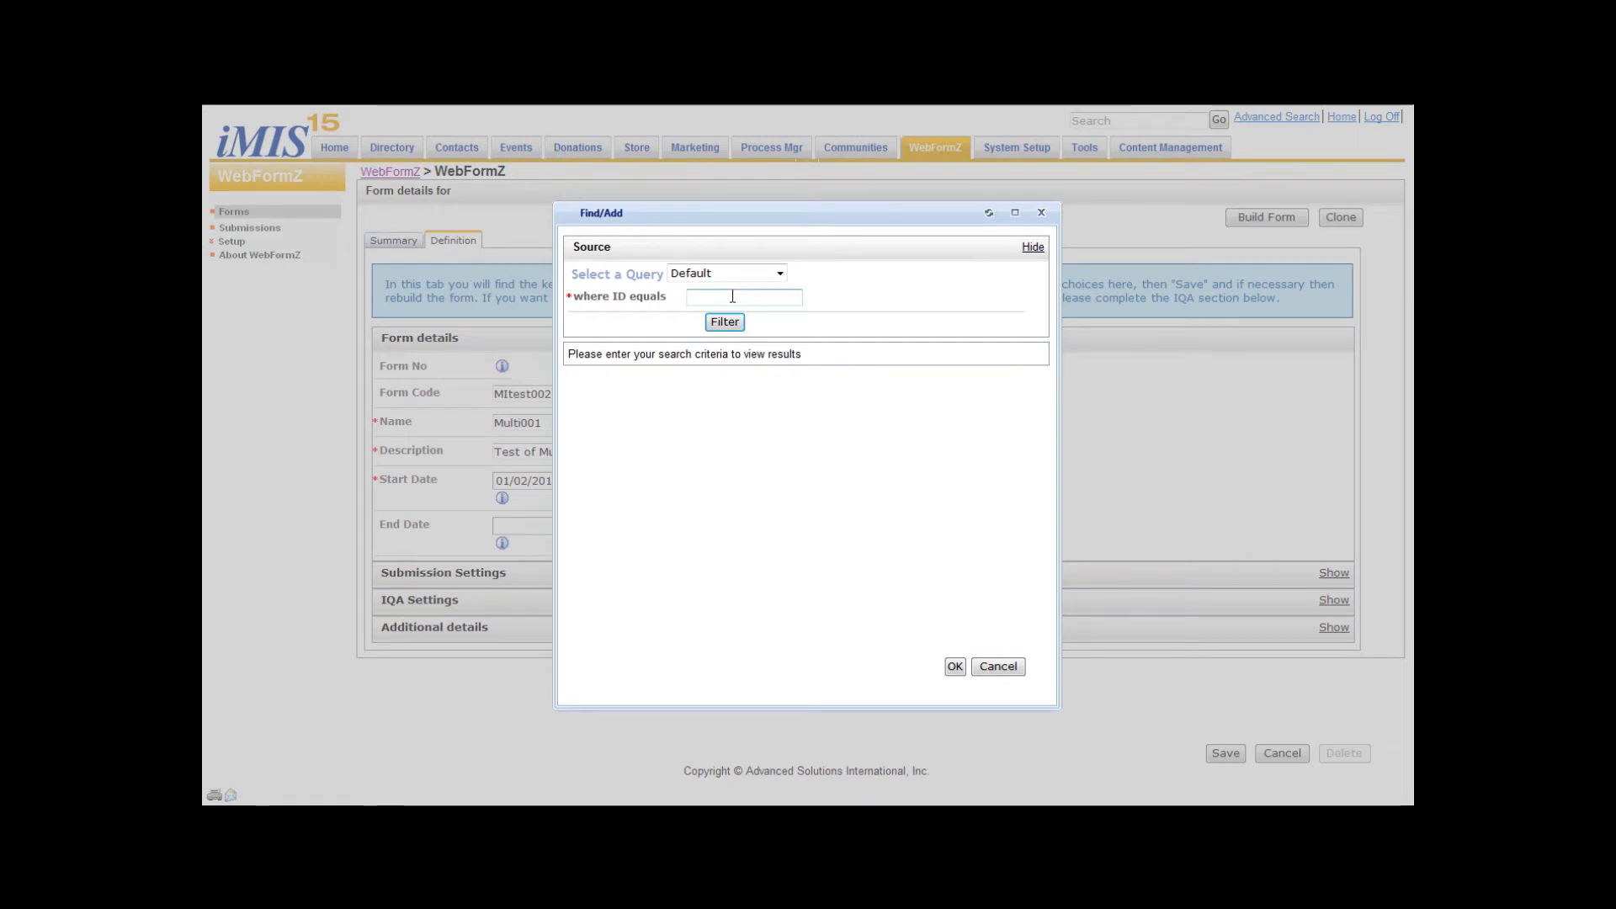
{"action": "type", "text": "1"}
{"action": "key", "text": "Tab"}
{"action": "left_click", "coordinate": [724, 323]}
{"action": "left_click", "coordinate": [692, 394]}
{"action": "left_click", "coordinate": [955, 665]}
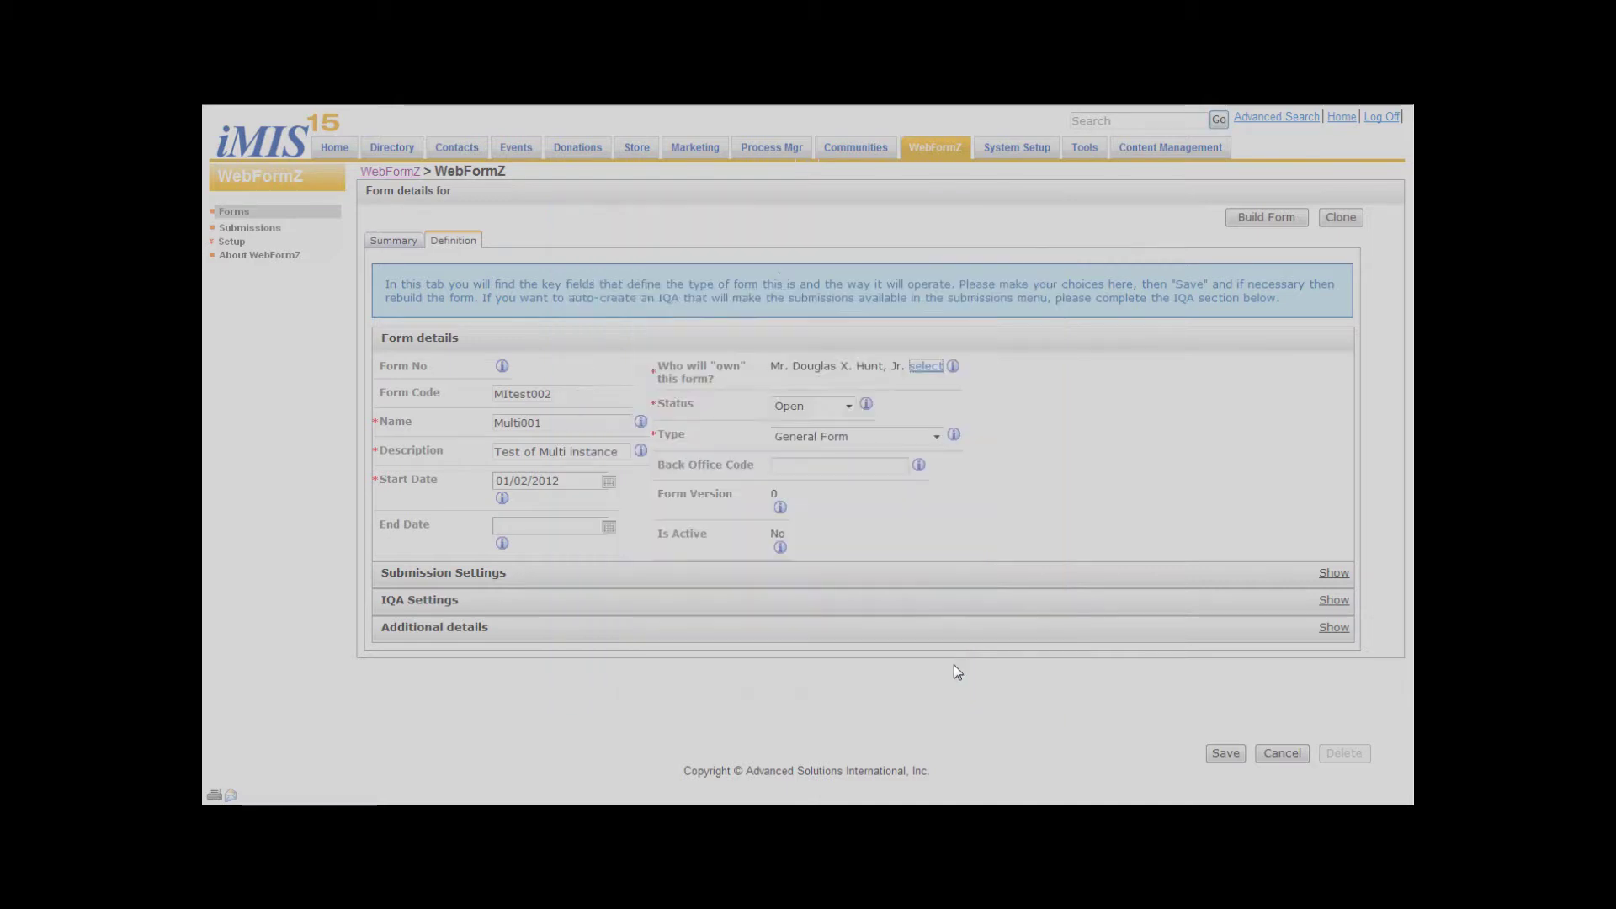
Step: Allow multiple submissions with the submission number pattern CODE/YEAR/####### and save the form
{"action": "left_click", "coordinate": [438, 577]}
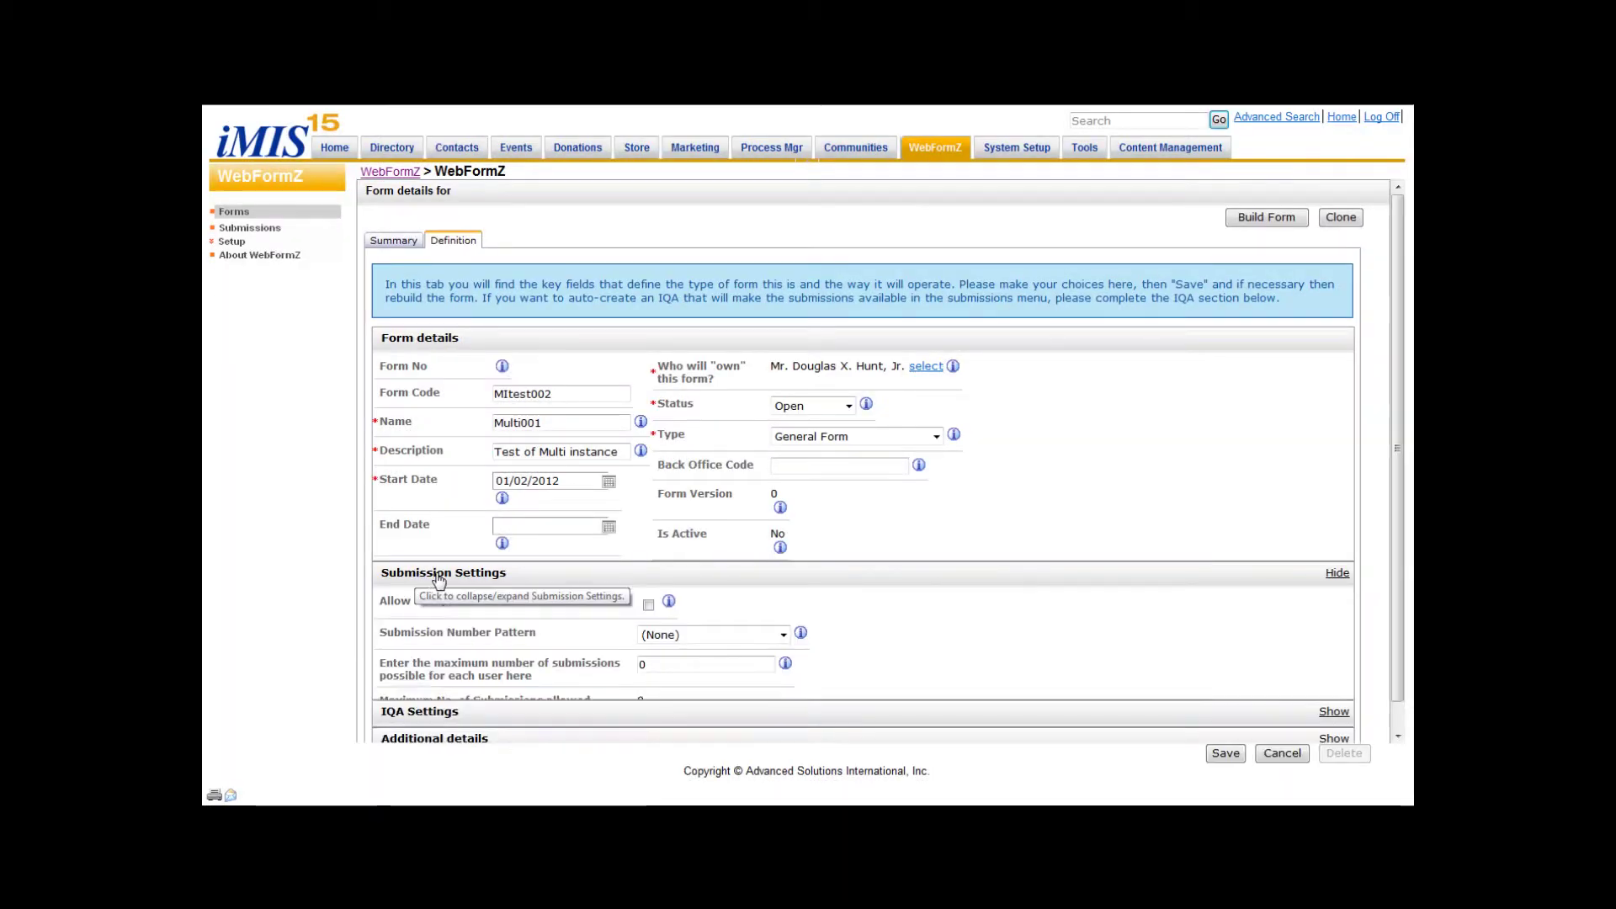
{"action": "left_click", "coordinate": [648, 604]}
{"action": "left_click", "coordinate": [751, 635]}
{"action": "left_click", "coordinate": [695, 666]}
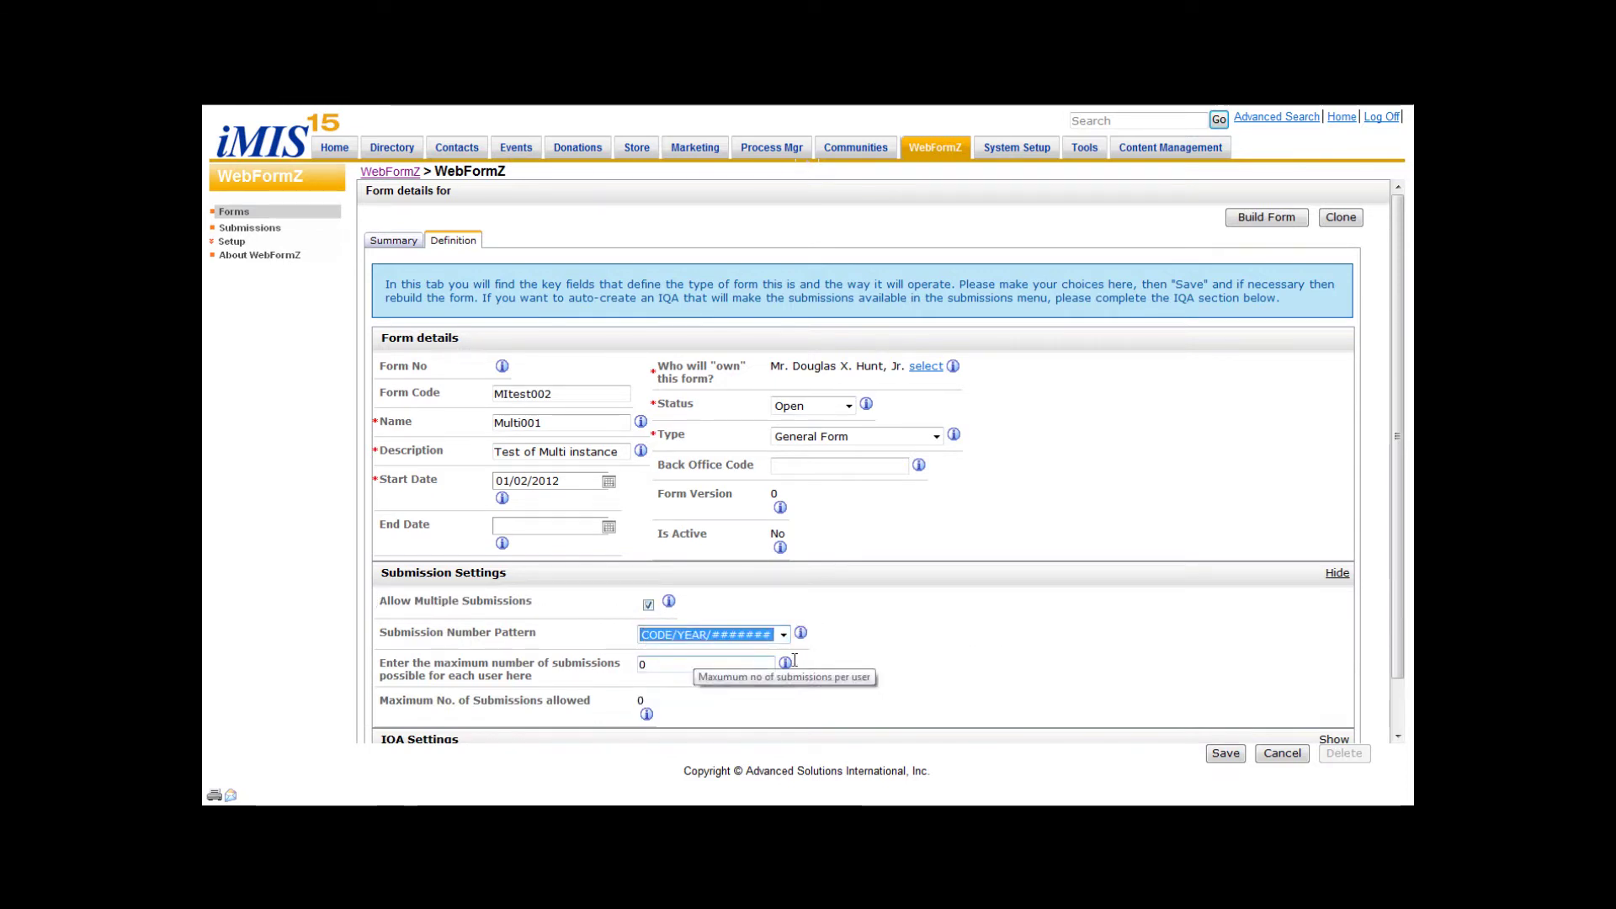
{"action": "left_click", "coordinate": [1225, 754]}
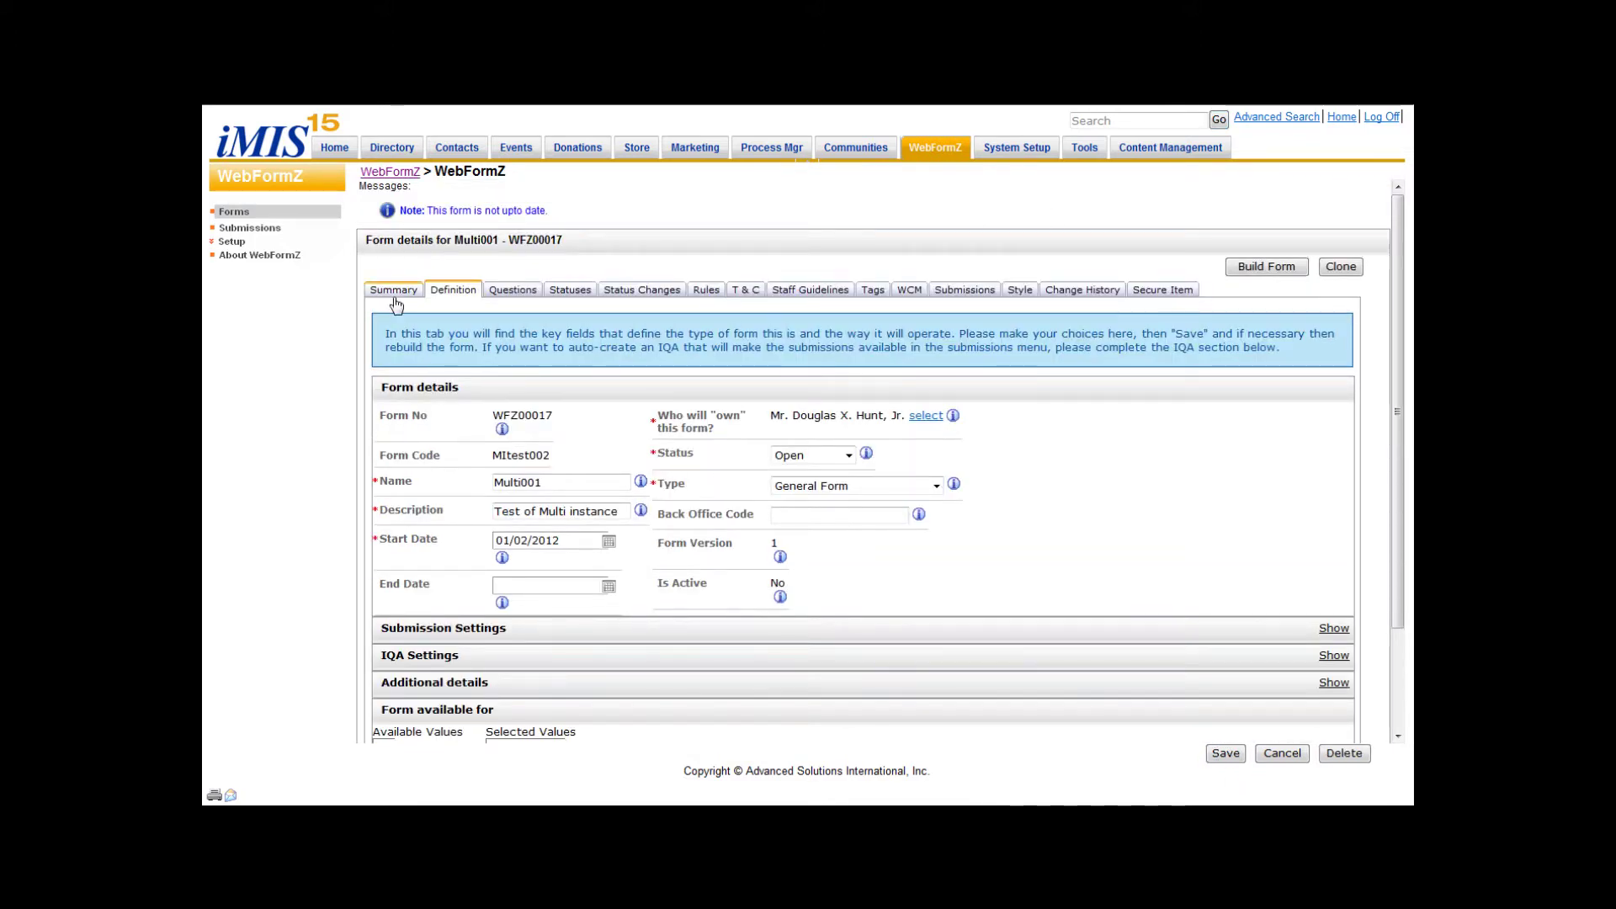
Step: Add a Multi Instance question titled "This is a panel" to the form and save it
{"action": "left_click", "coordinate": [515, 291]}
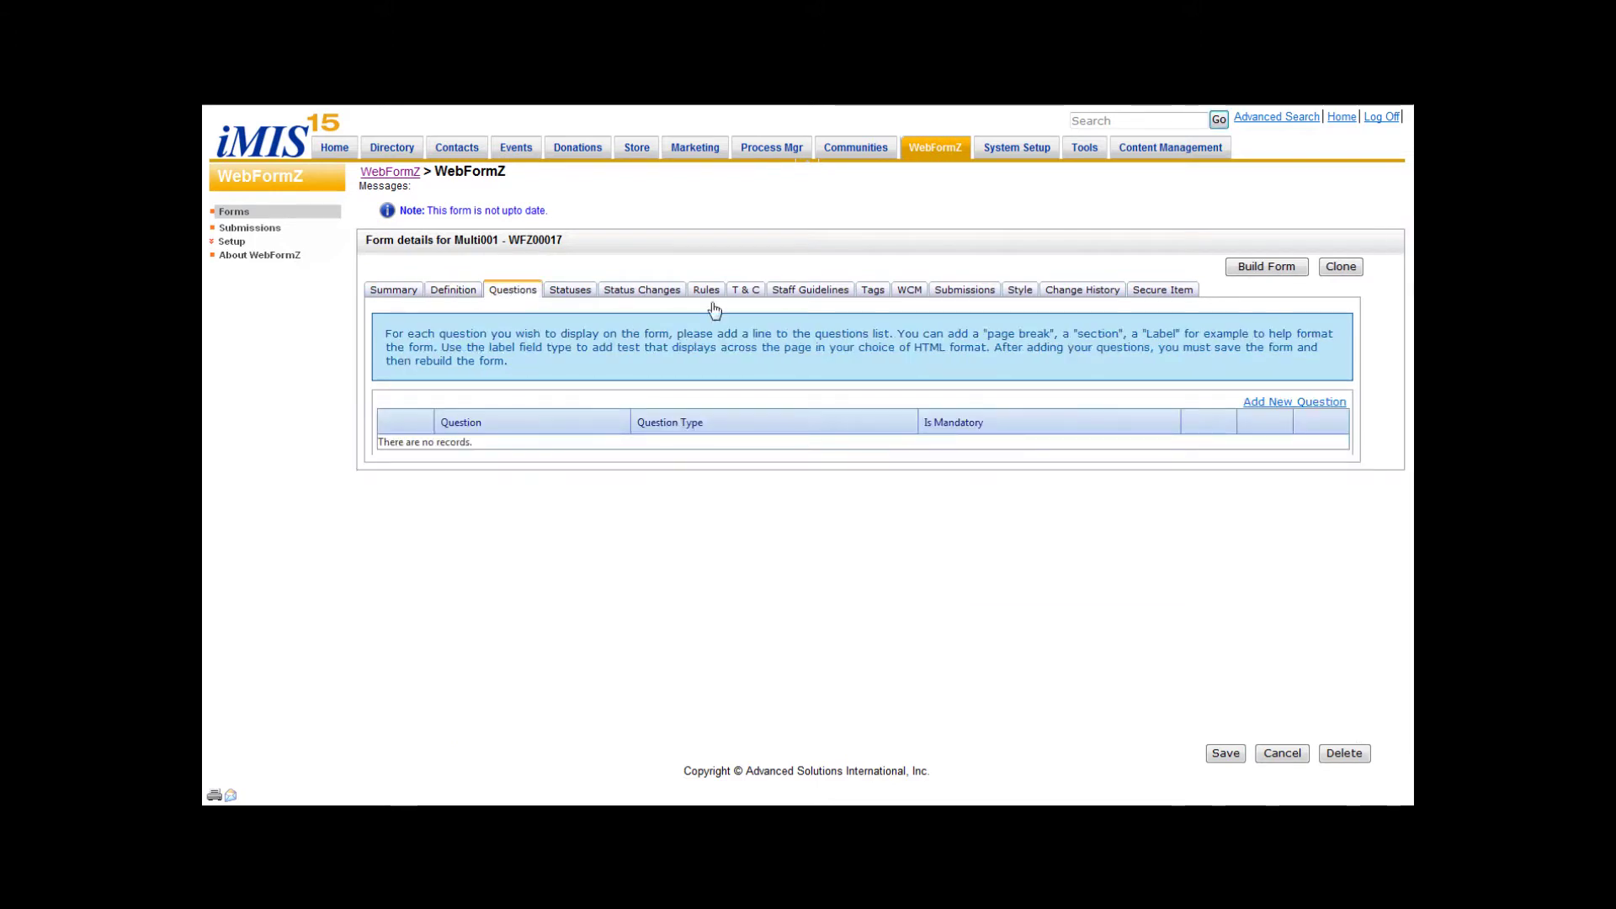
{"action": "left_click", "coordinate": [1319, 404]}
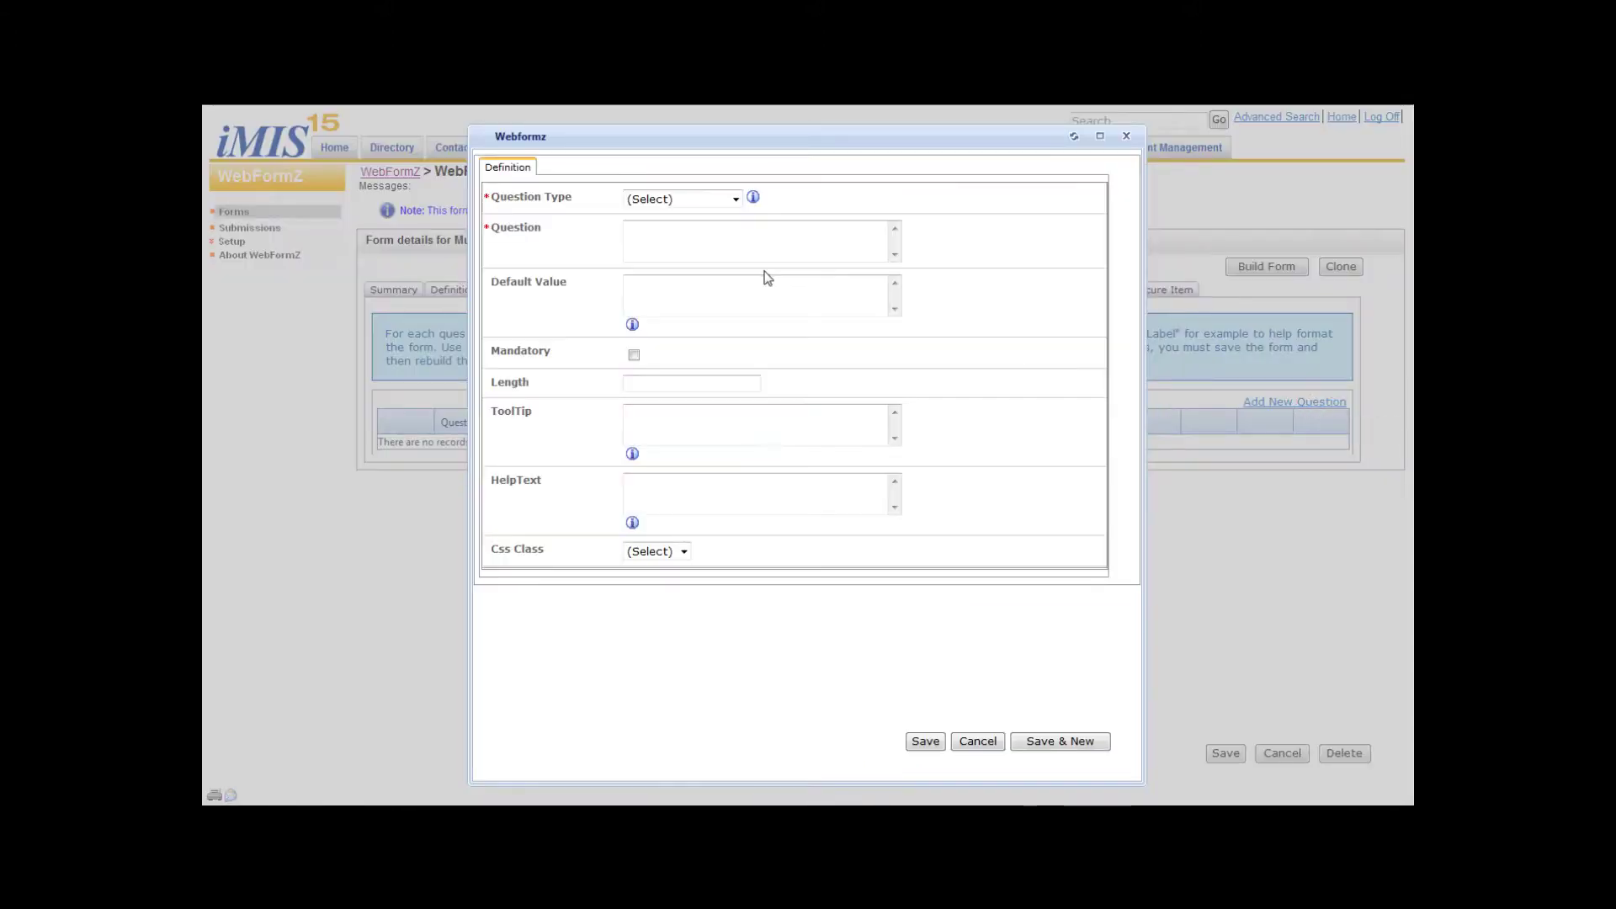
{"action": "left_click", "coordinate": [705, 200]}
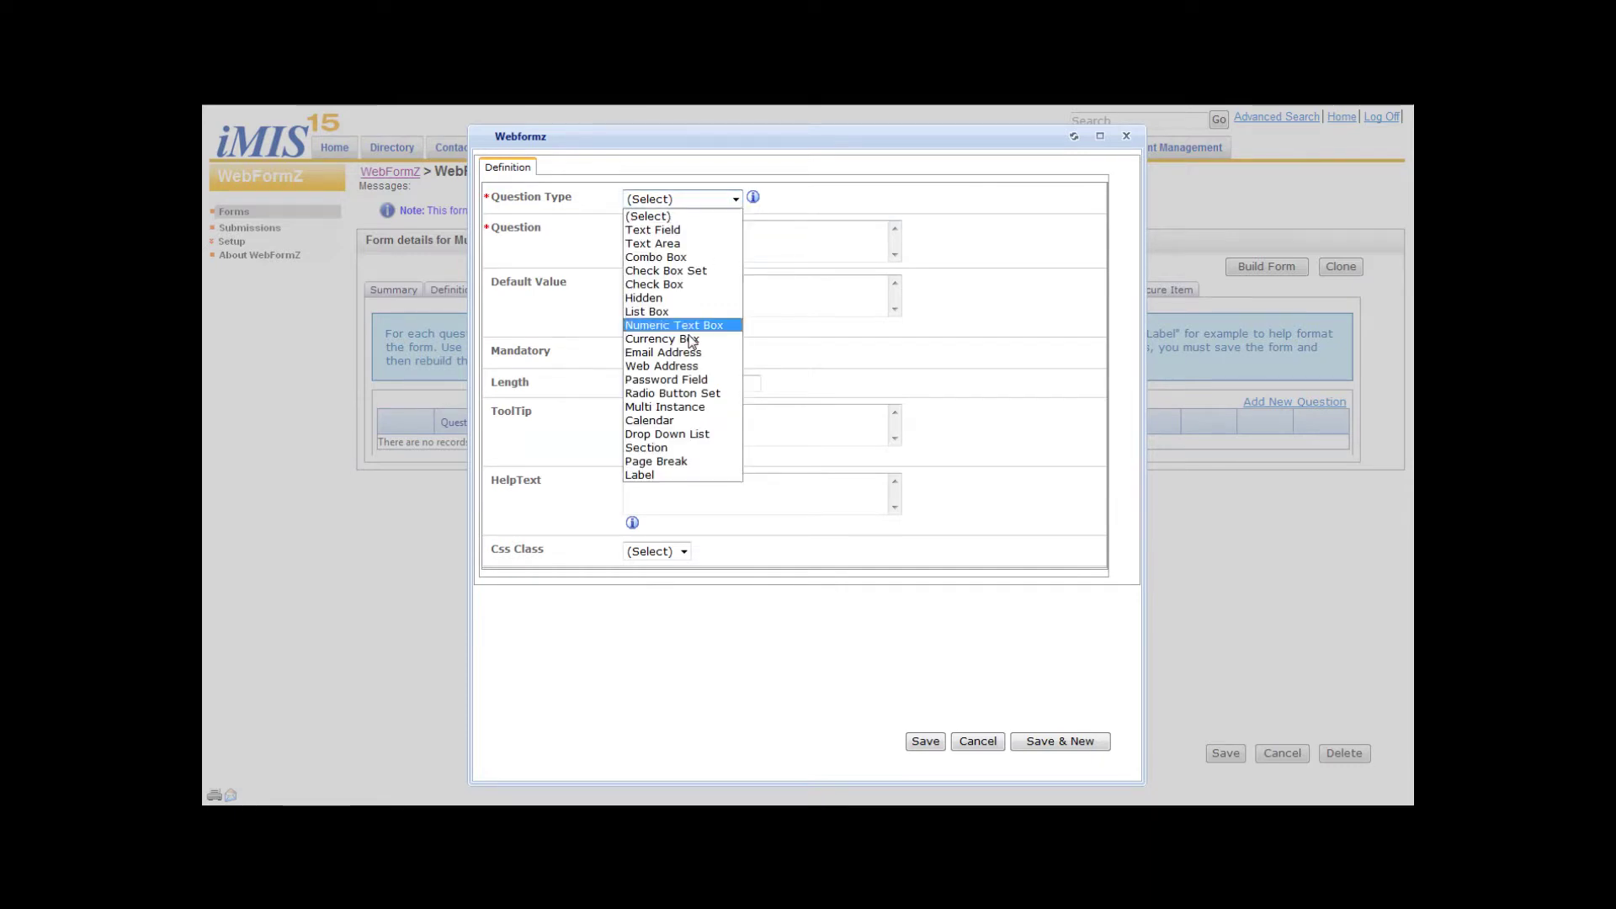
{"action": "left_click", "coordinate": [688, 407]}
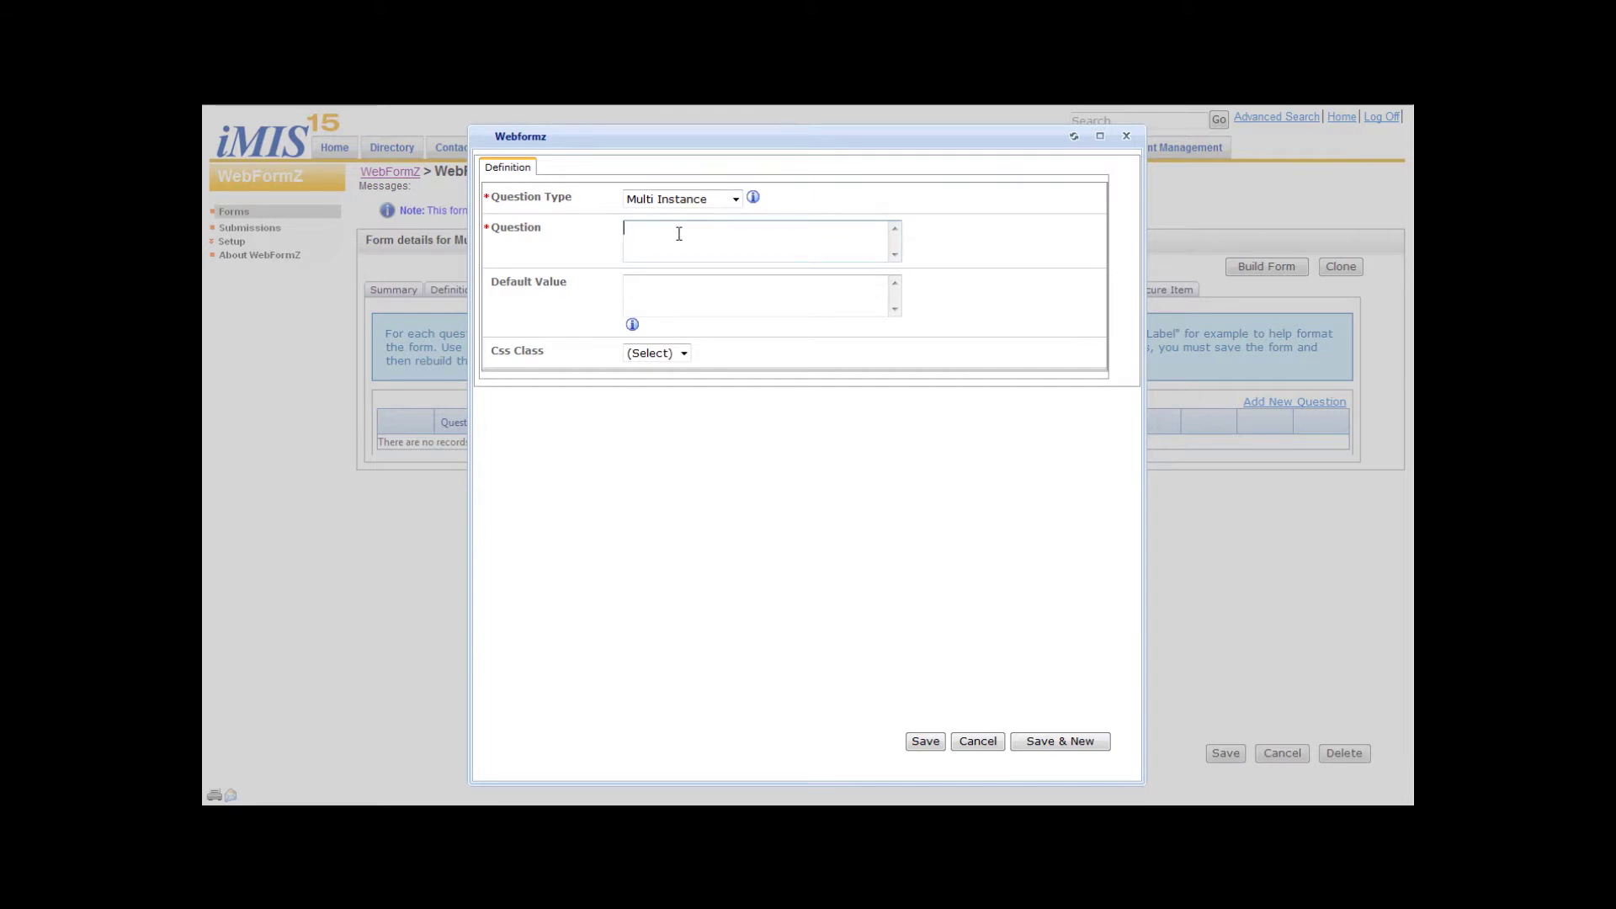
{"action": "type", "text": "is a panel"}
{"action": "left_click", "coordinate": [925, 740]}
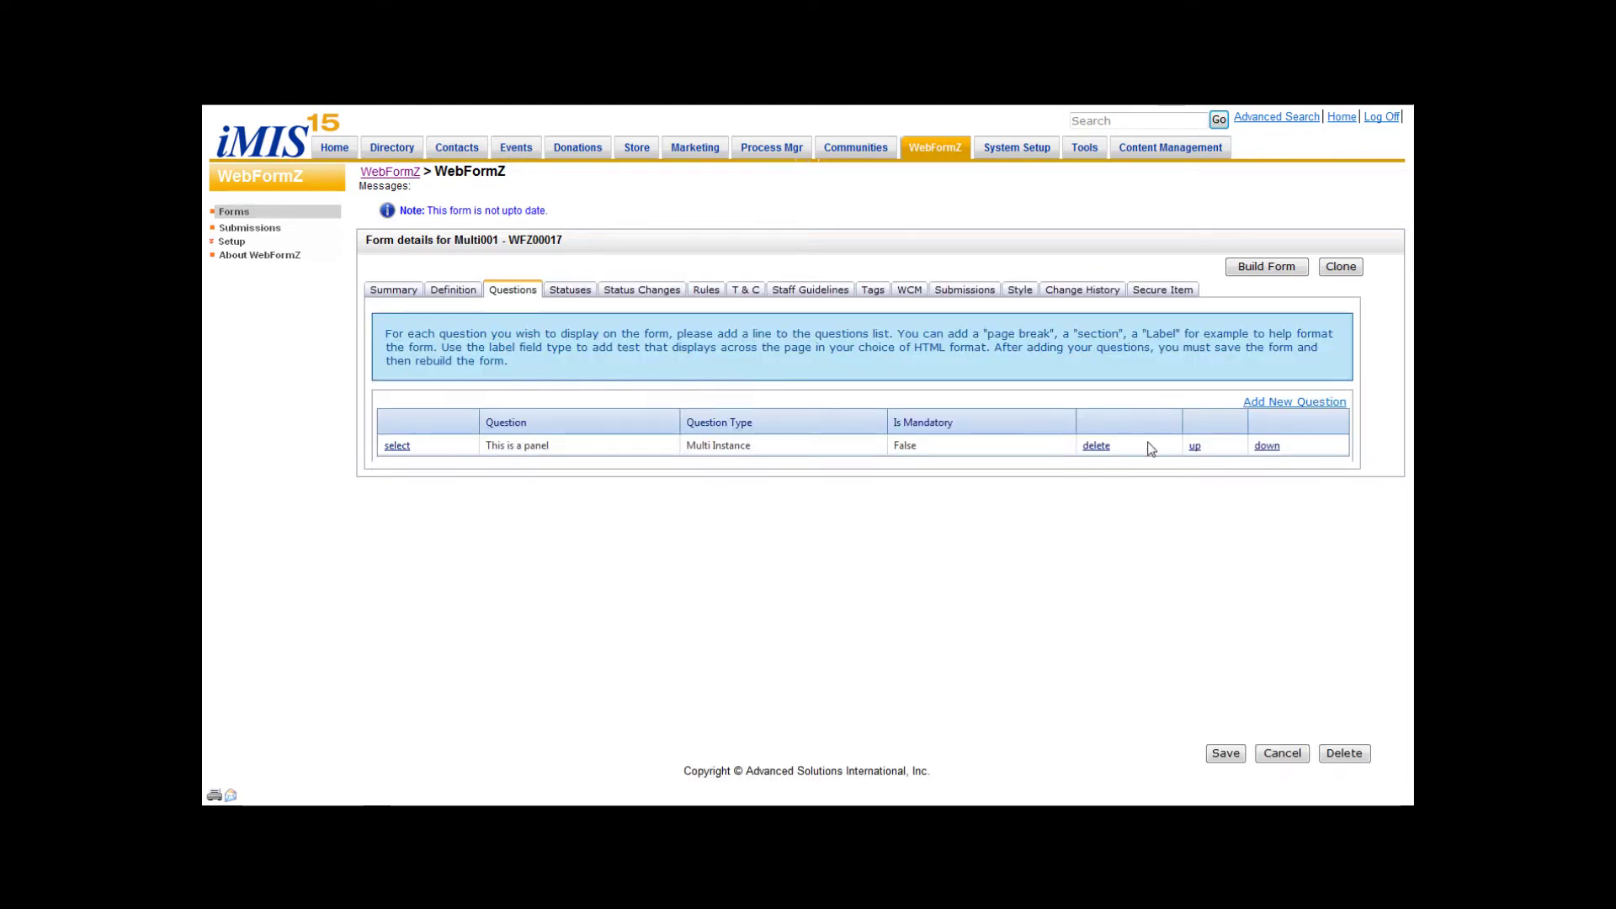
Step: Create a new Text Field question titled "Field 1"
{"action": "left_click", "coordinate": [1270, 404]}
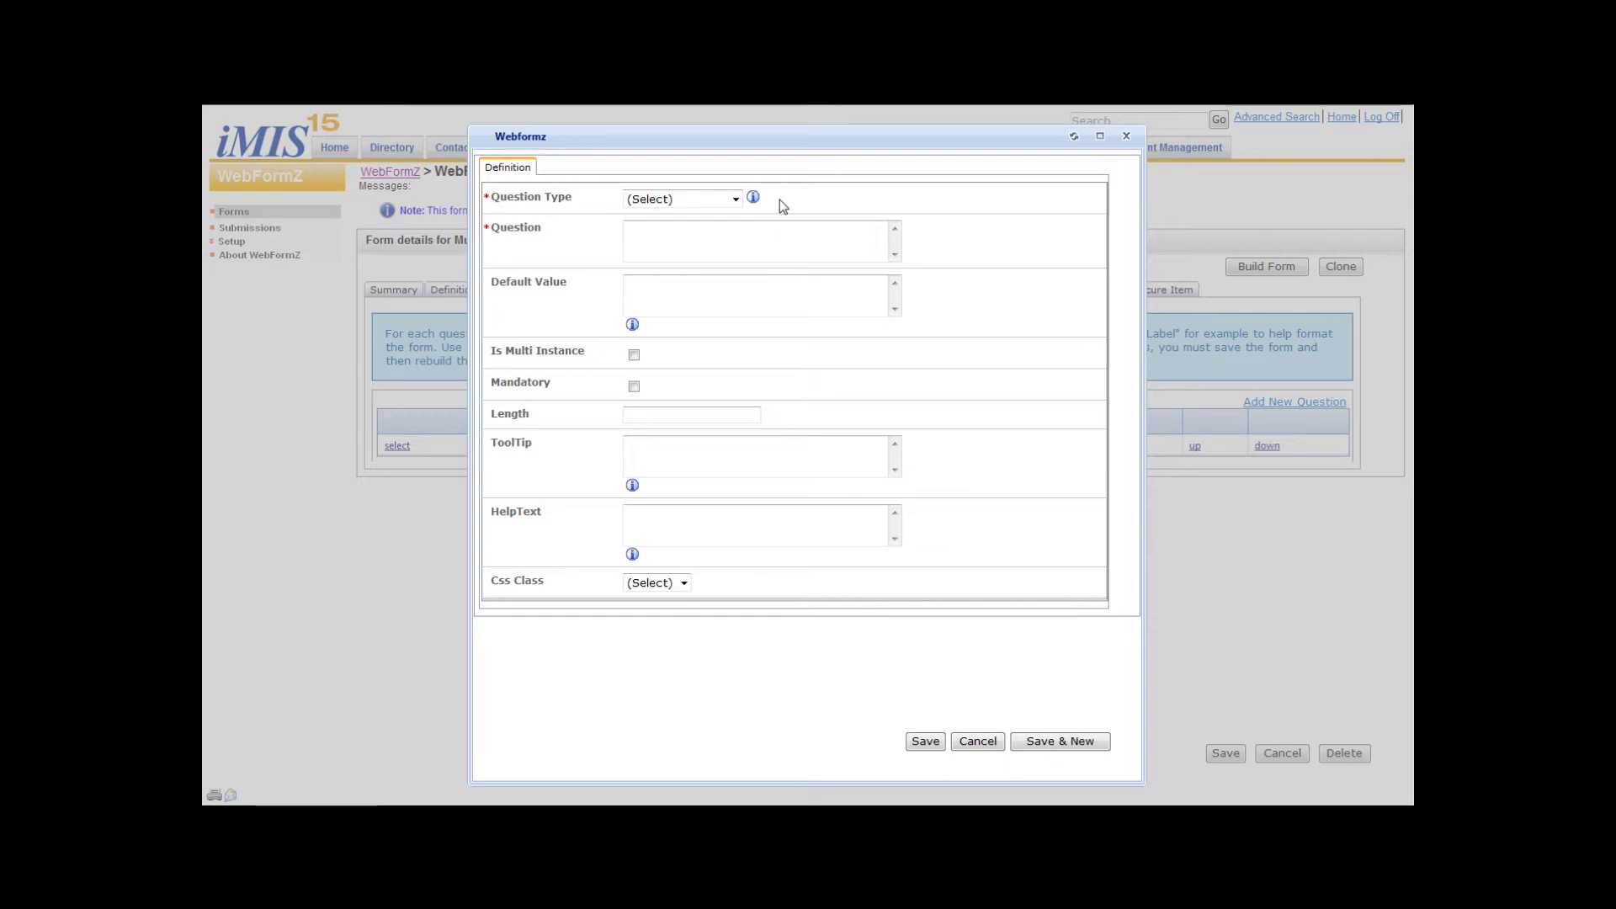
{"action": "left_click", "coordinate": [736, 200]}
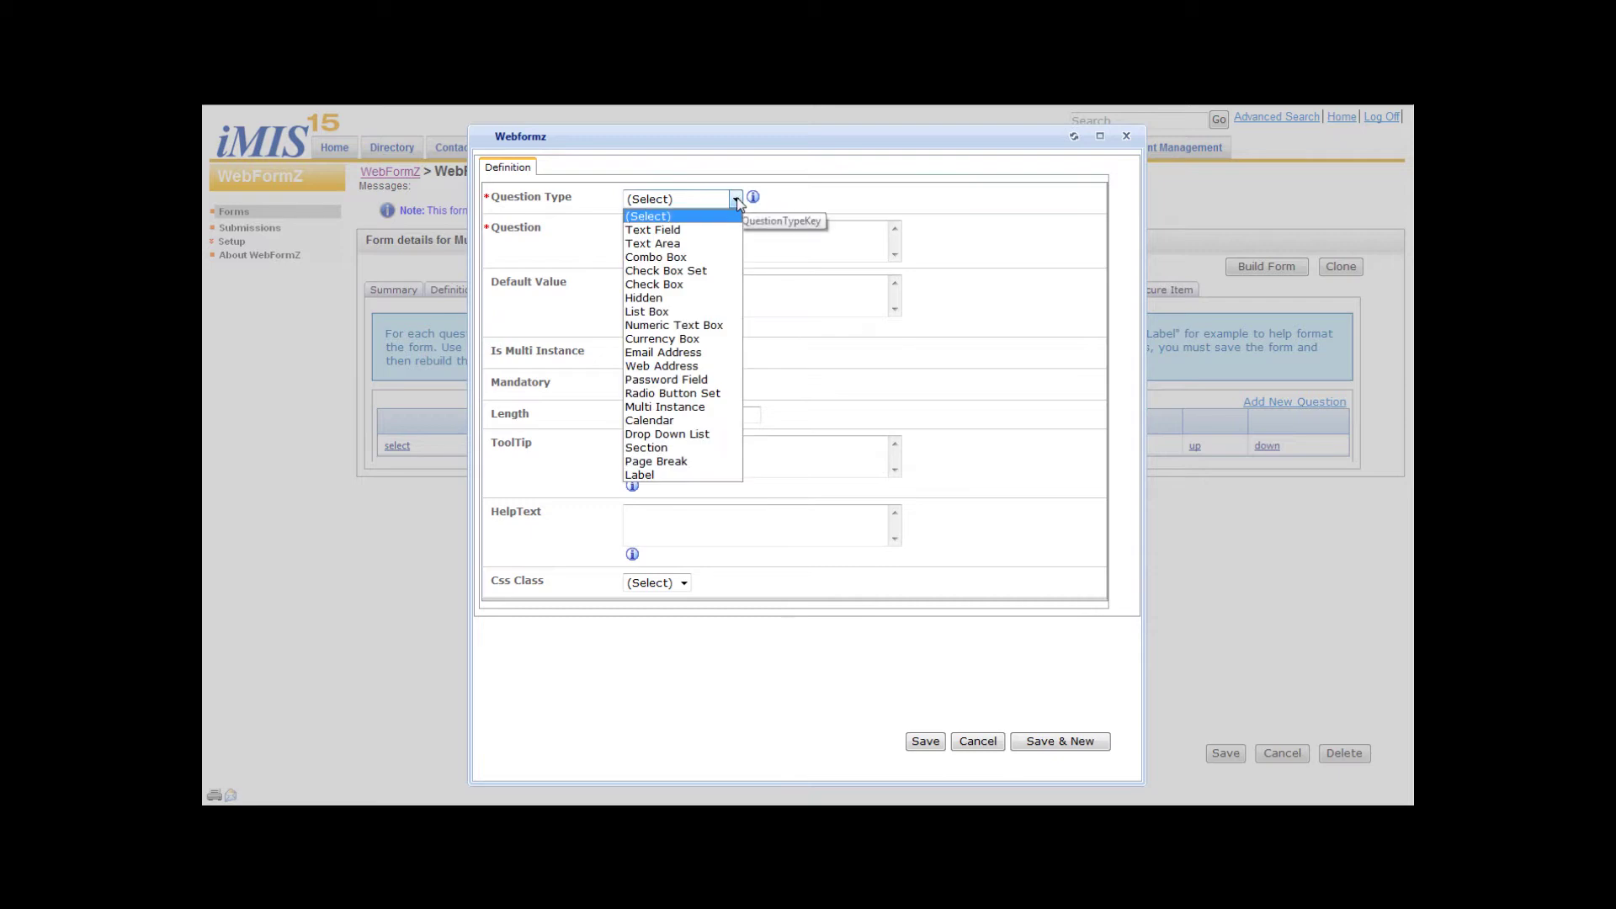
{"action": "left_click", "coordinate": [699, 230]}
{"action": "left_click", "coordinate": [668, 239]}
{"action": "type", "text": "Field 1"}
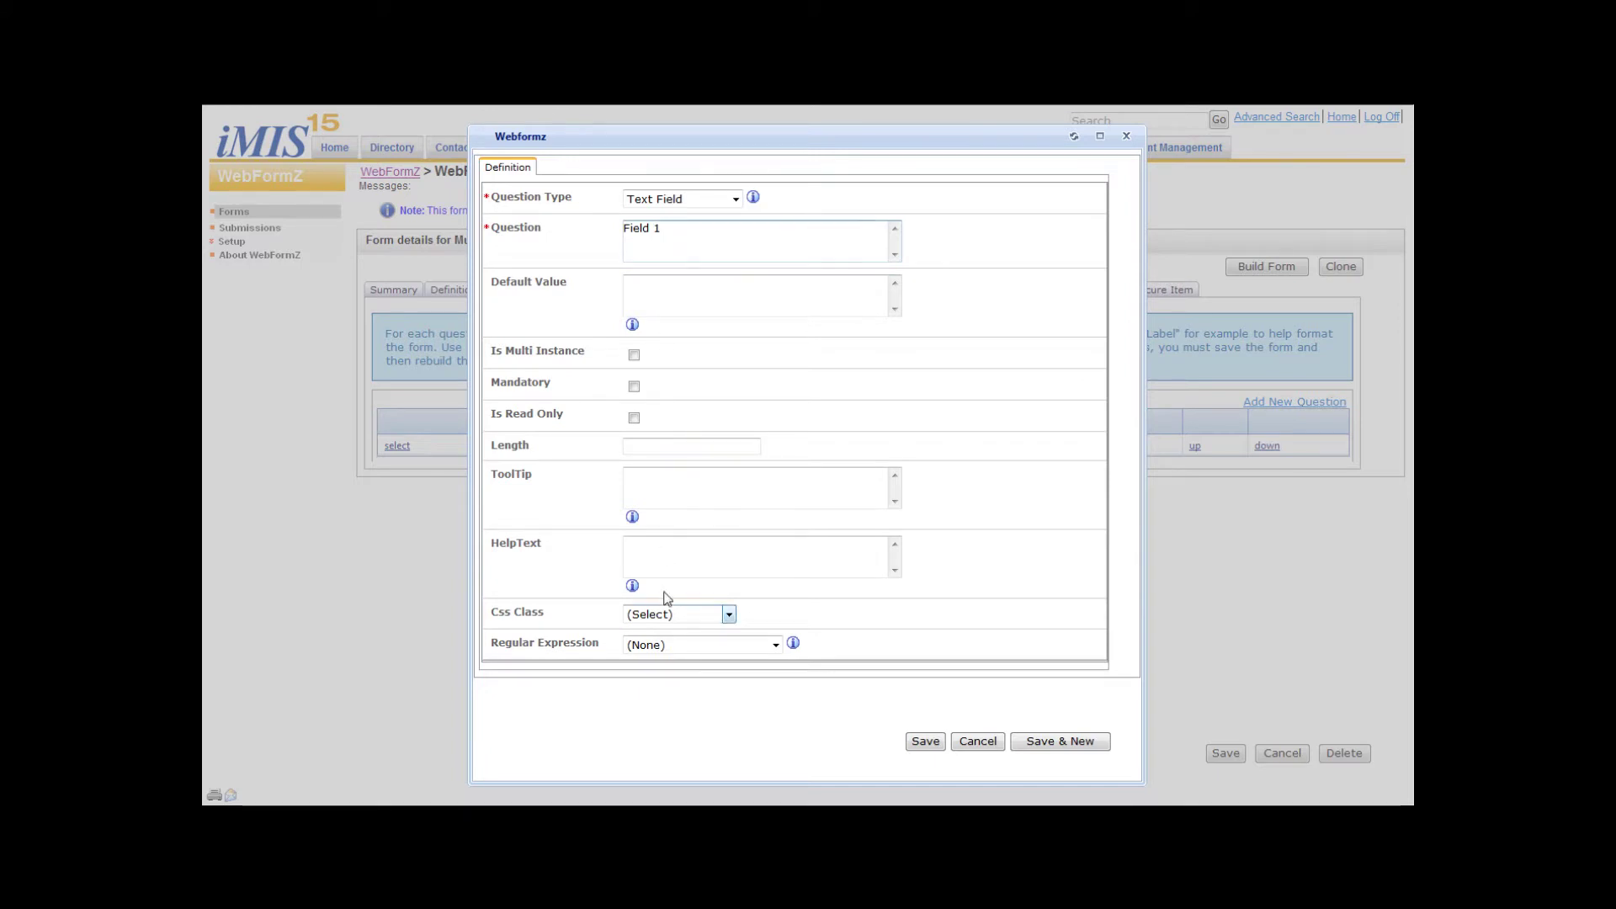
Step: Make Field 1 multi-instance with "This is a panel" as its parent question, and save it with another new question started
{"action": "left_click", "coordinate": [633, 355]}
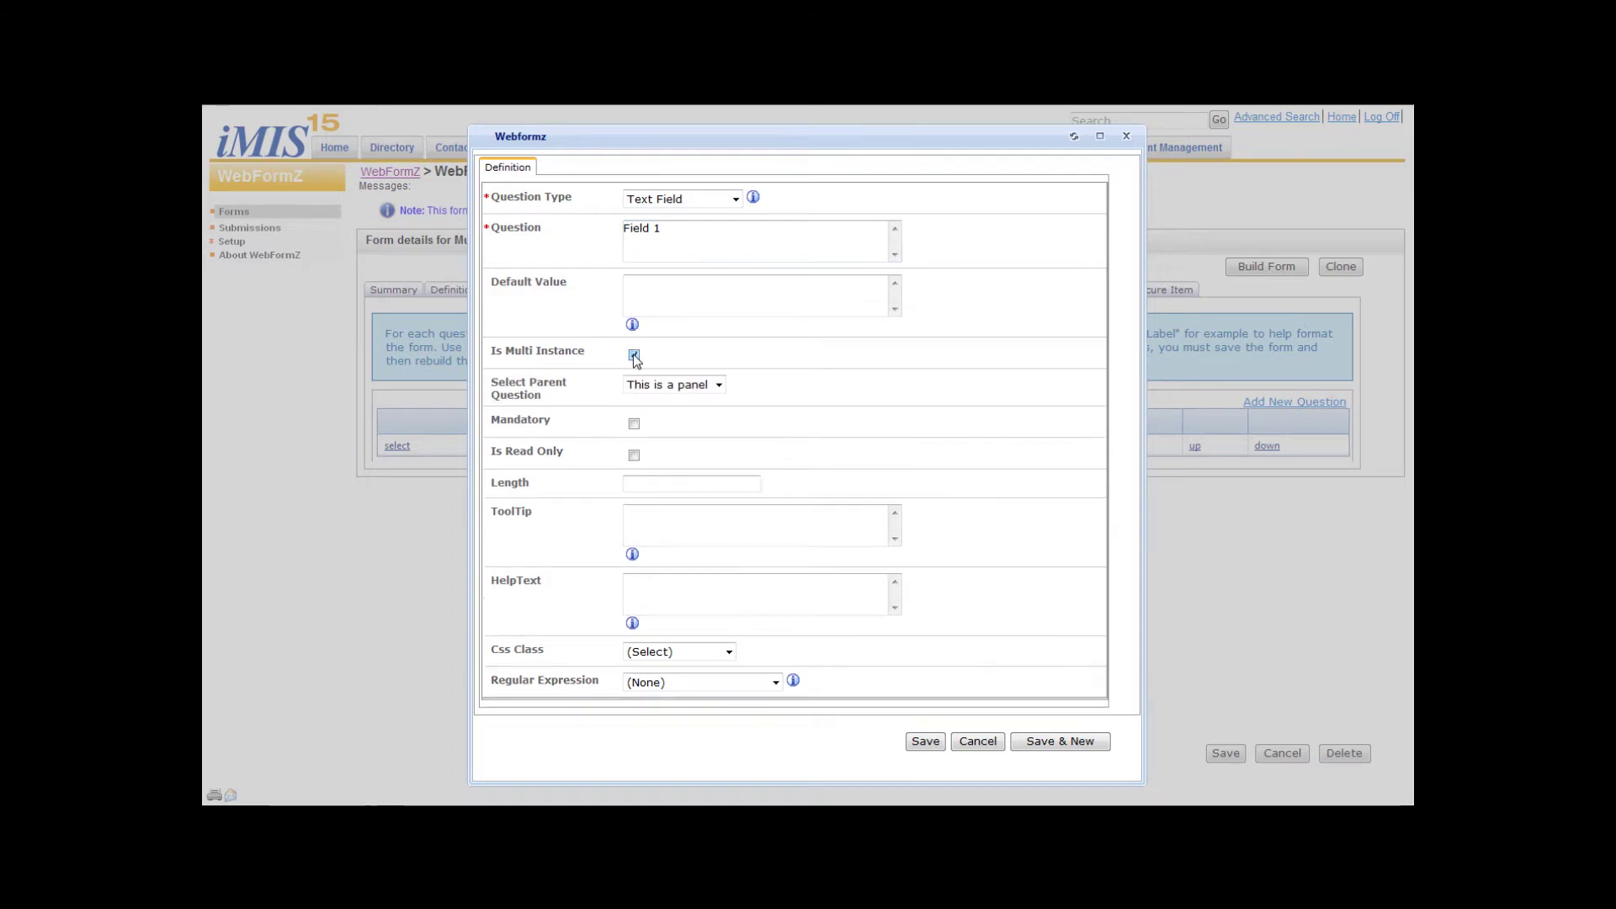
{"action": "left_click", "coordinate": [719, 385]}
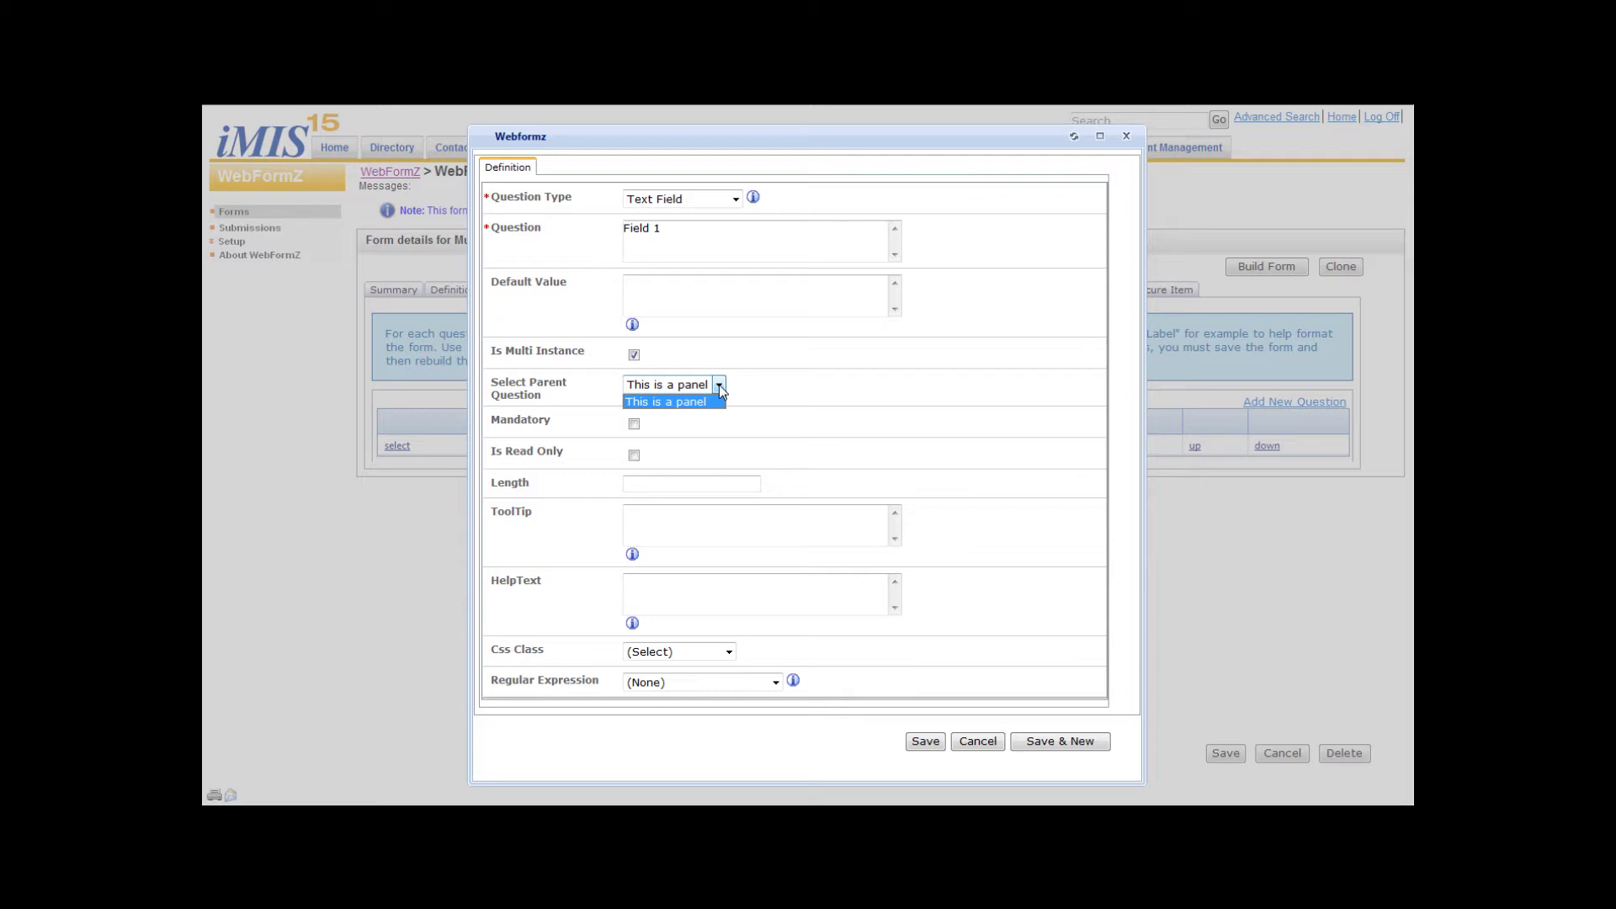
{"action": "left_click", "coordinate": [762, 384]}
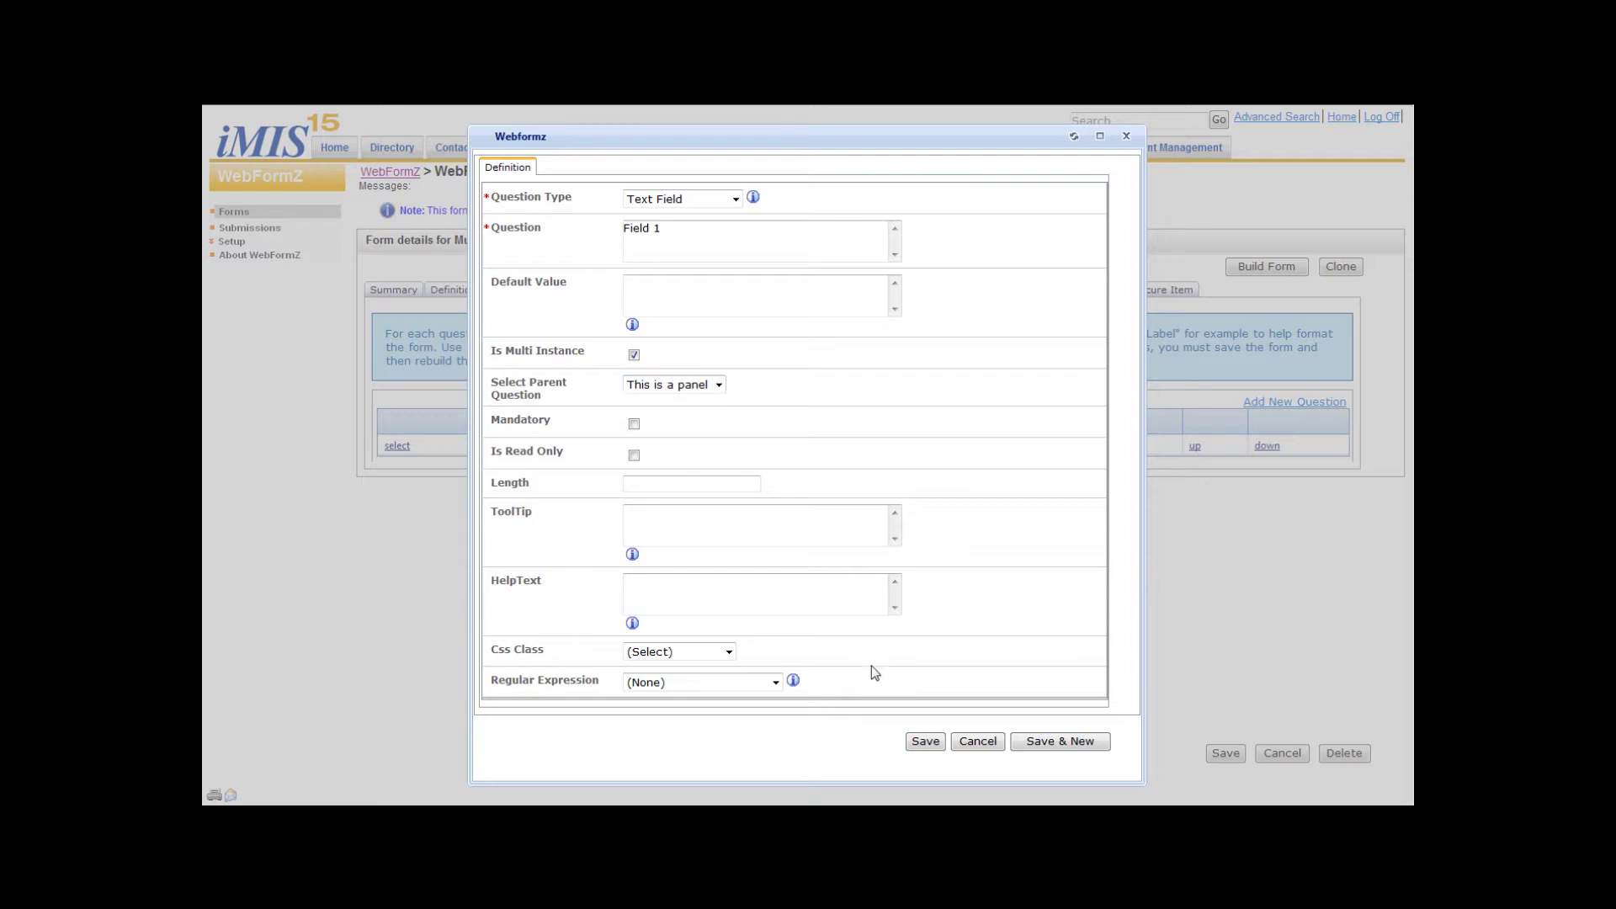
{"action": "left_click", "coordinate": [1061, 742]}
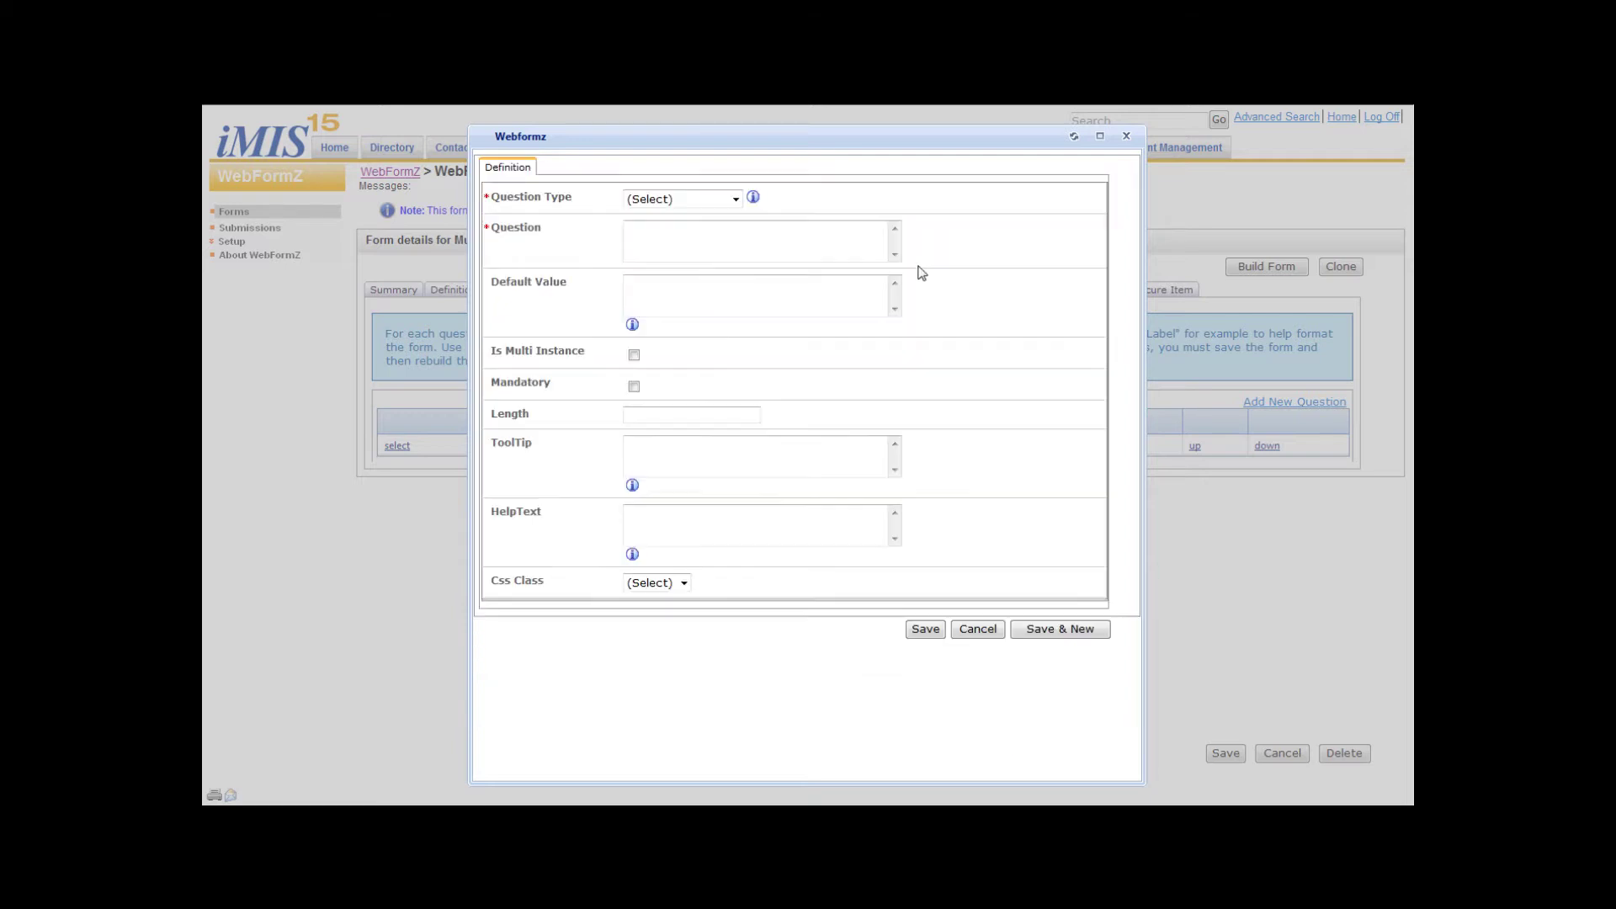
Step: Set the new question's type to Drop Down List and title it "Country"
{"action": "left_click", "coordinate": [718, 200]}
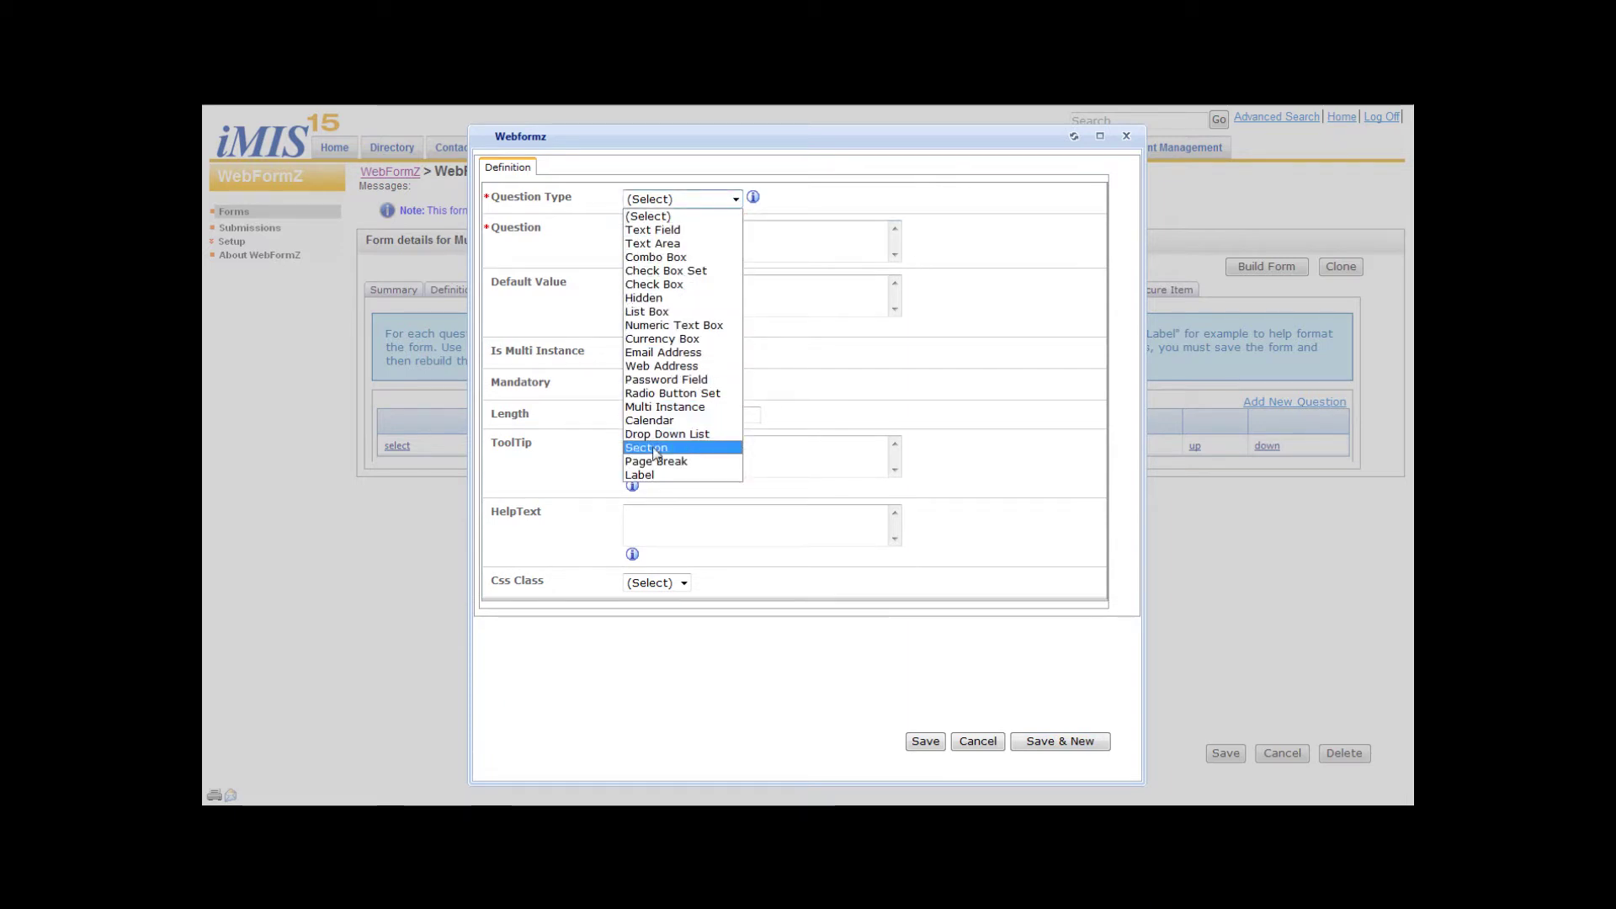
{"action": "left_click", "coordinate": [673, 435]}
{"action": "left_click", "coordinate": [675, 240]}
{"action": "type", "text": "Country"}
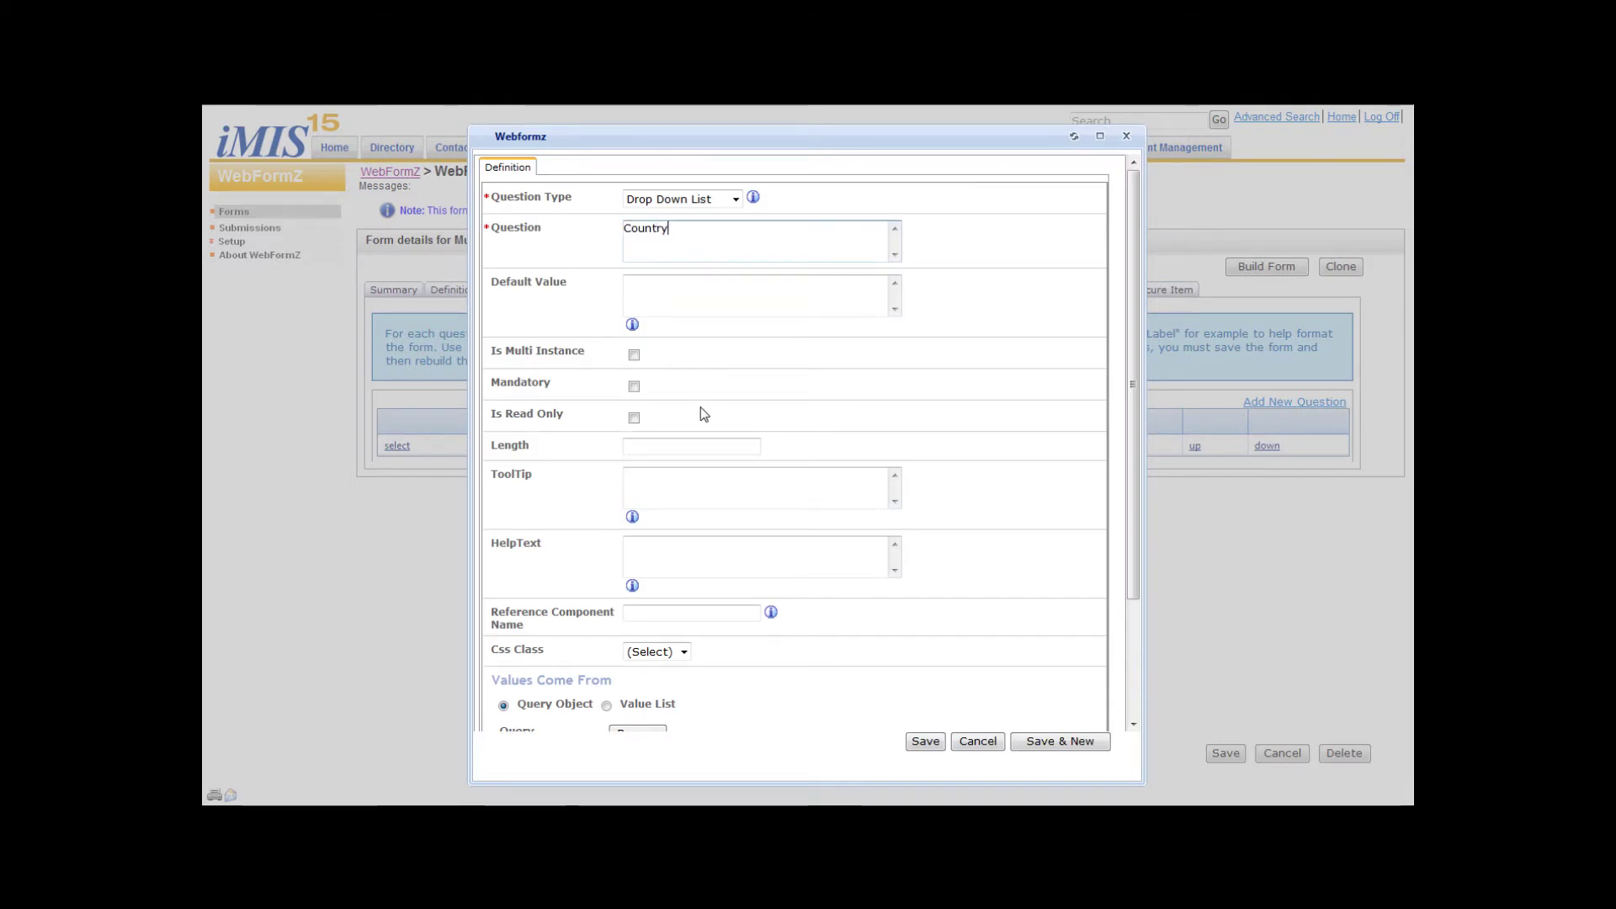
Step: Use the query $/Common/Queries/Value Lists/CountryList as the source of the Country question's values
{"action": "left_click_drag", "start_coordinate": [1131, 502], "coordinate": [1118, 750]}
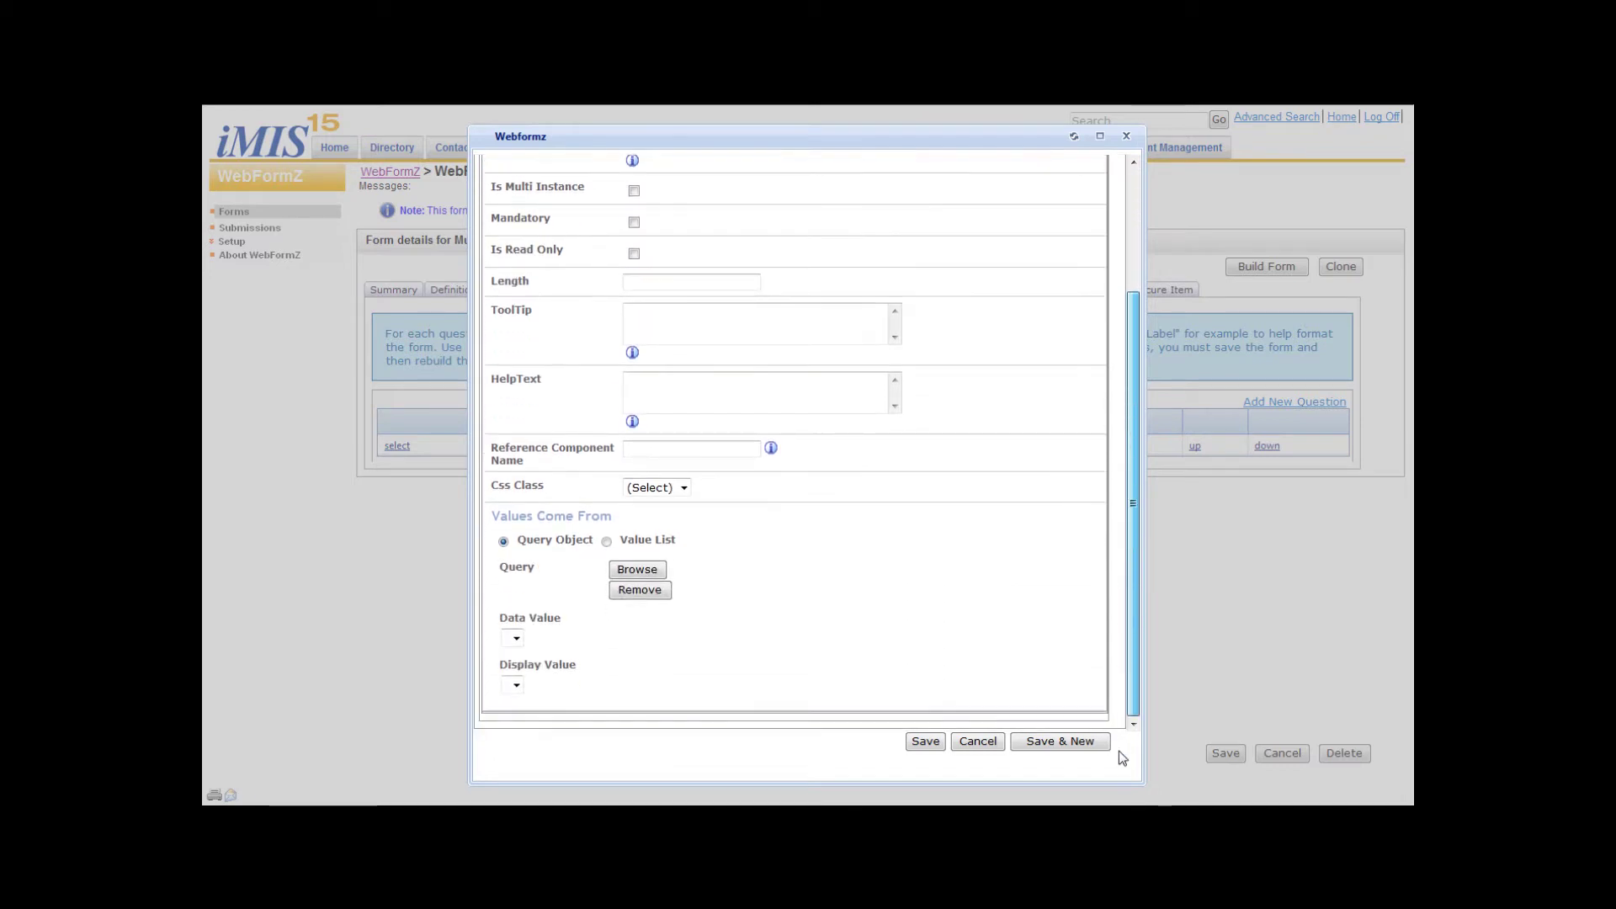
{"action": "left_click", "coordinate": [630, 573]}
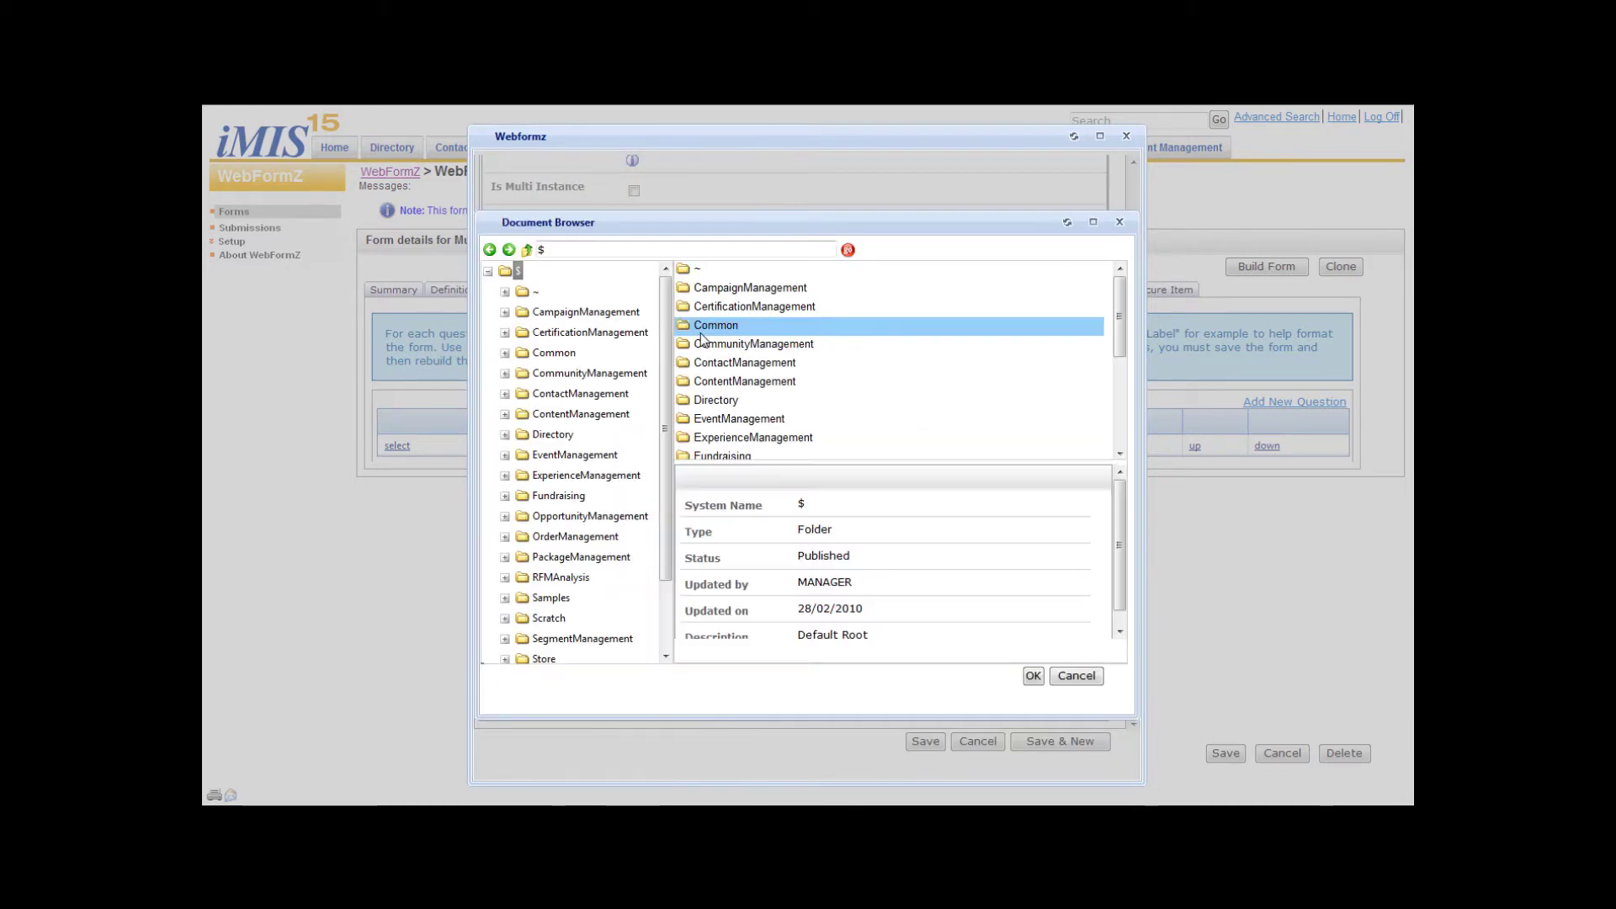
{"action": "double_click", "coordinate": [713, 324]}
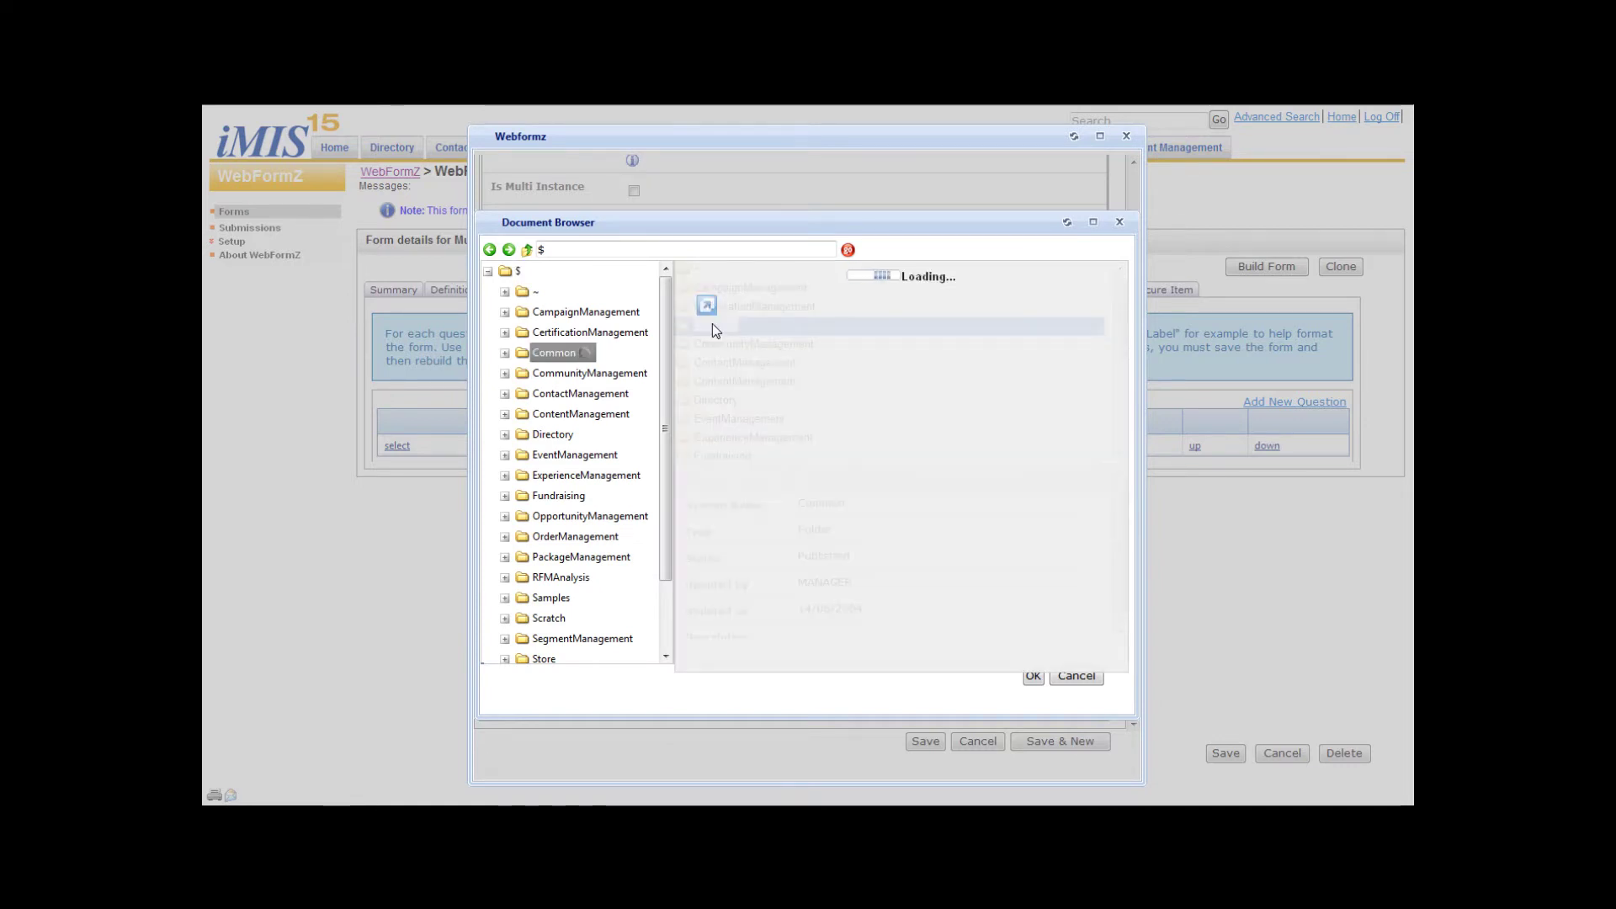
{"action": "double_click", "coordinate": [714, 343]}
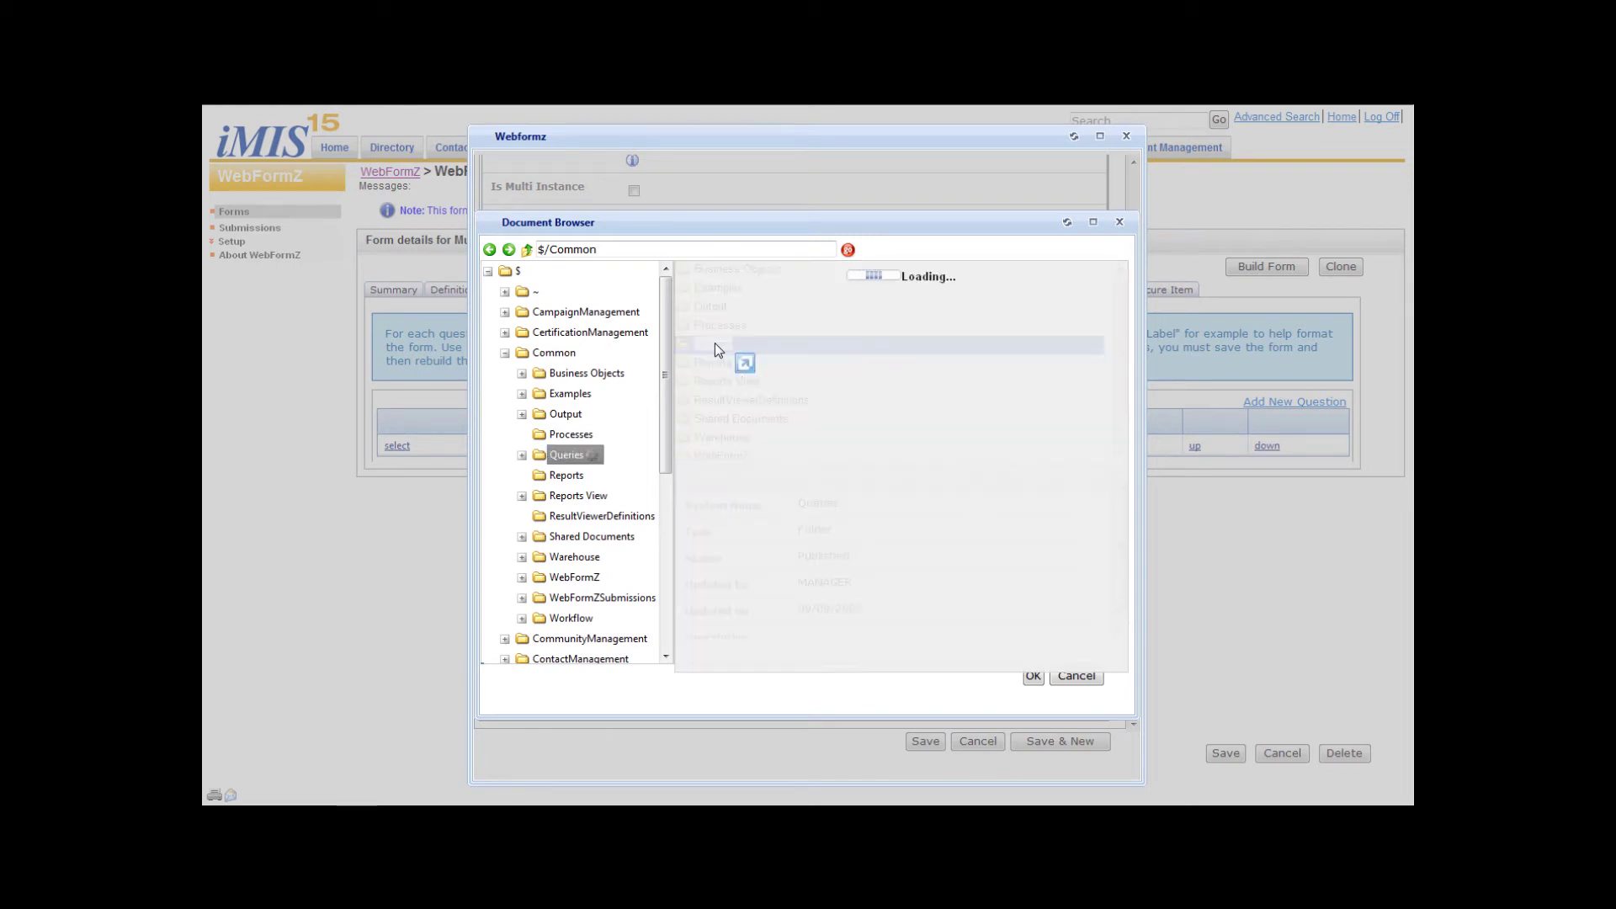
{"action": "left_click", "coordinate": [714, 343]}
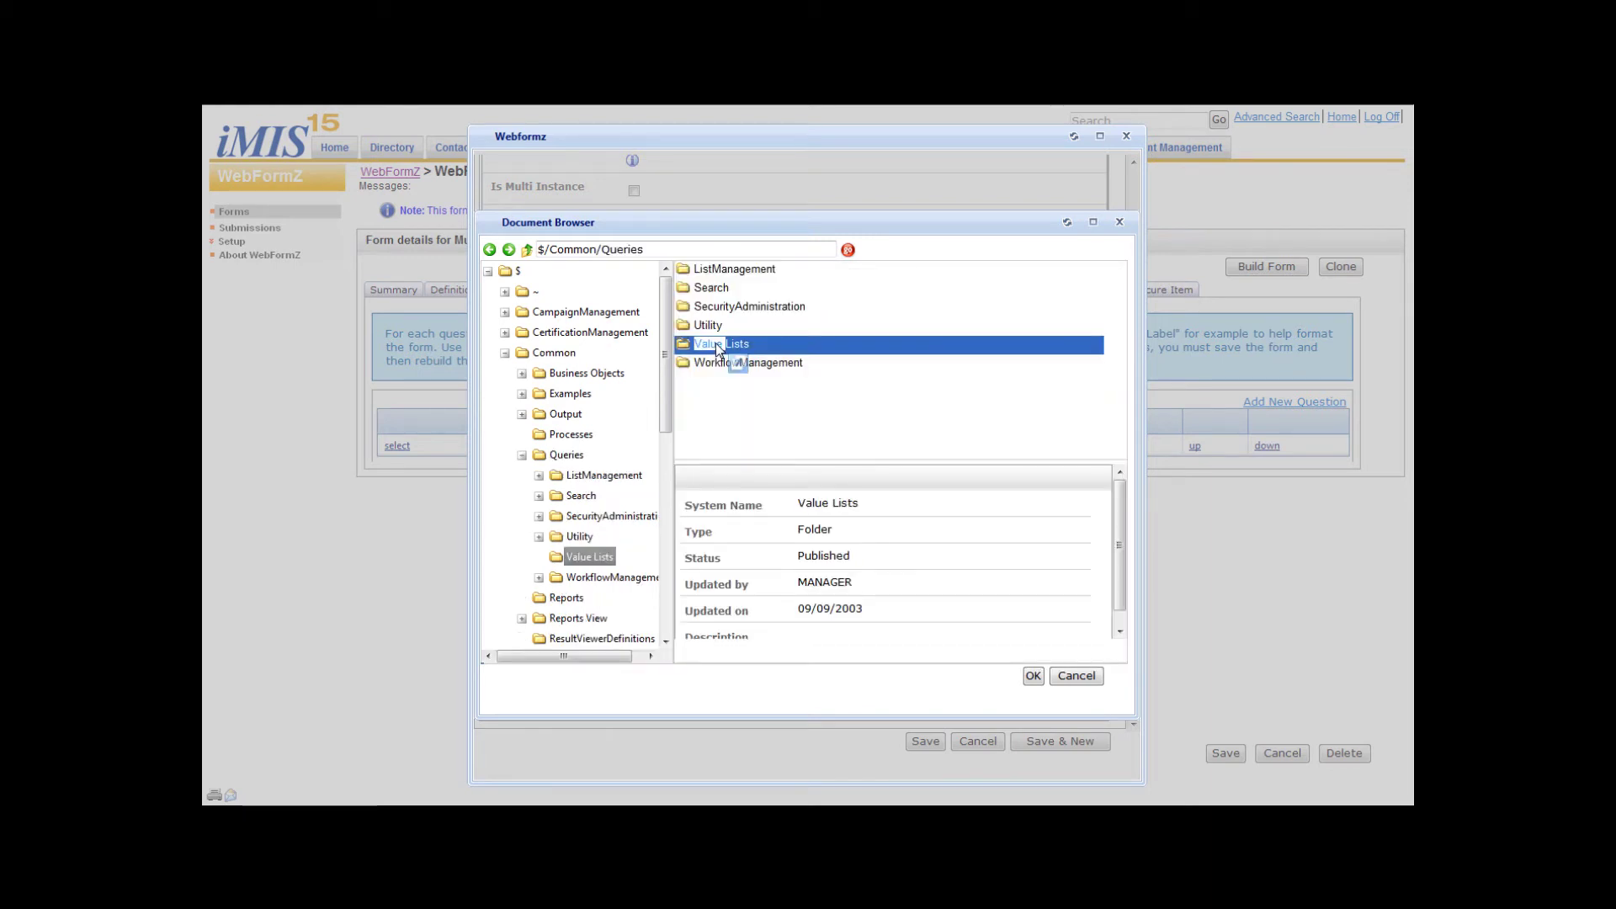
{"action": "double_click", "coordinate": [715, 342]}
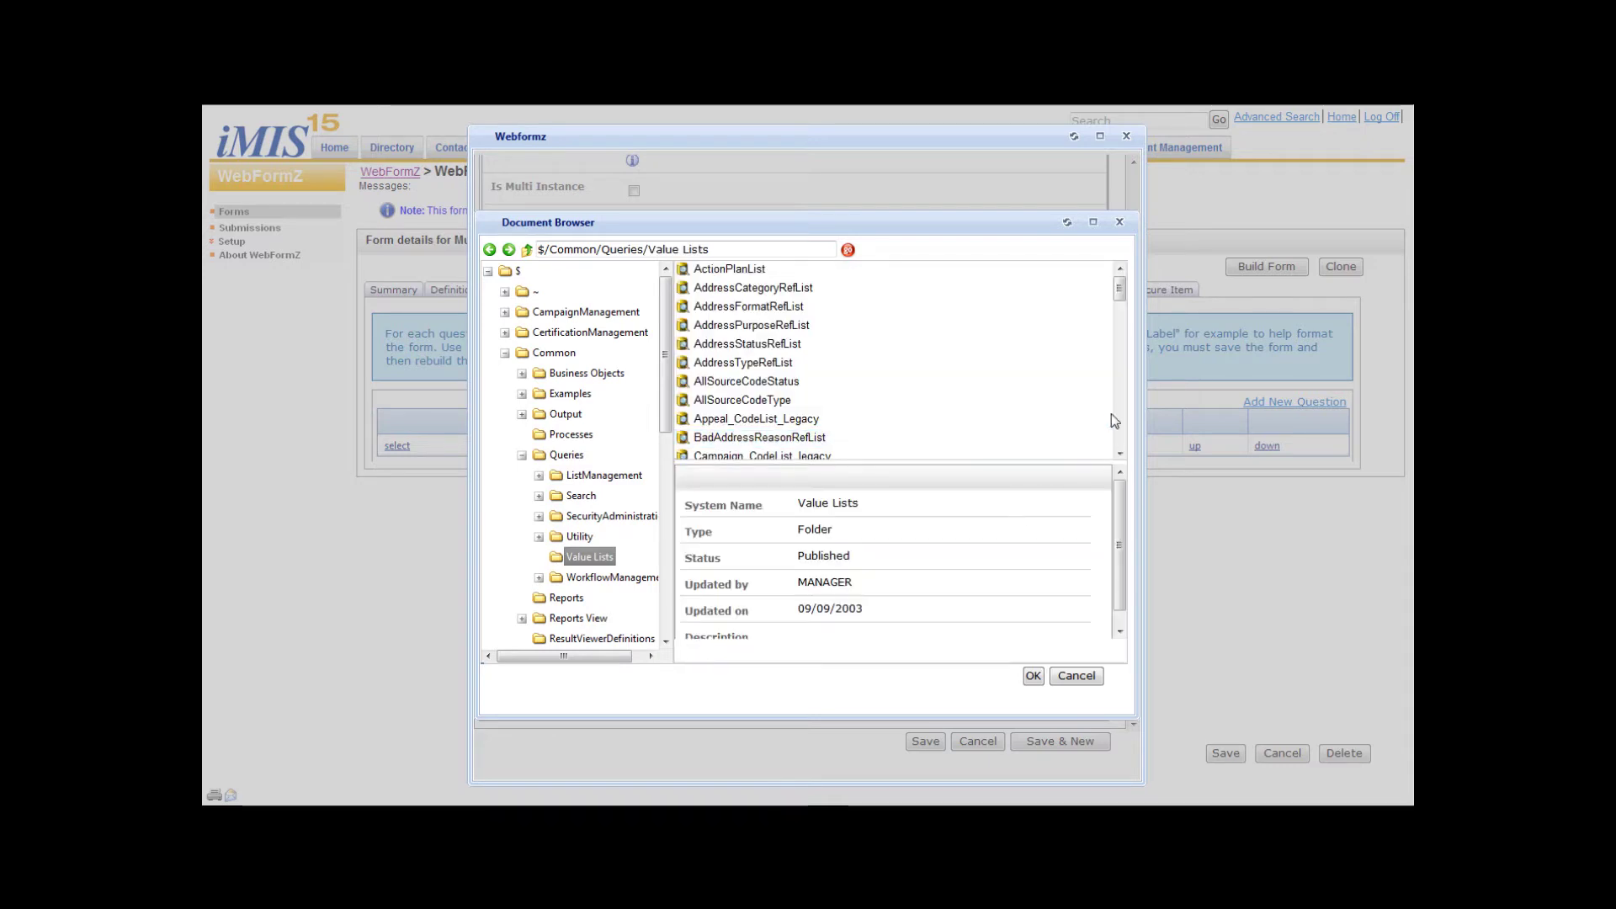
{"action": "left_click_drag", "start_coordinate": [1119, 294], "coordinate": [1119, 347]}
{"action": "double_click", "coordinate": [821, 329]}
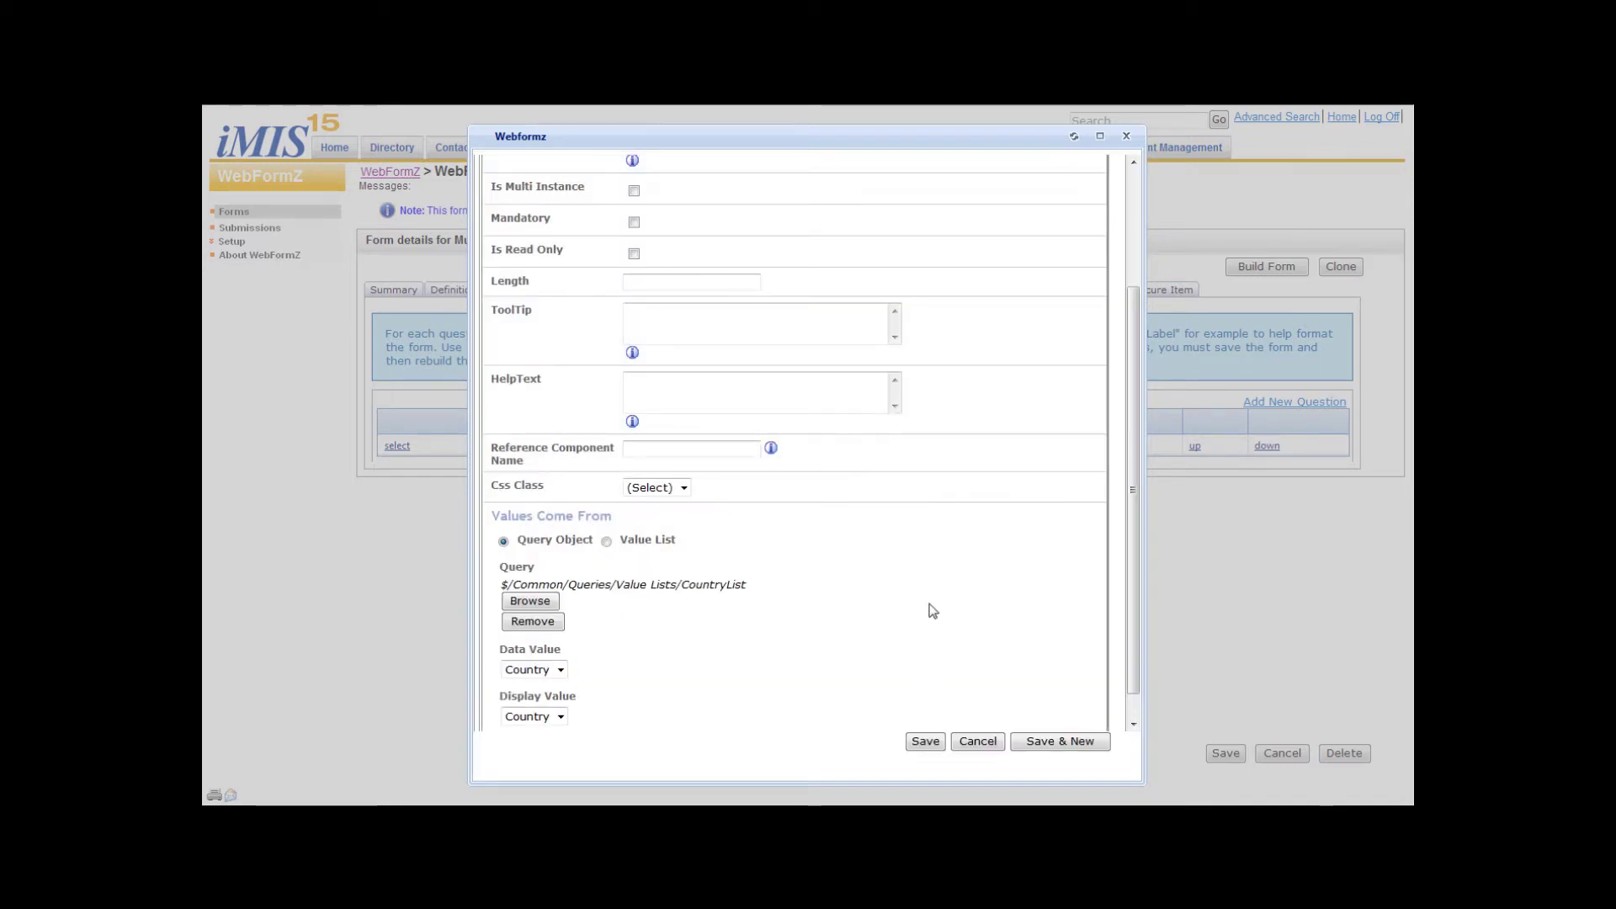
{"action": "left_click_drag", "start_coordinate": [1129, 502], "coordinate": [1128, 293]}
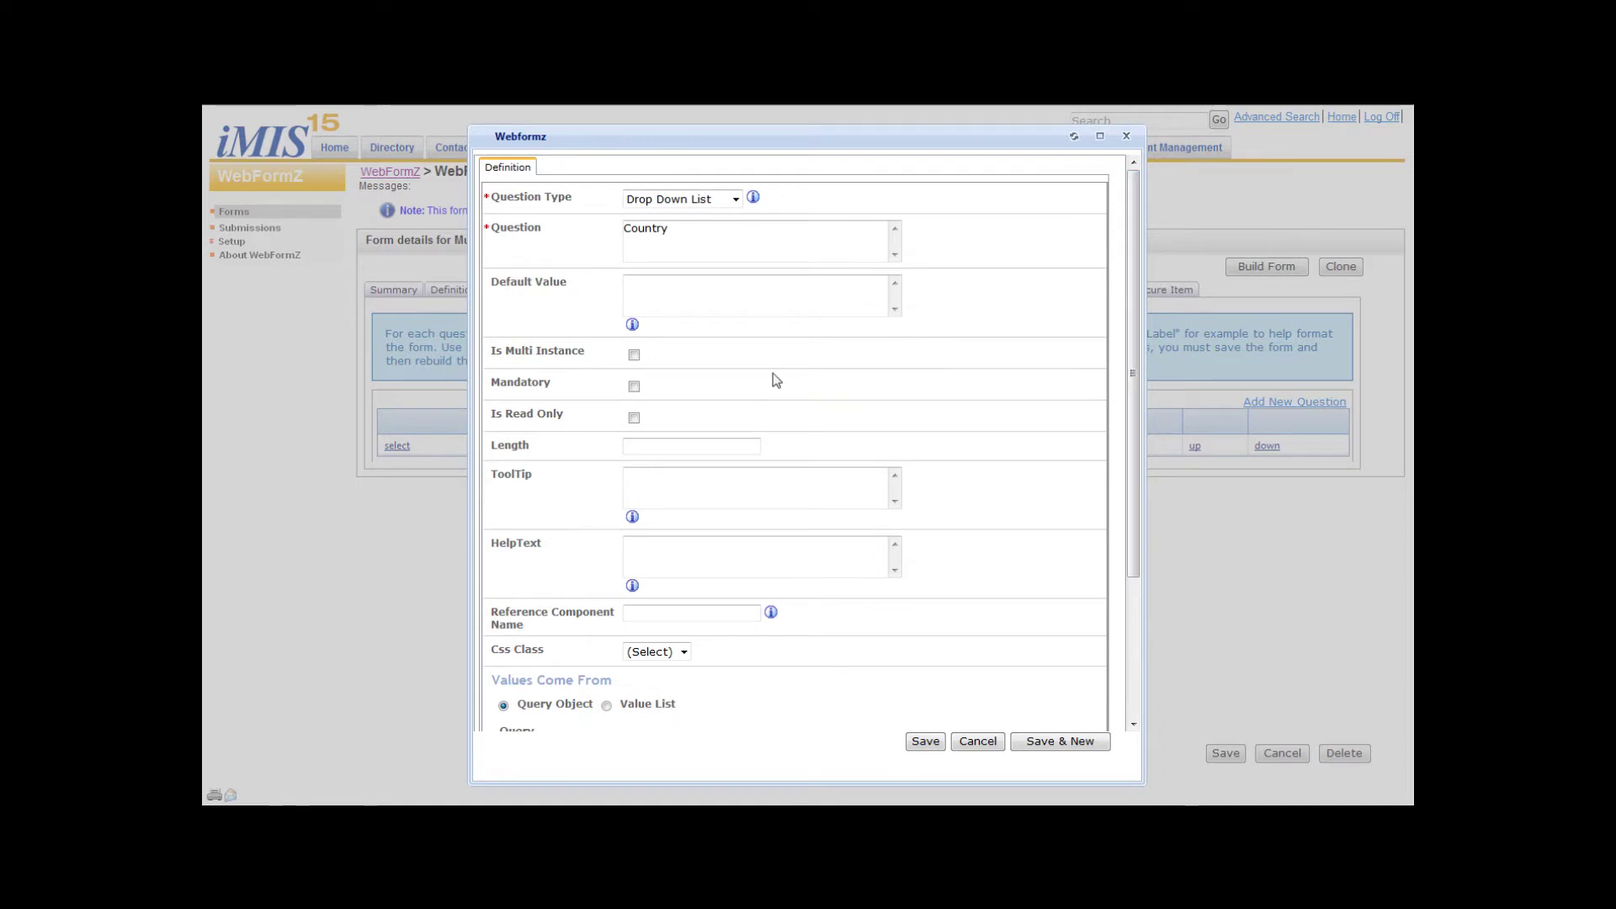
Step: Make the Country question multi-instance under "This is a panel", and save it with another new question started
{"action": "left_click", "coordinate": [634, 354]}
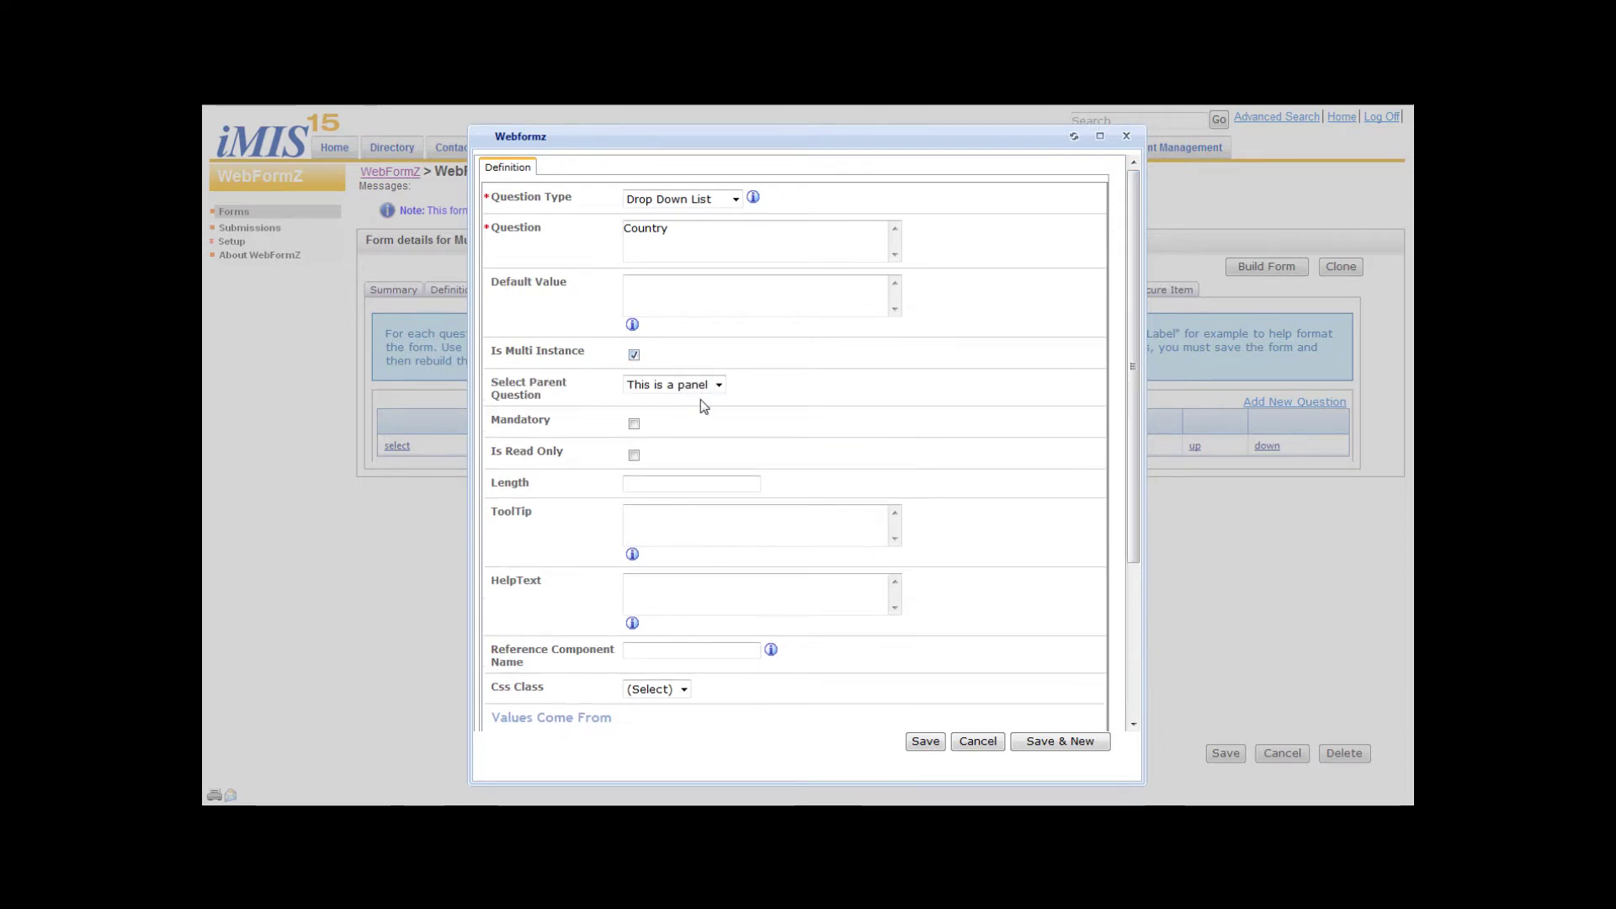
{"action": "left_click", "coordinate": [1067, 742]}
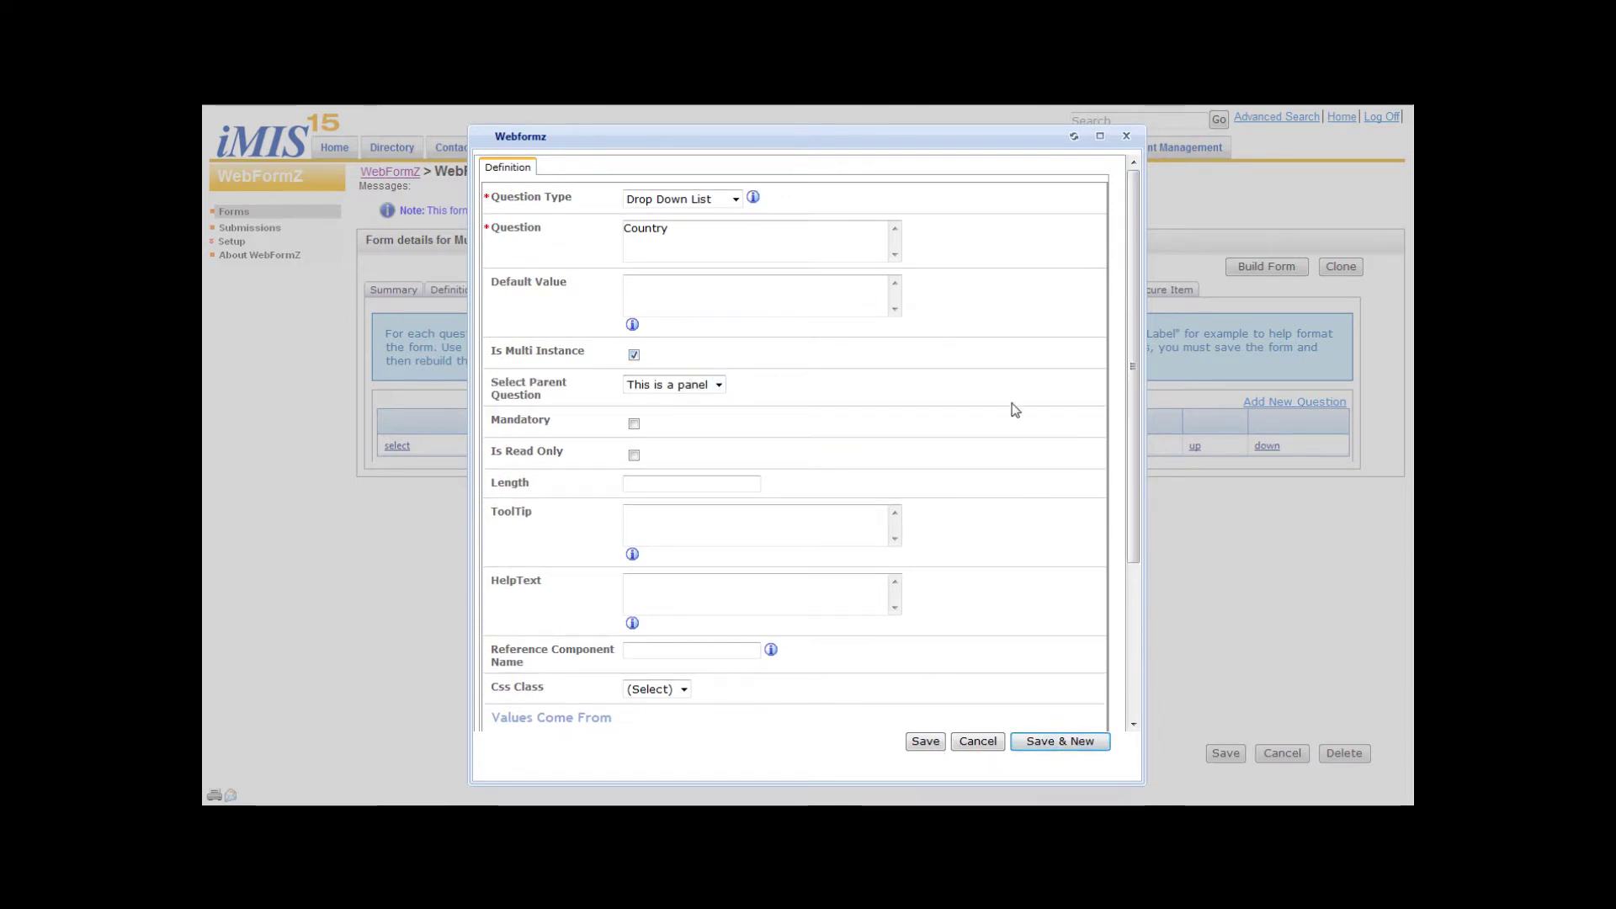
Step: Set the new question's type to Radio Button Set, title it "Colours" and make it multi-instance under "This is a panel"
{"action": "left_click", "coordinate": [736, 198]}
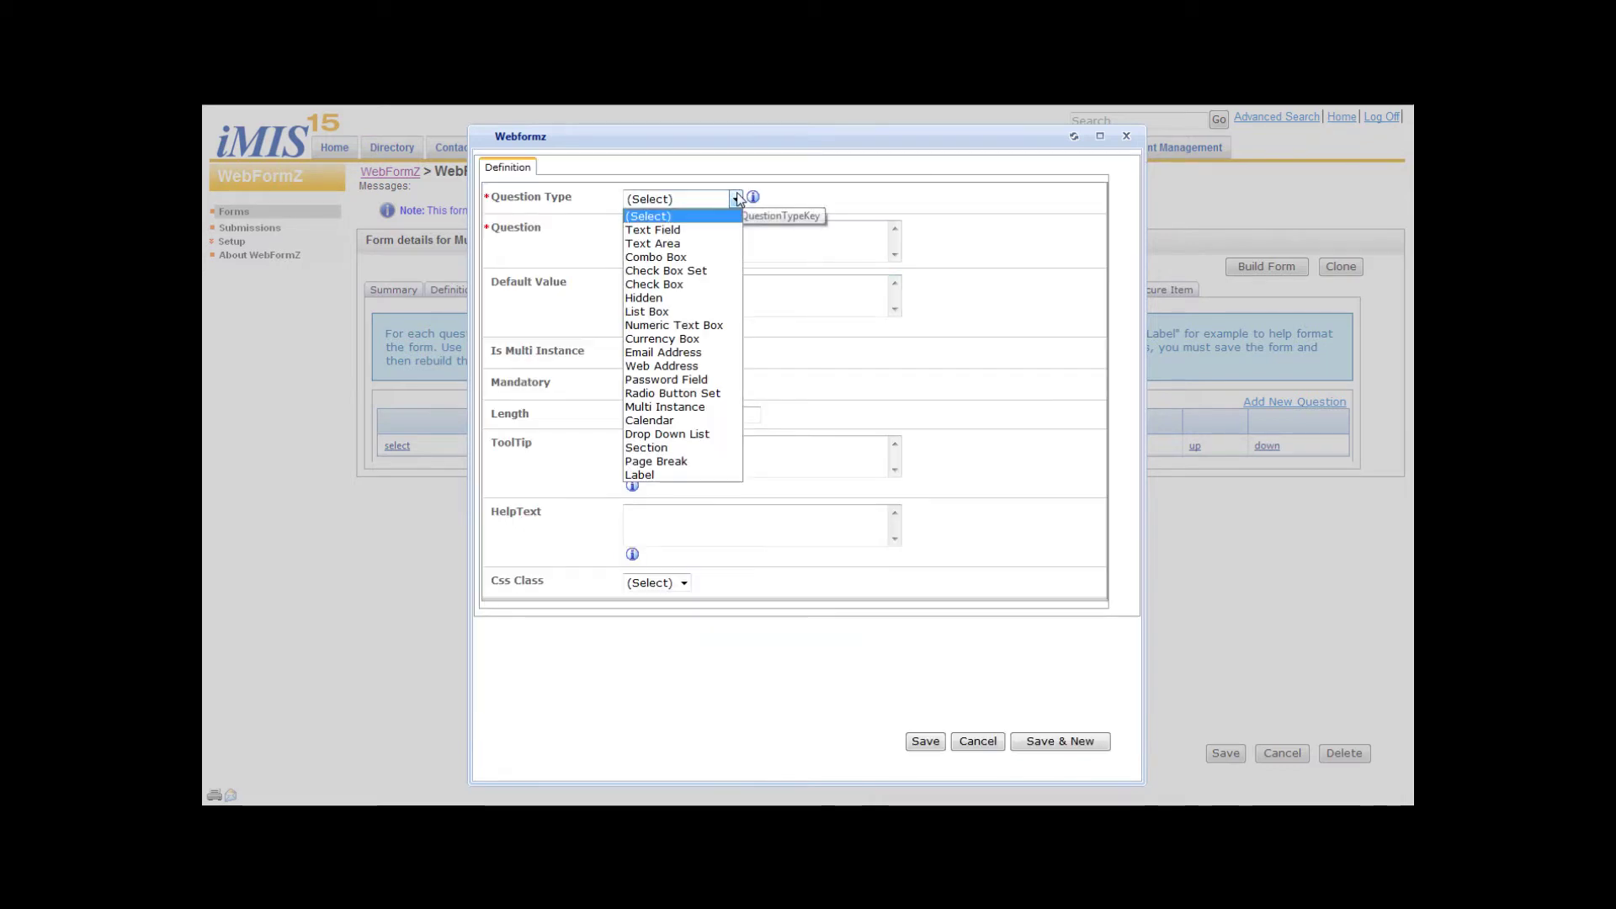
{"action": "left_click", "coordinate": [677, 270]}
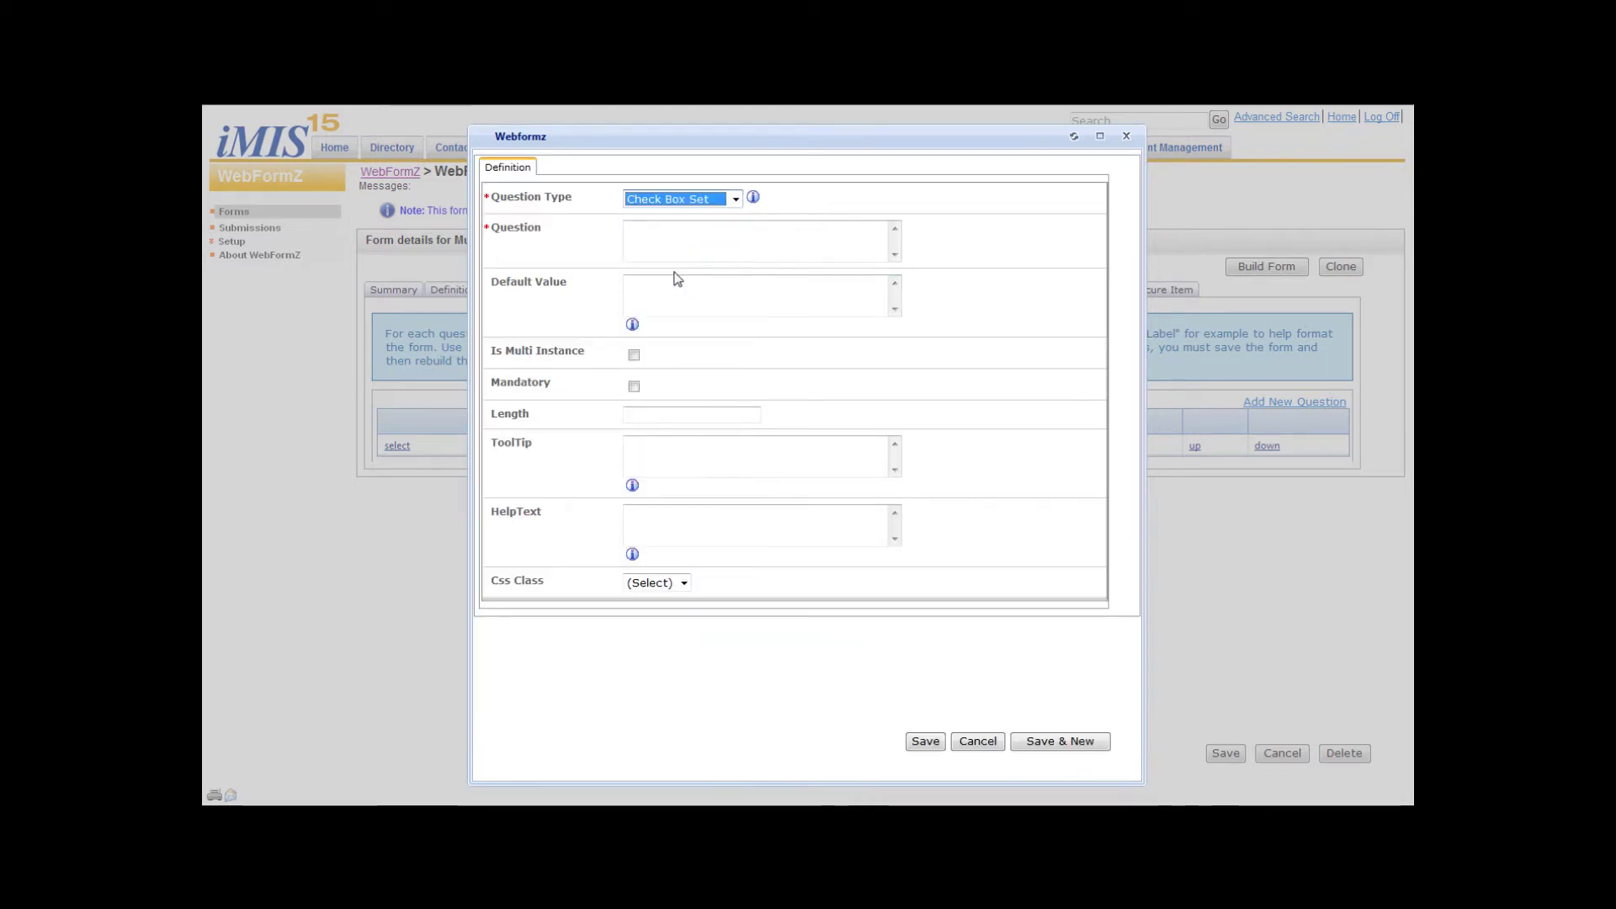
{"action": "left_click", "coordinate": [735, 199]}
{"action": "left_click", "coordinate": [678, 393]}
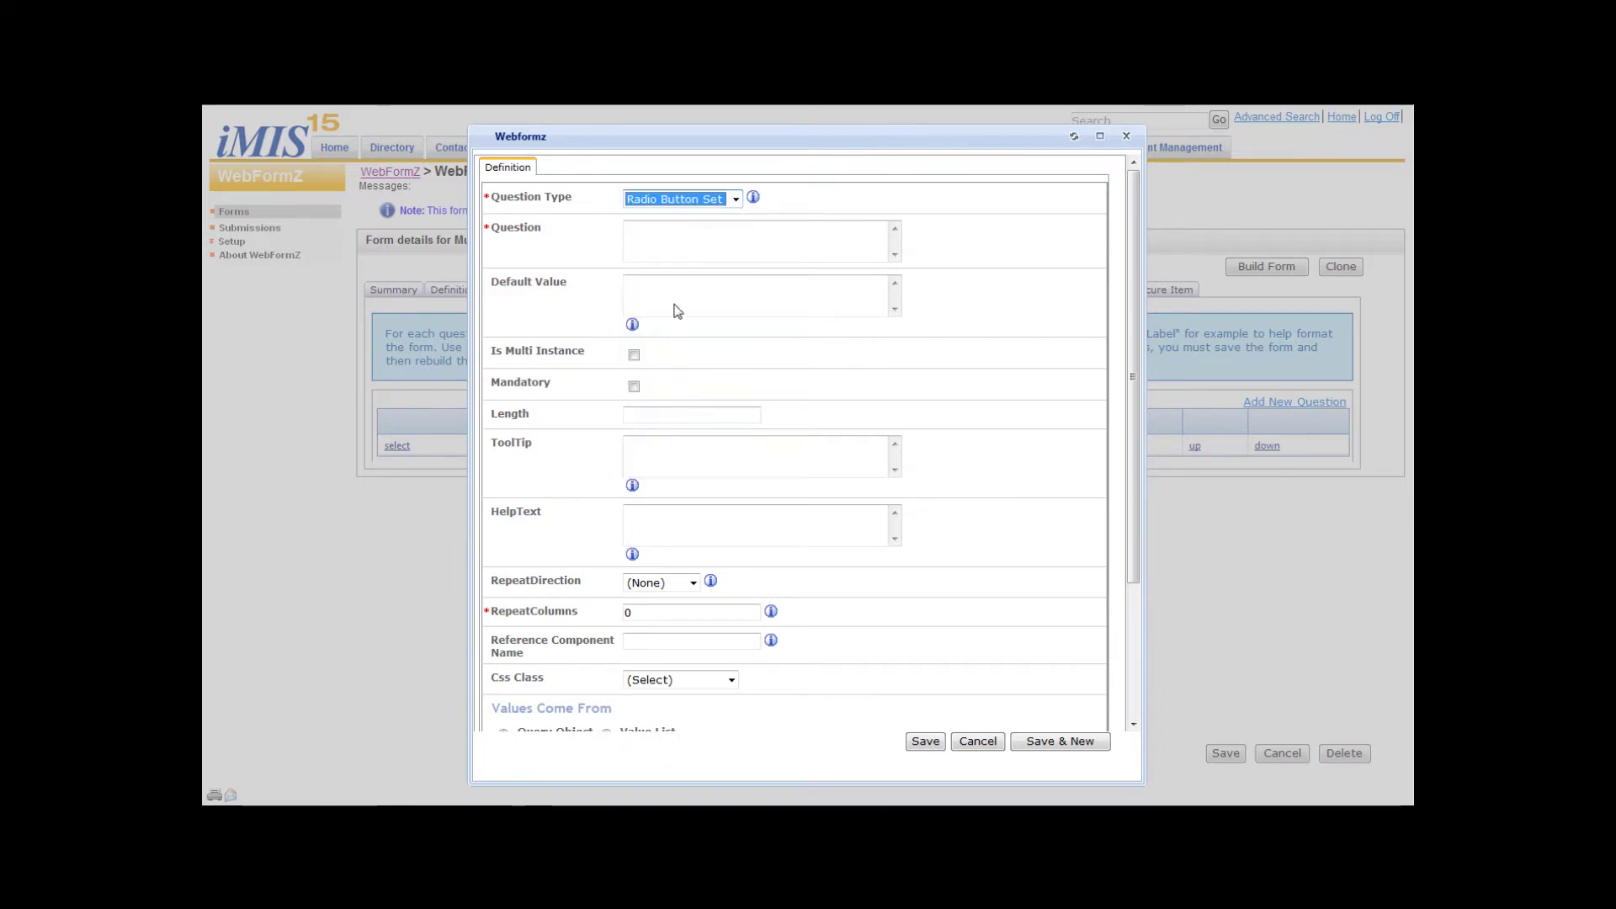
{"action": "left_click", "coordinate": [670, 241]}
{"action": "type", "text": "Colours"}
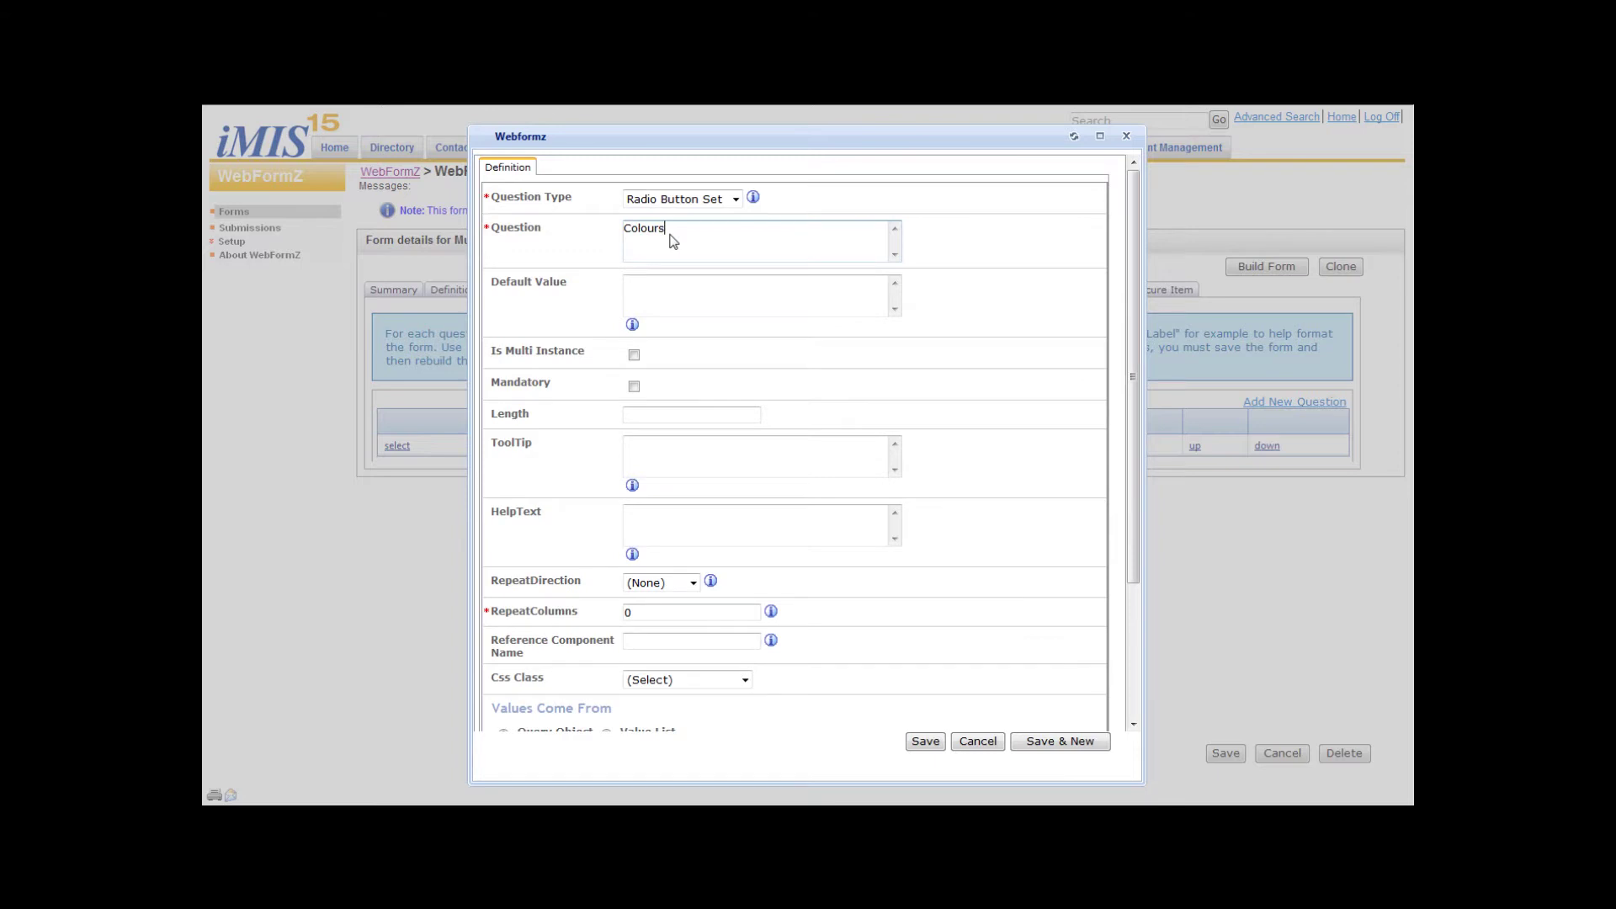
{"action": "left_click", "coordinate": [636, 356]}
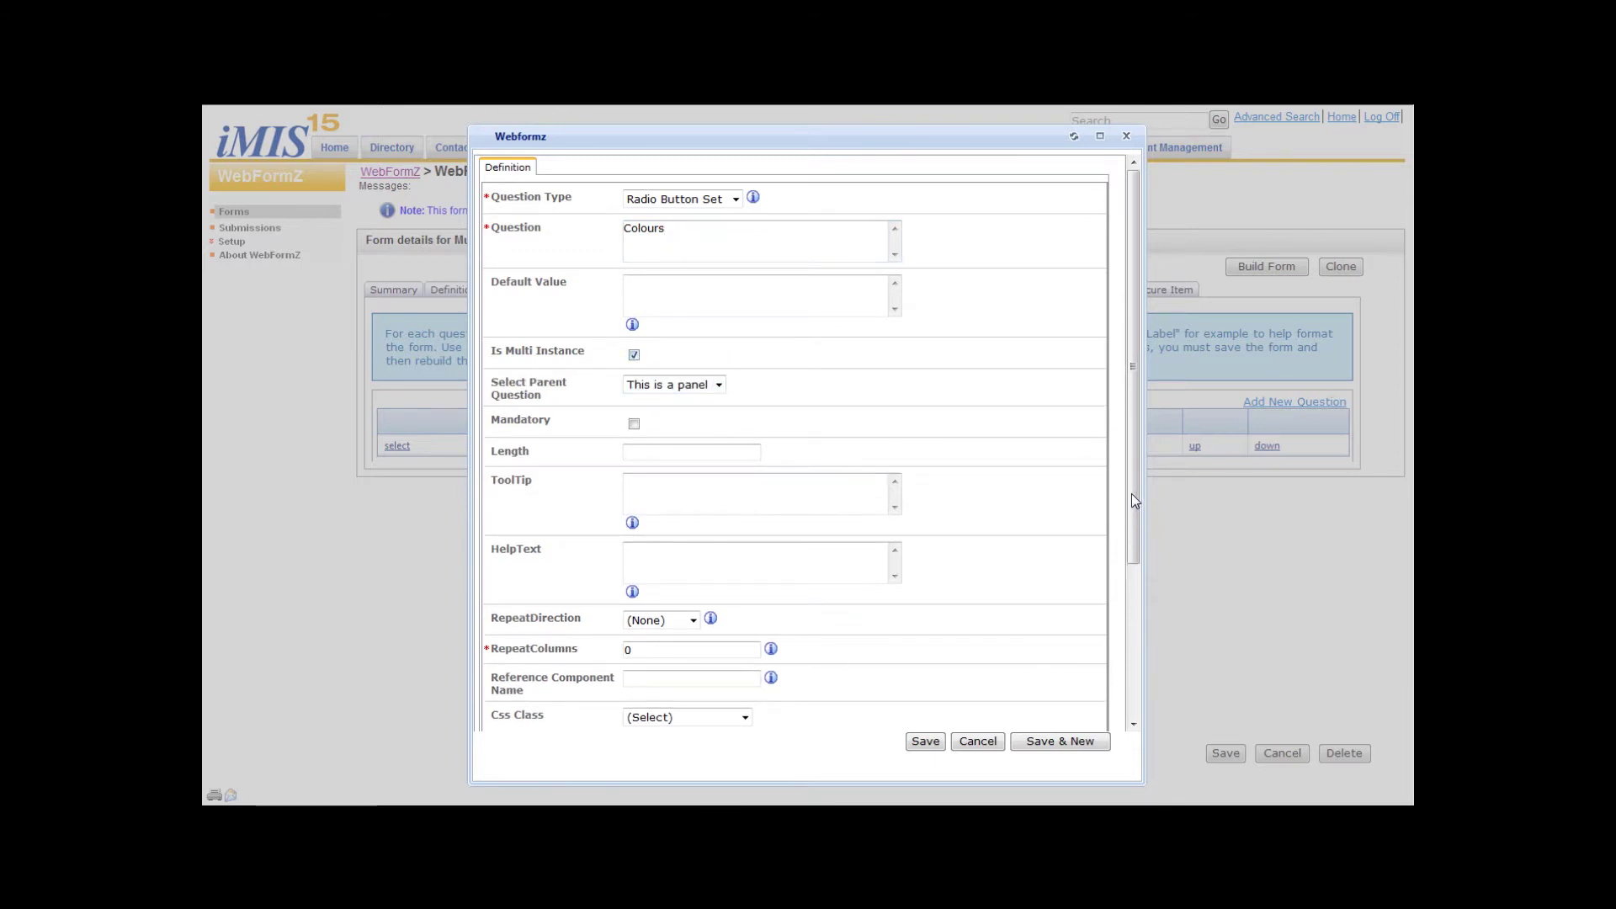
Step: Source the Colours question's values from a value list and enter Red as the first data and display value
{"action": "left_click_drag", "start_coordinate": [1131, 493], "coordinate": [1134, 707]}
{"action": "left_click", "coordinate": [607, 542]}
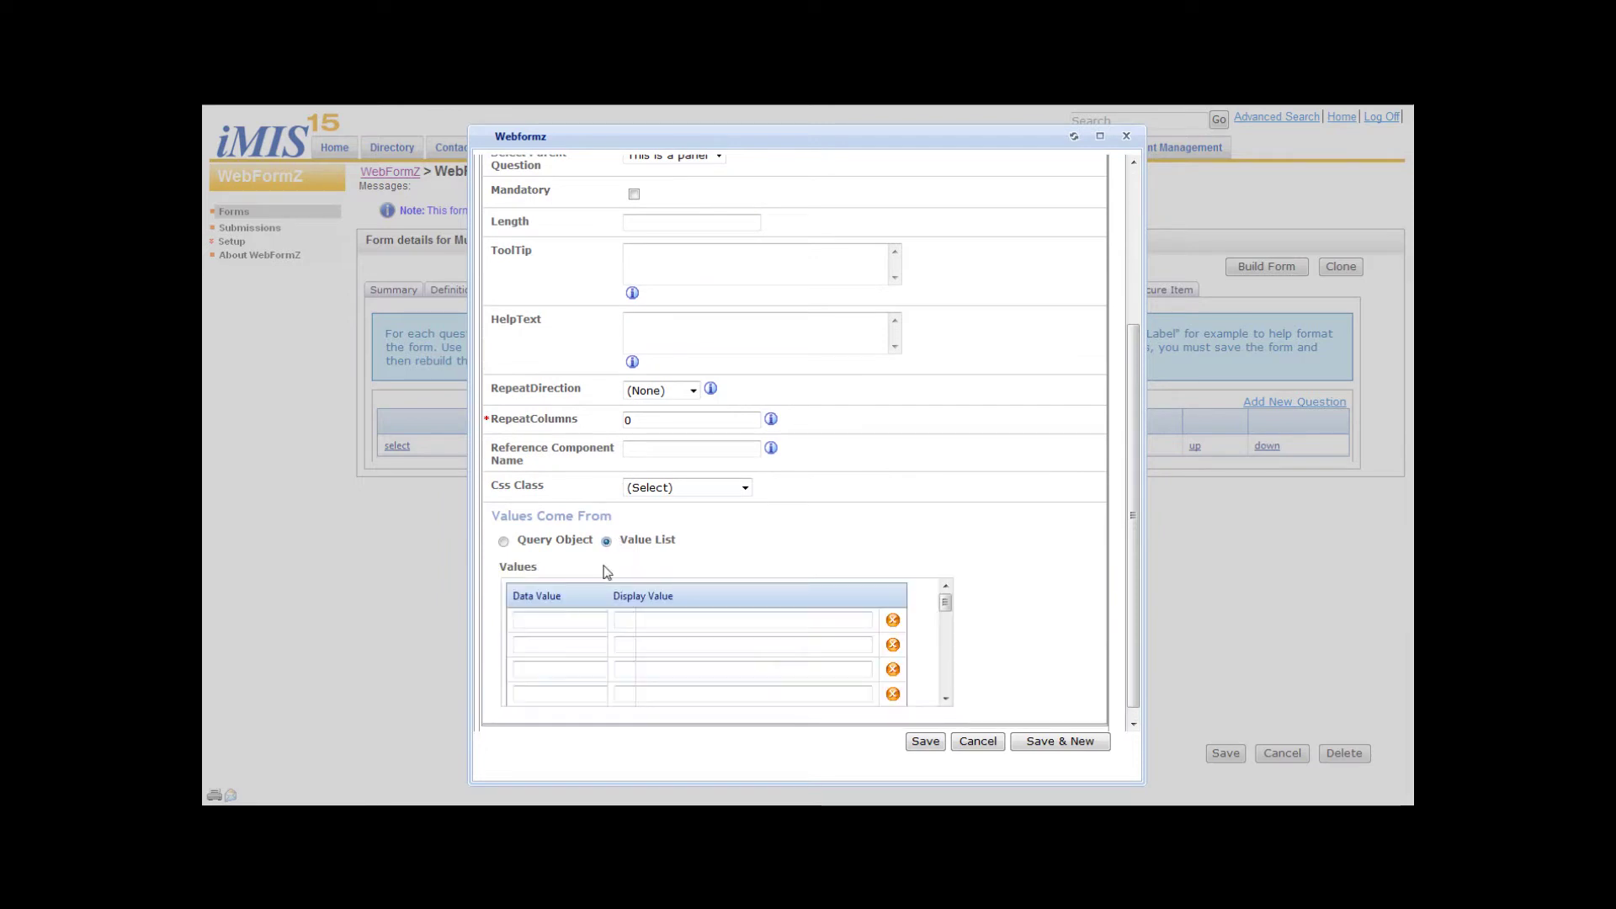
{"action": "type", "text": "red"}
{"action": "key", "text": "Tab"}
{"action": "type", "text": "Red"}
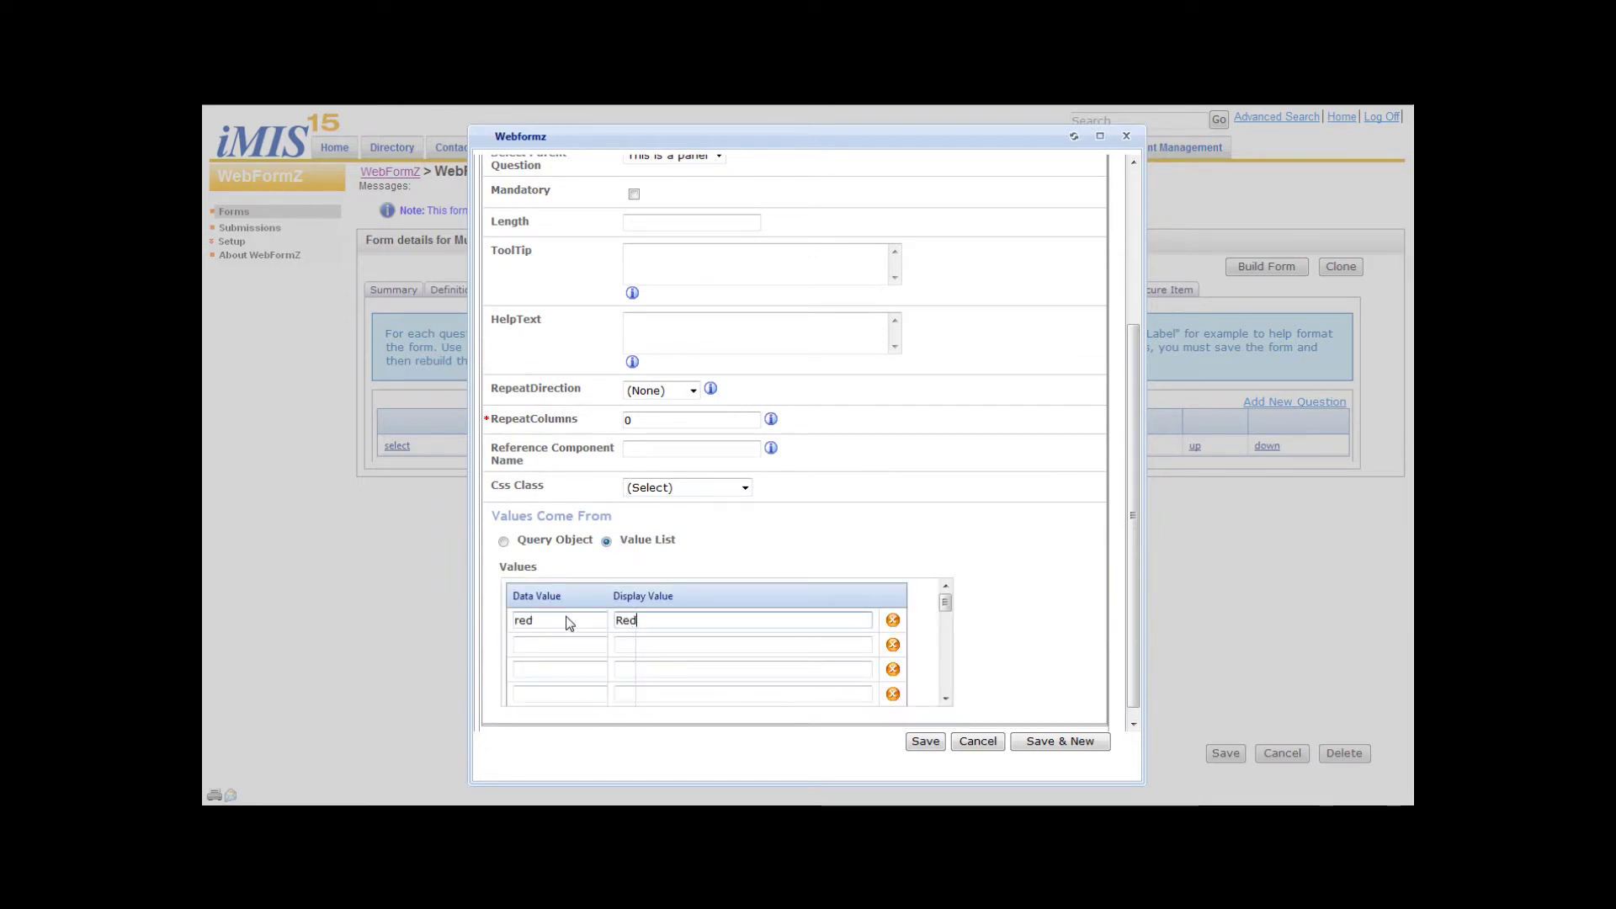
{"action": "key", "text": "shift+Tab"}
{"action": "type", "text": "Red"}
{"action": "key", "text": "Tab"}
Step: Add Blue and Green to the Colours value list, using the same text for data and display values
{"action": "key", "text": "Tab"}
{"action": "type", "text": "Blue"}
{"action": "key", "text": "Tab"}
{"action": "type", "text": "Blue"}
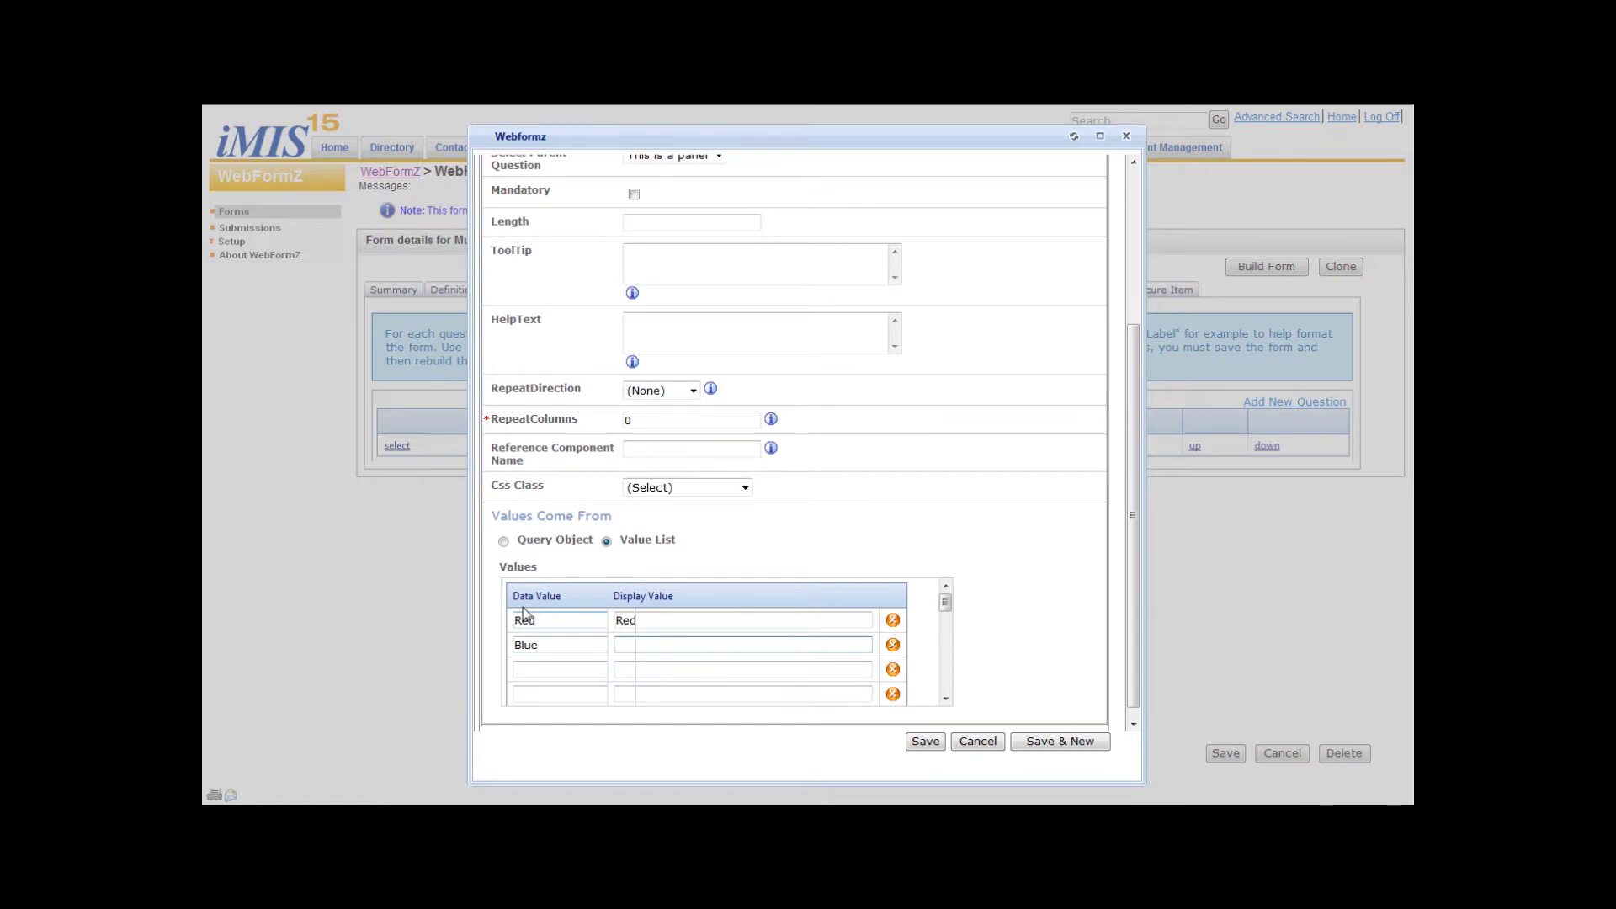
{"action": "key", "text": "Tab"}
{"action": "type", "text": "Green"}
{"action": "key", "text": "Tab"}
{"action": "type", "text": "Green"}
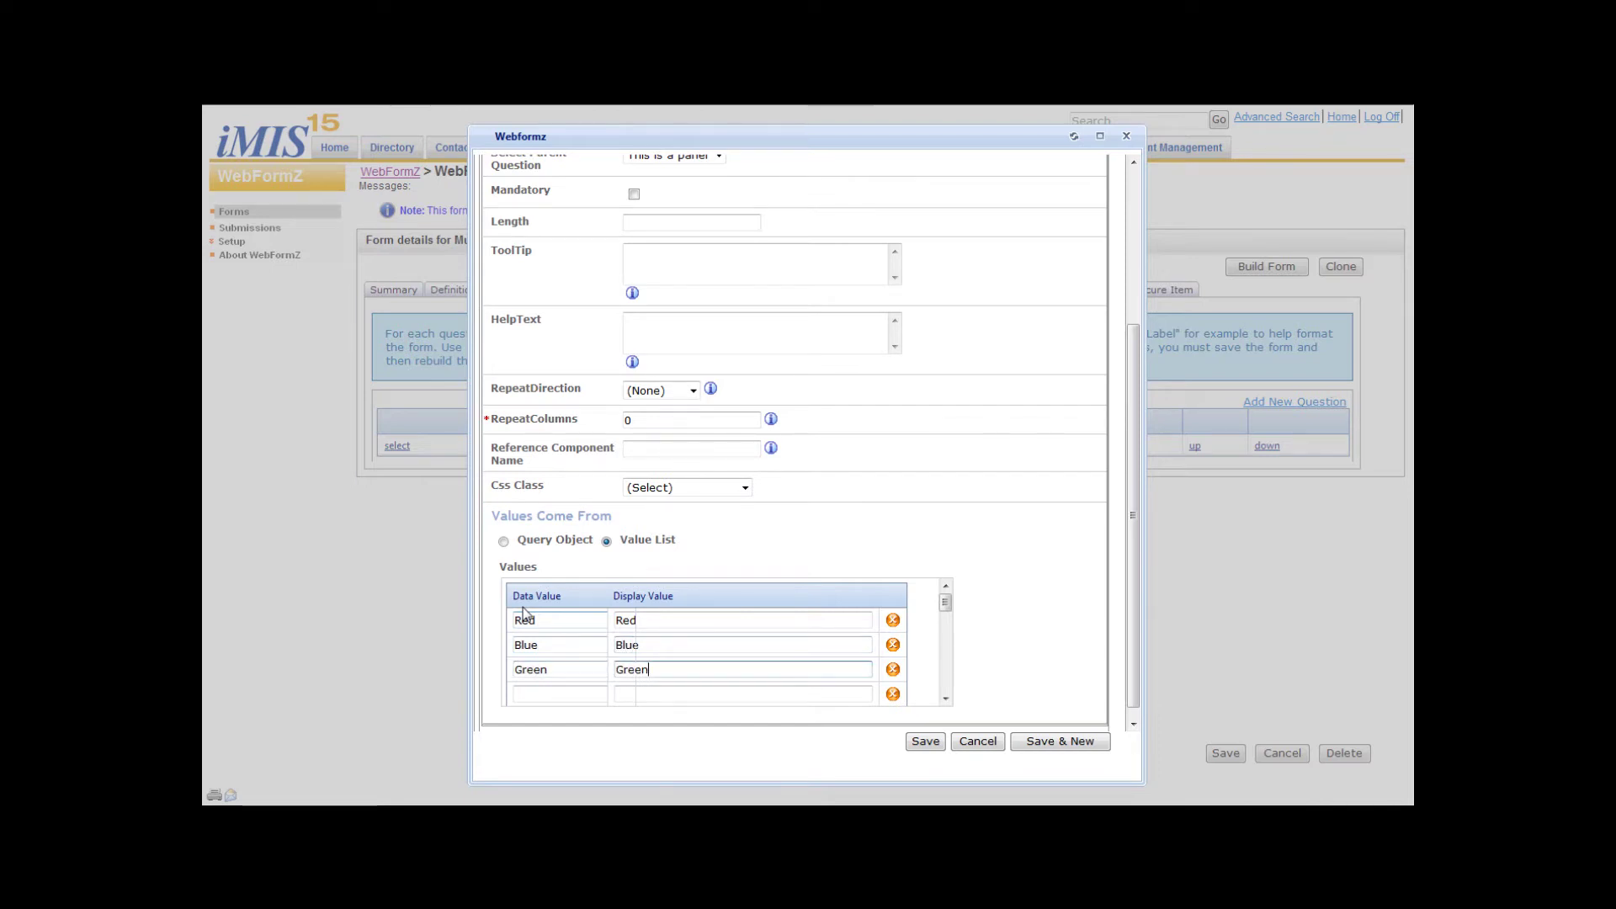
Step: Save the Colours question and build the Multi001 form
{"action": "left_click", "coordinate": [926, 742]}
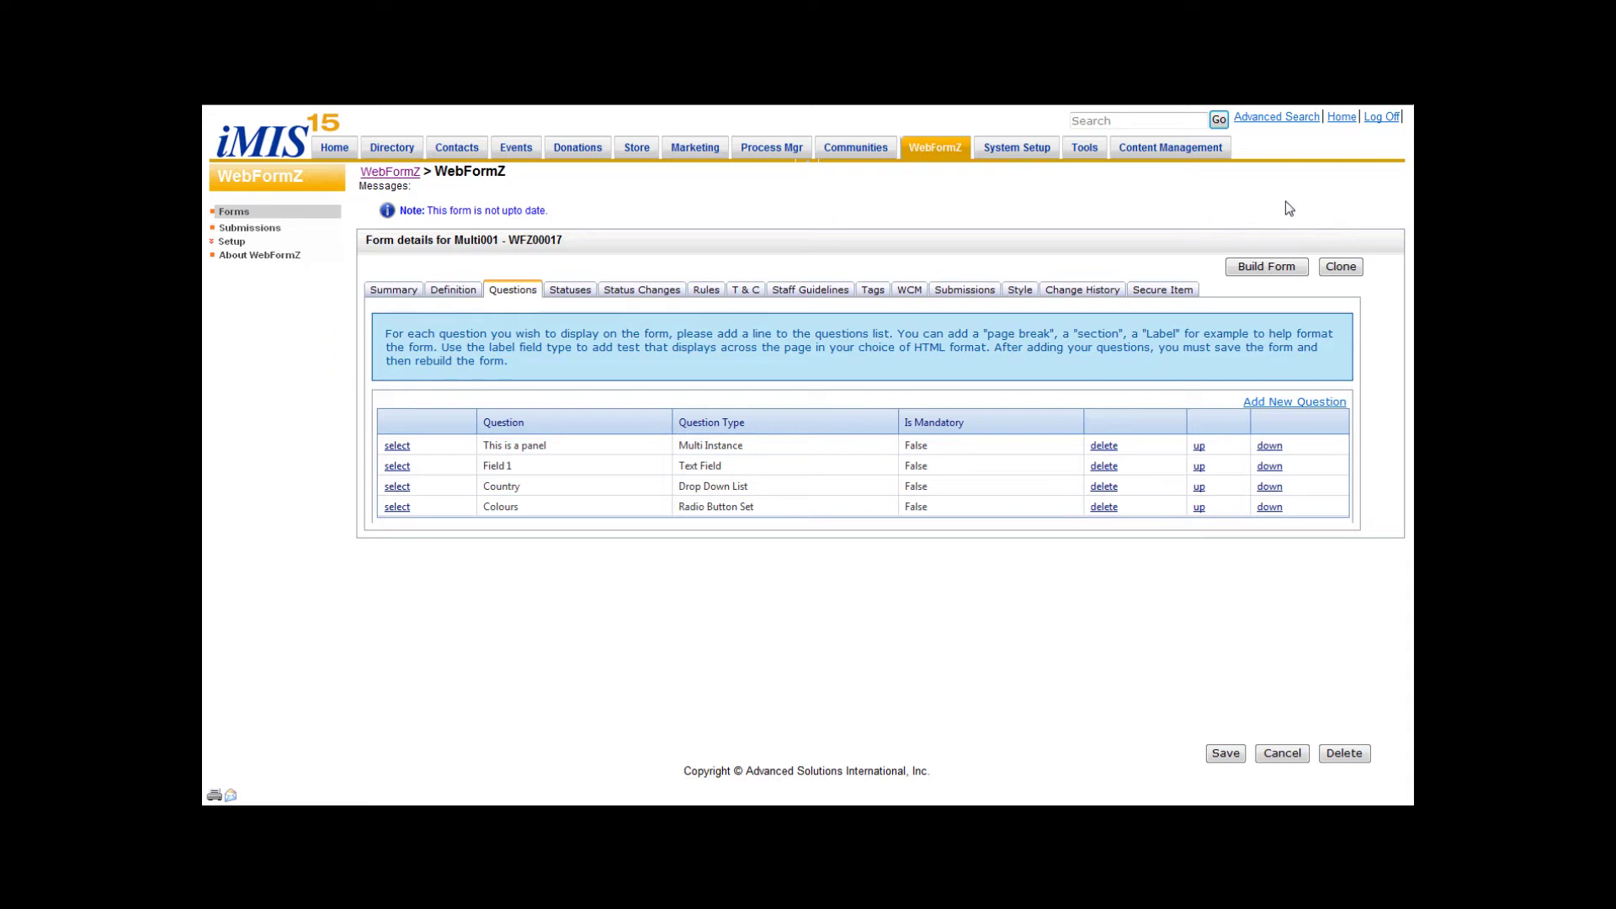
{"action": "left_click", "coordinate": [1269, 267]}
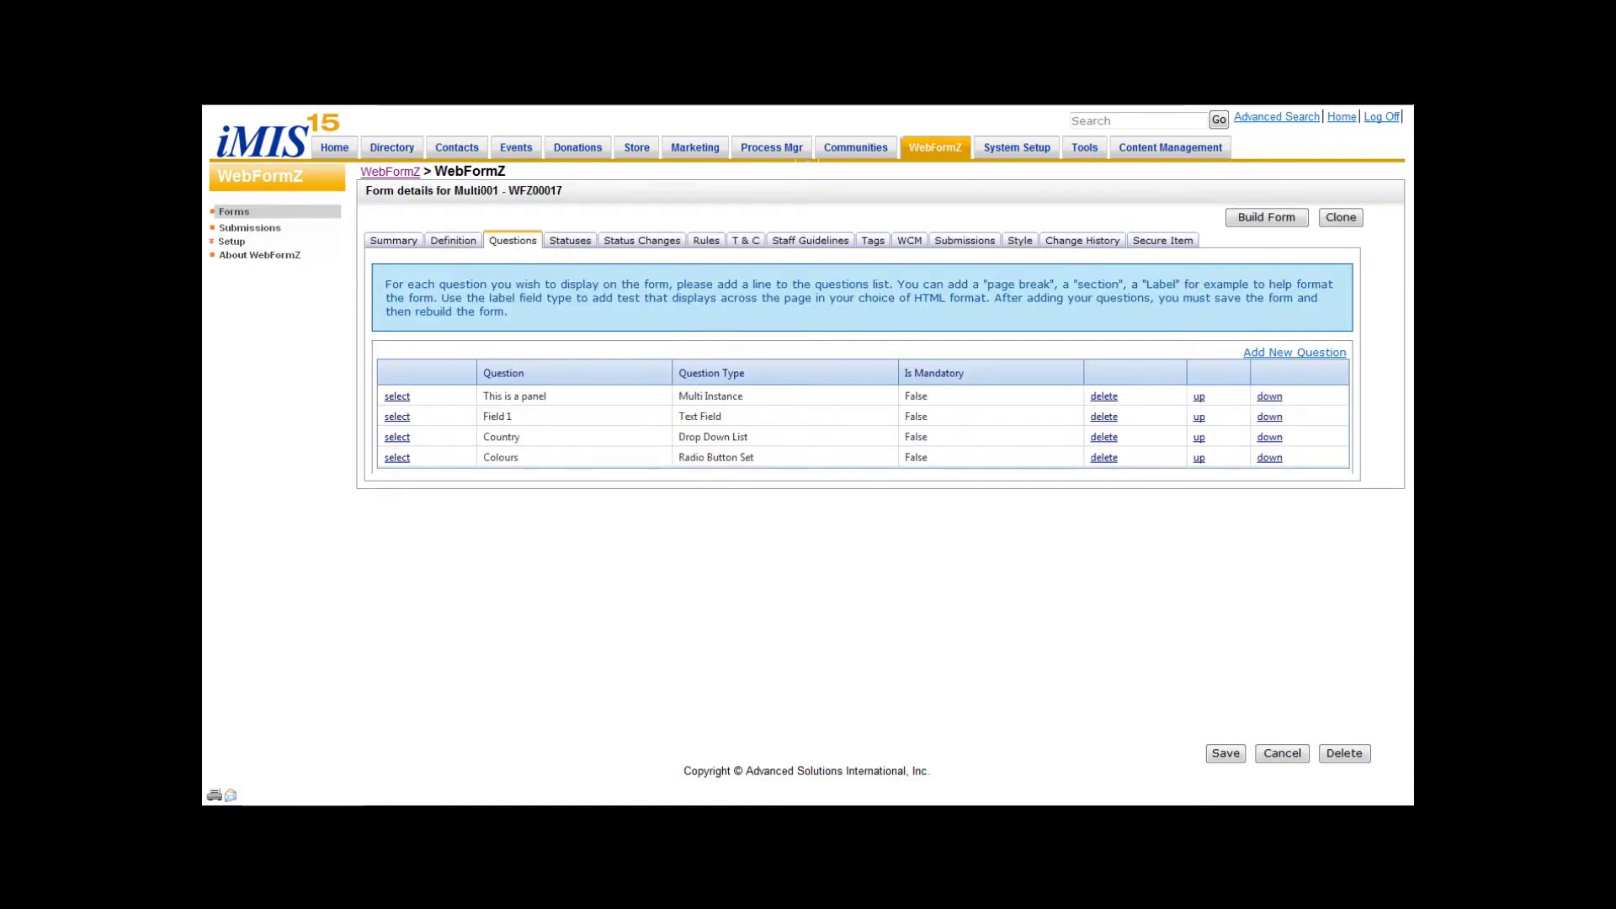
Step: Start a new submission of the Multi001 form from the WebFormZ submissions
{"action": "left_click", "coordinate": [255, 233]}
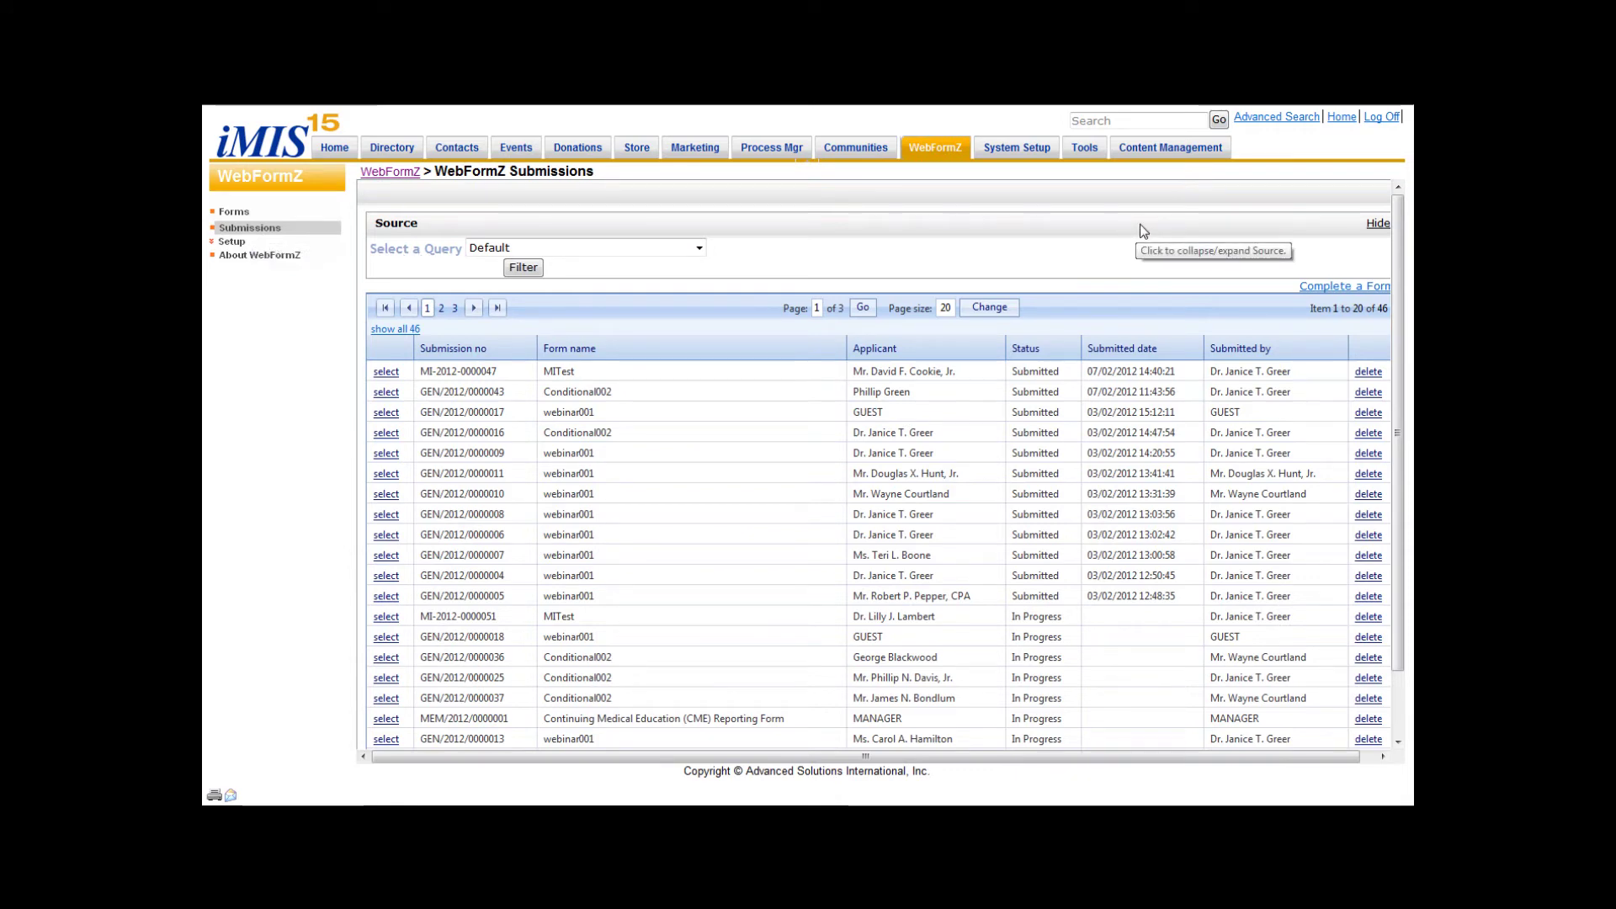
{"action": "left_click", "coordinate": [1345, 286]}
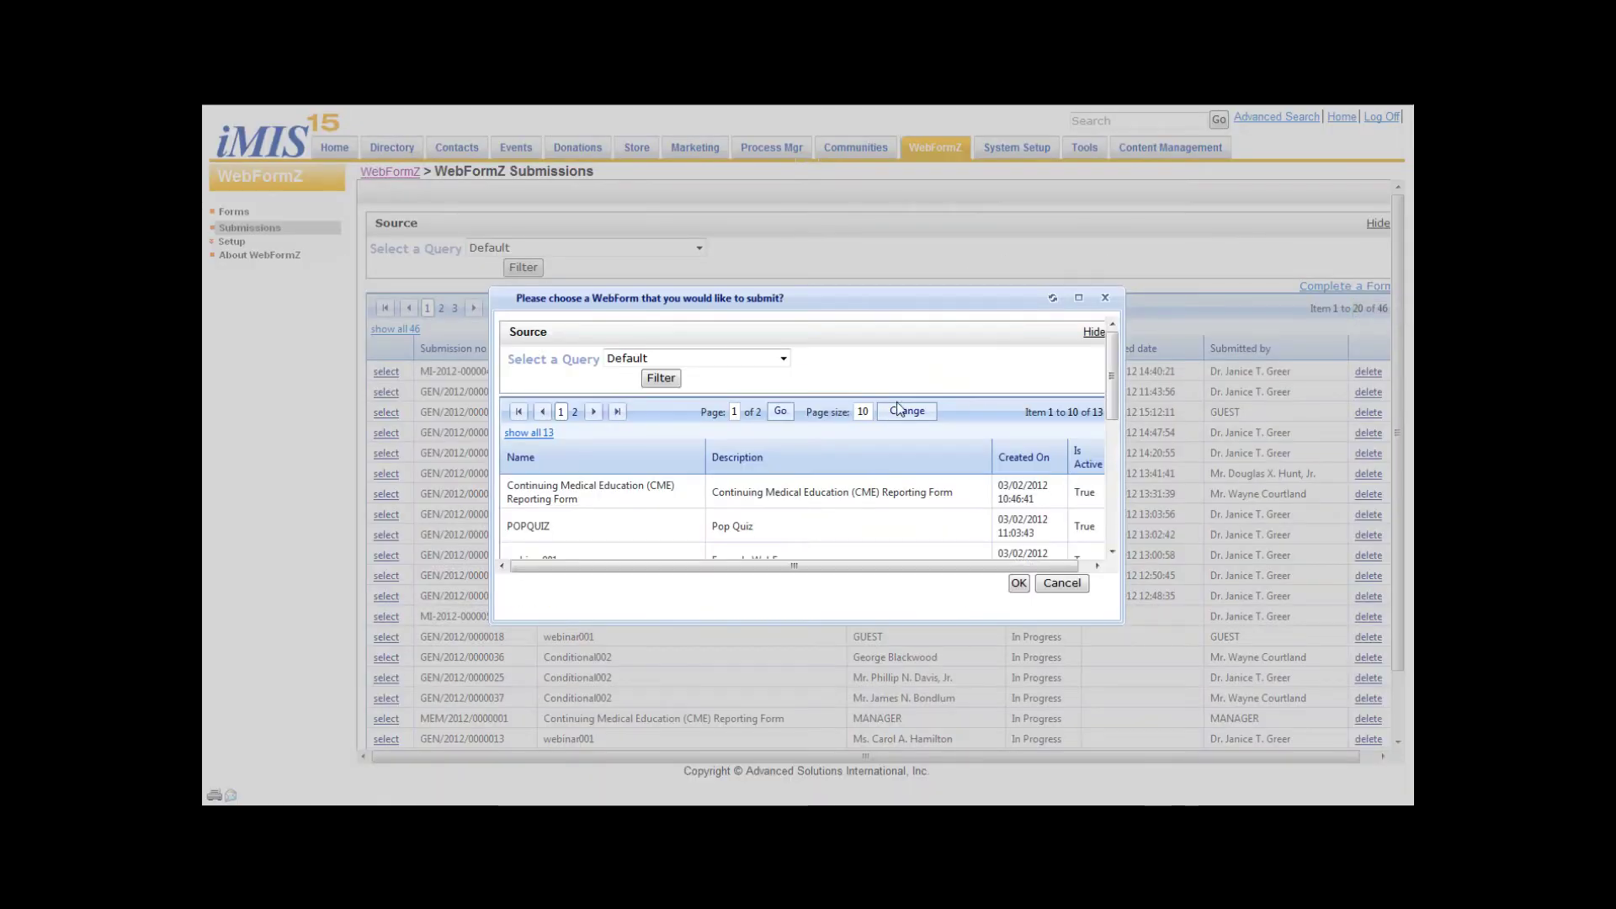
{"action": "left_click", "coordinate": [594, 412]}
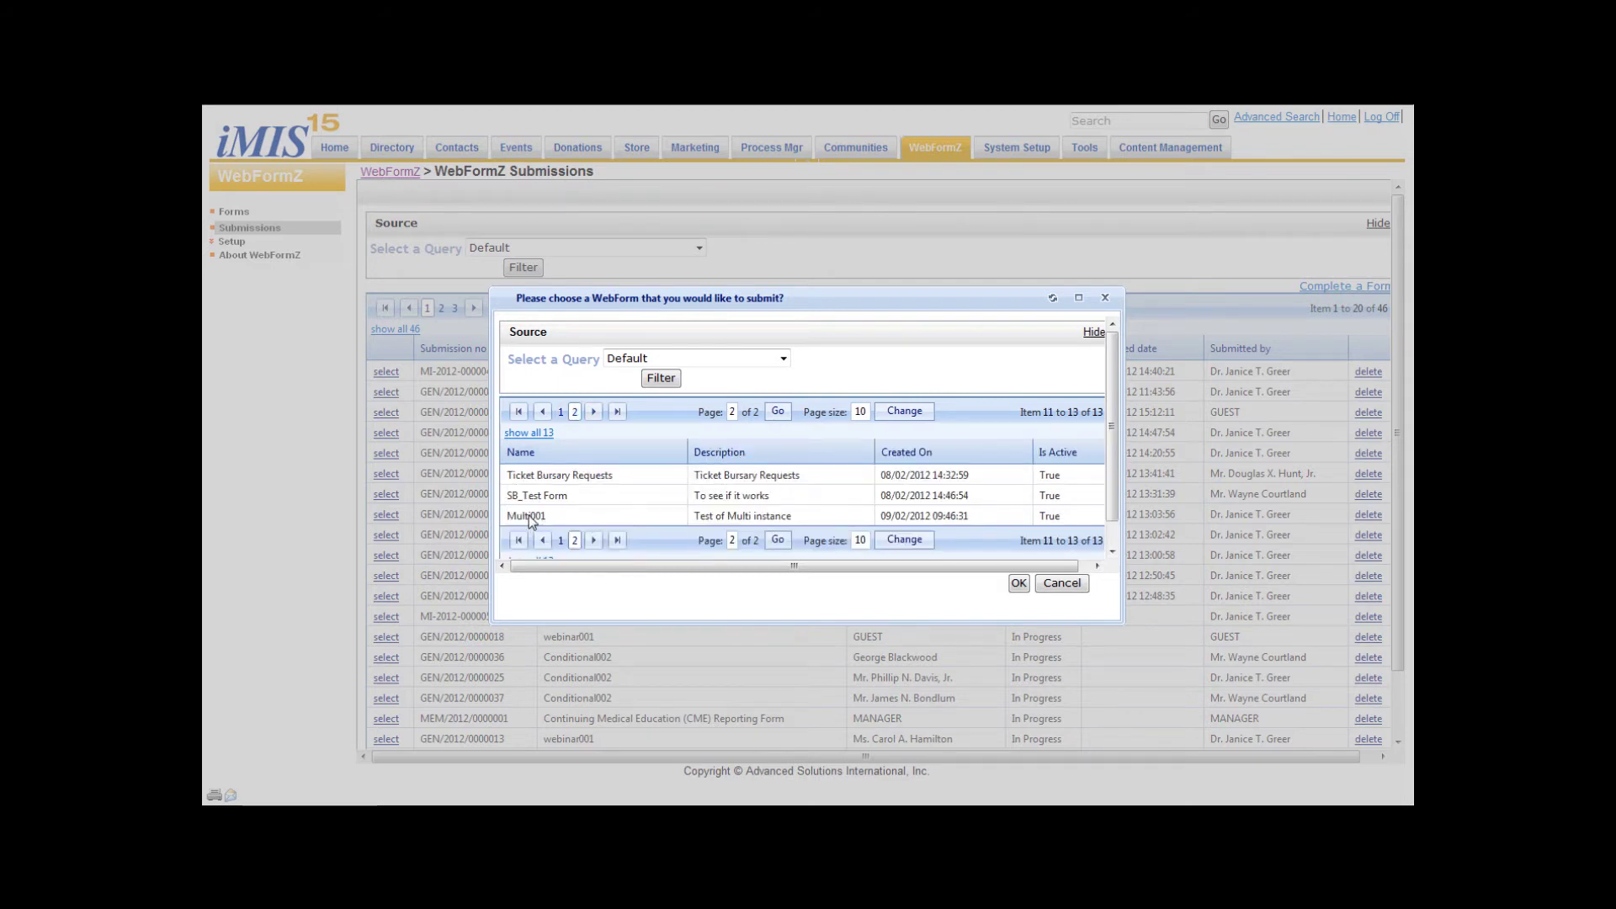
{"action": "left_click", "coordinate": [531, 519]}
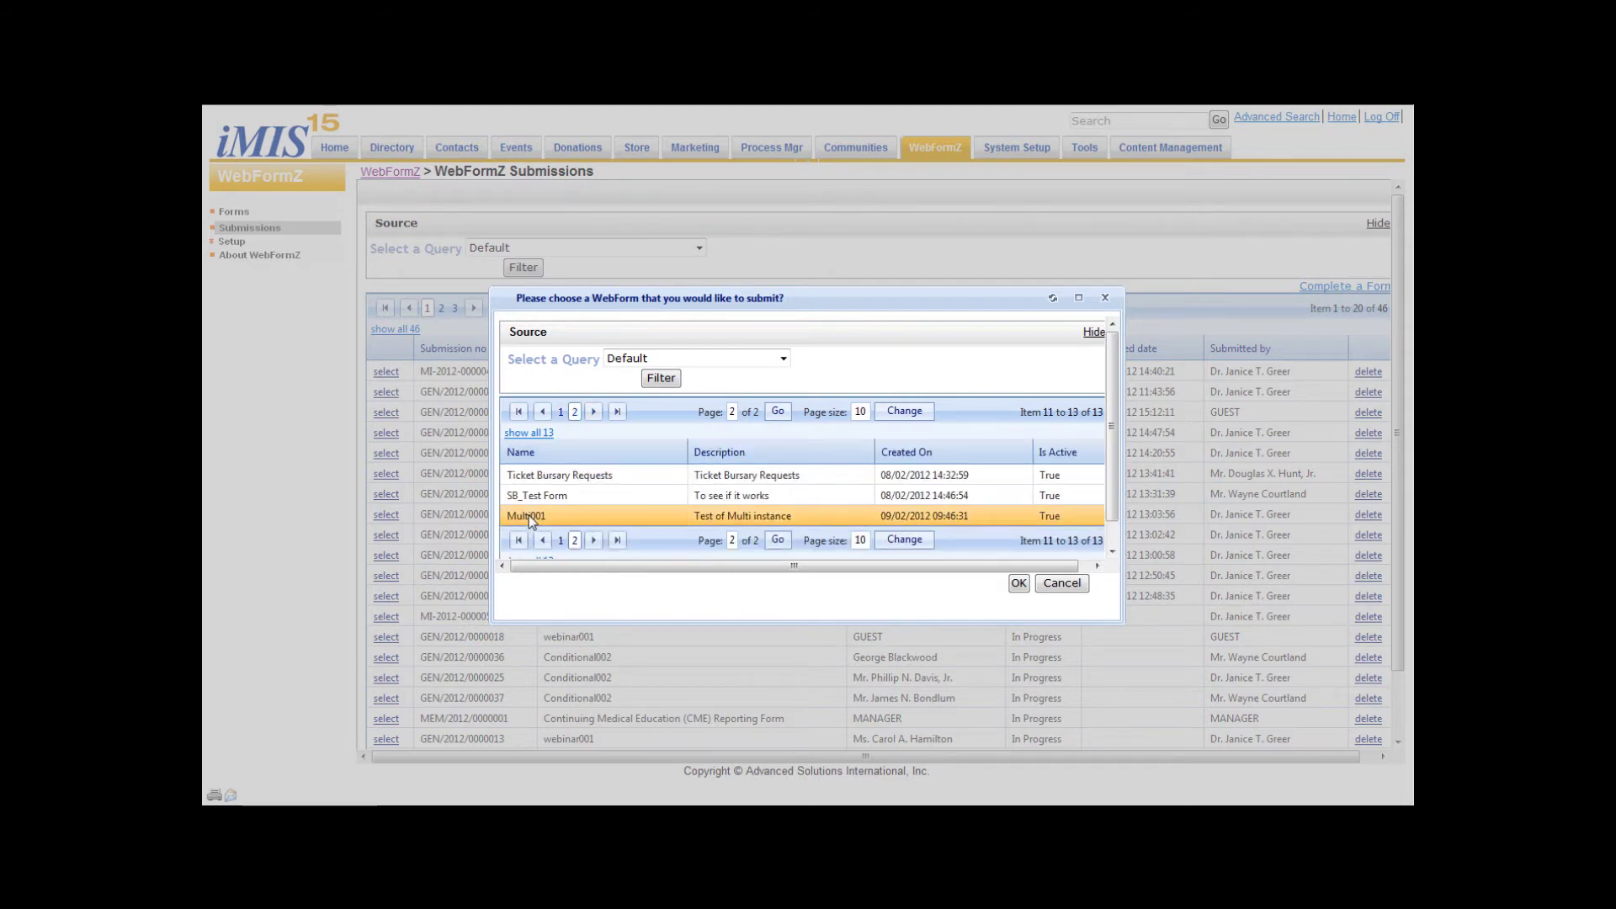
{"action": "left_click", "coordinate": [1019, 583]}
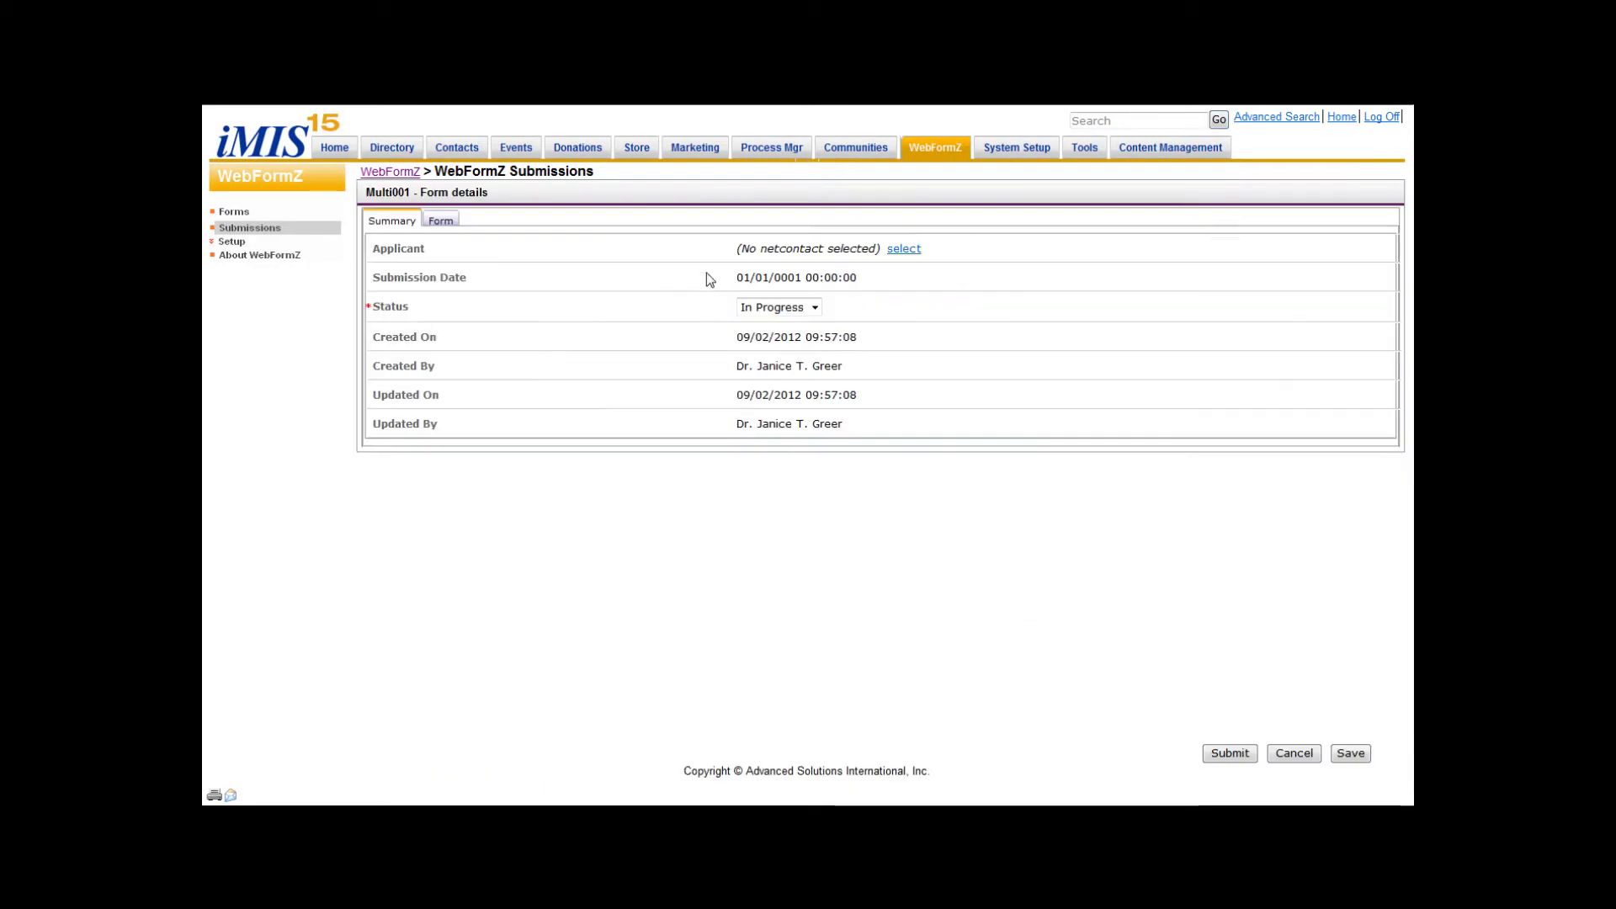
Step: Find the contact by ID and set that contact as the submission's applicant
{"action": "left_click", "coordinate": [907, 250]}
{"action": "left_click", "coordinate": [747, 297]}
{"action": "type", "text": "108"}
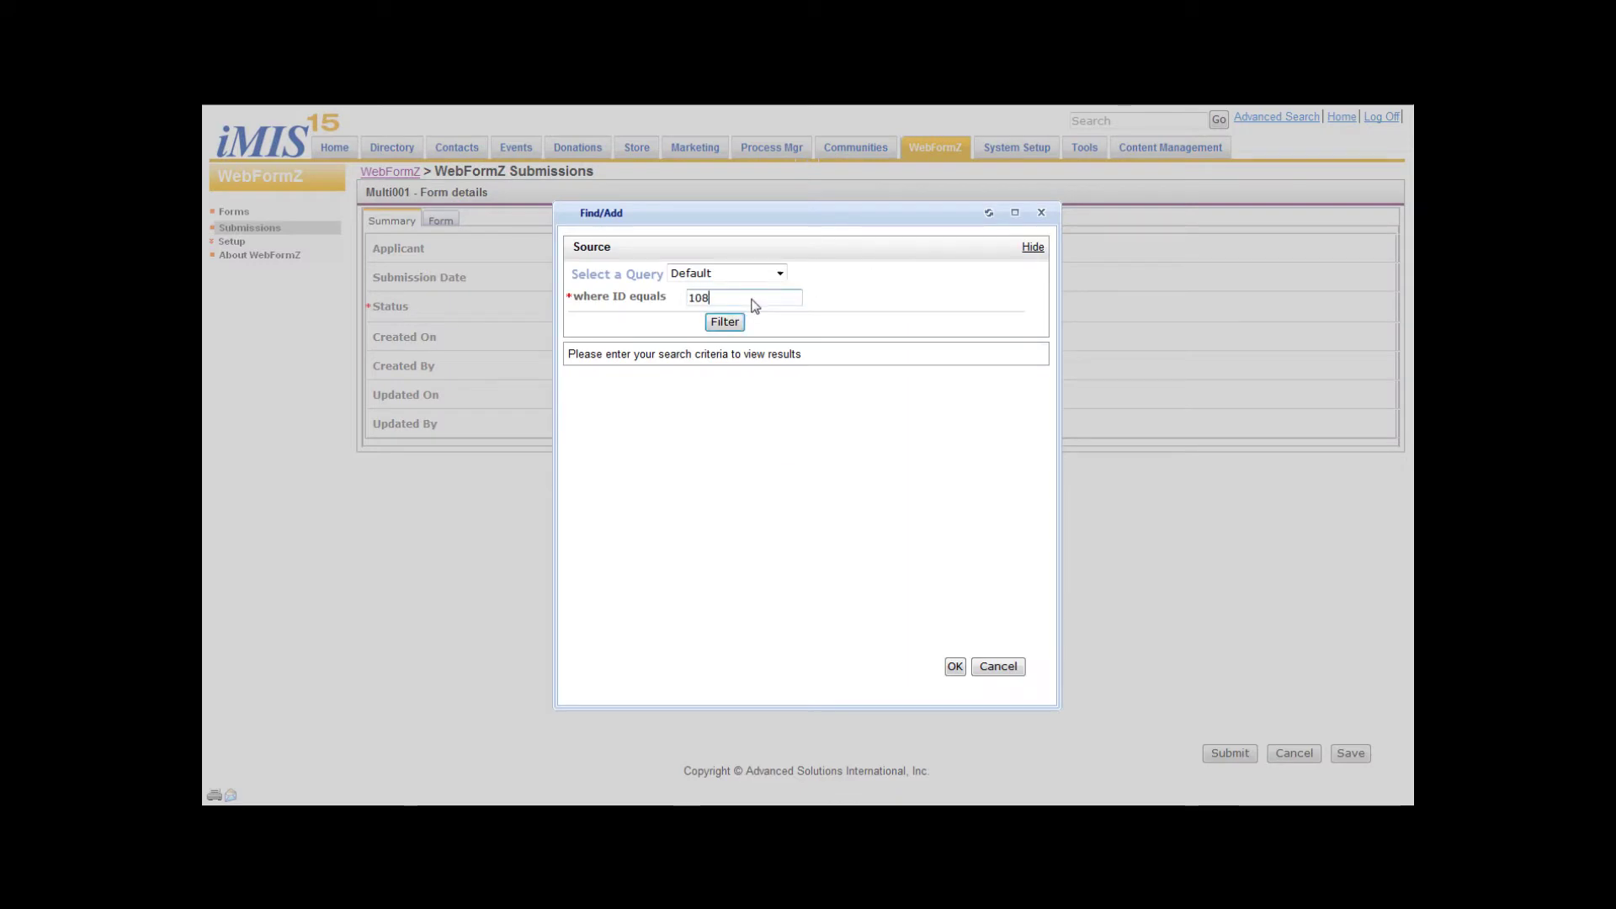
{"action": "left_click", "coordinate": [724, 323]}
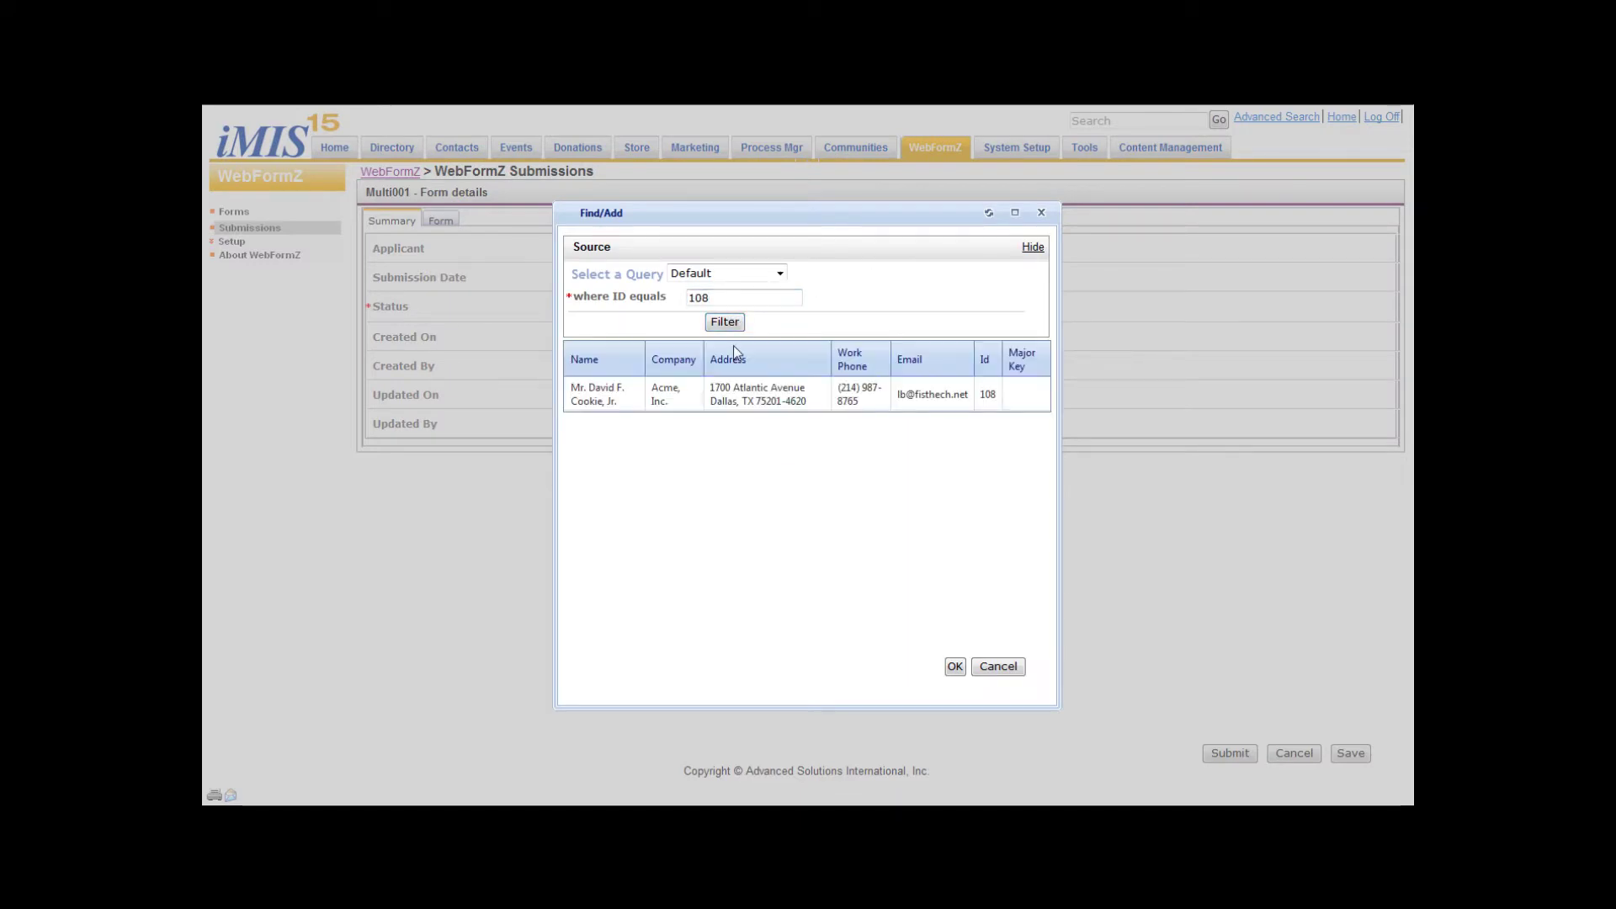
{"action": "left_click", "coordinate": [601, 404]}
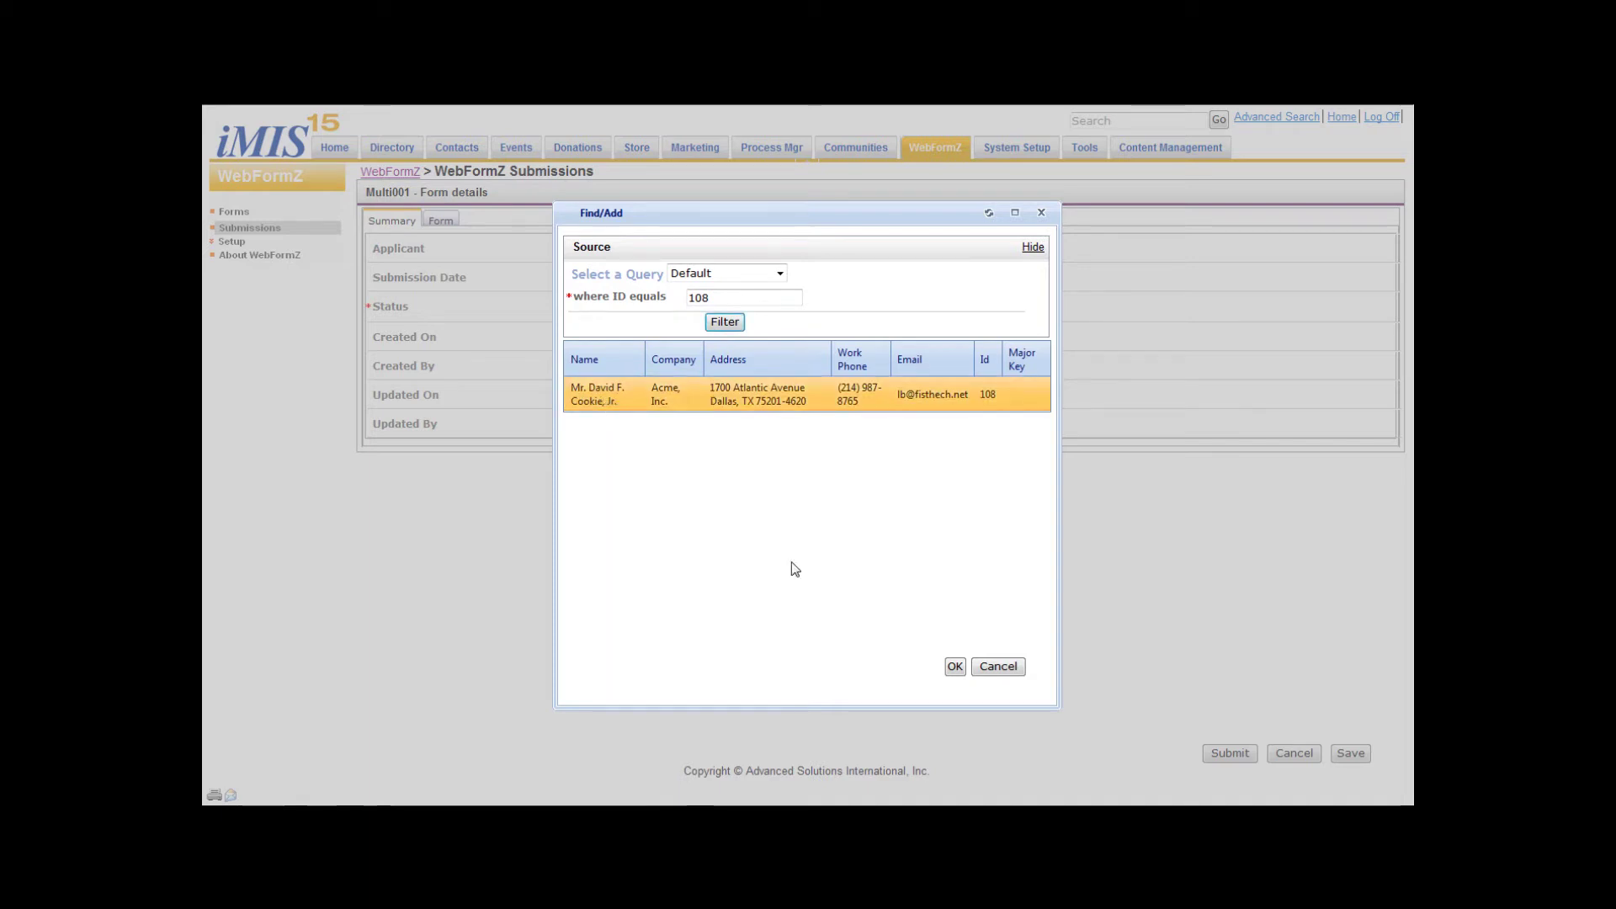
{"action": "left_click", "coordinate": [954, 668]}
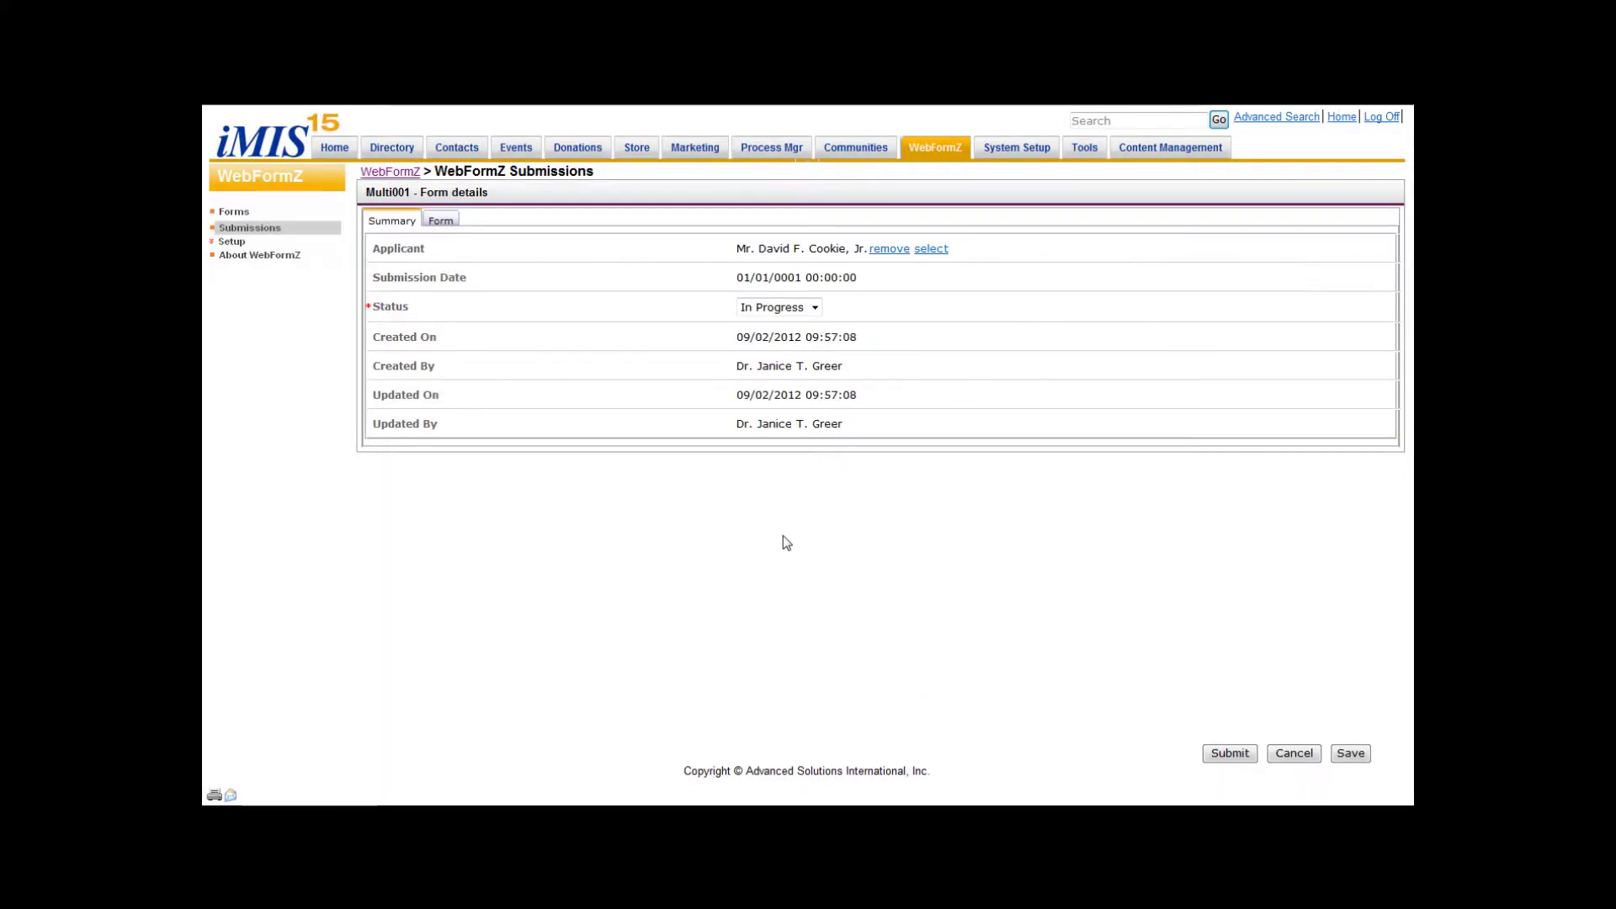
Step: Add a record to the form's panel with Field 1 "Test", Country Austria and Colours Red, and save it
{"action": "left_click", "coordinate": [445, 220]}
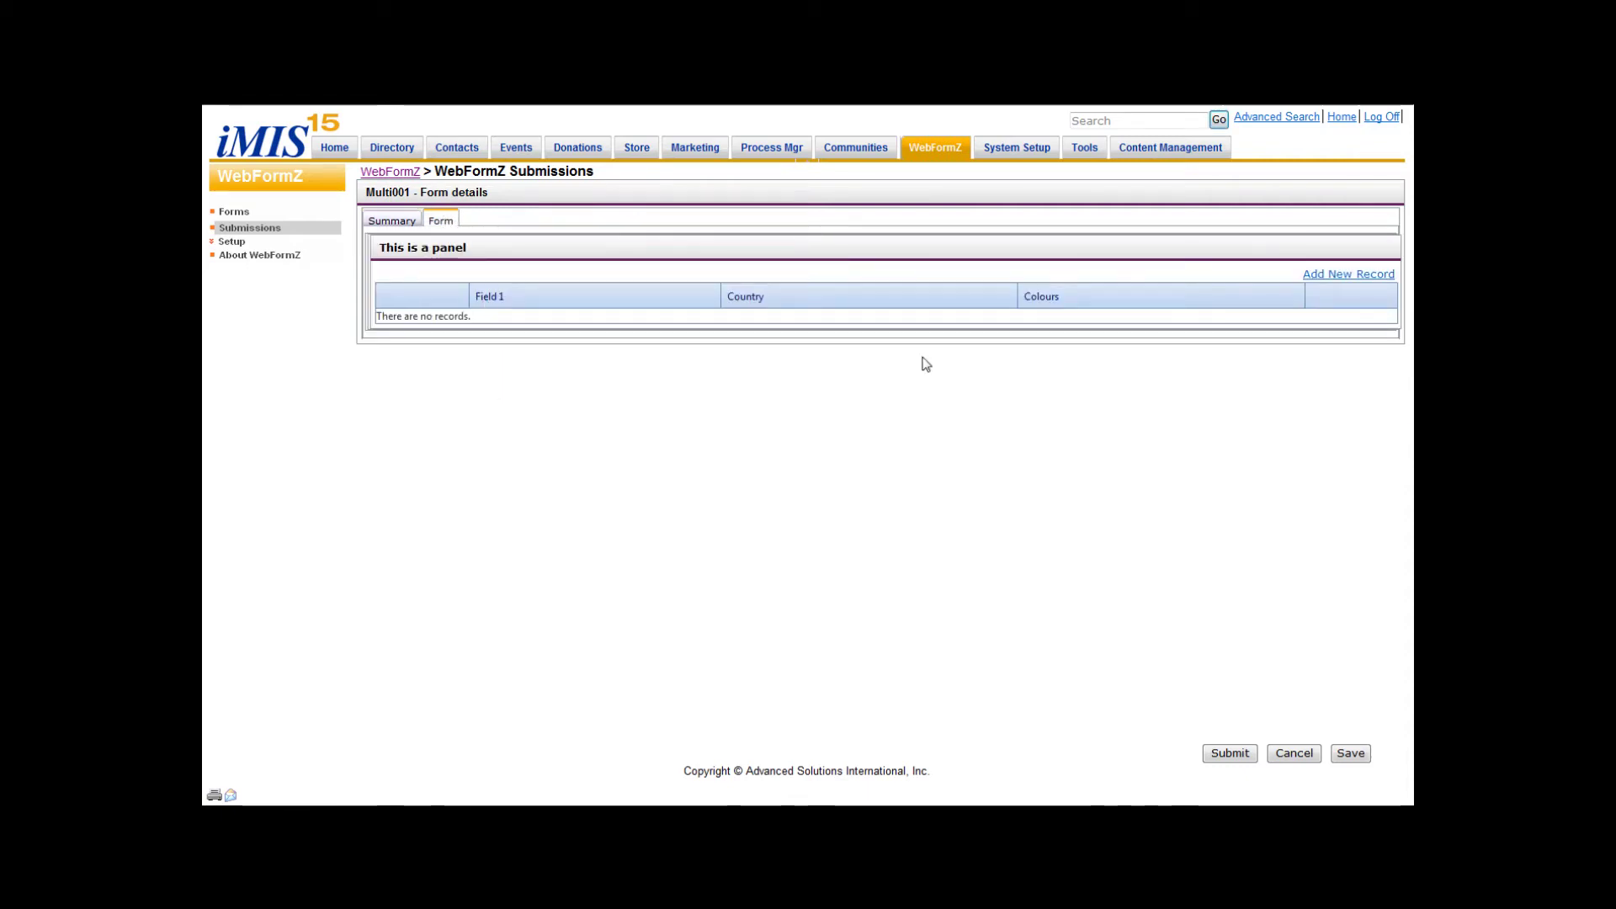
{"action": "left_click", "coordinate": [1325, 278]}
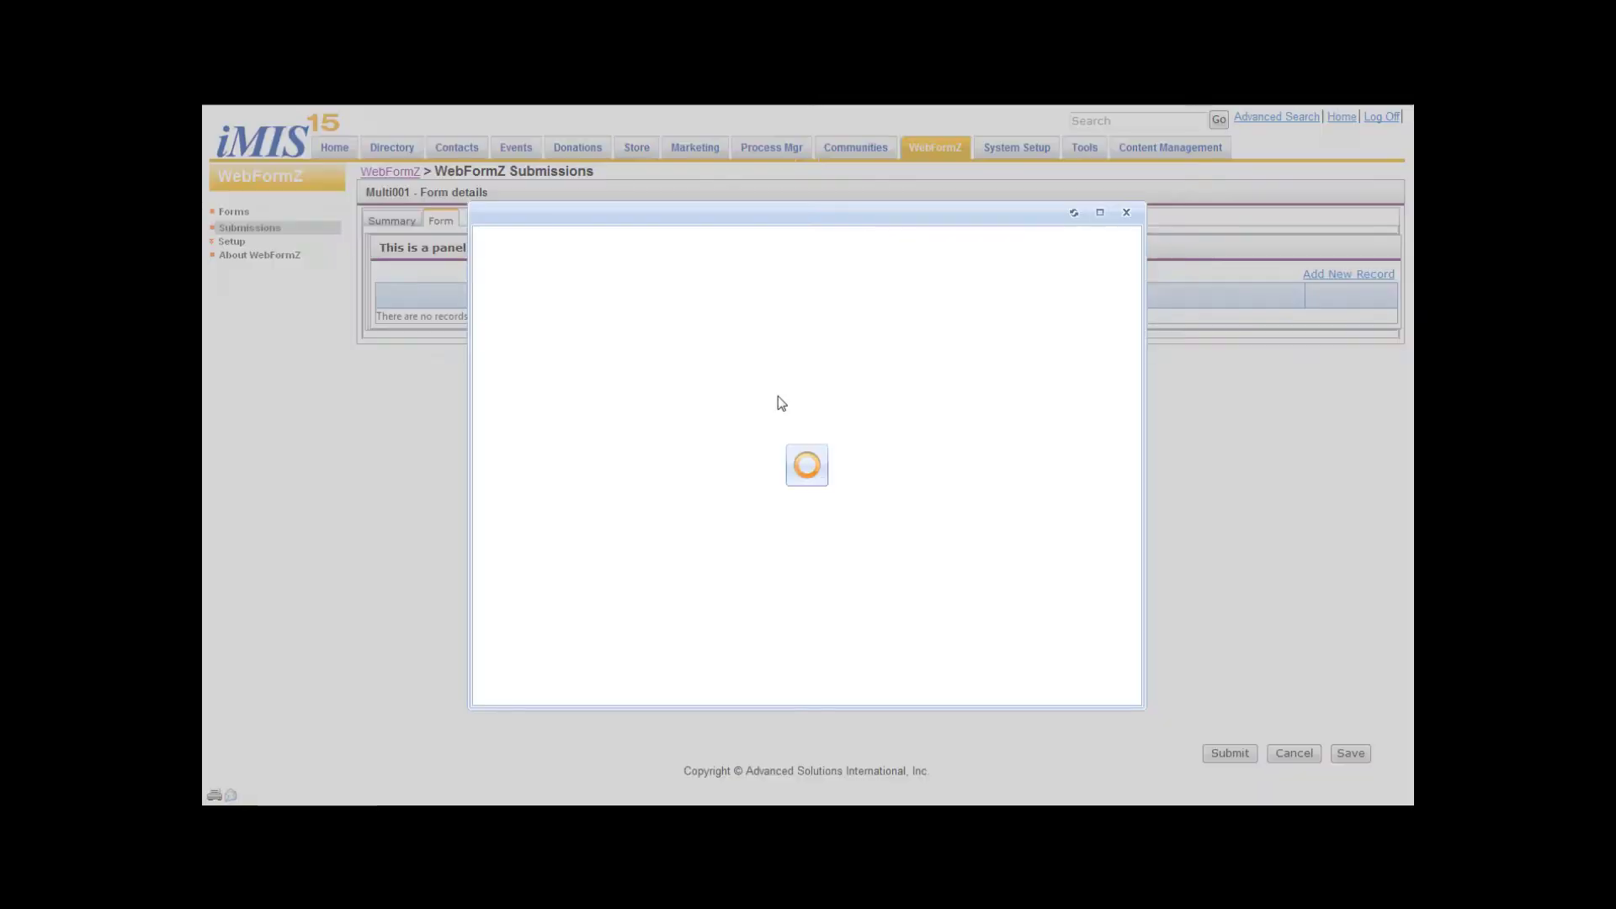
{"action": "left_click", "coordinate": [752, 280]}
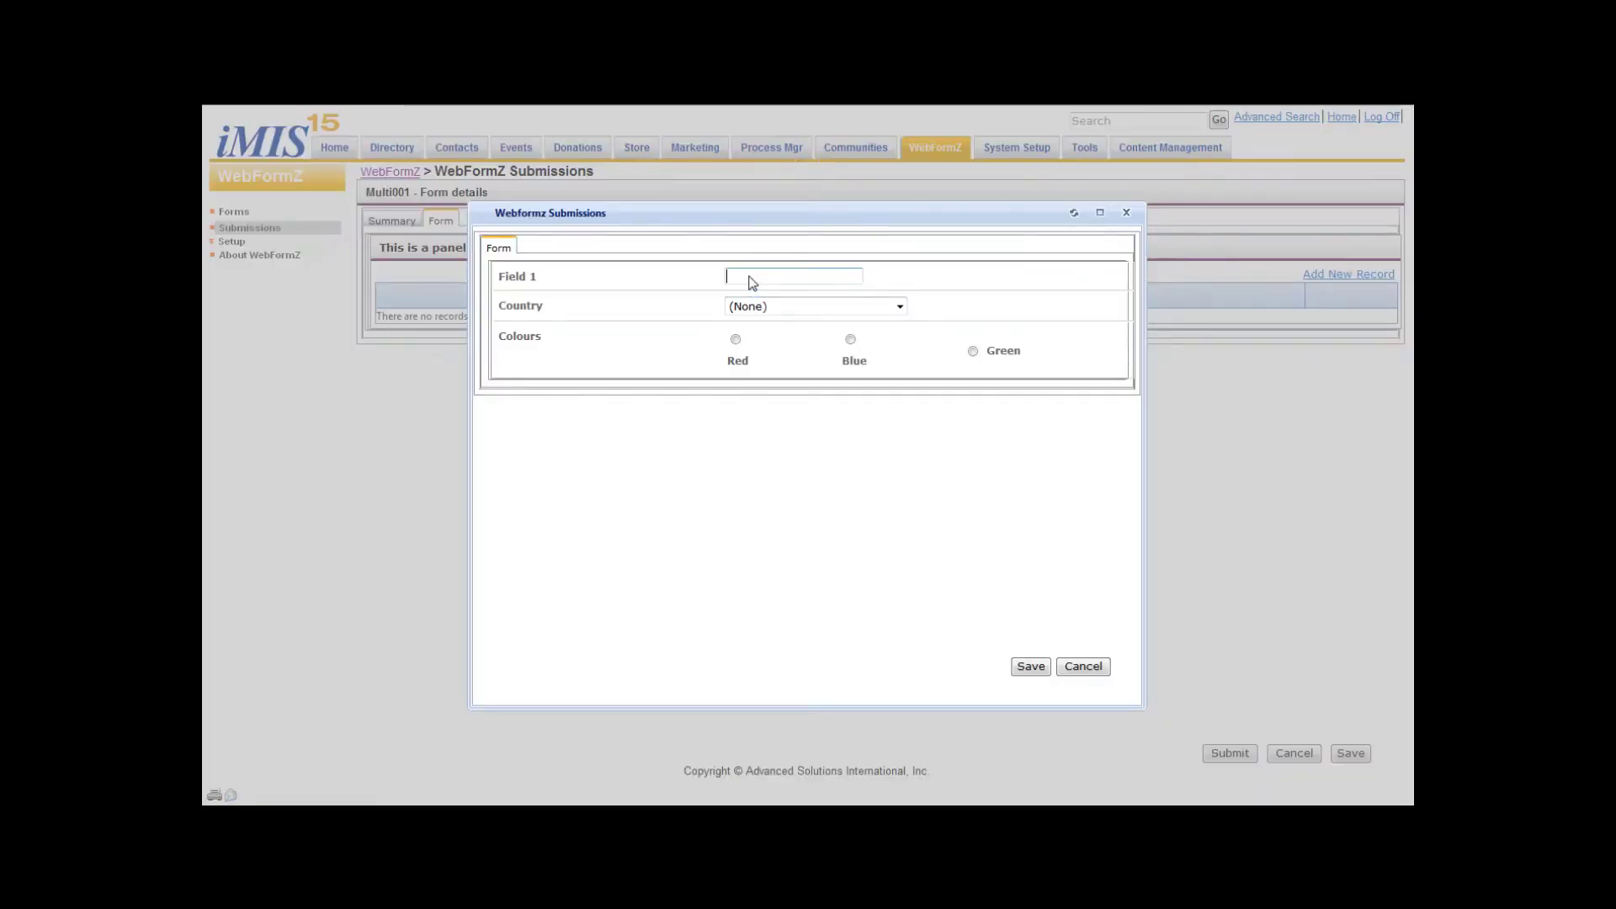
{"action": "type", "text": "Test"}
{"action": "left_click", "coordinate": [762, 308]}
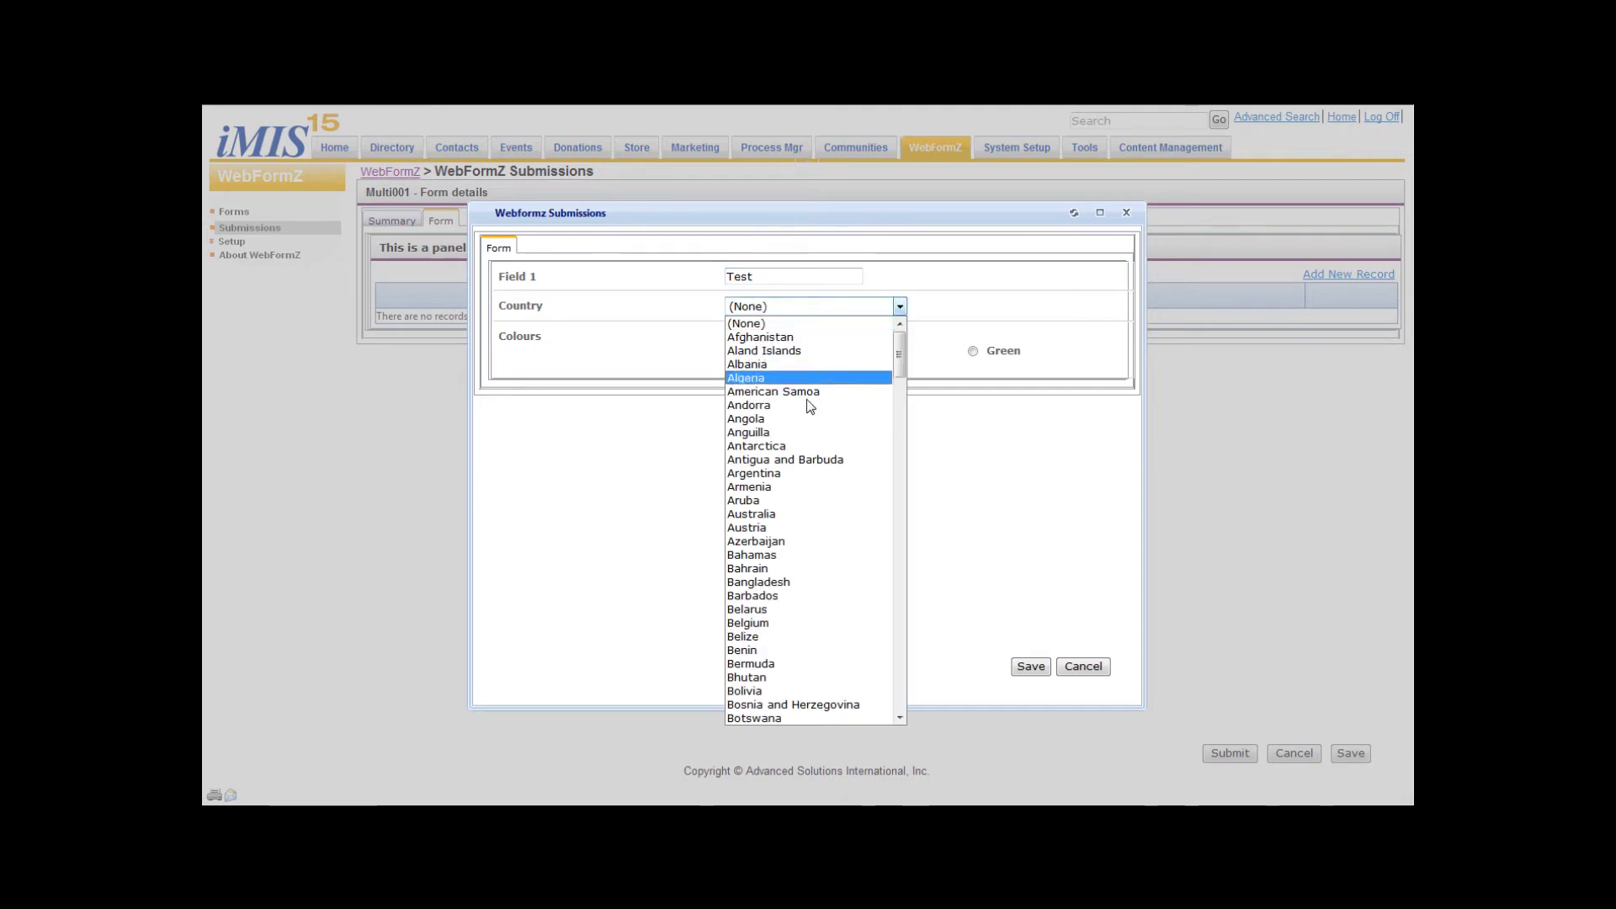
{"action": "left_click", "coordinate": [786, 527]}
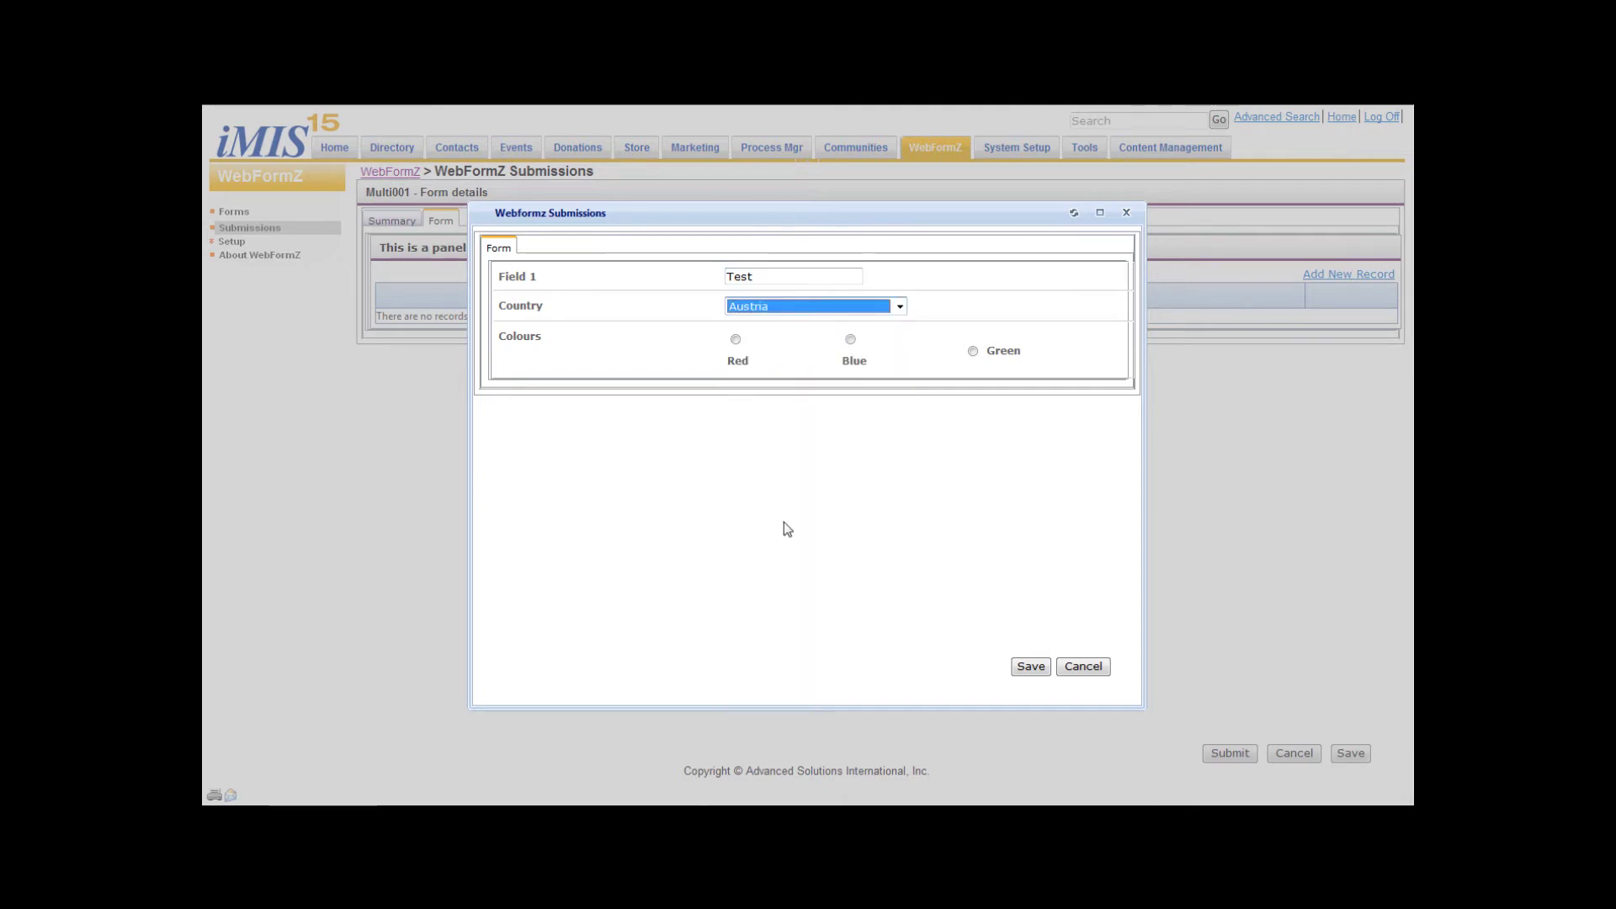
{"action": "left_click", "coordinate": [736, 340]}
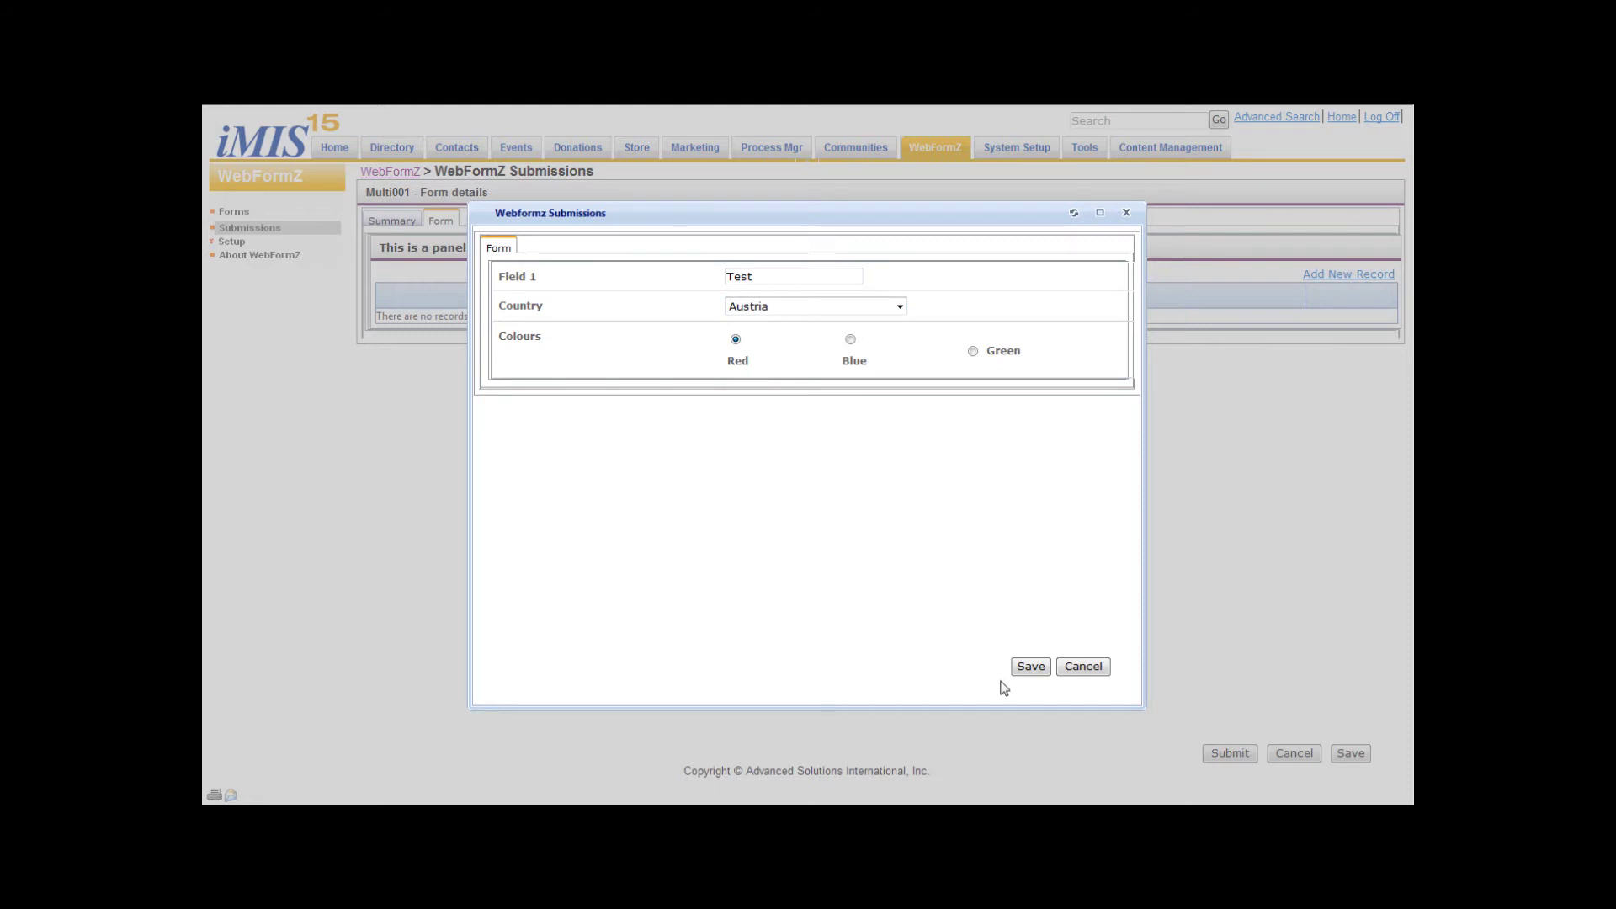
{"action": "left_click", "coordinate": [1028, 666]}
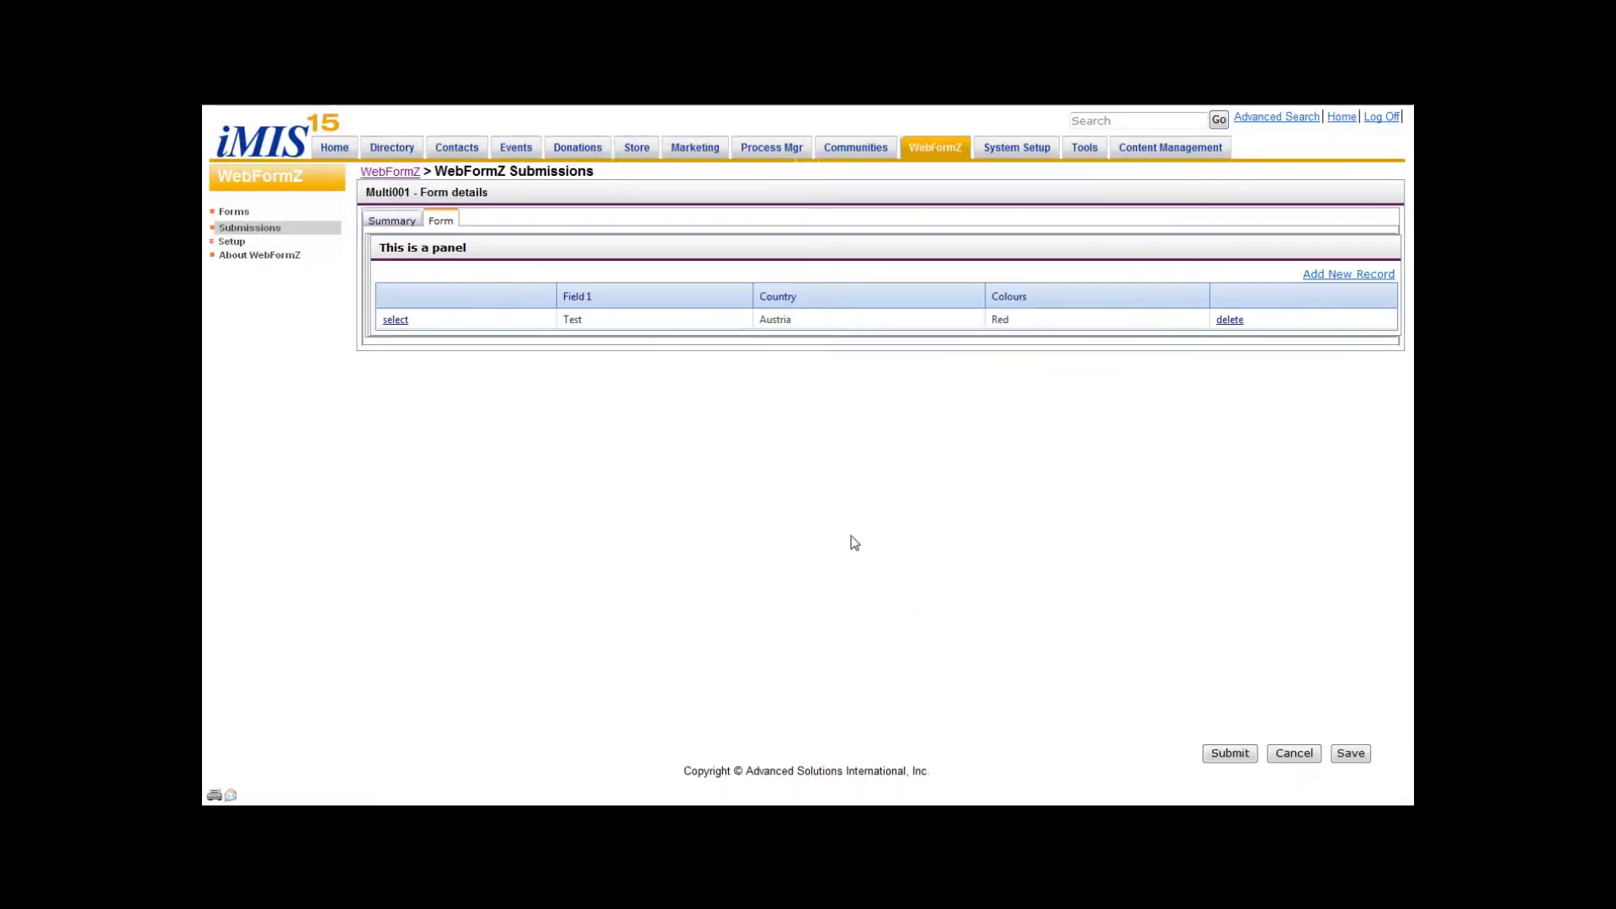
Step: Add a second panel record with Field 1 "test 2", Country Algeria and Colours Blue, and save it
{"action": "left_click", "coordinate": [1348, 275]}
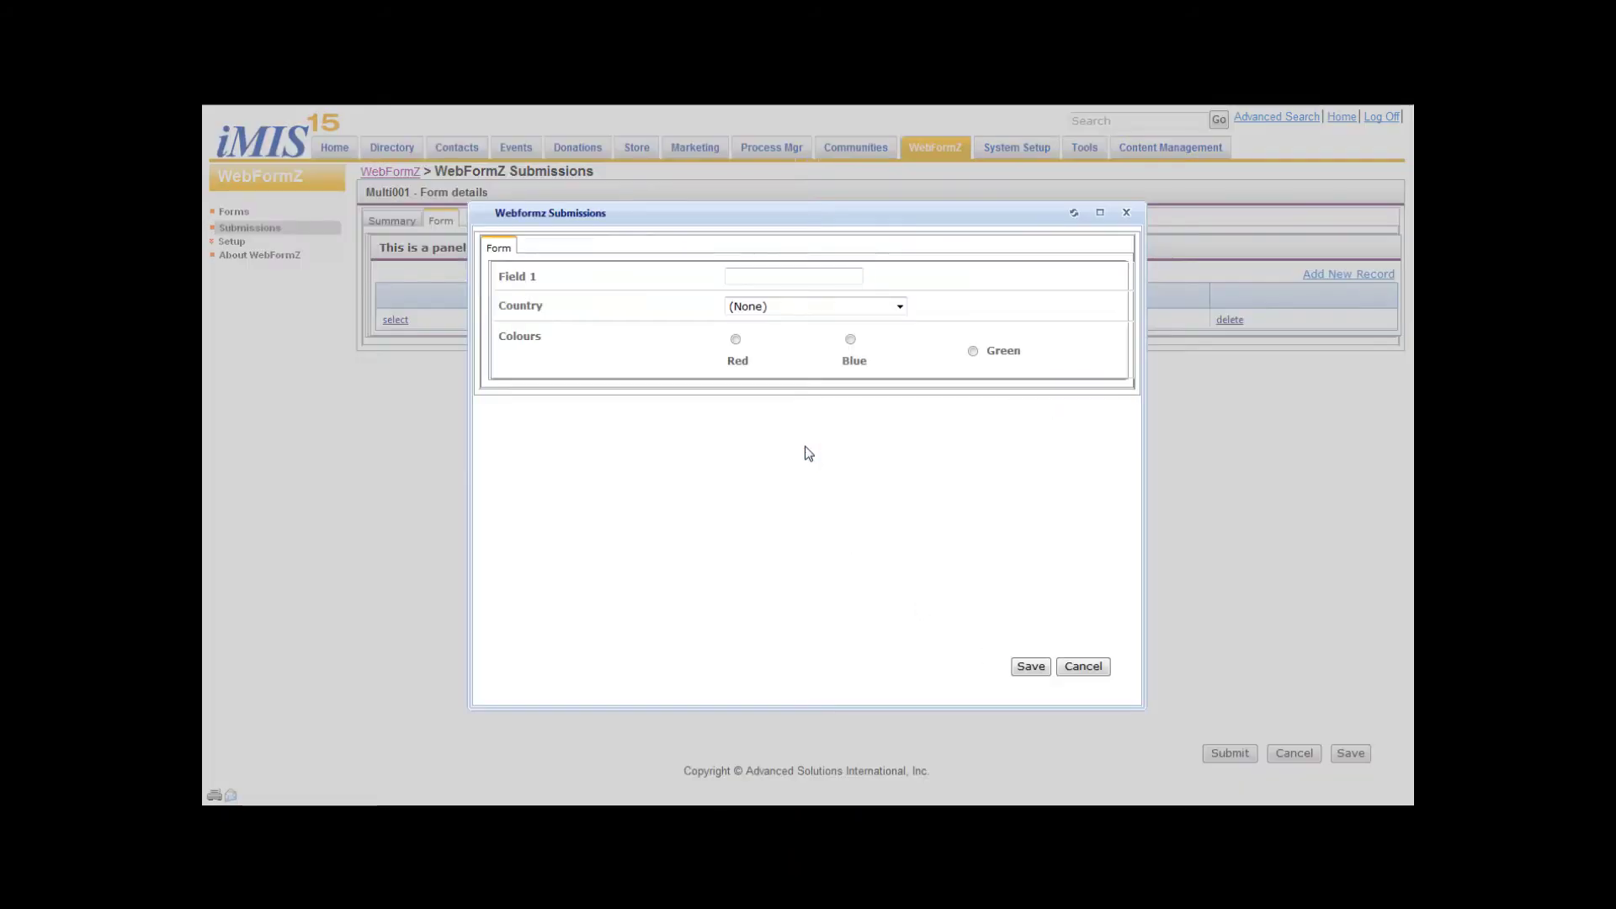
{"action": "left_click", "coordinate": [755, 278]}
{"action": "type", "text": "test 2"}
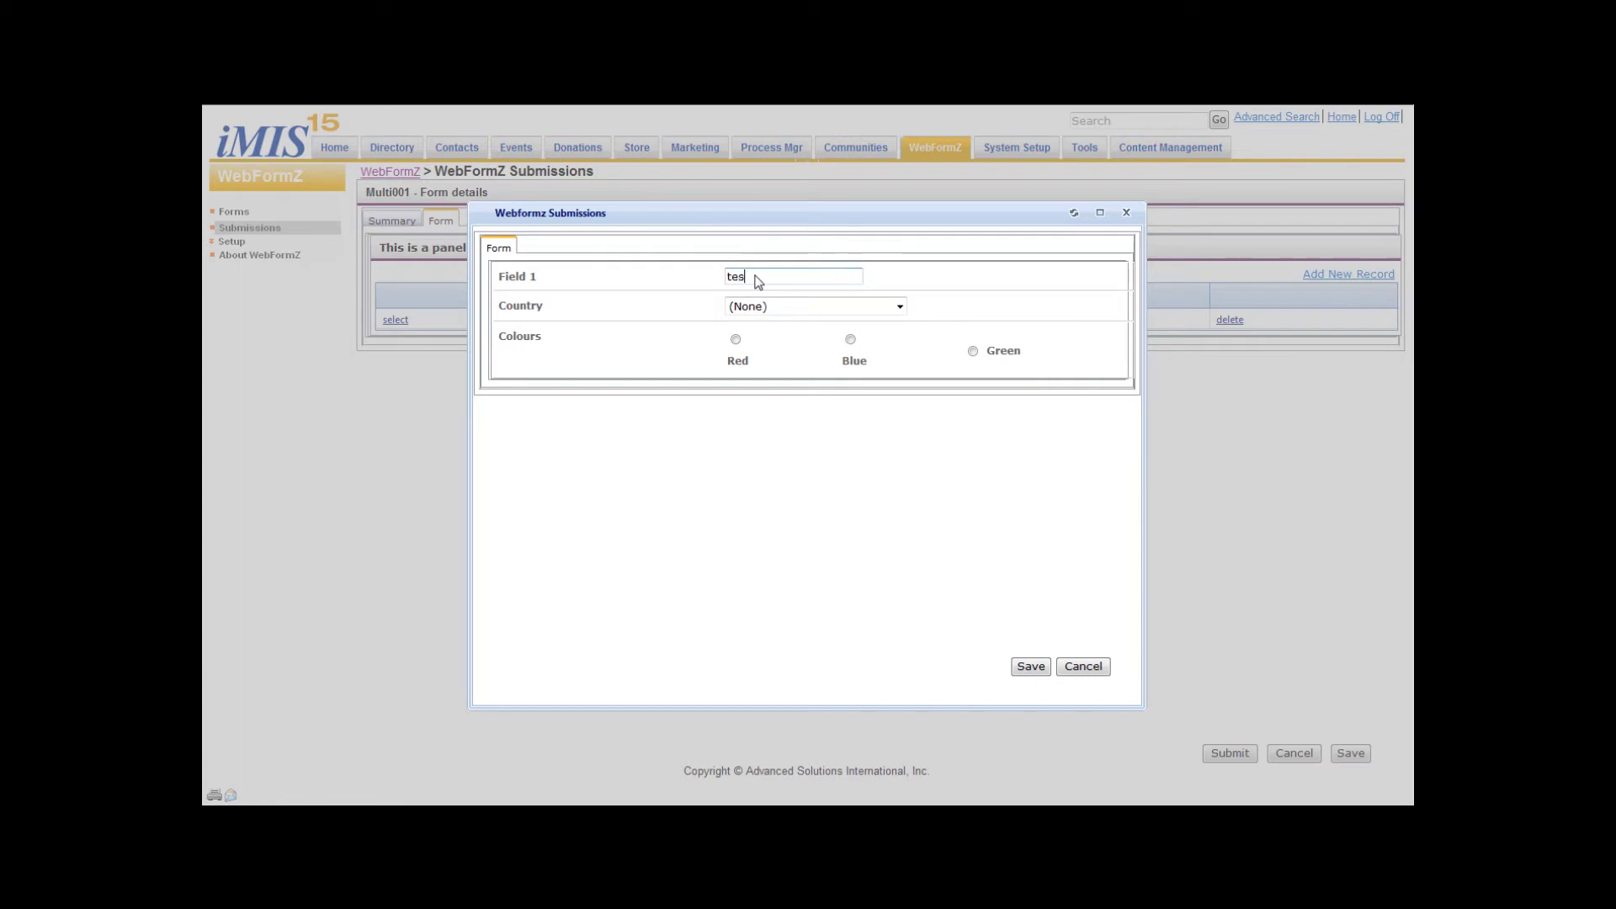
{"action": "left_click", "coordinate": [769, 308]}
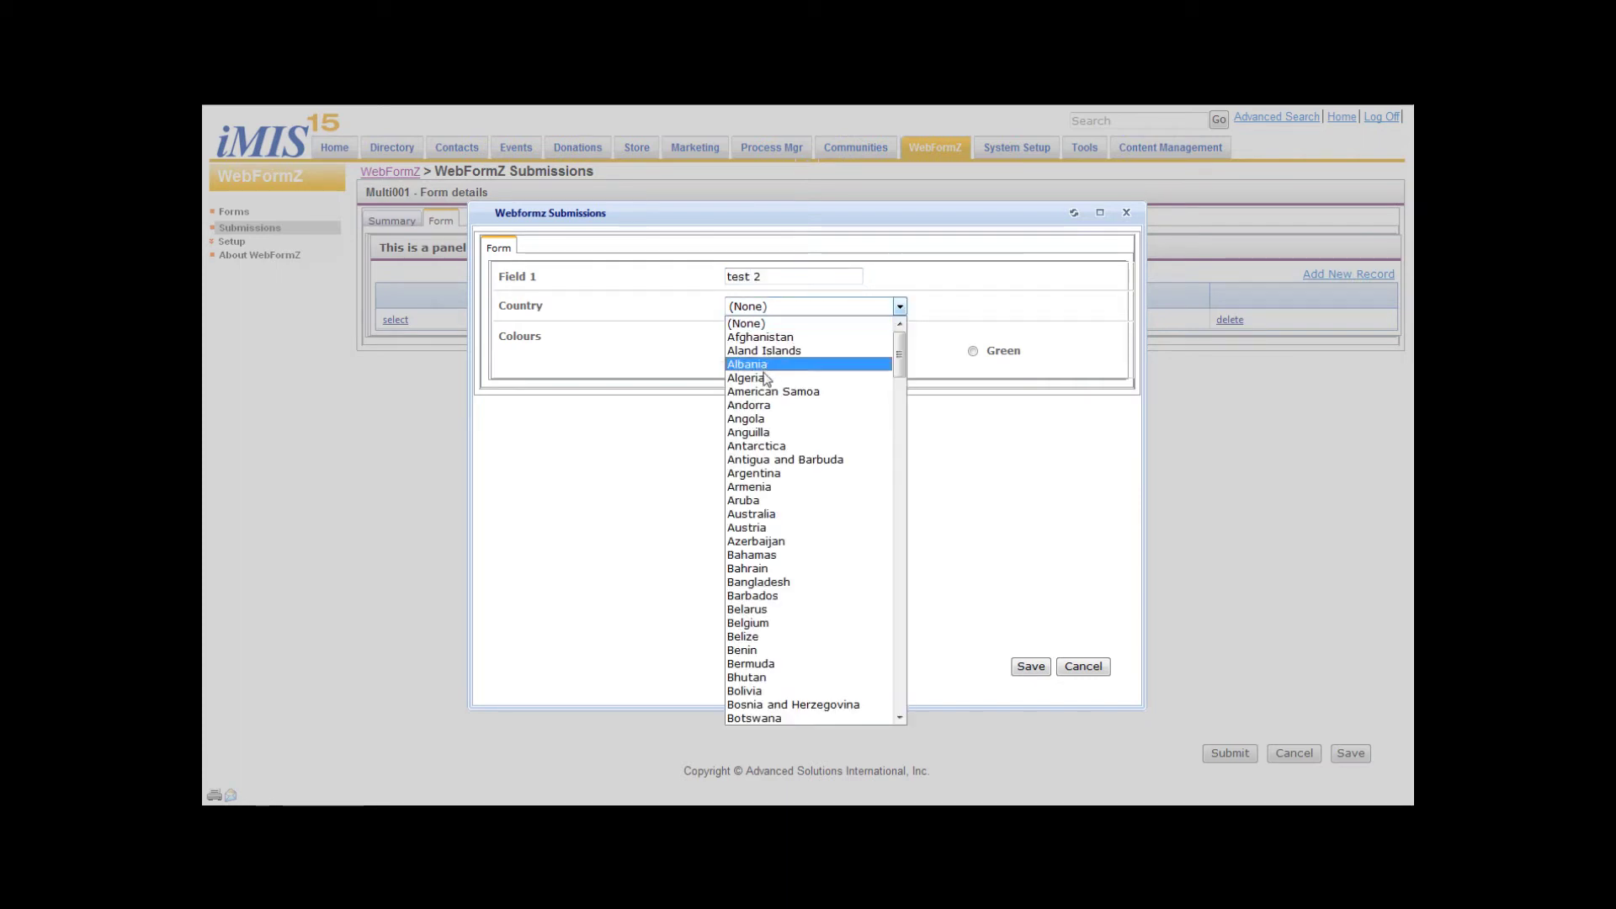
{"action": "left_click", "coordinate": [761, 364]}
{"action": "left_click", "coordinate": [850, 339]}
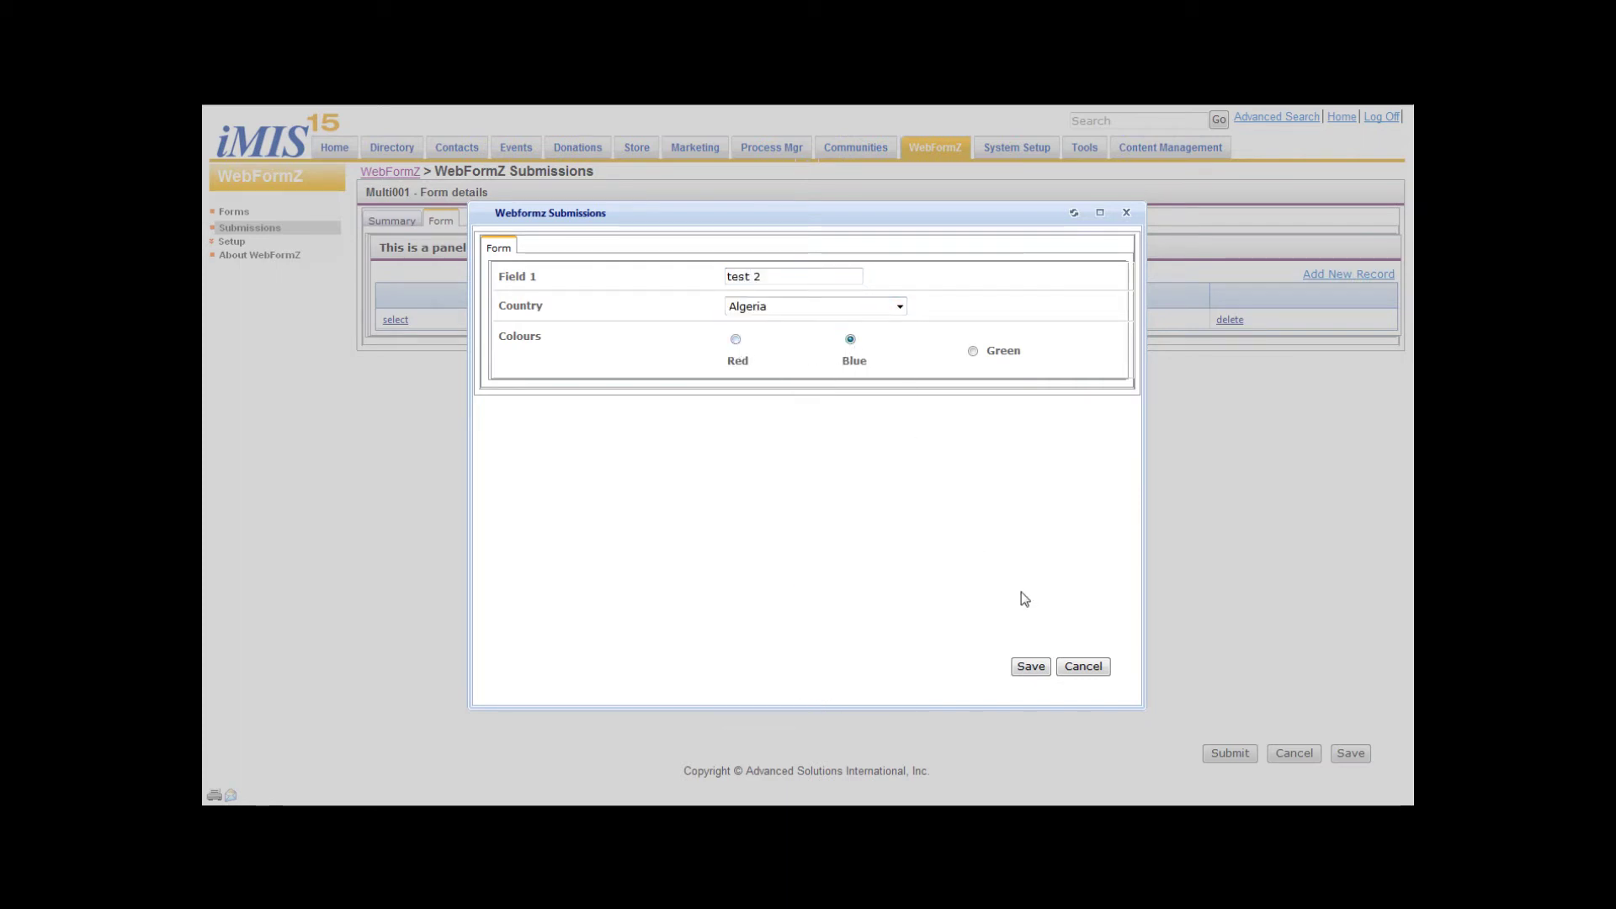
{"action": "left_click", "coordinate": [1030, 667]}
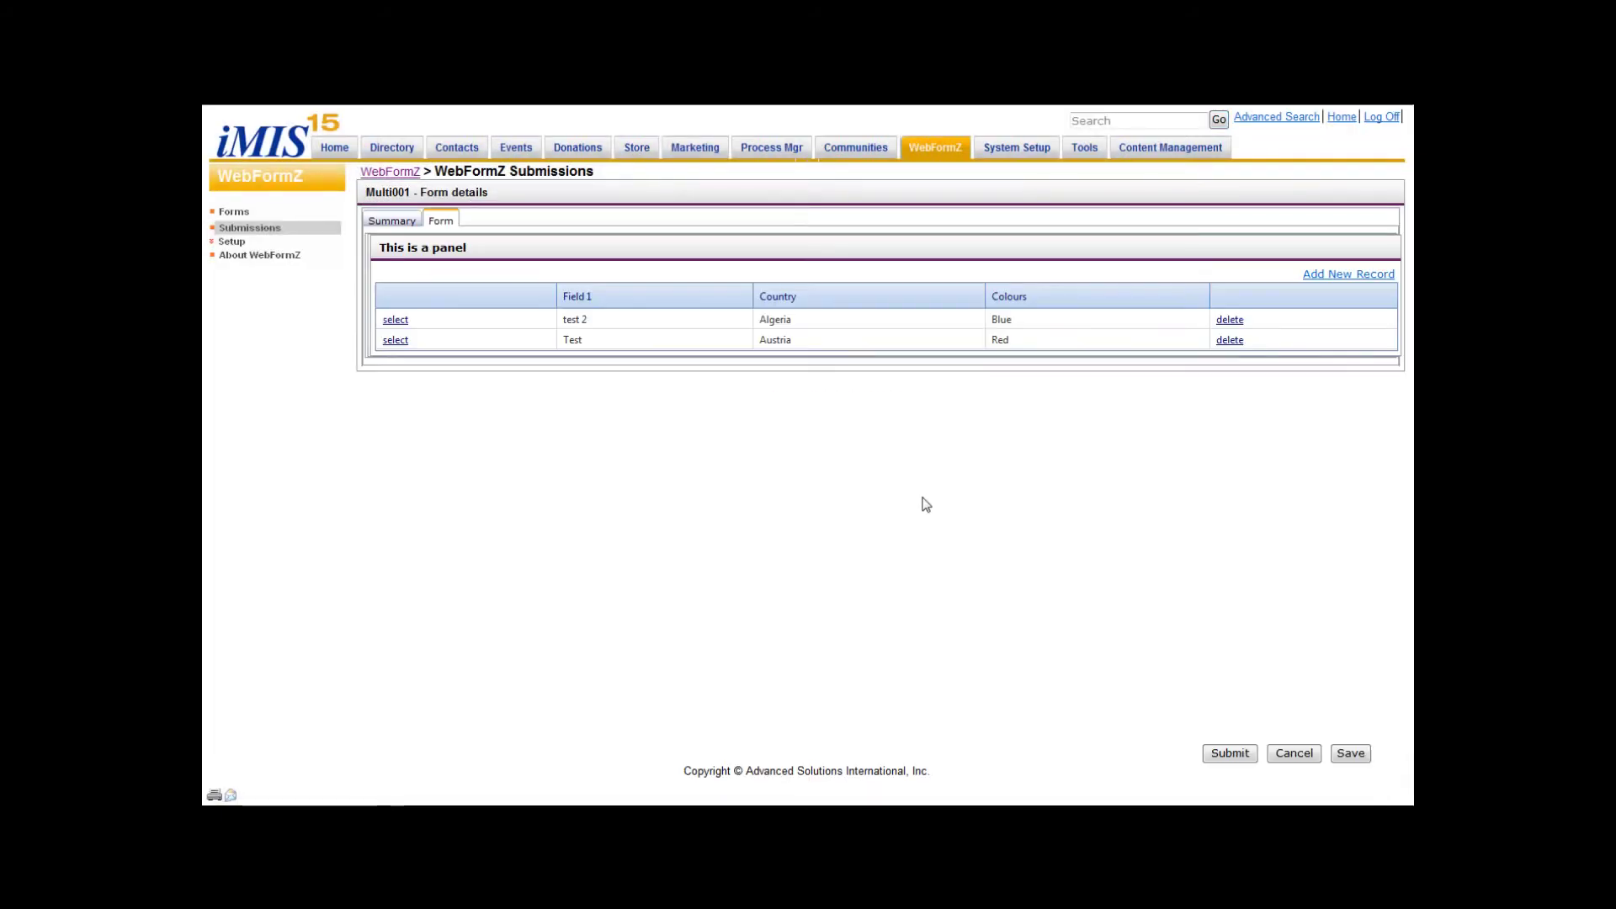
Step: Add a third panel record with Field 1 "test 3", Country Aruba and Colours Green, and save it
{"action": "left_click", "coordinate": [1345, 275]}
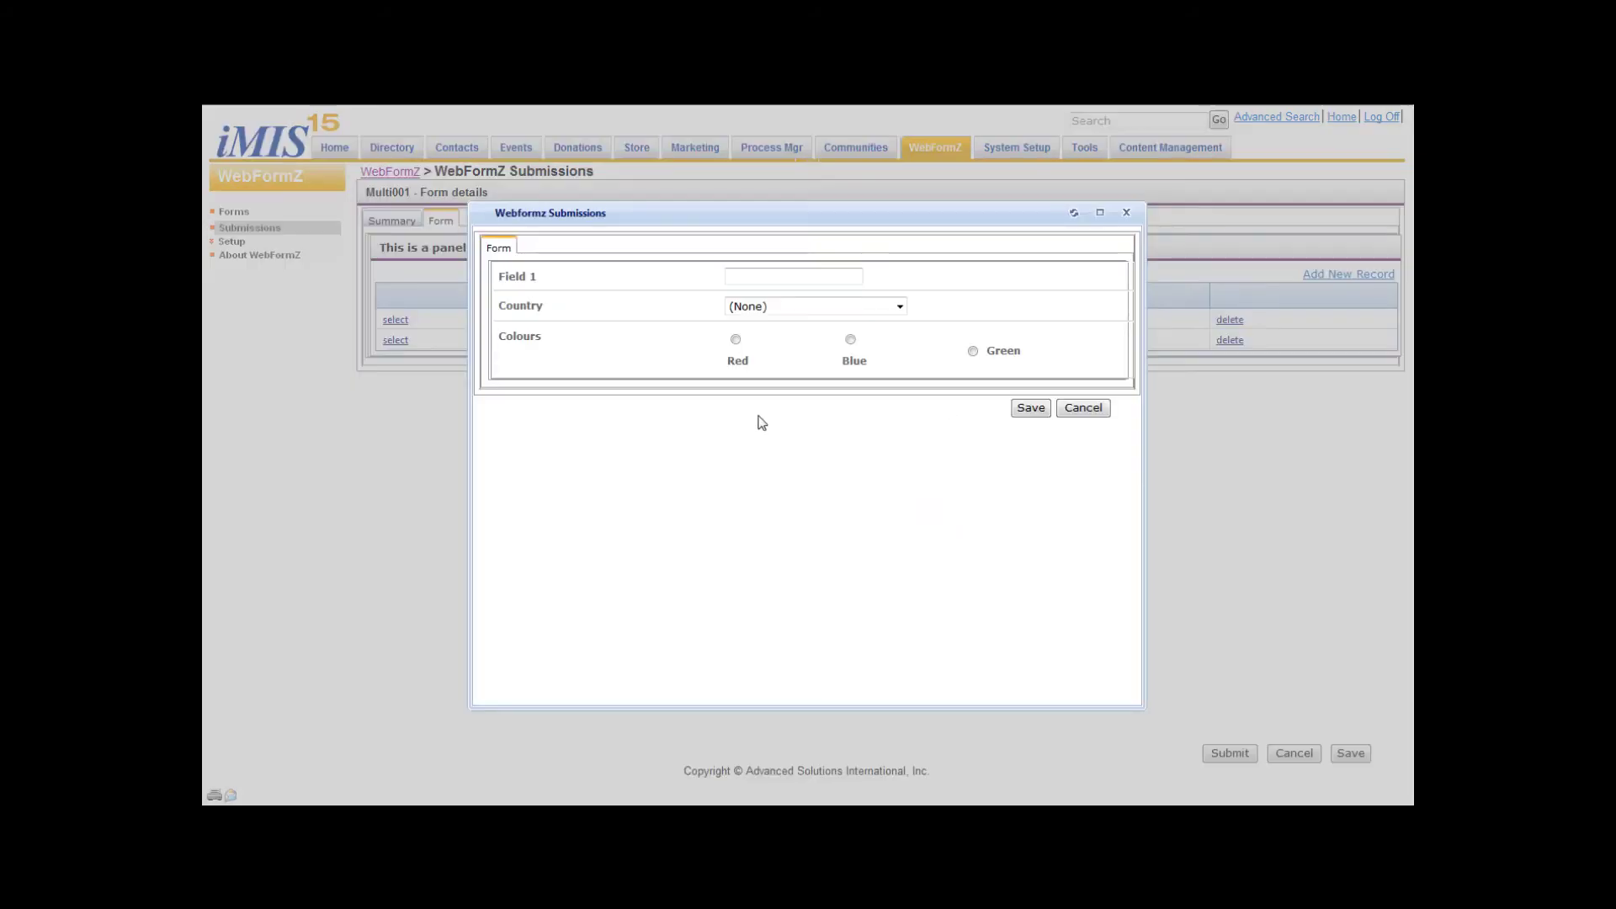
{"action": "left_click", "coordinate": [775, 277]}
{"action": "type", "text": "test 3"}
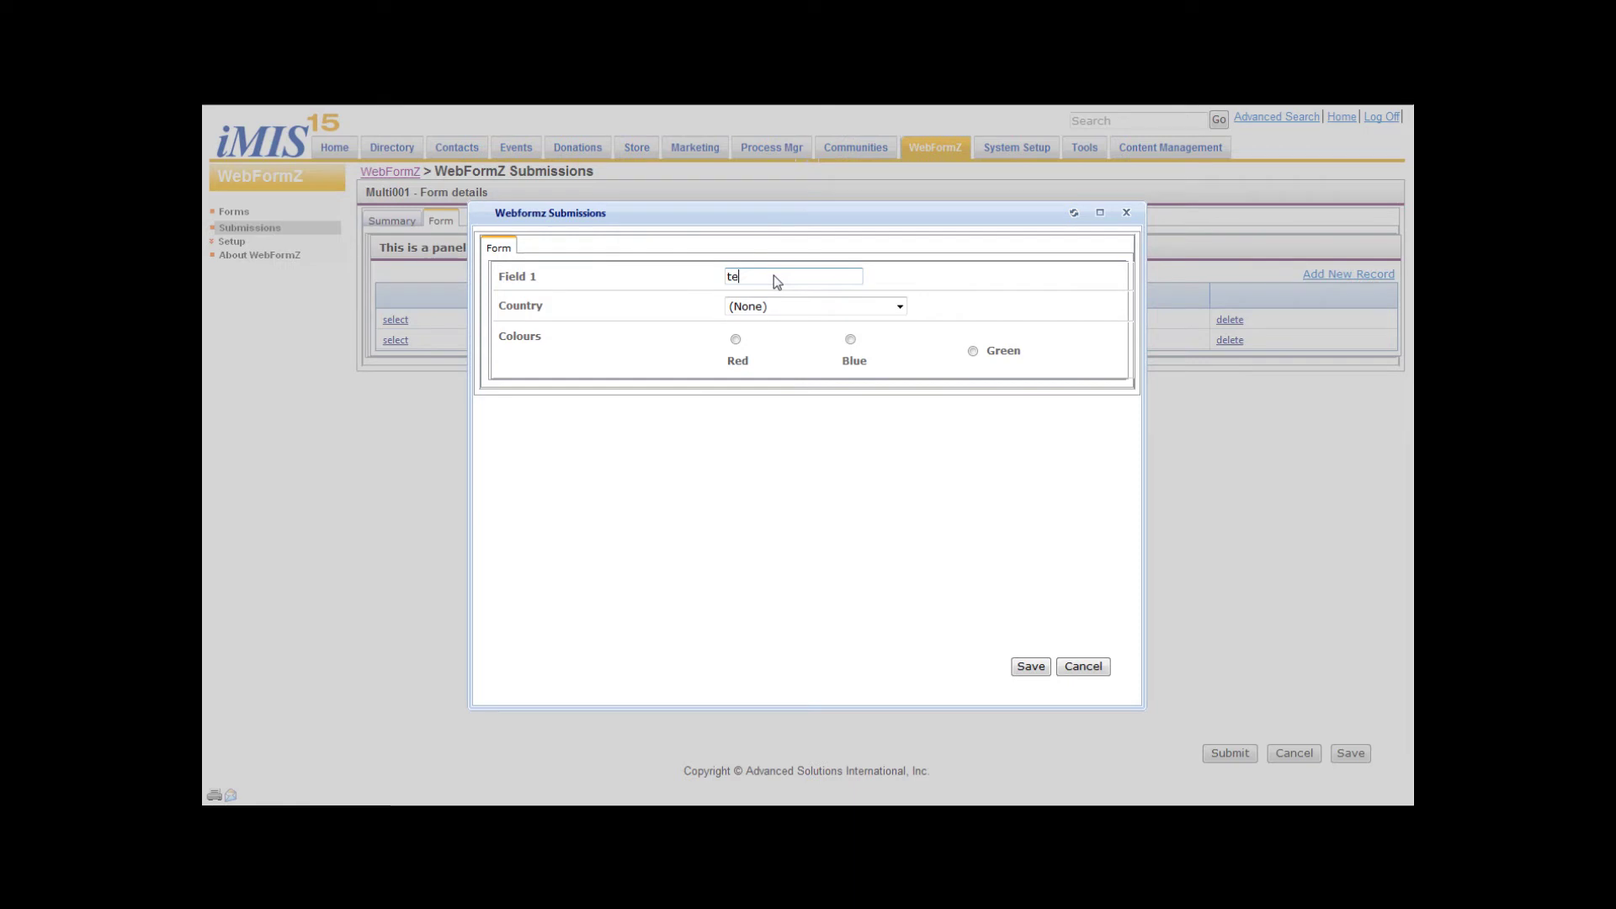
{"action": "left_click", "coordinate": [747, 314]}
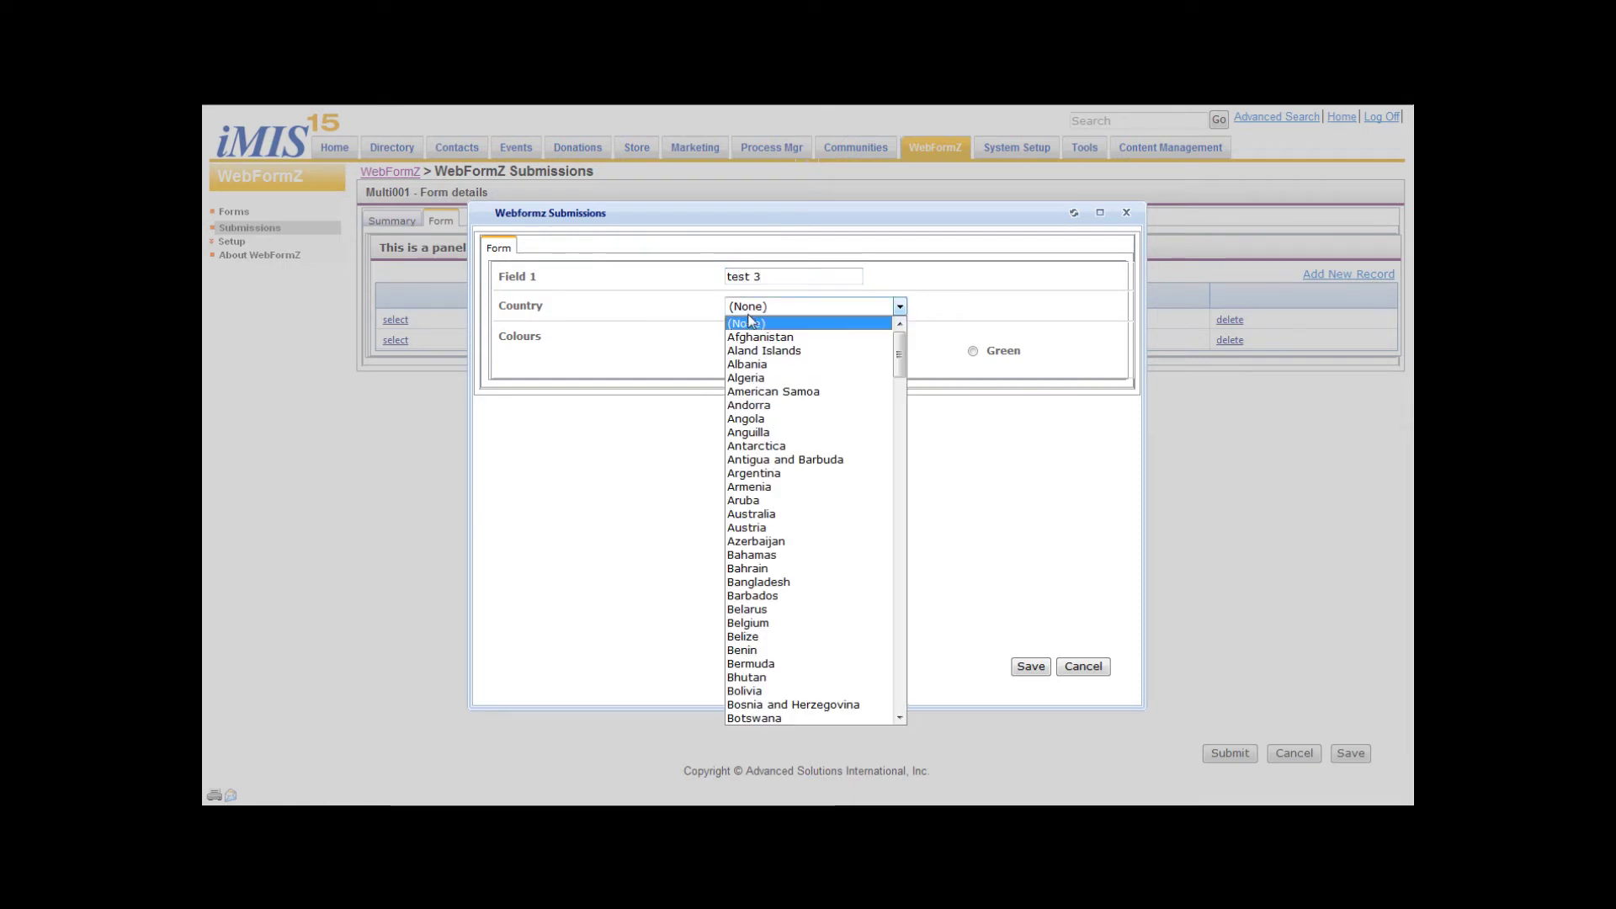
{"action": "left_click", "coordinate": [779, 499]}
{"action": "left_click", "coordinate": [997, 350]}
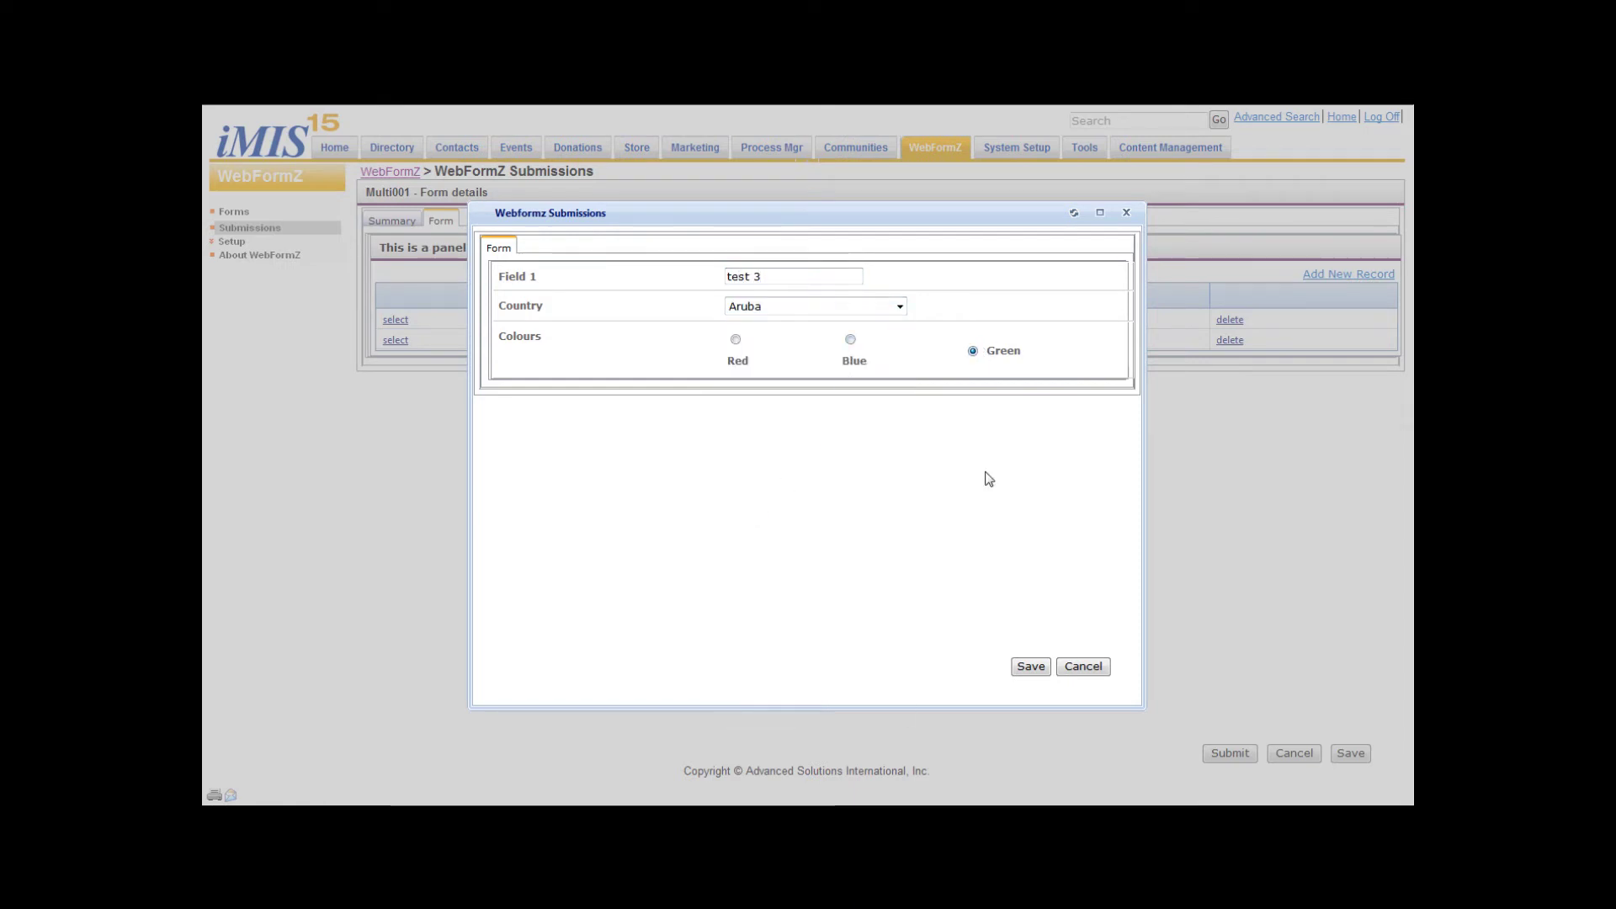
{"action": "left_click", "coordinate": [1028, 666]}
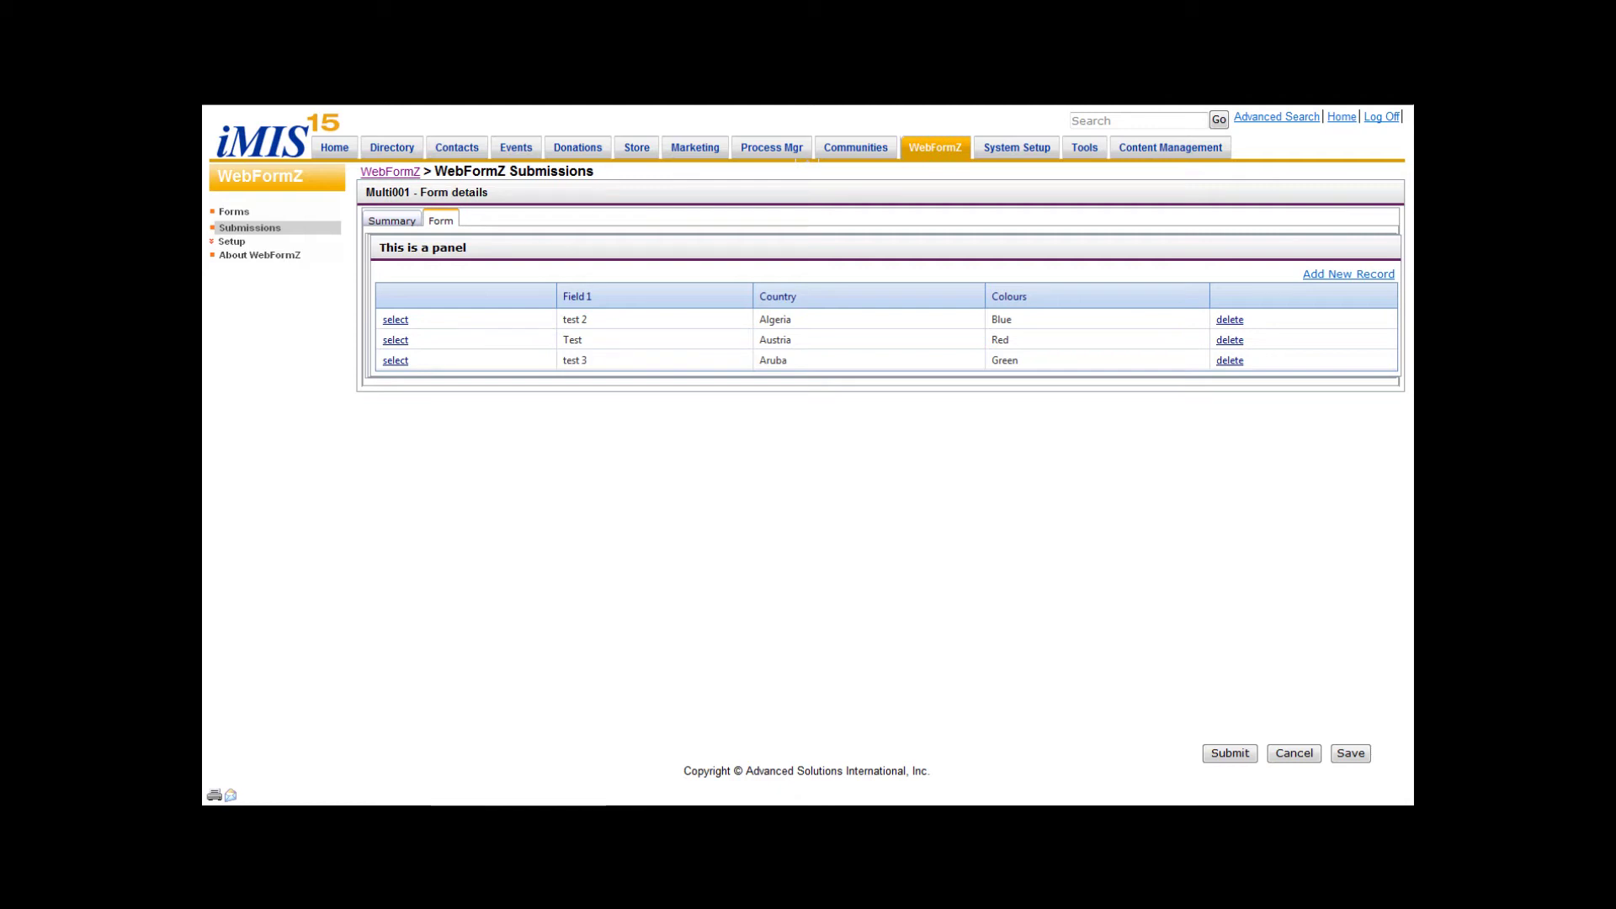
Step: Add a new Label question named "A descriptive label" to the questions of the Multi001 form definition
{"action": "left_click", "coordinate": [246, 215]}
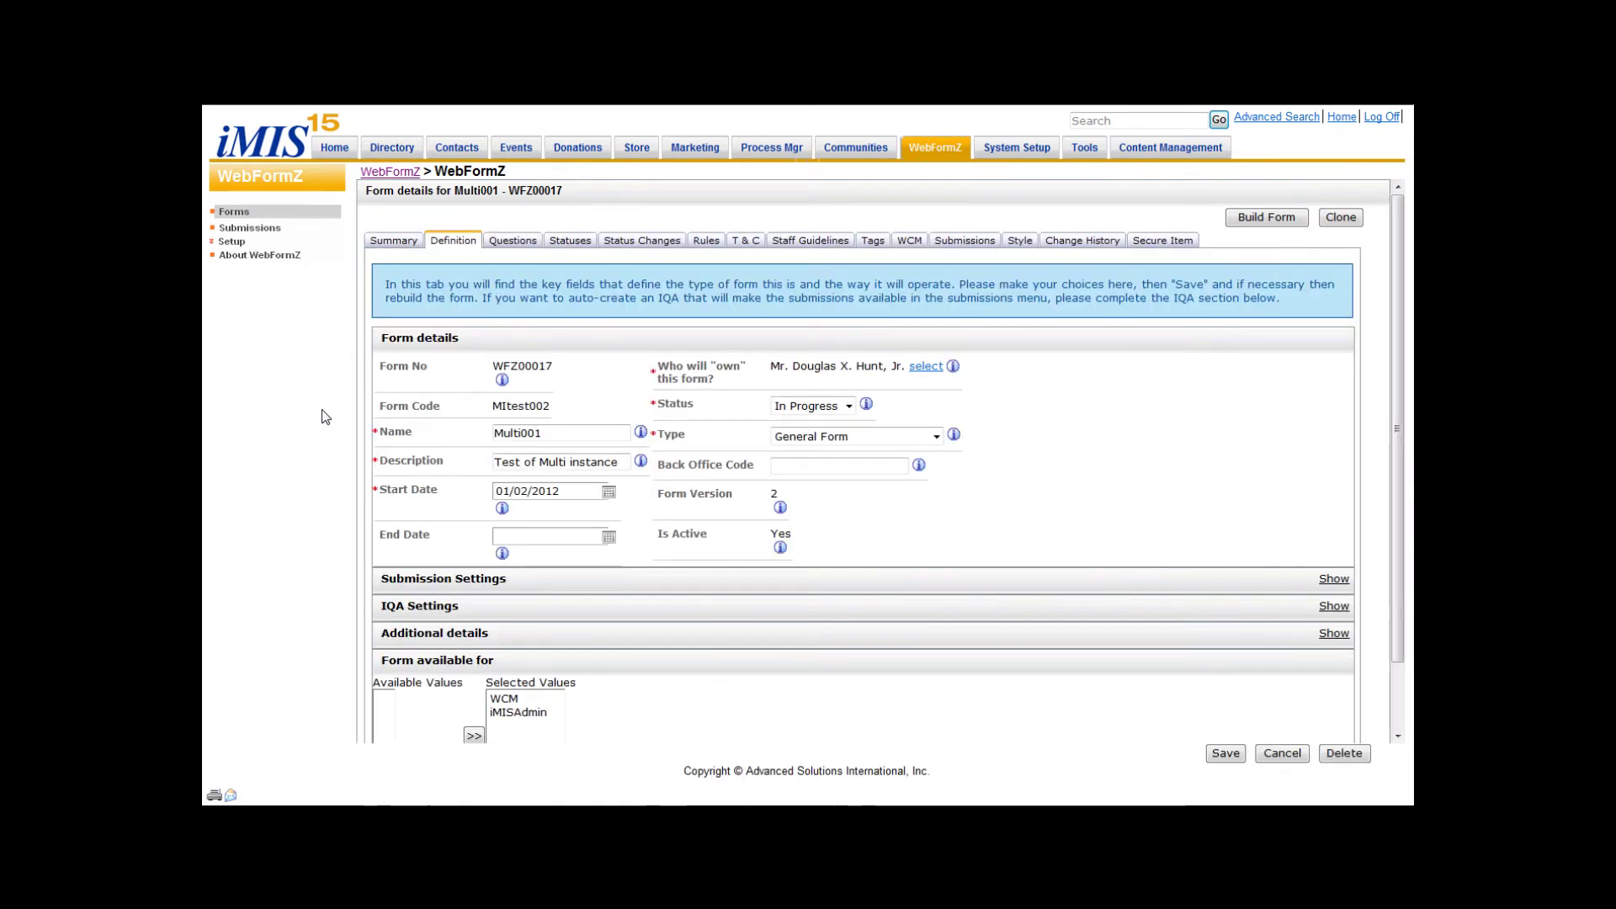
{"action": "left_click", "coordinate": [519, 243]}
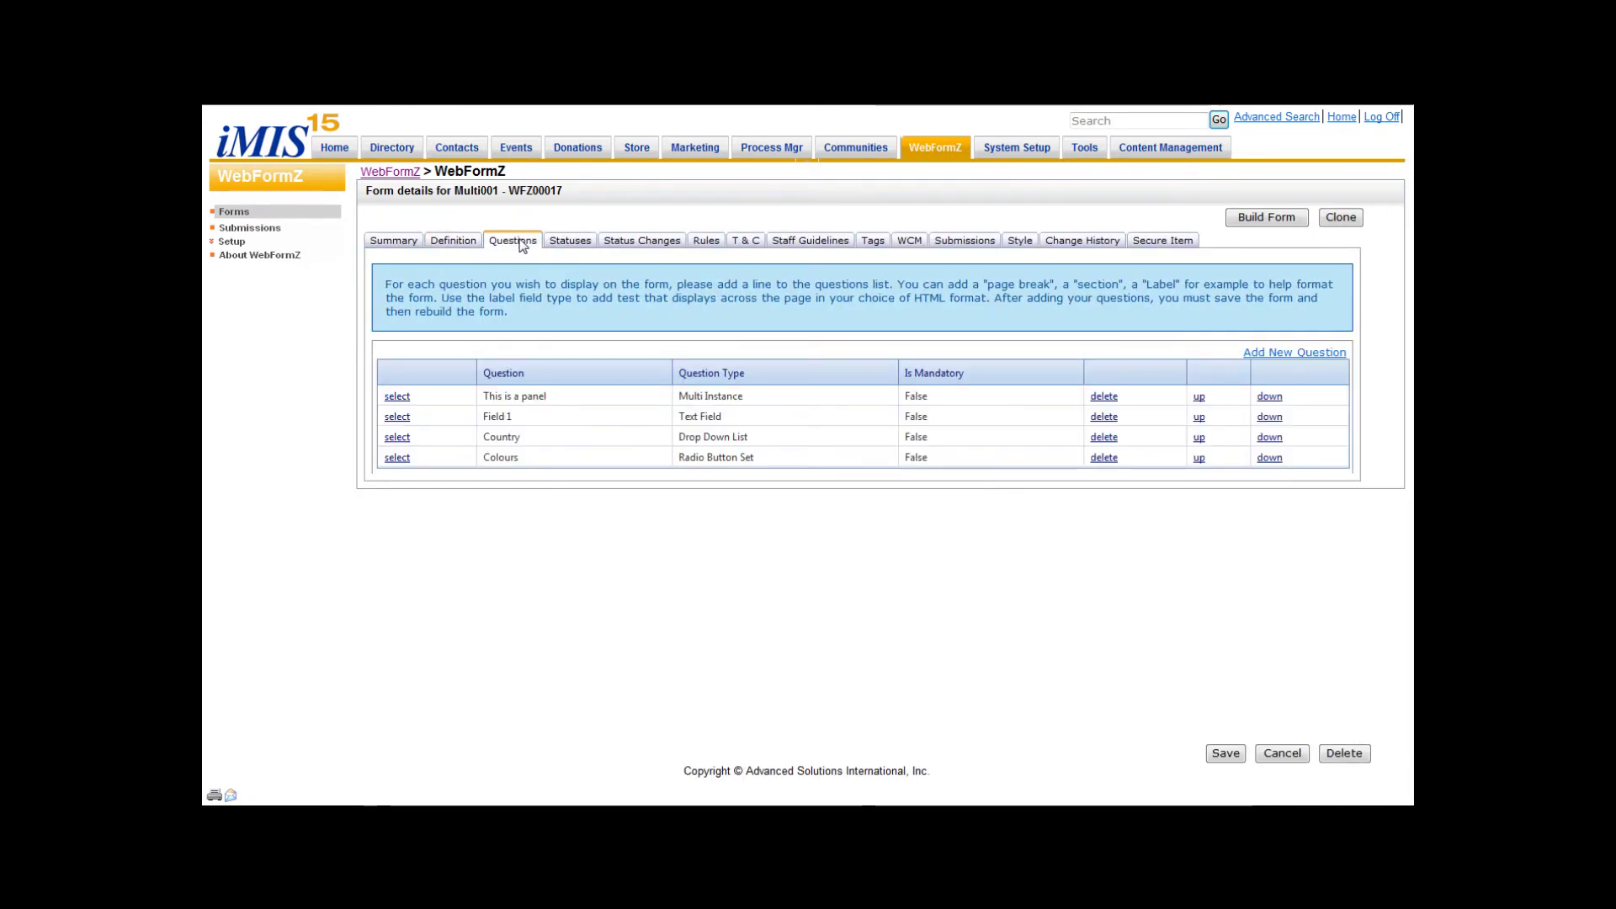
{"action": "left_click", "coordinate": [1296, 352]}
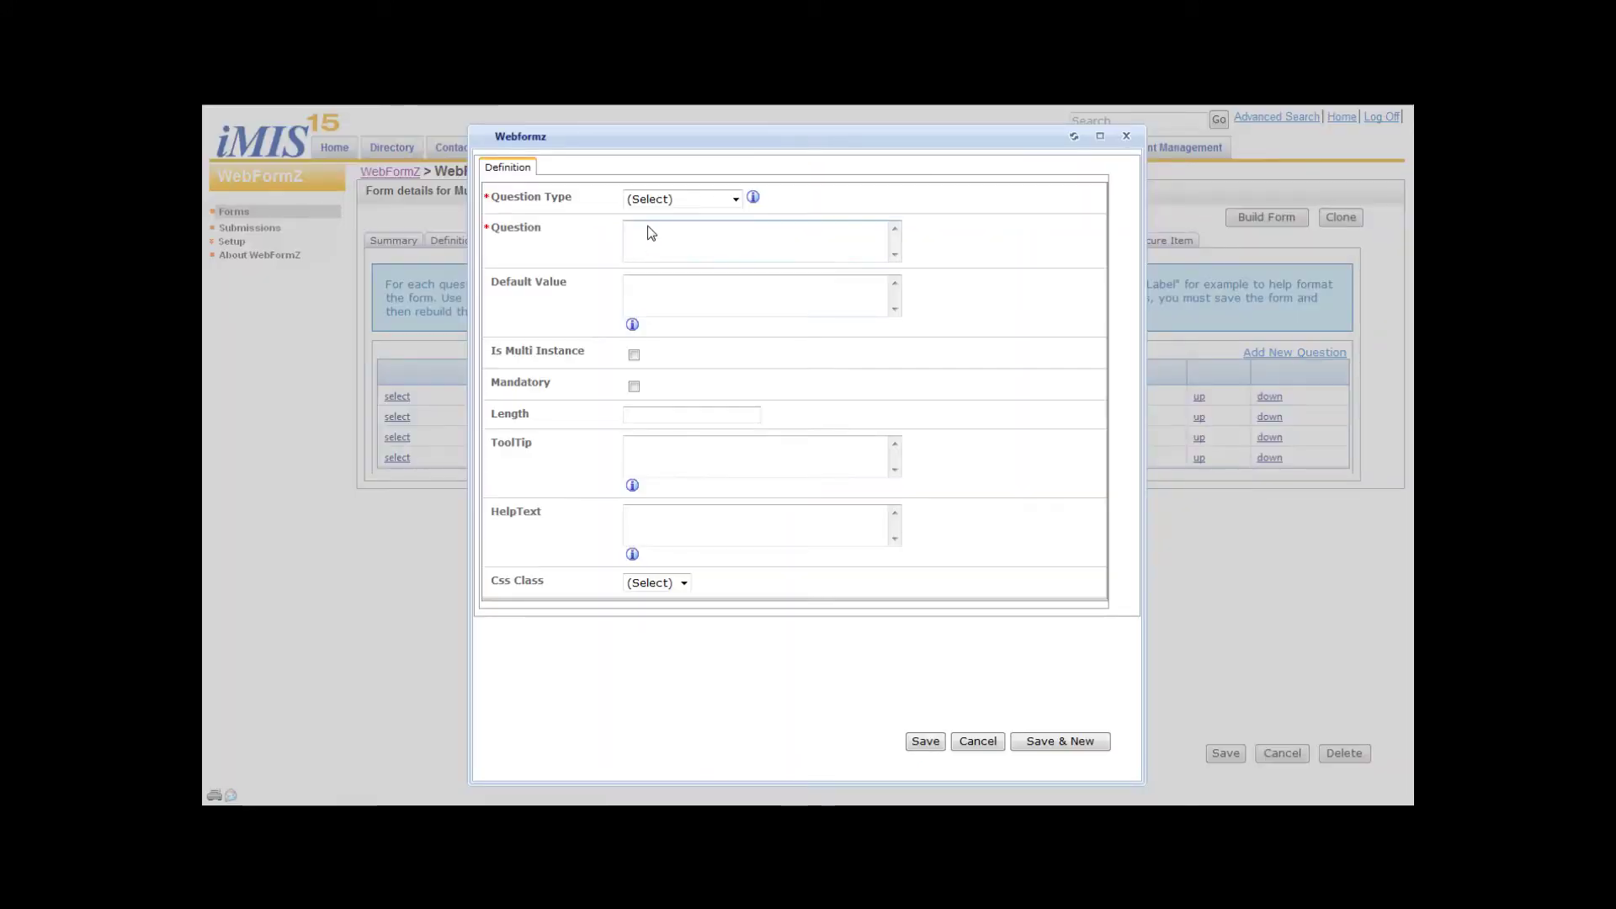
{"action": "left_click", "coordinate": [737, 199]}
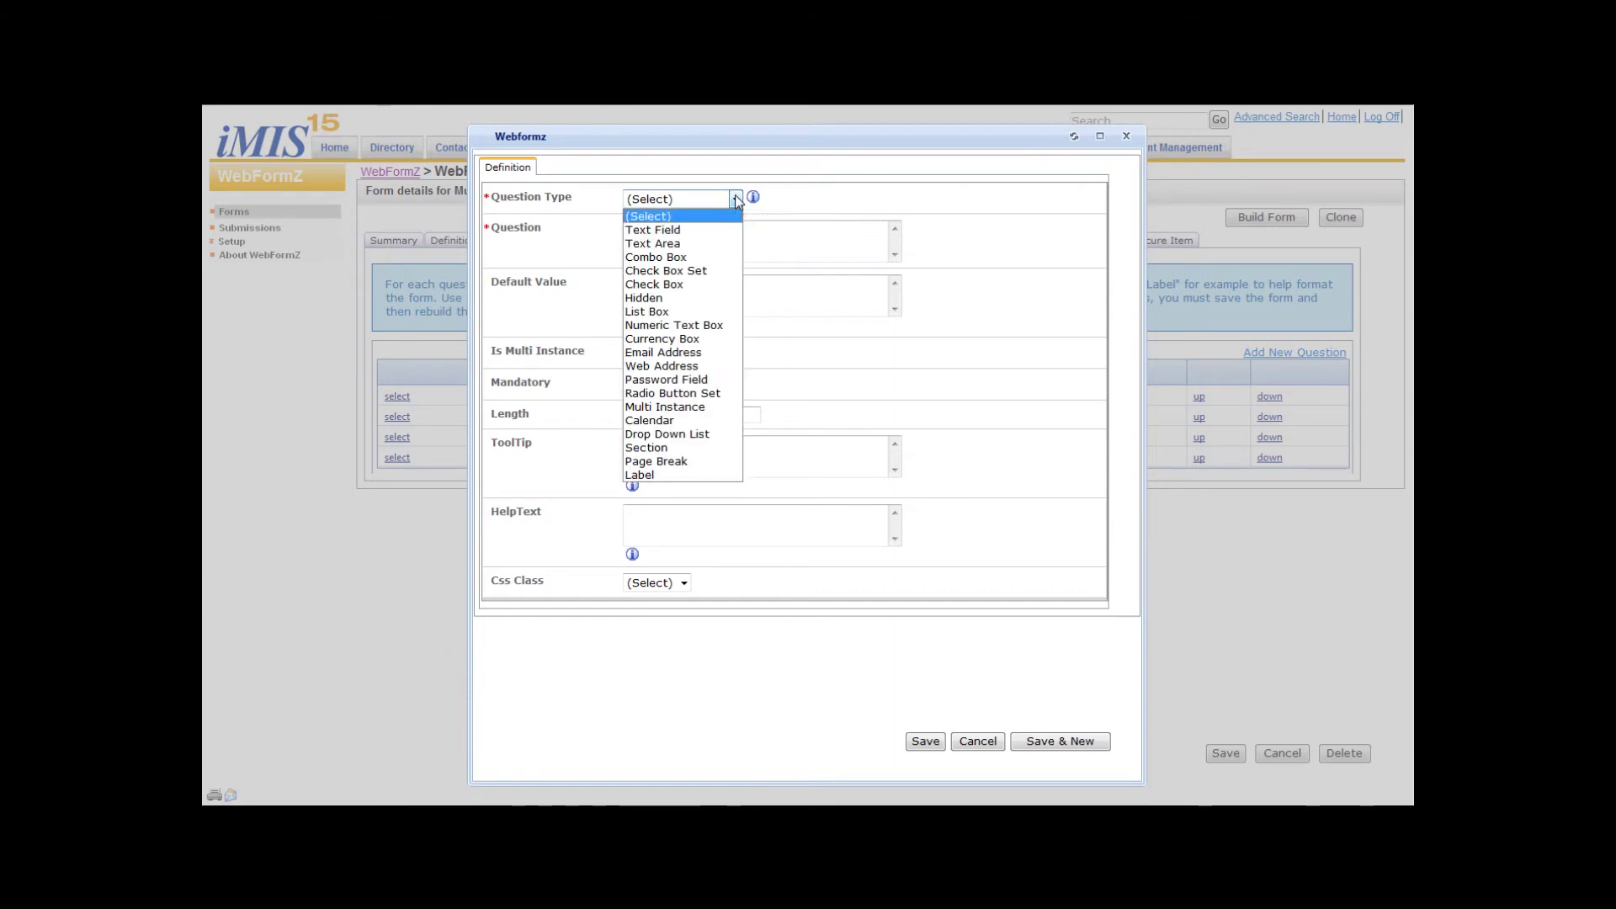
{"action": "left_click", "coordinate": [648, 477]}
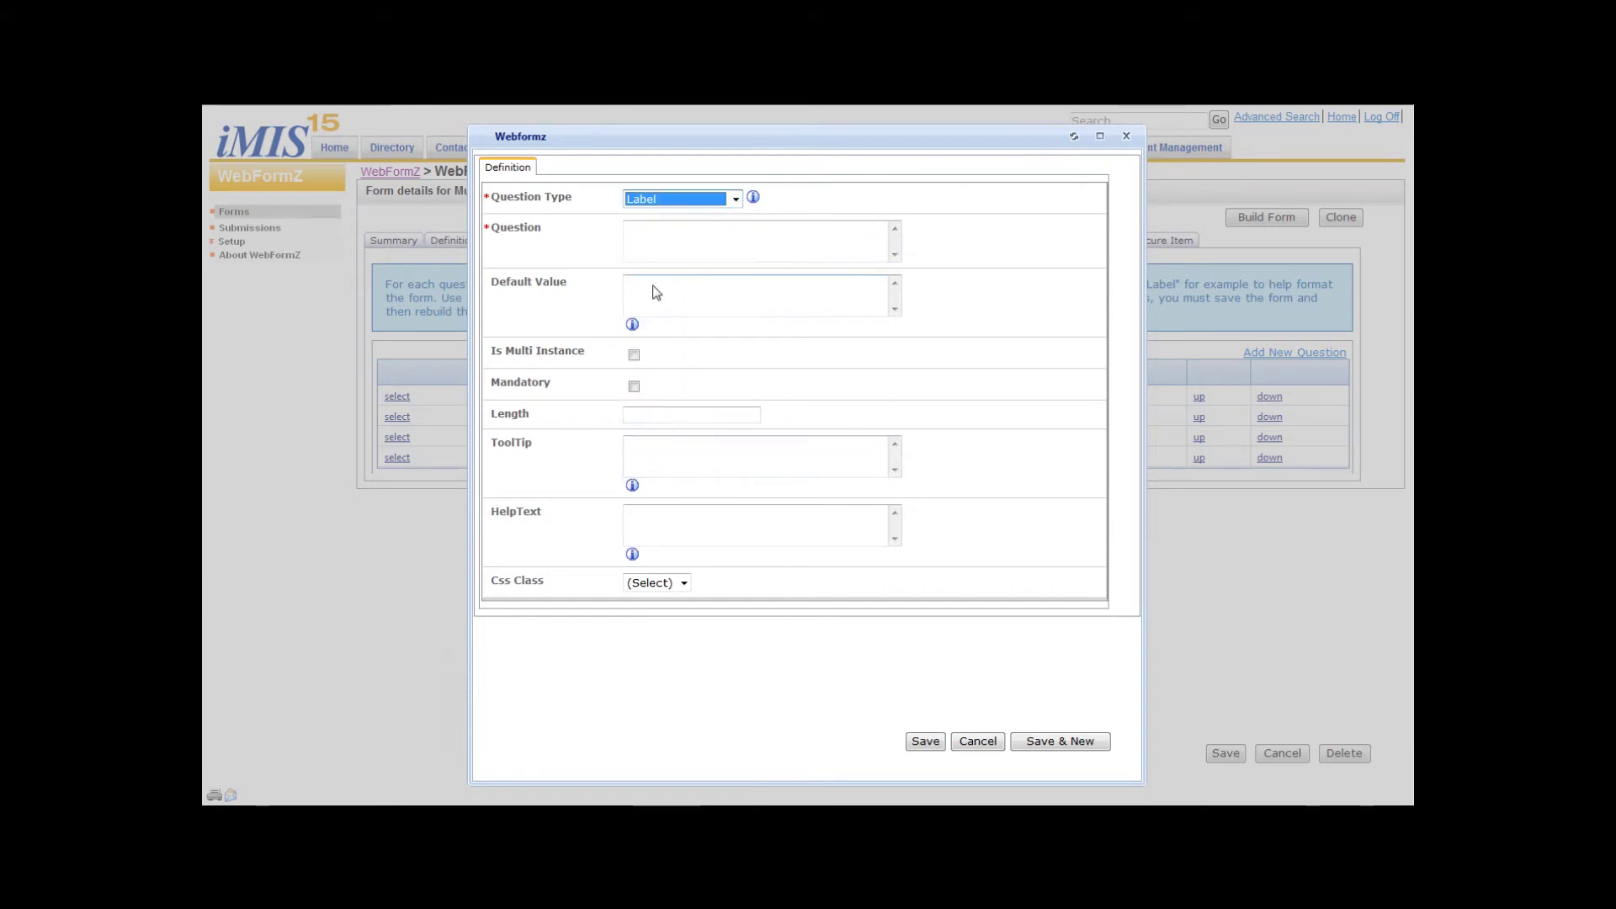
{"action": "left_click_drag", "start_coordinate": [699, 229], "coordinate": [598, 229]}
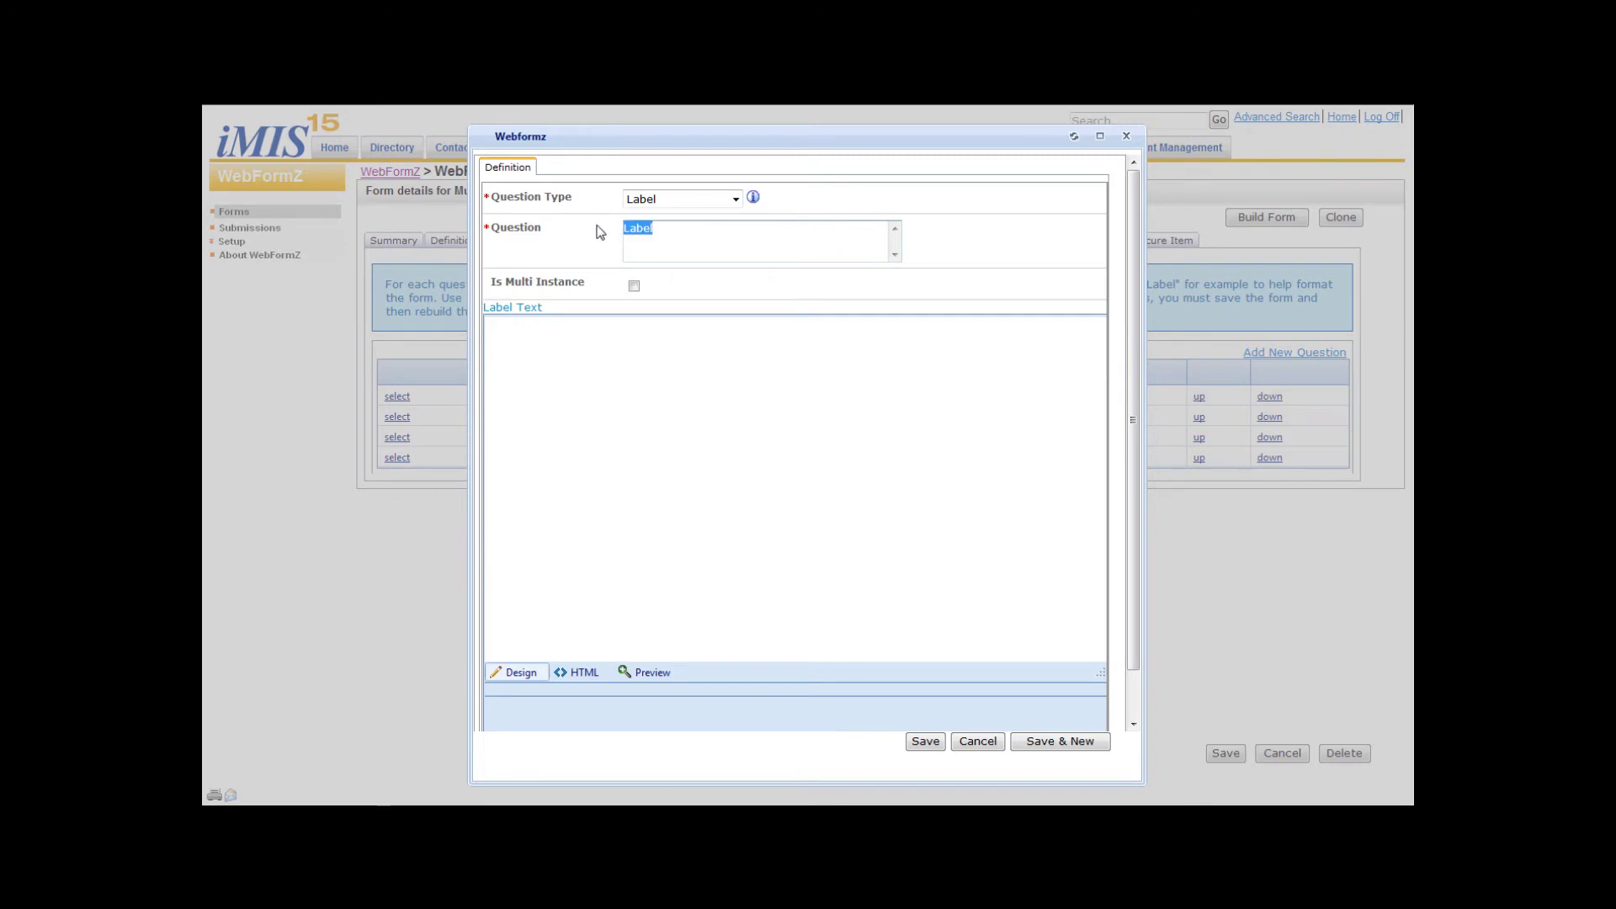
{"action": "type", "text": "A descriptive "}
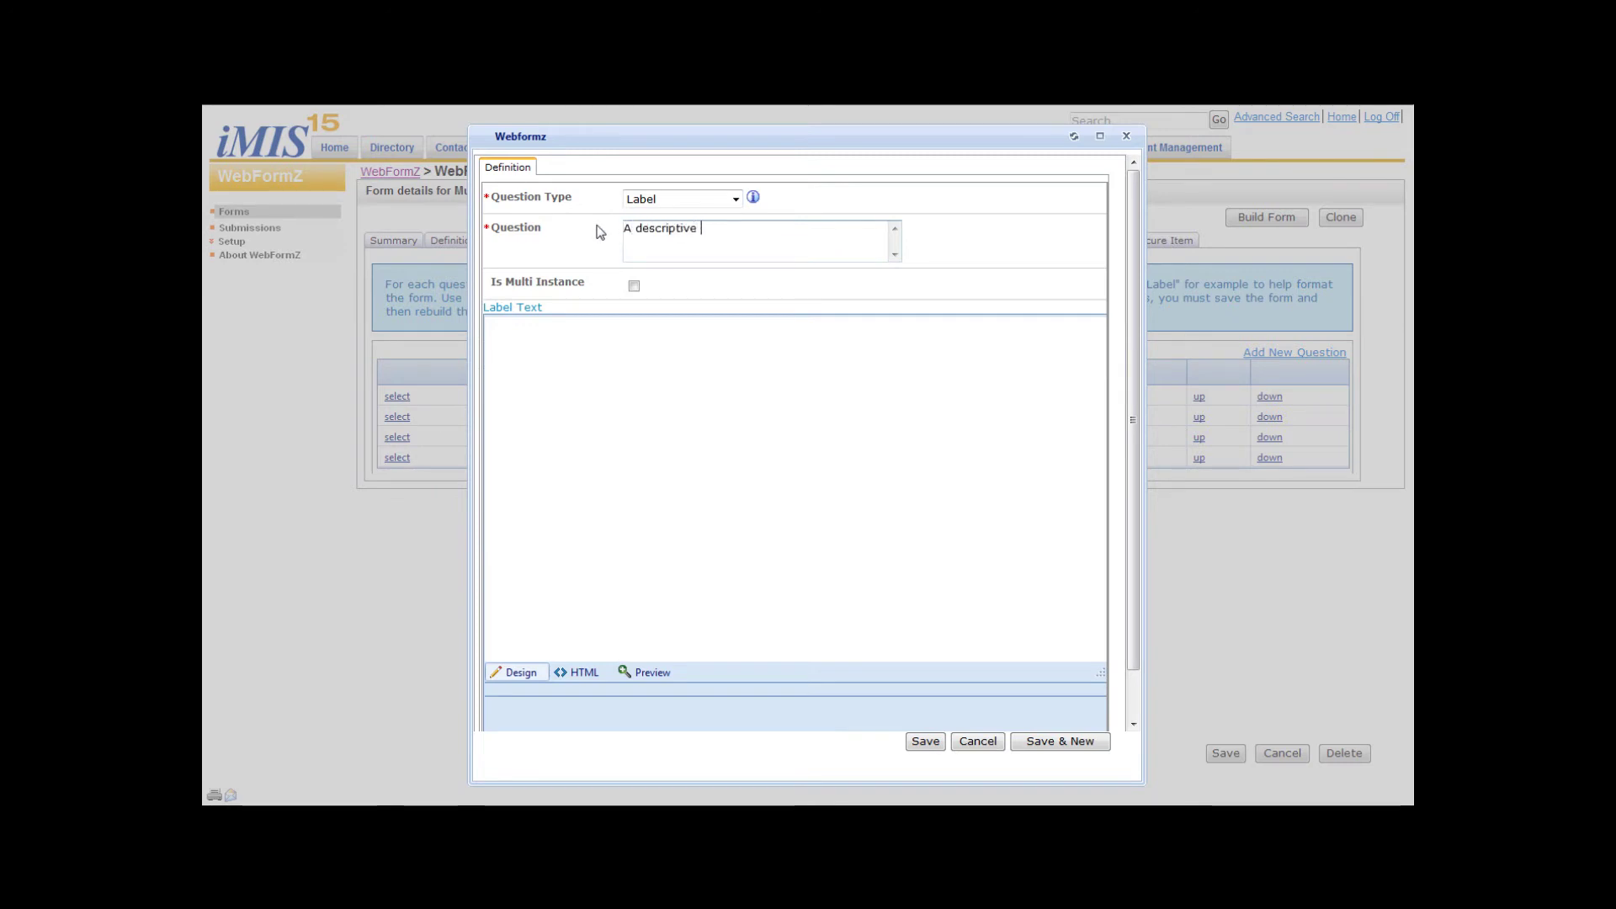
{"action": "type", "text": "label"}
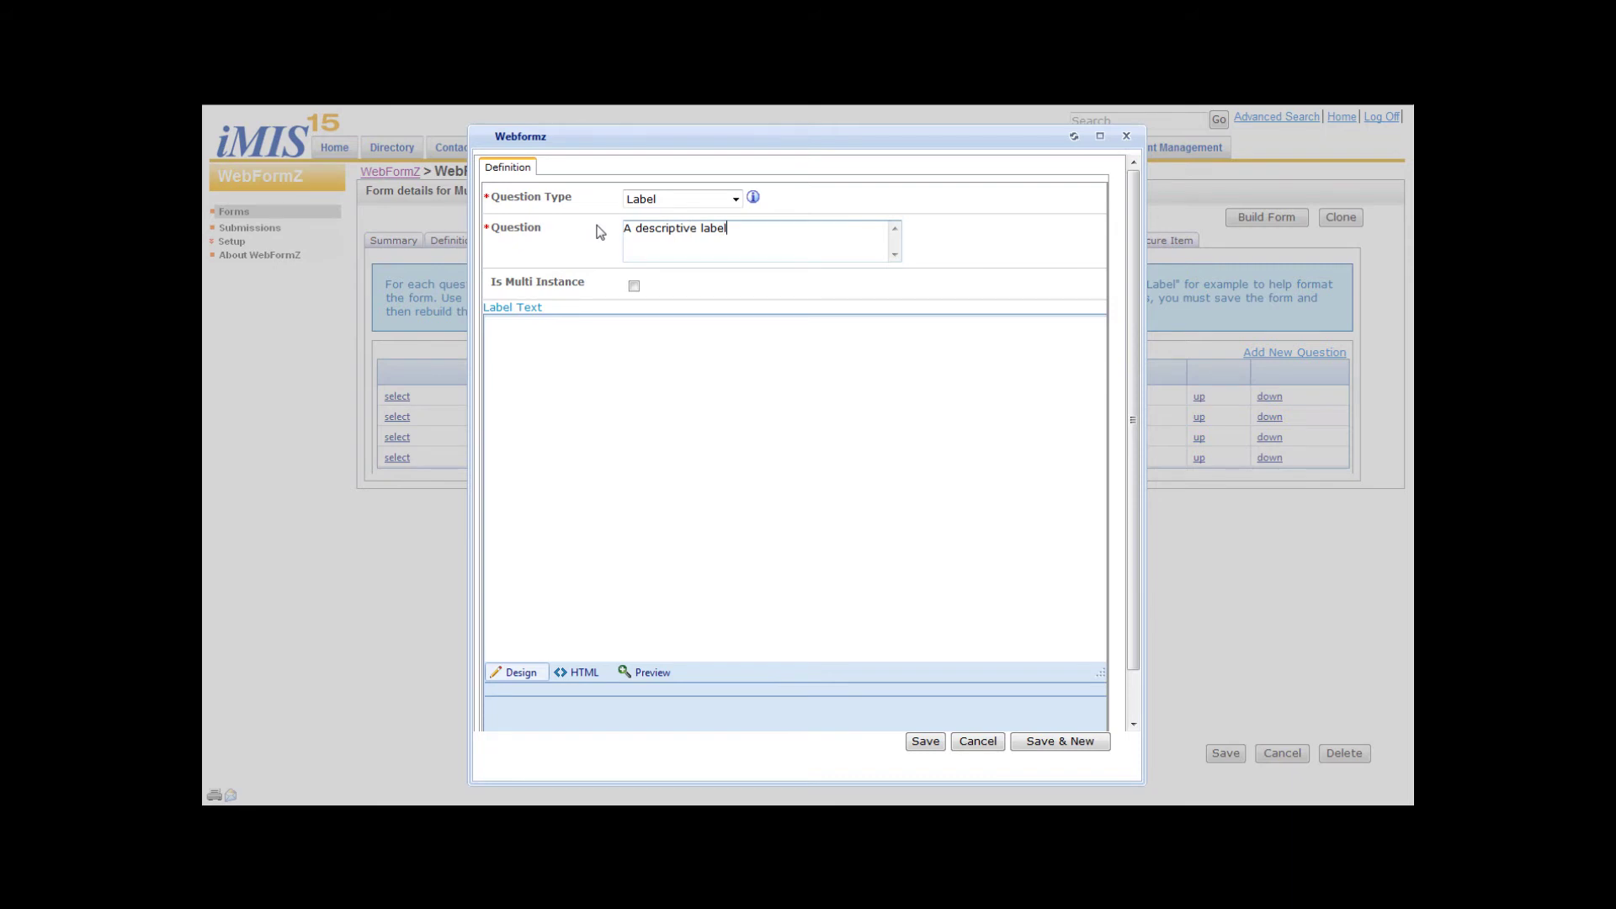
Step: Insert a table with one row and two columns into the label text
{"action": "left_click", "coordinate": [599, 355]}
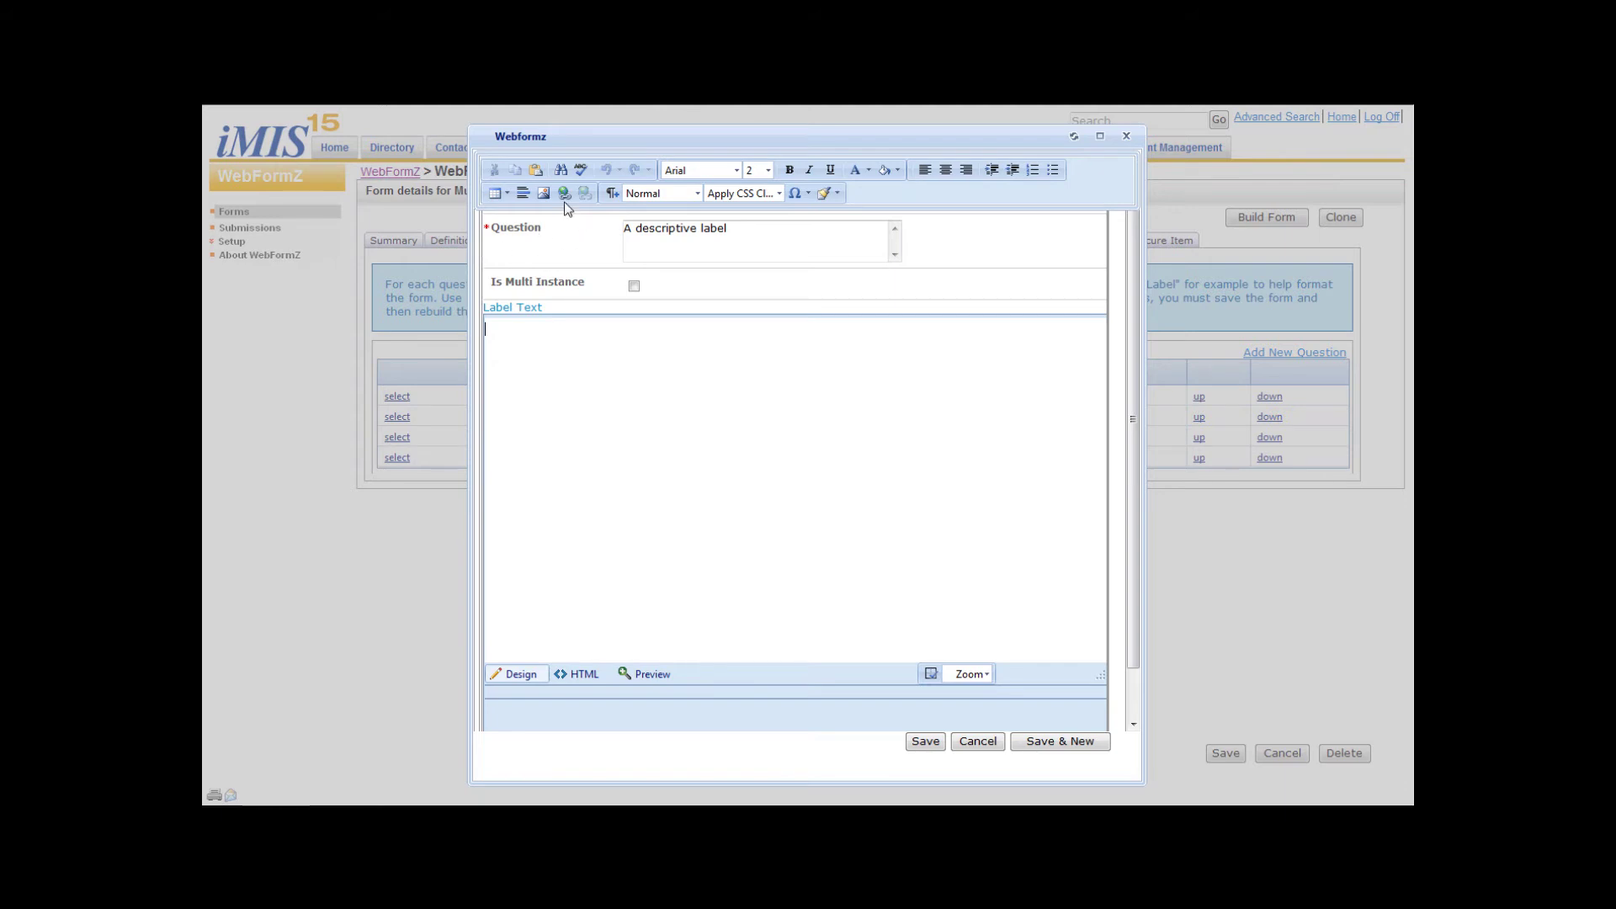
{"action": "left_click", "coordinate": [500, 193]}
{"action": "left_click", "coordinate": [501, 214]}
Step: Insert bullet.gif from the ImageLibrary's User Images folder into the table's first cell, with its width set to 30 px
{"action": "left_click", "coordinate": [493, 334]}
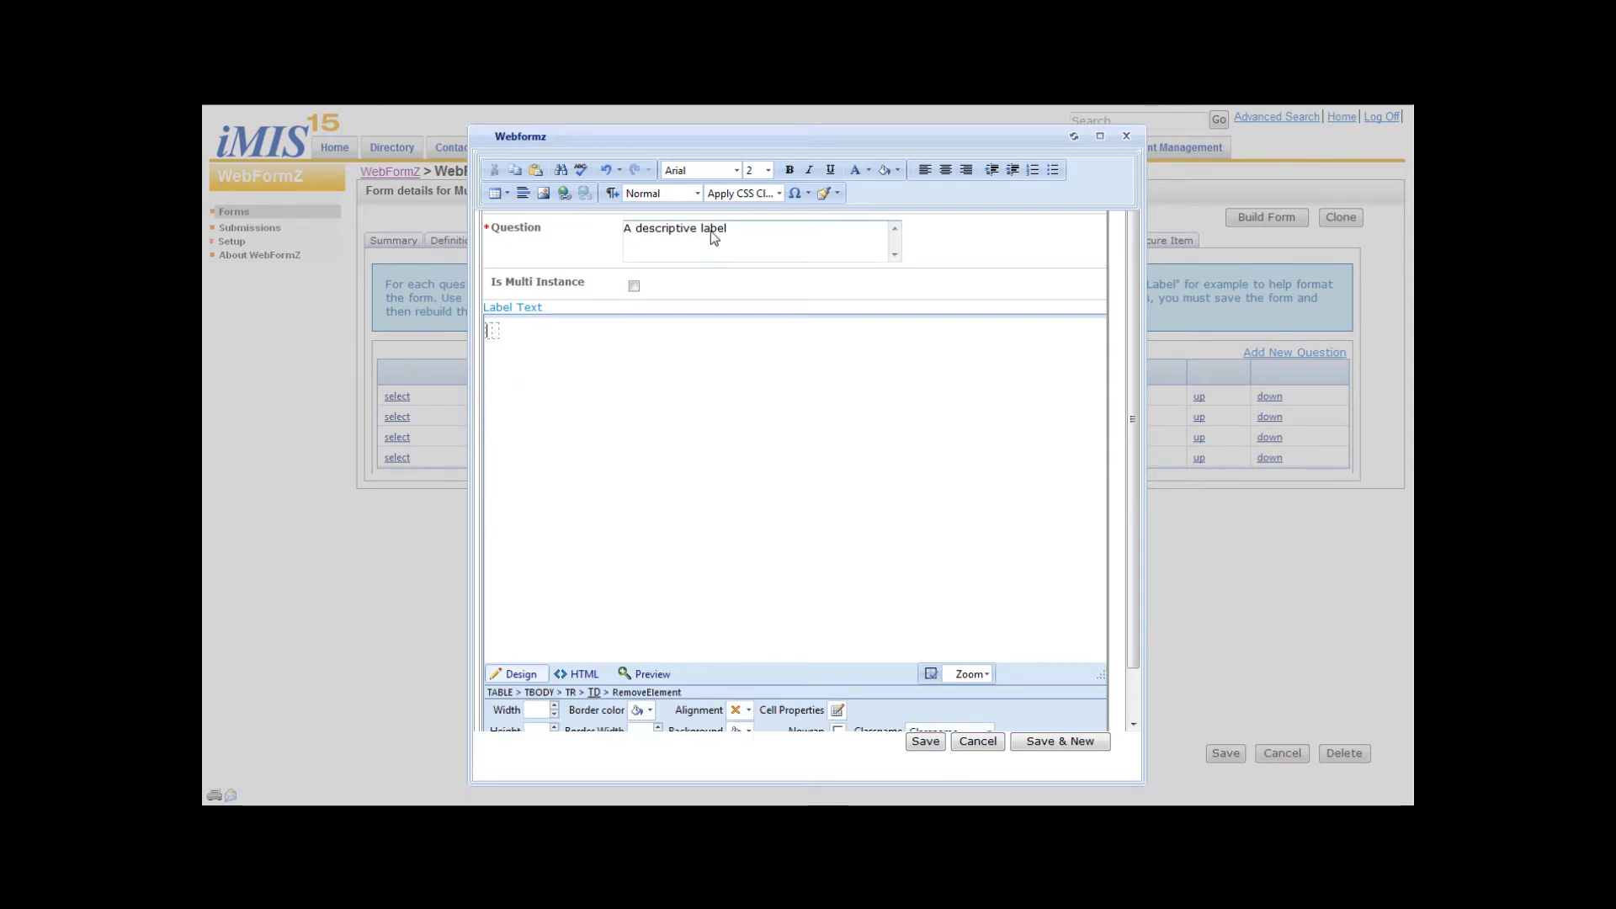
{"action": "left_click", "coordinate": [543, 194]}
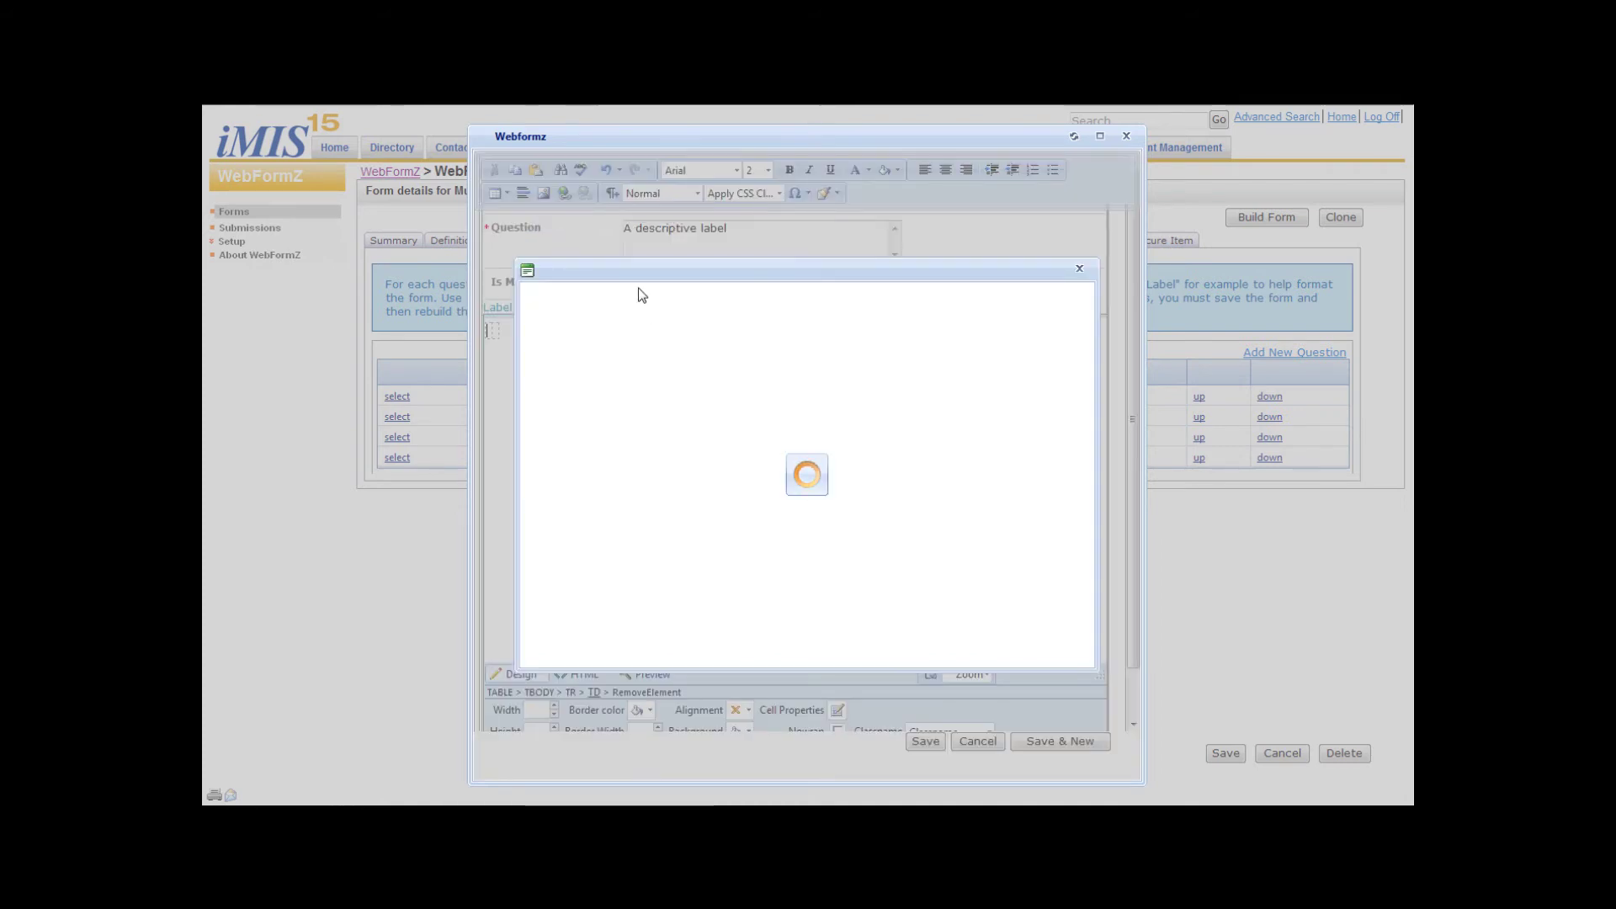
{"action": "double_click", "coordinate": [714, 446]}
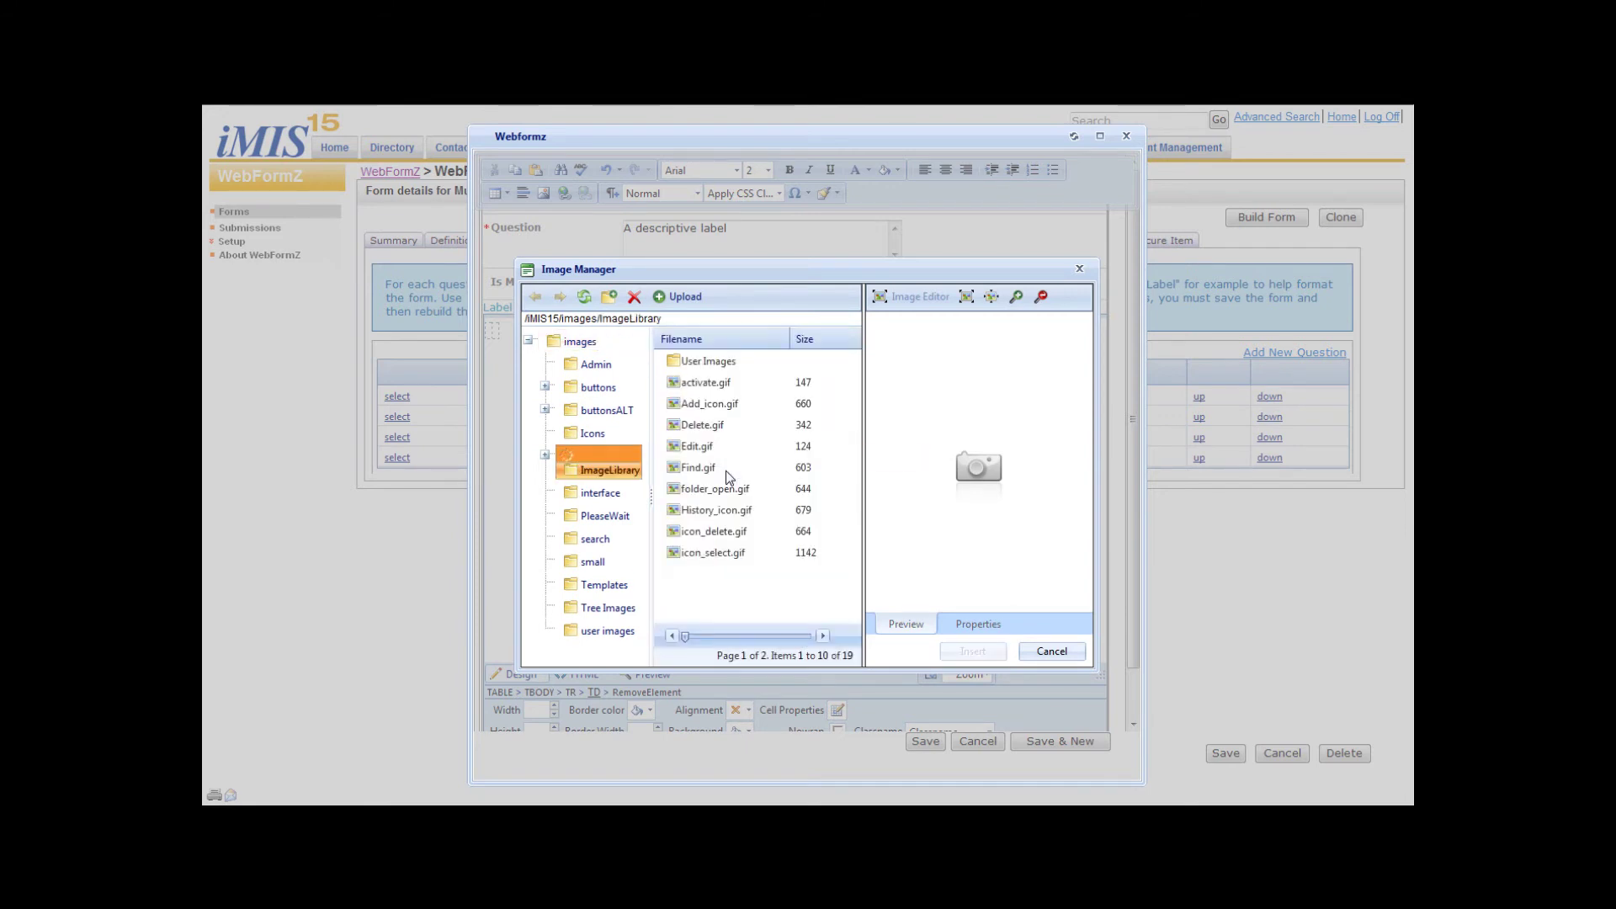
{"action": "double_click", "coordinate": [709, 359]}
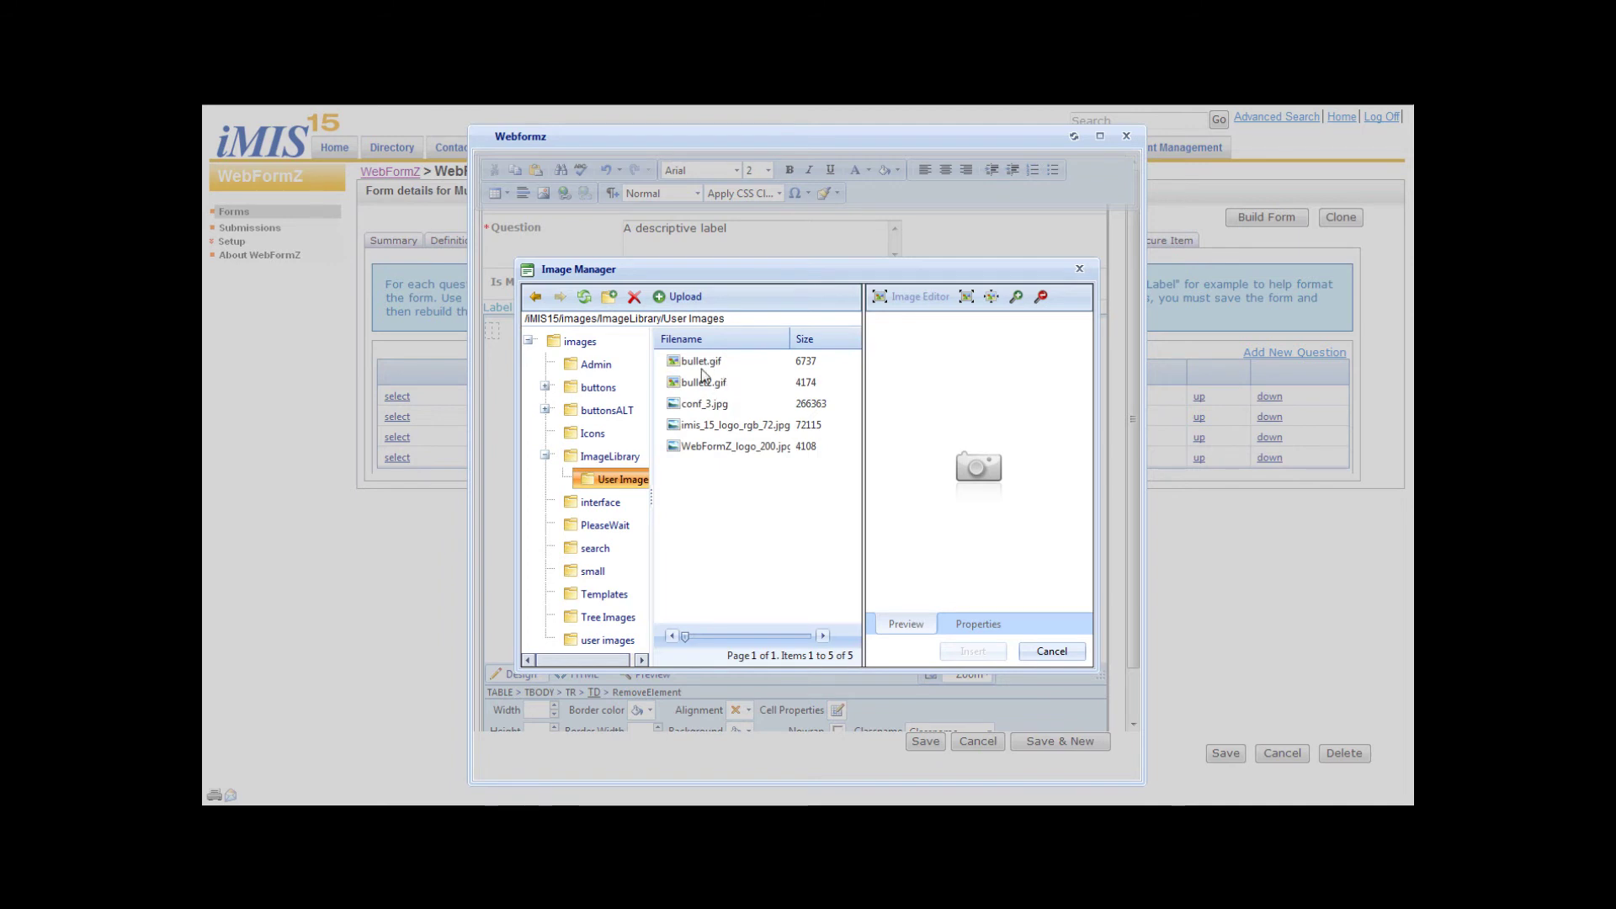
{"action": "left_click", "coordinate": [696, 364]}
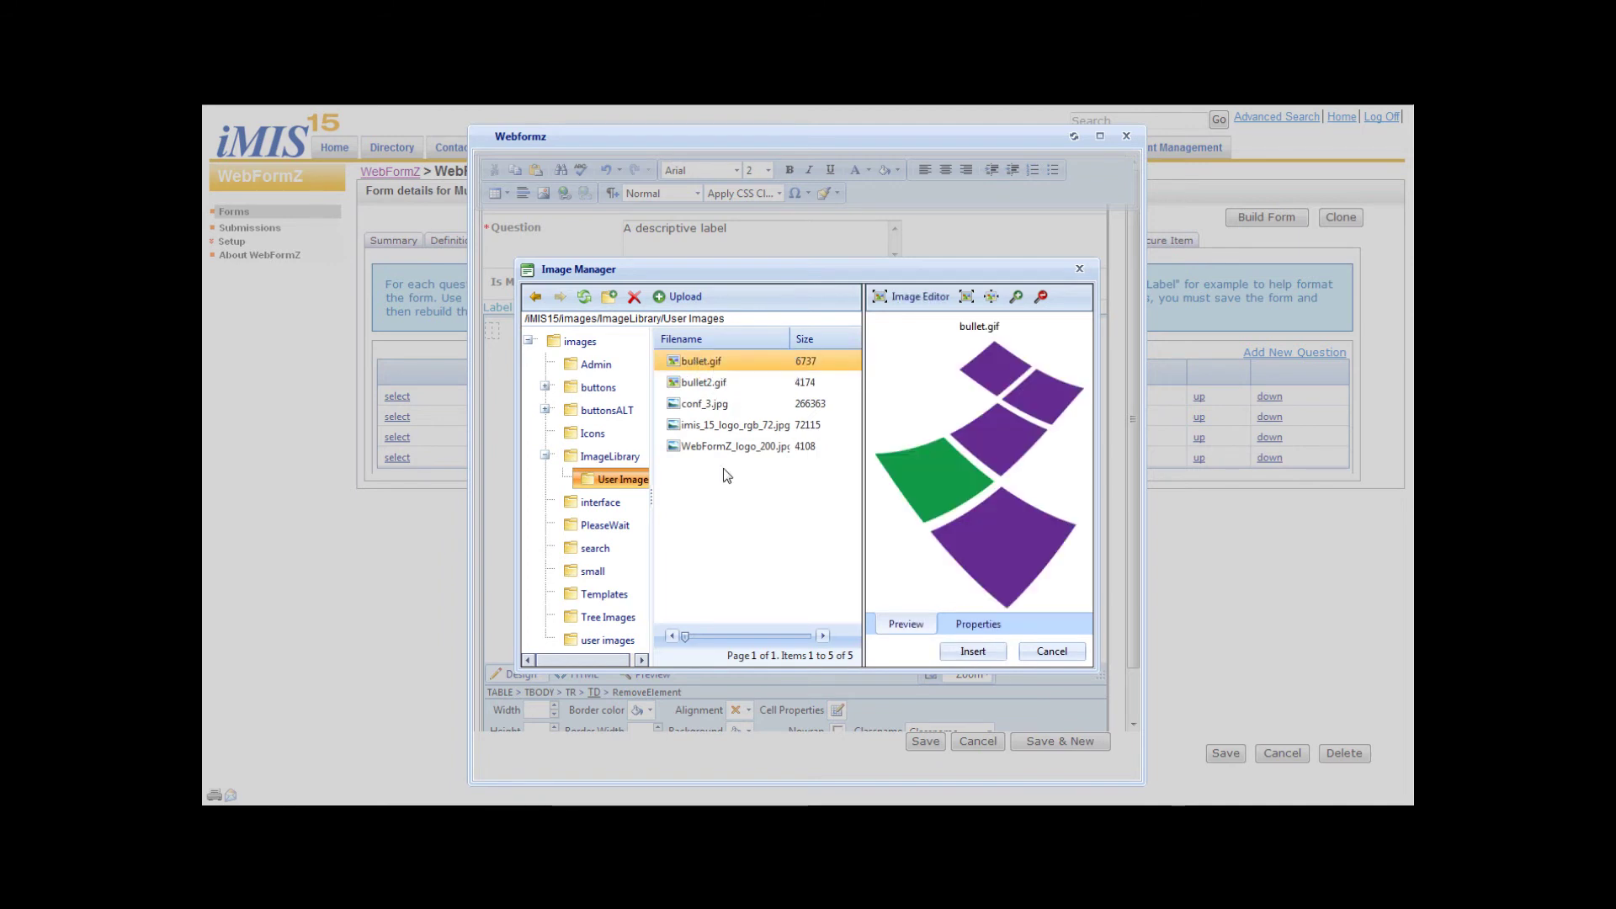
{"action": "left_click", "coordinate": [972, 624]}
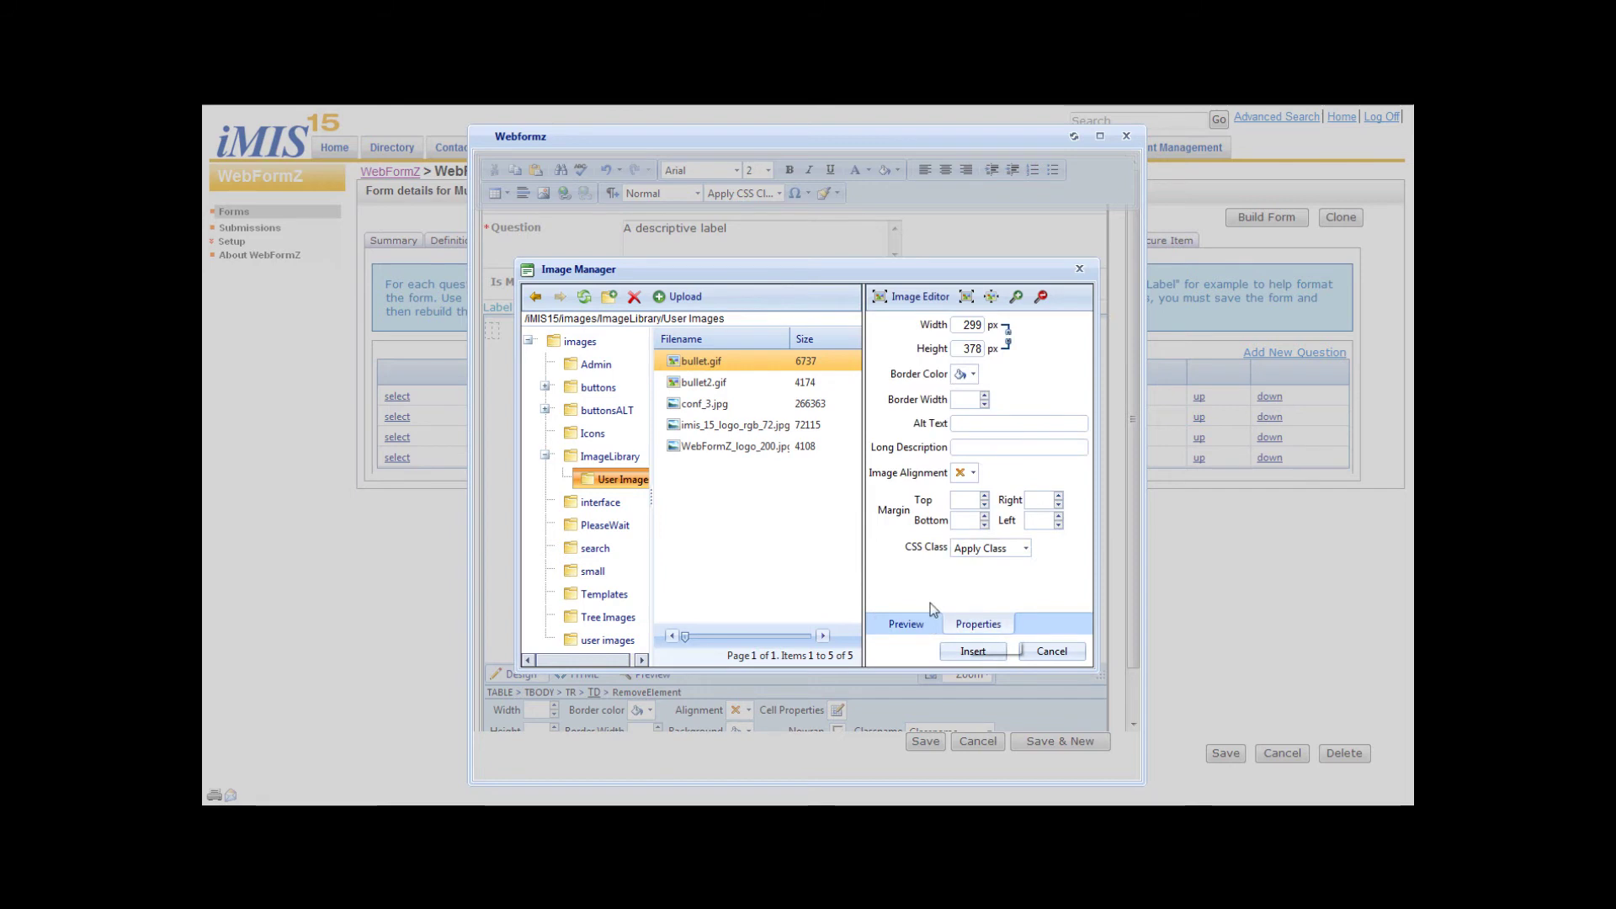
{"action": "double_click", "coordinate": [973, 325]}
{"action": "type", "text": "30"}
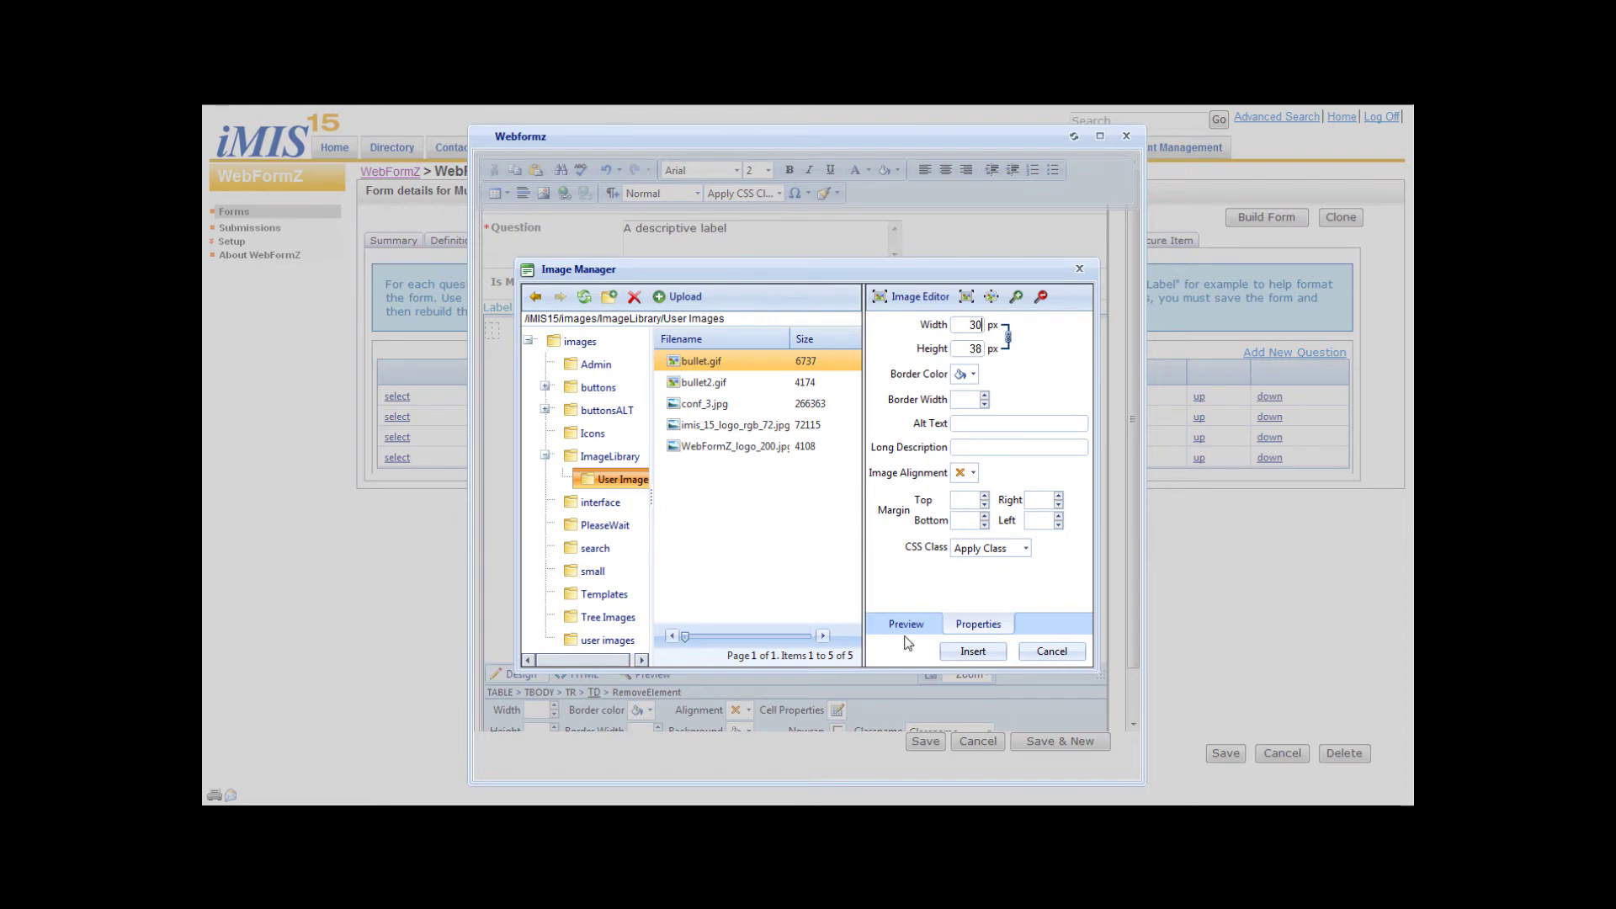
{"action": "left_click", "coordinate": [972, 651]}
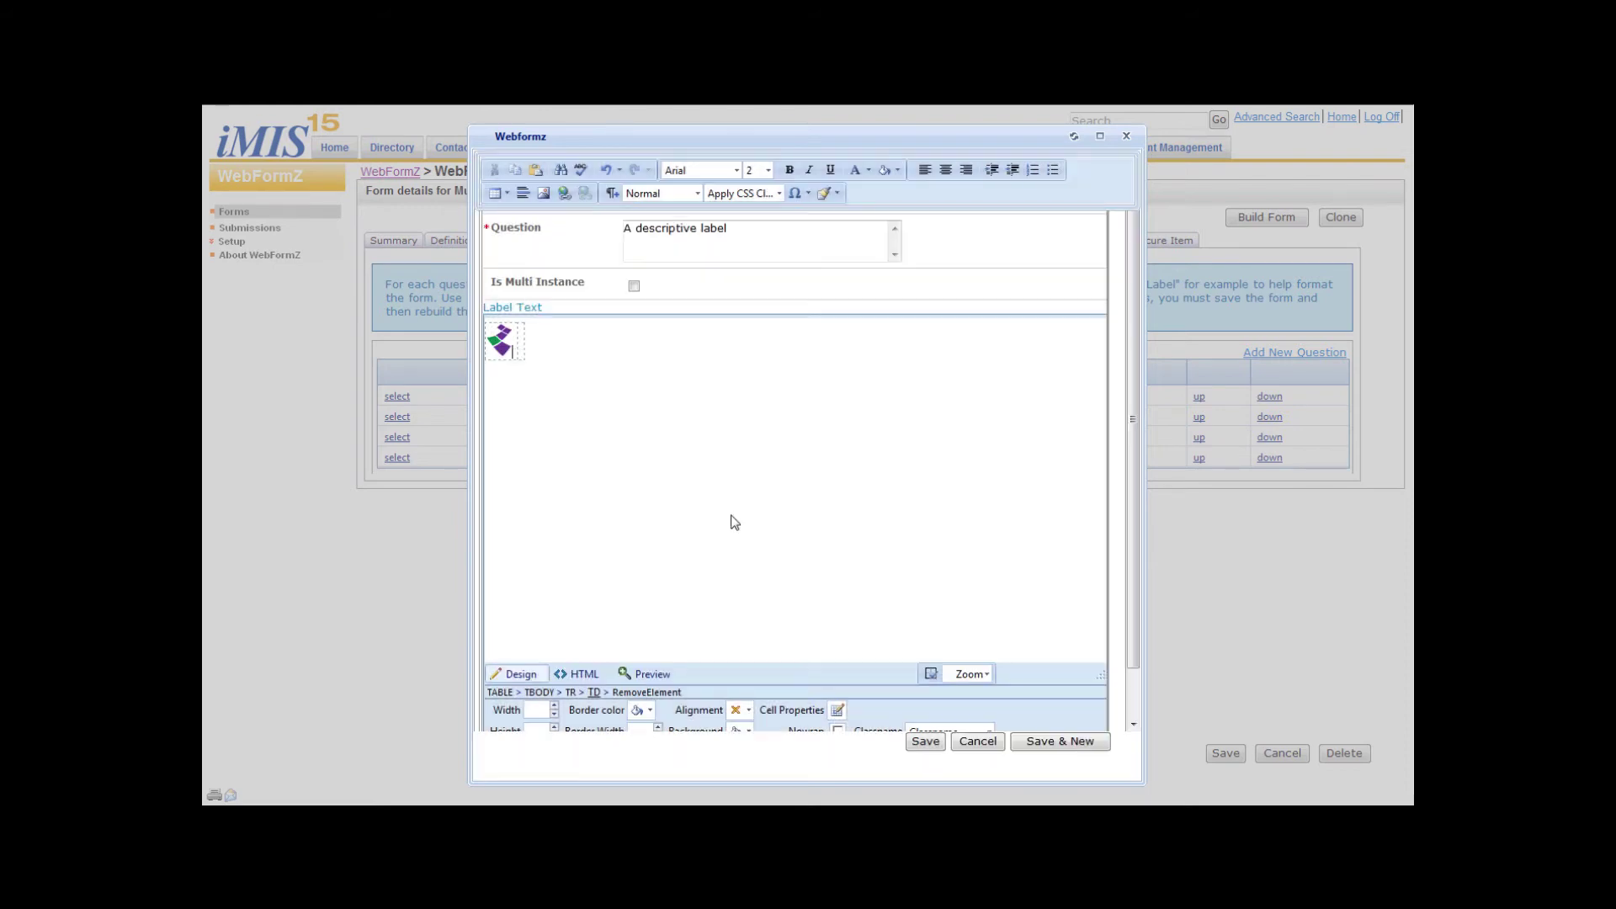
Step: Enter "This is the instruction for using the multi instance table." in the table cell beside the image
{"action": "left_click", "coordinate": [521, 337]}
{"action": "type", "text": "This is the instructi"}
{"action": "type", "text": "on for using the "}
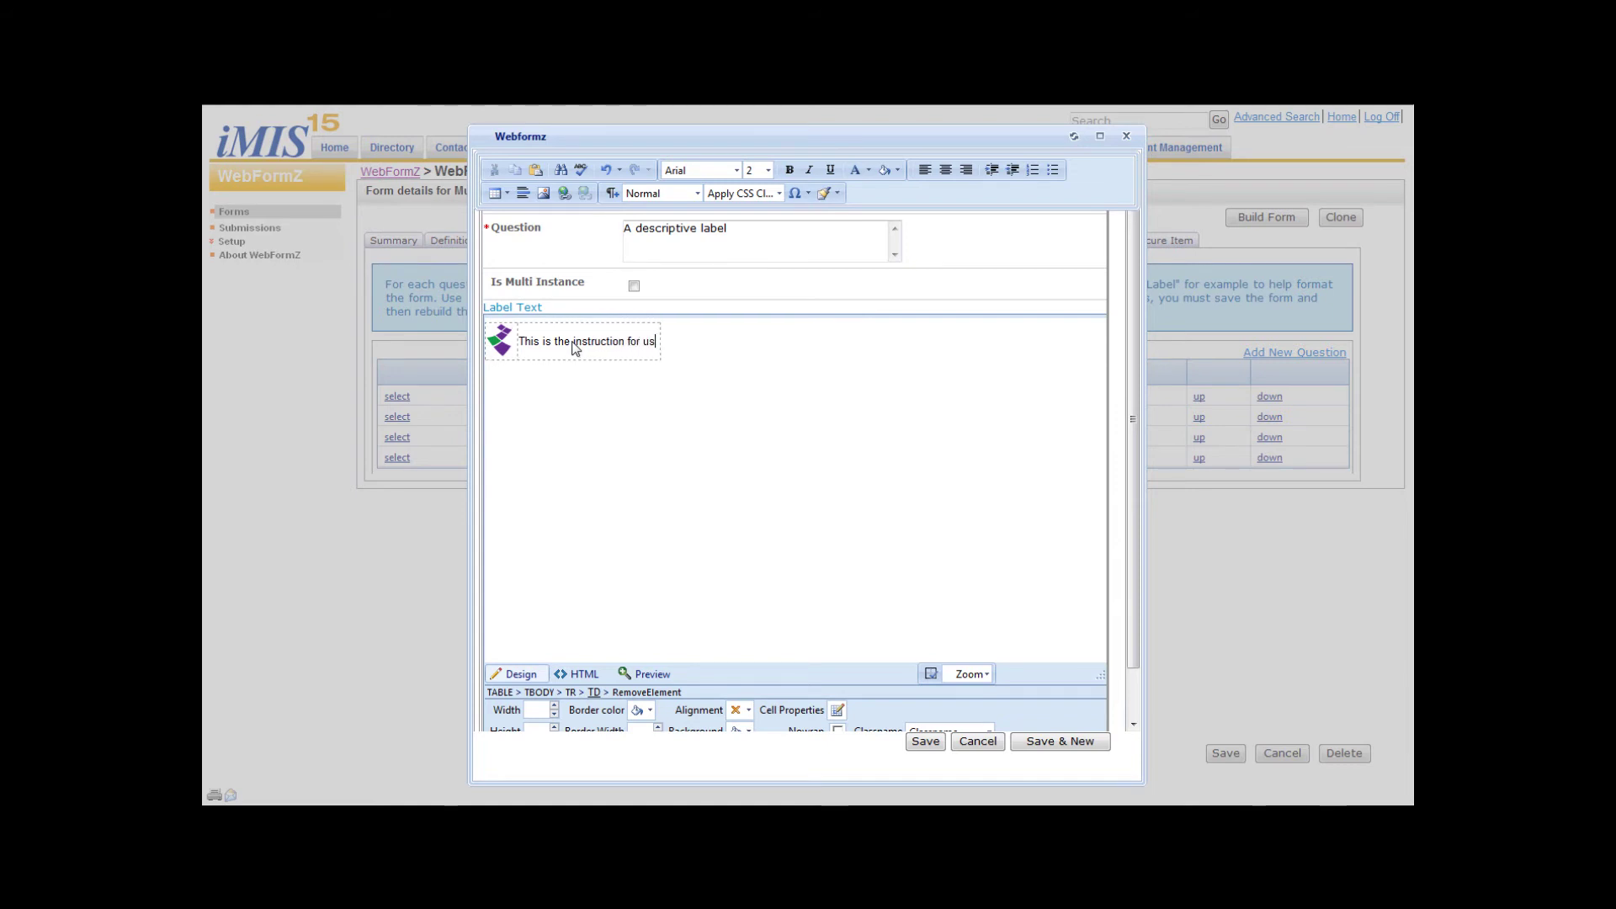
{"action": "type", "text": "mult"}
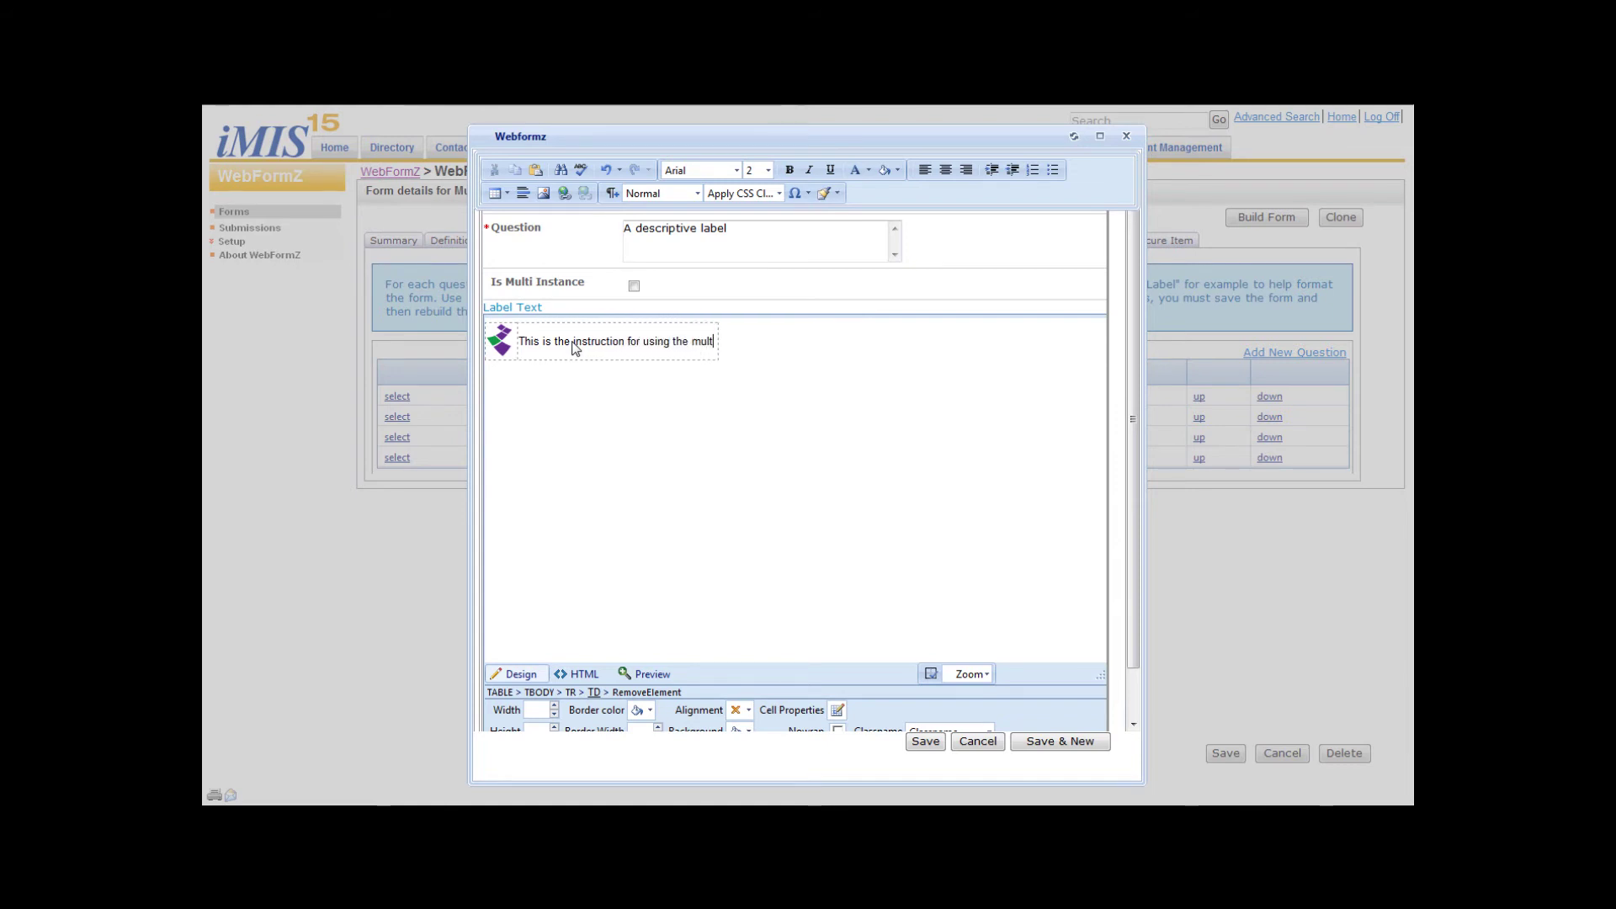
{"action": "type", "text": "i instance table "}
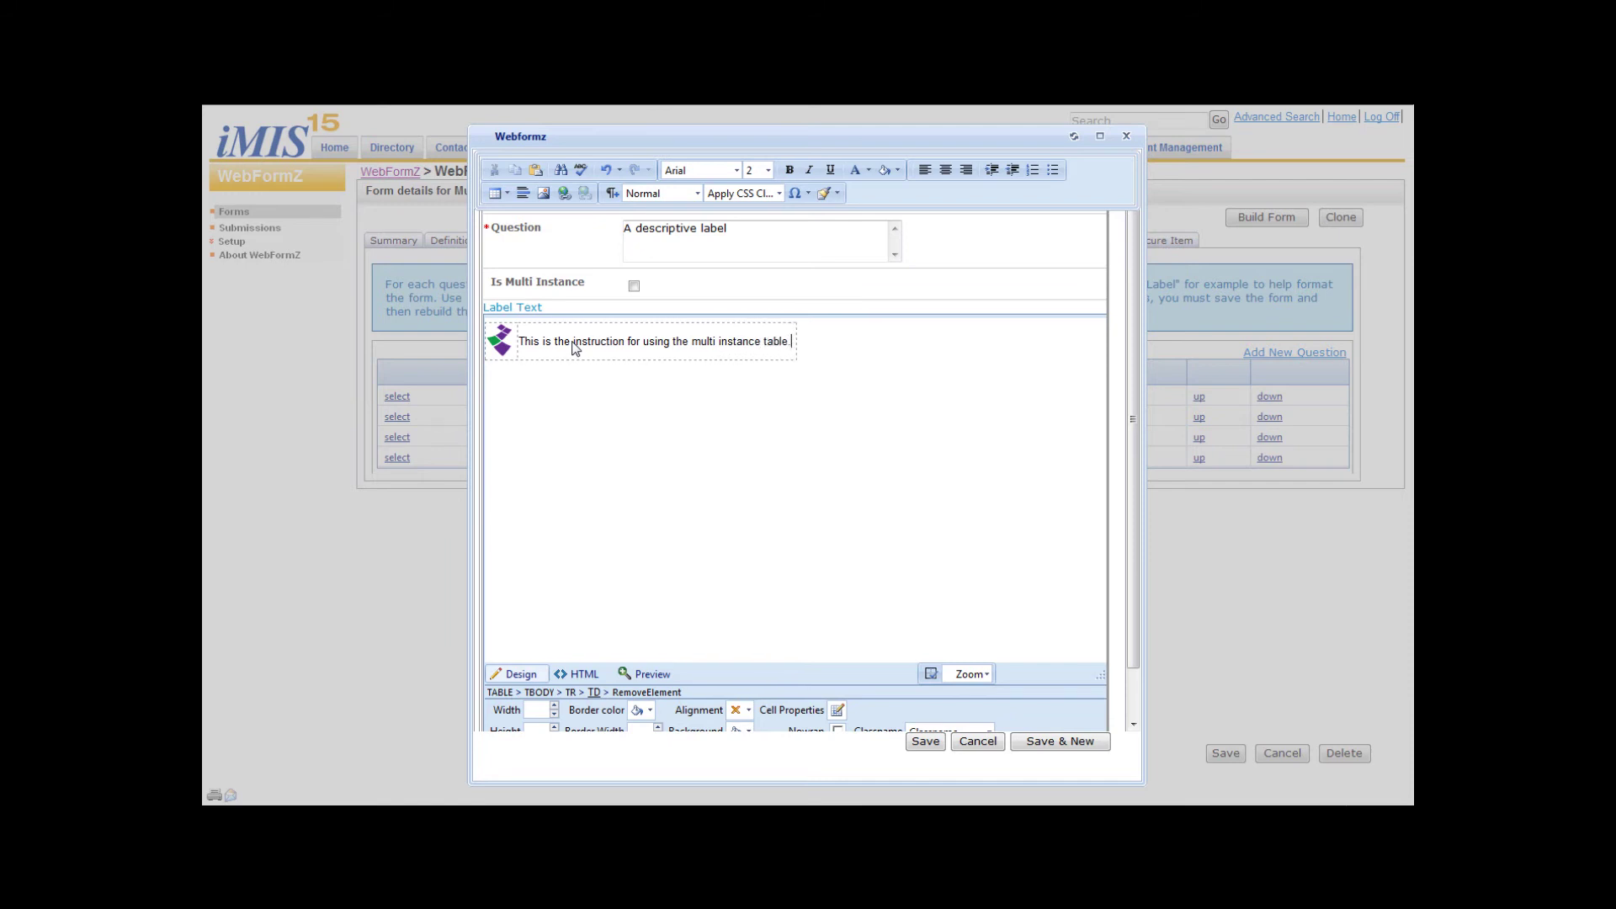
{"action": "type", "text": "."}
Step: Format the instruction text as Heading 5 in purple, and save the label question
{"action": "left_click_drag", "start_coordinate": [806, 345], "coordinate": [520, 352]}
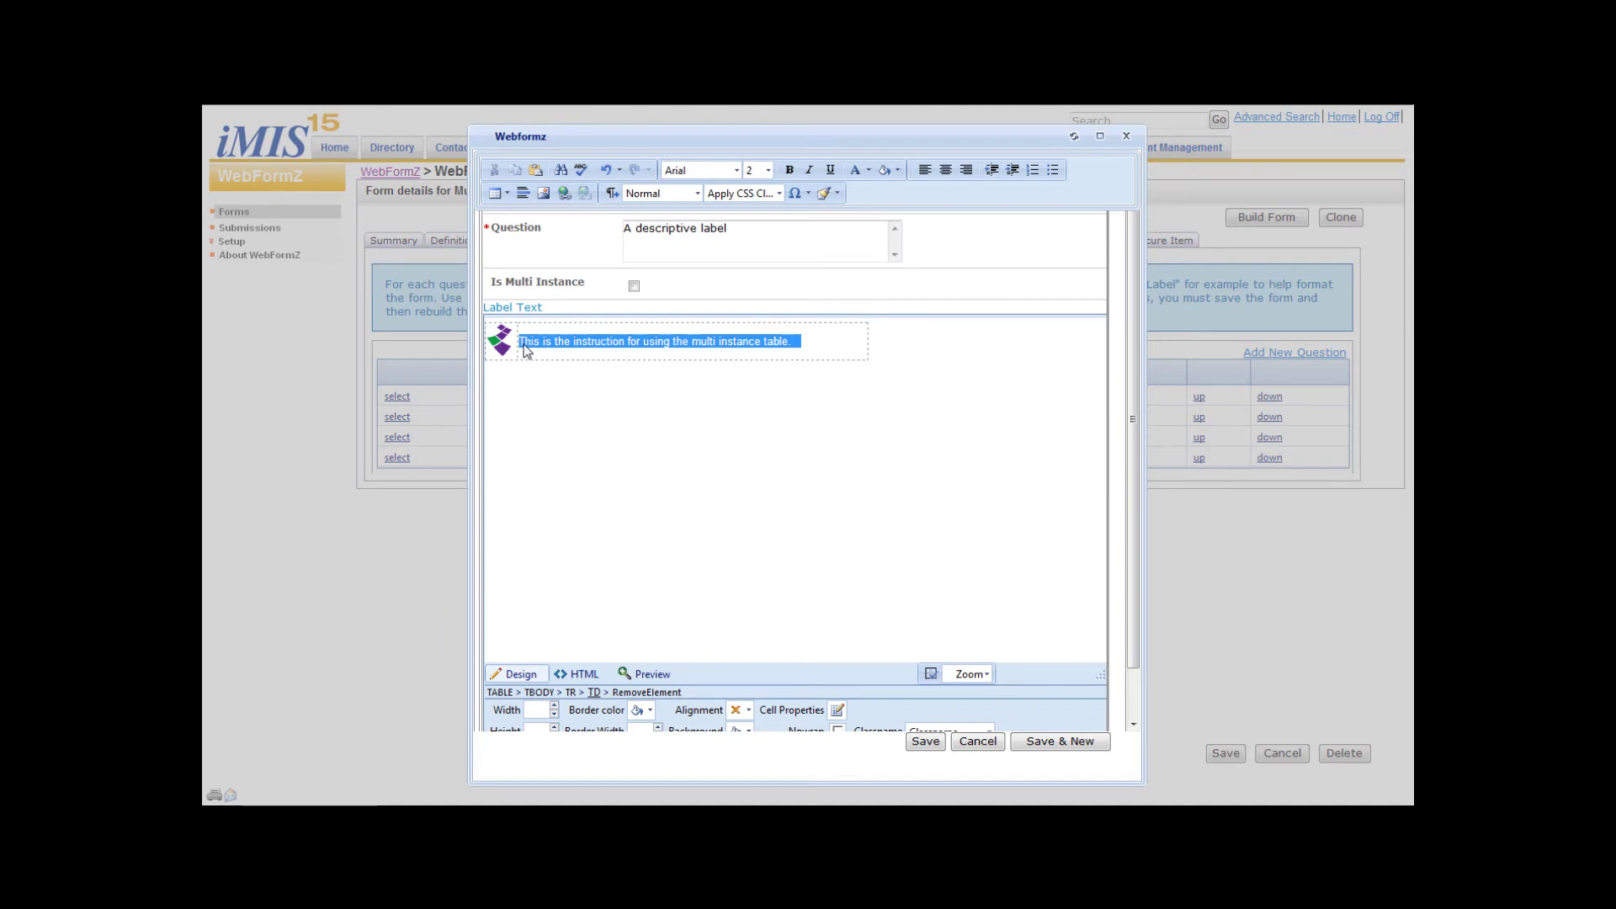
{"action": "left_click", "coordinate": [697, 194]}
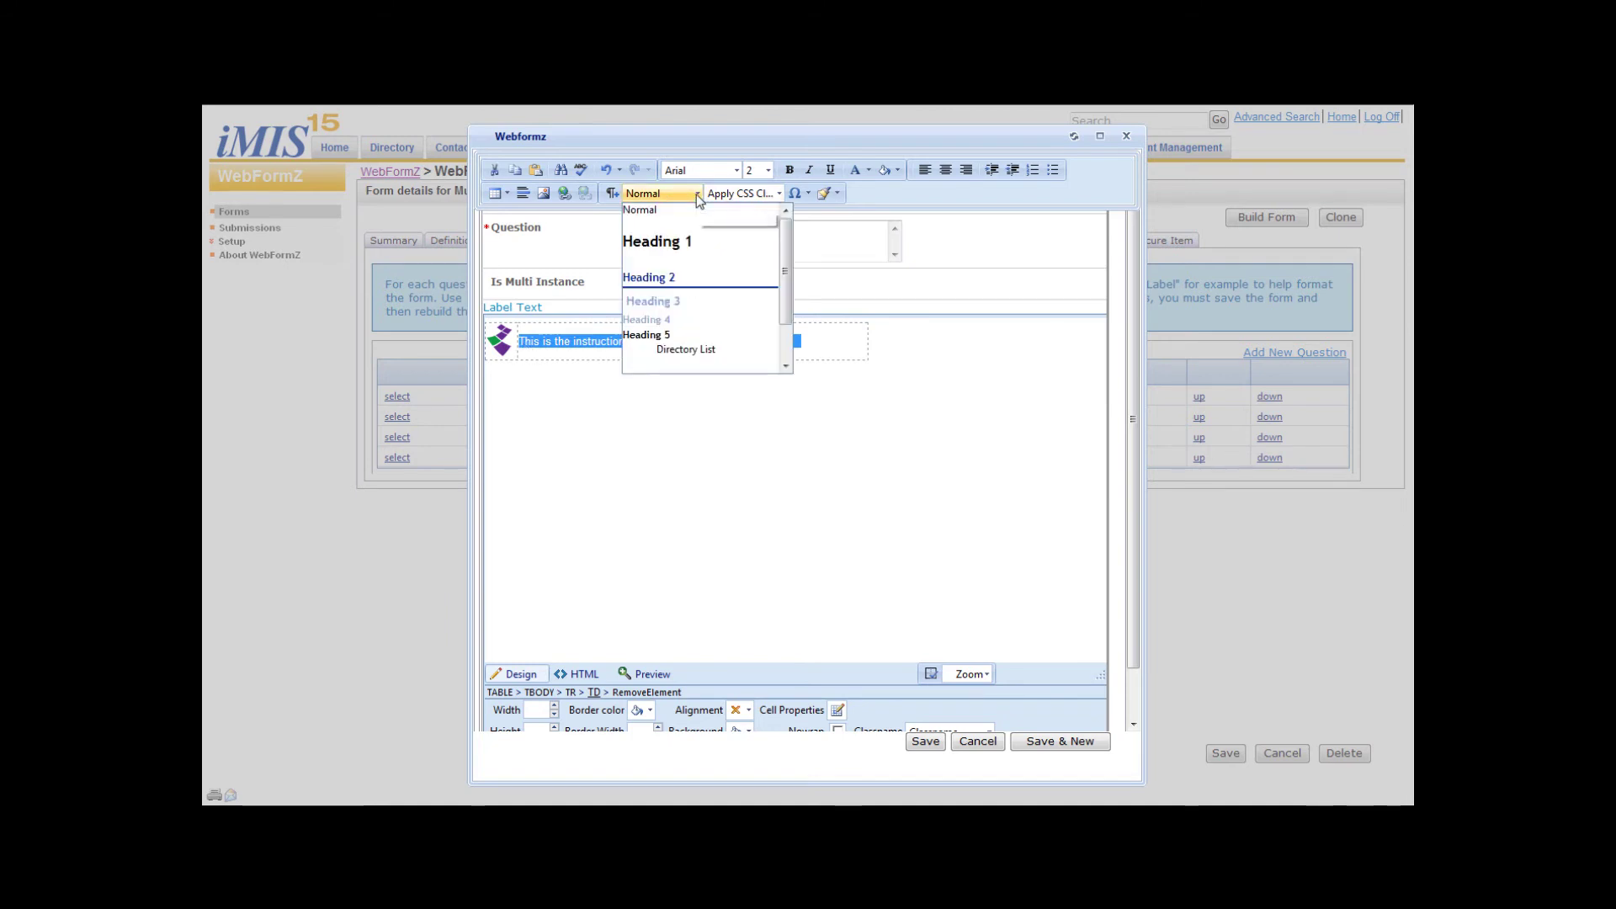
{"action": "left_click", "coordinate": [670, 337]}
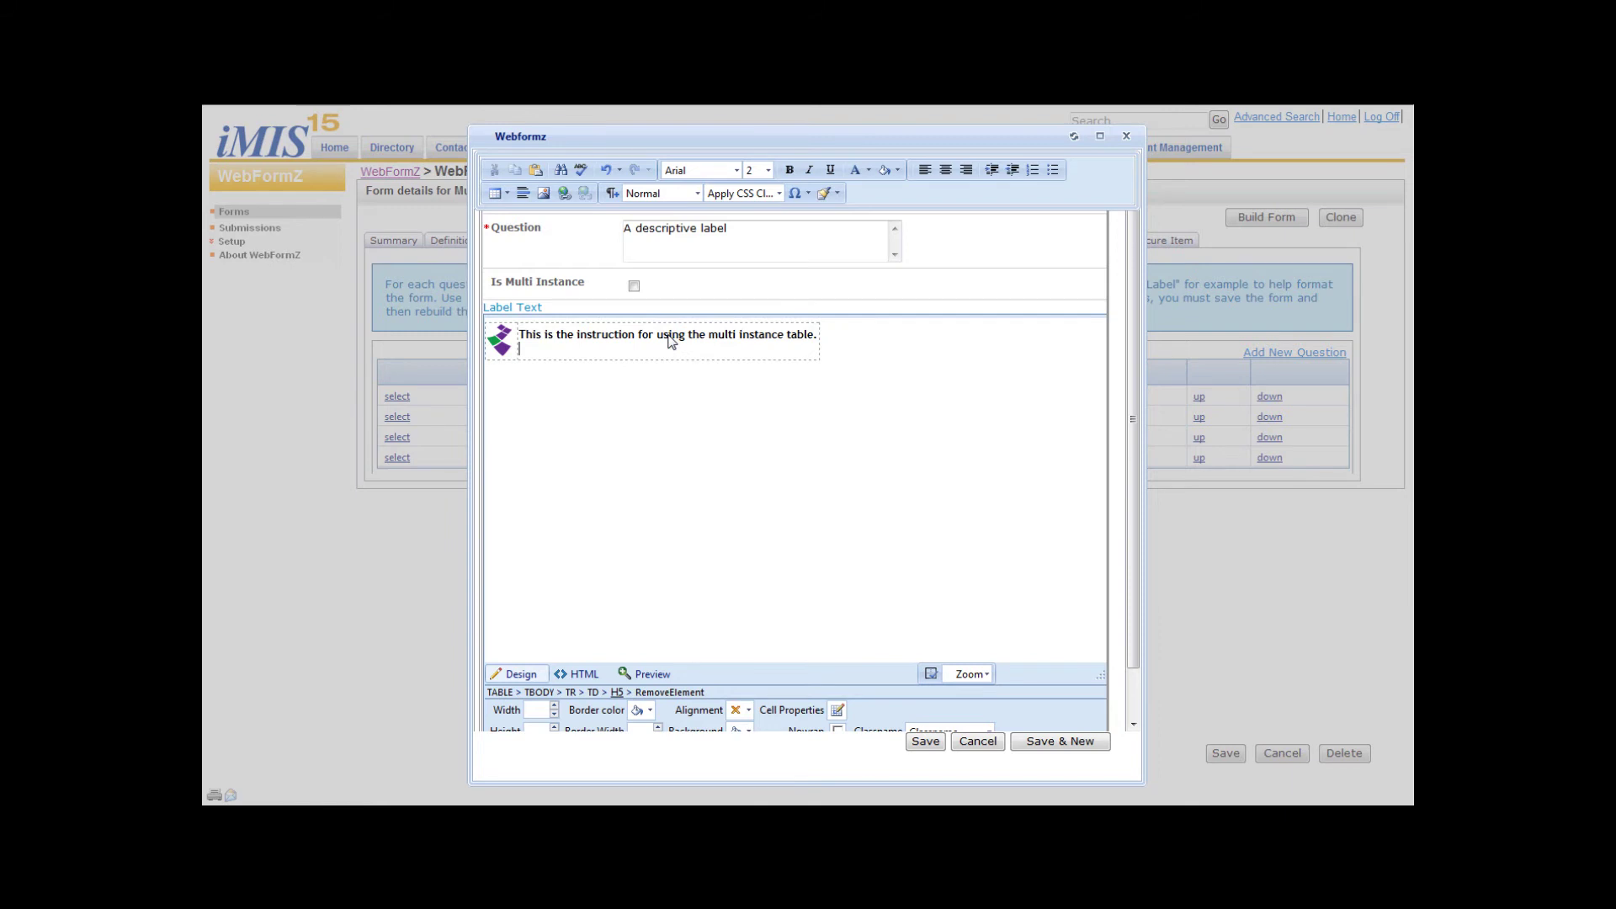
{"action": "left_click_drag", "start_coordinate": [522, 343], "coordinate": [823, 343]}
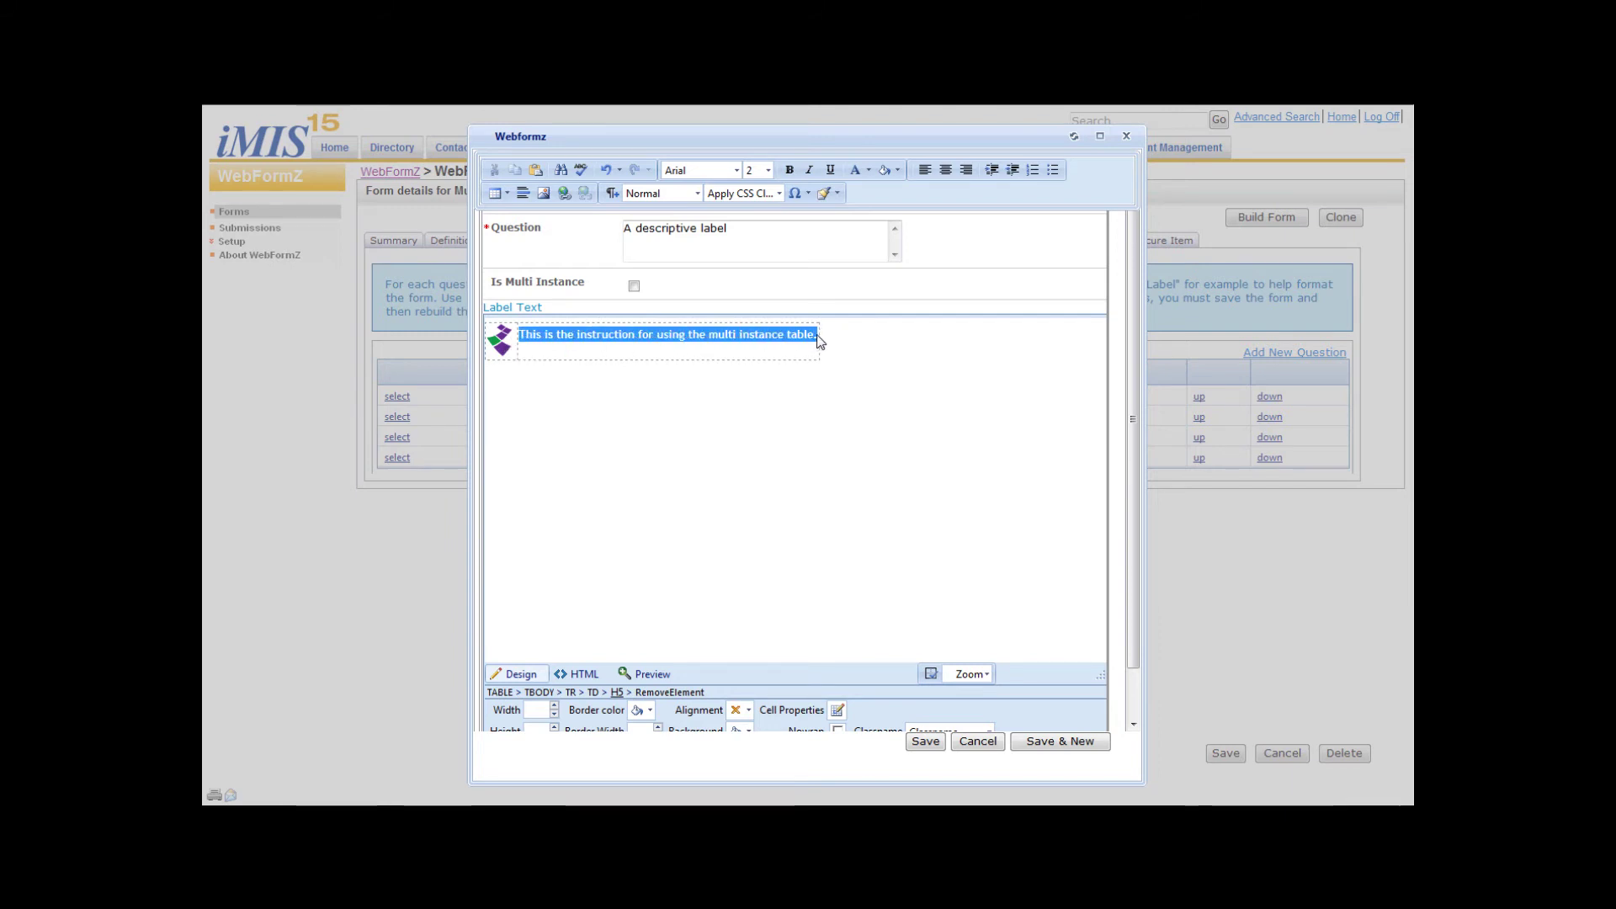
{"action": "left_click", "coordinate": [868, 170]}
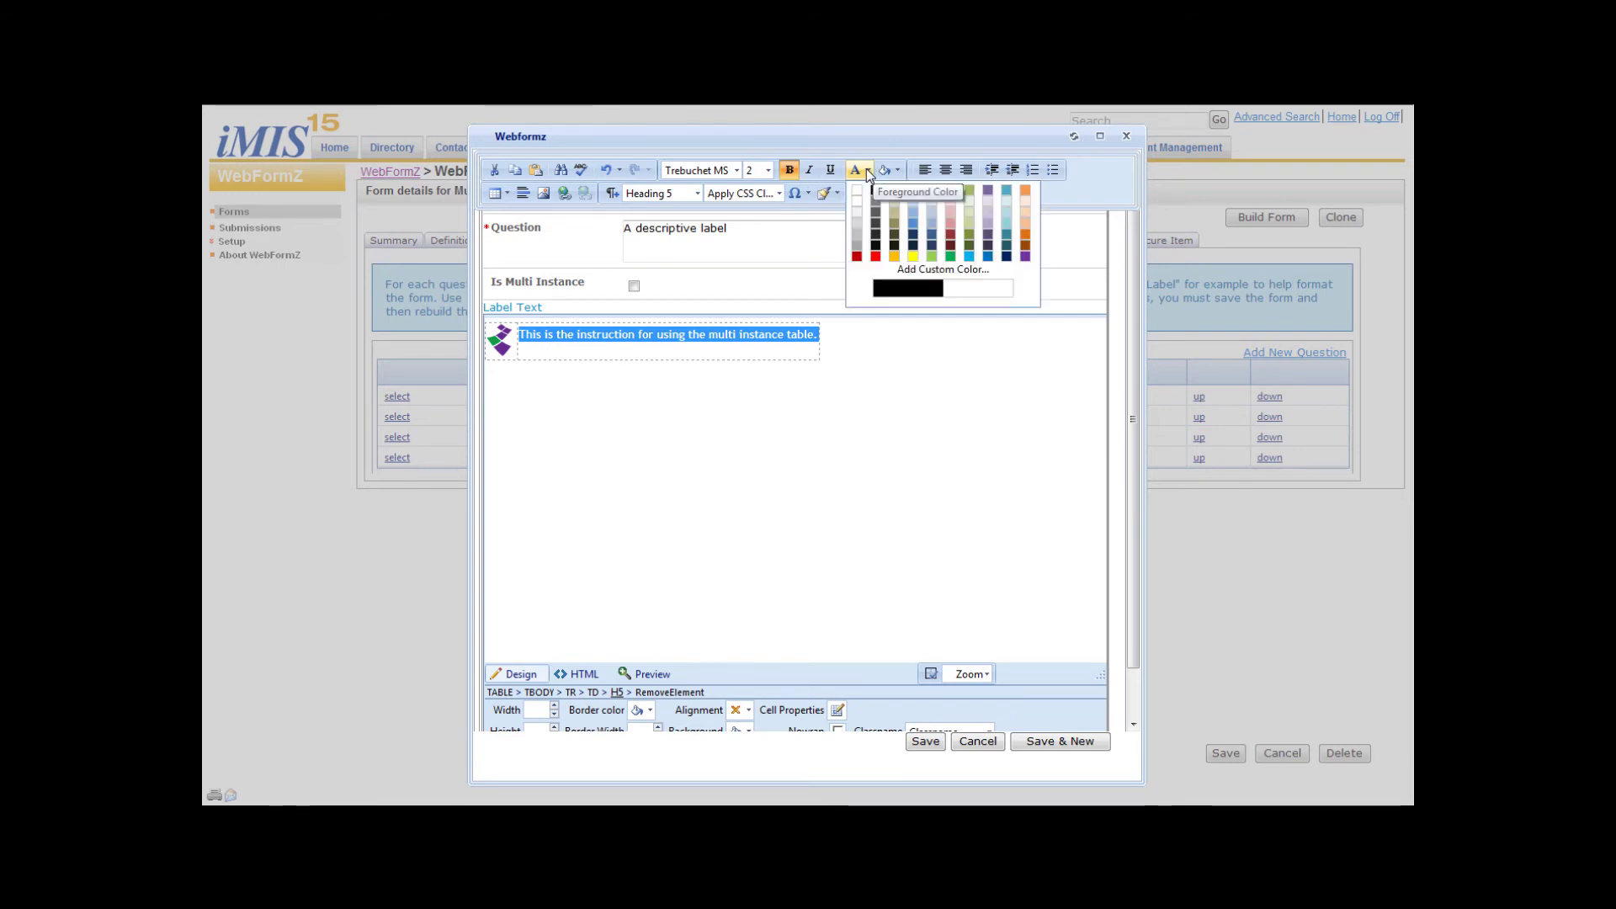
{"action": "left_click", "coordinate": [1025, 256]}
{"action": "left_click", "coordinate": [738, 356]}
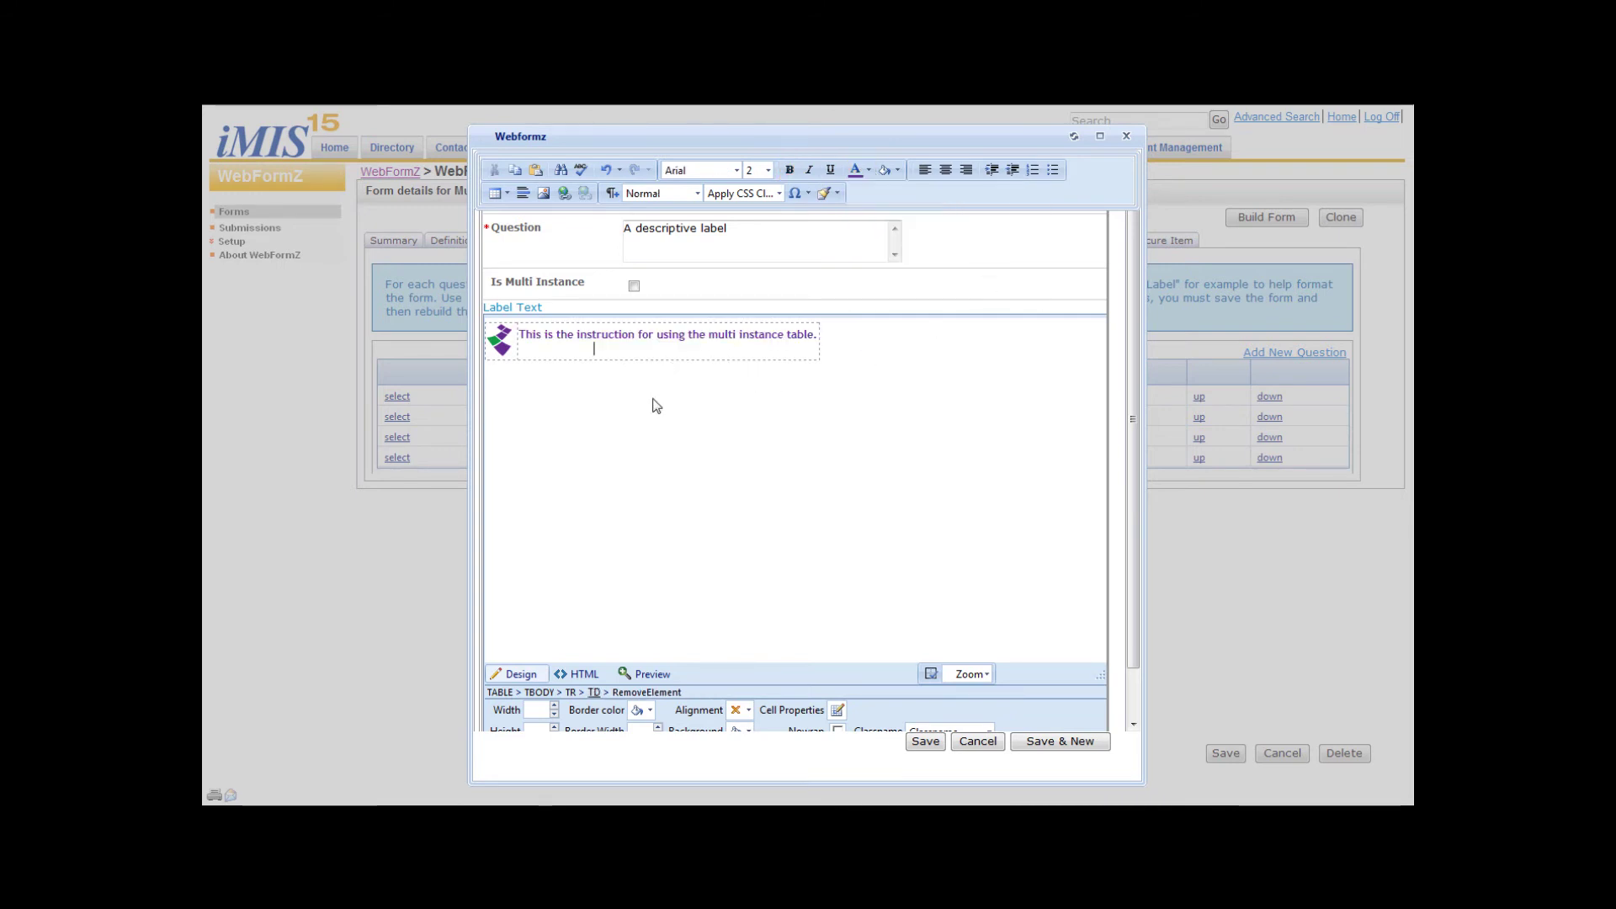
{"action": "left_click", "coordinate": [934, 744]}
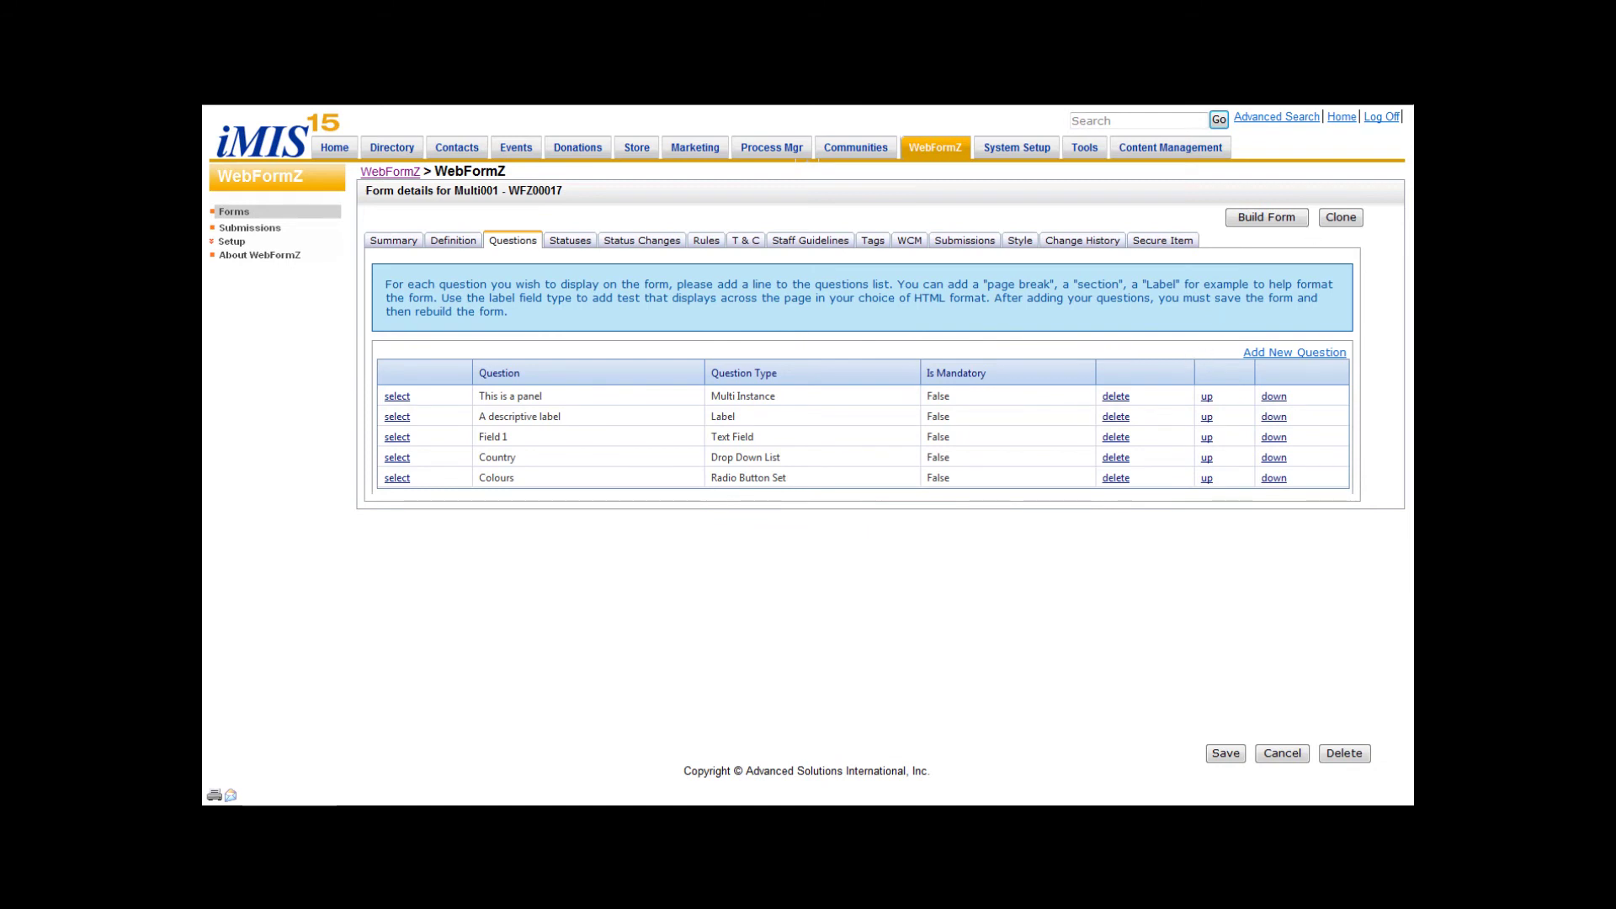
Step: Save the Multi001 form with its new label question and rebuild the form
{"action": "left_click", "coordinate": [1255, 217]}
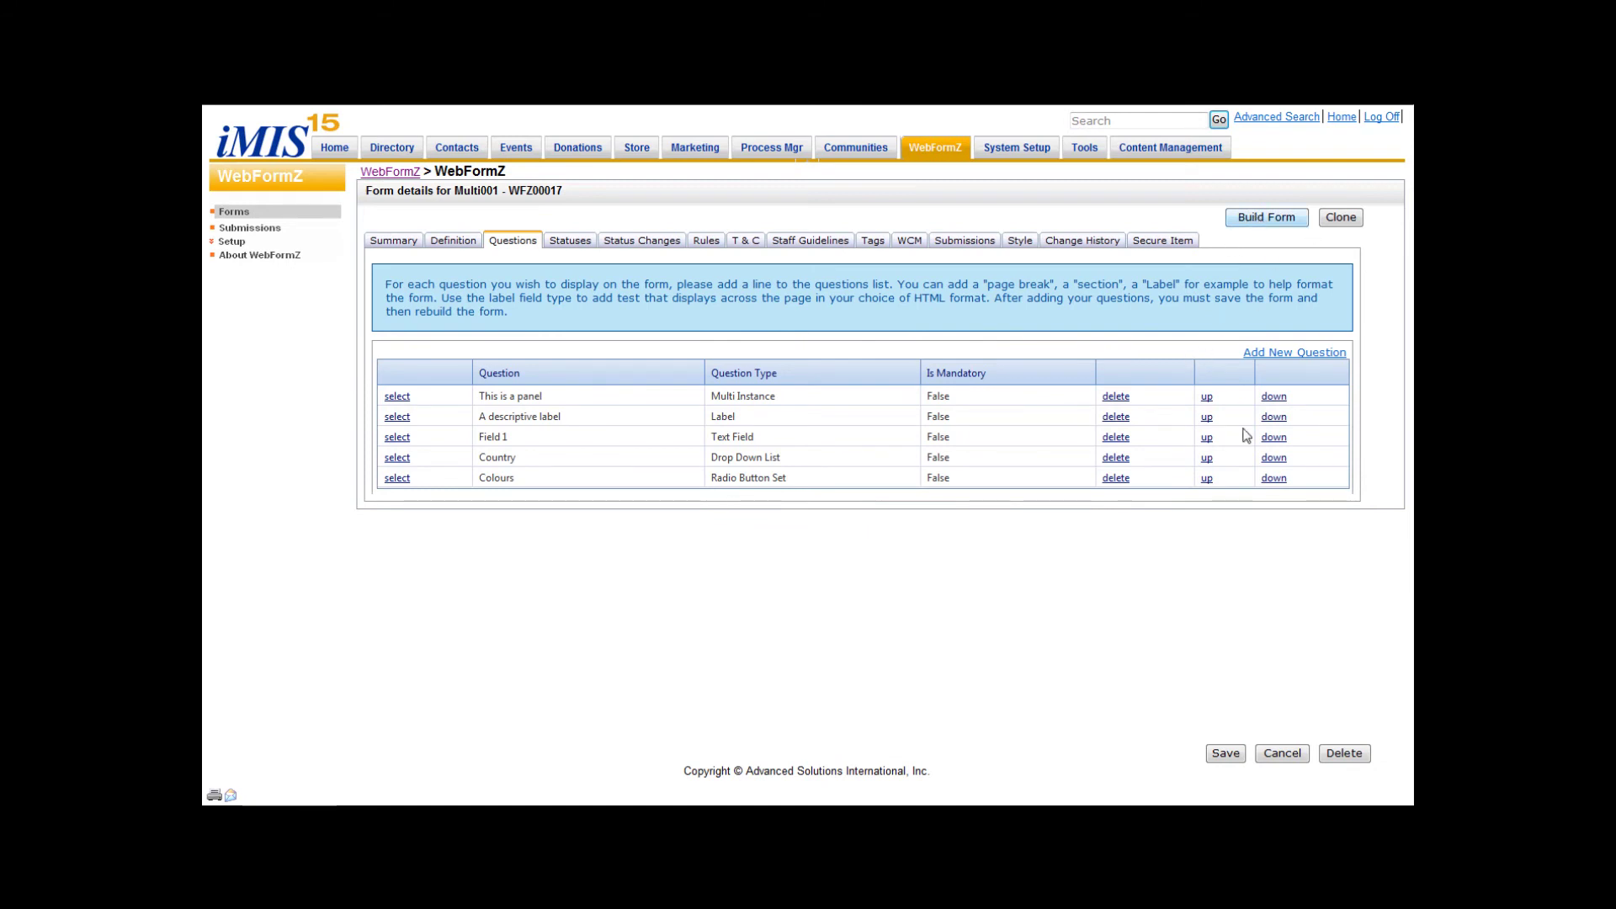
{"action": "left_click", "coordinate": [1218, 751]}
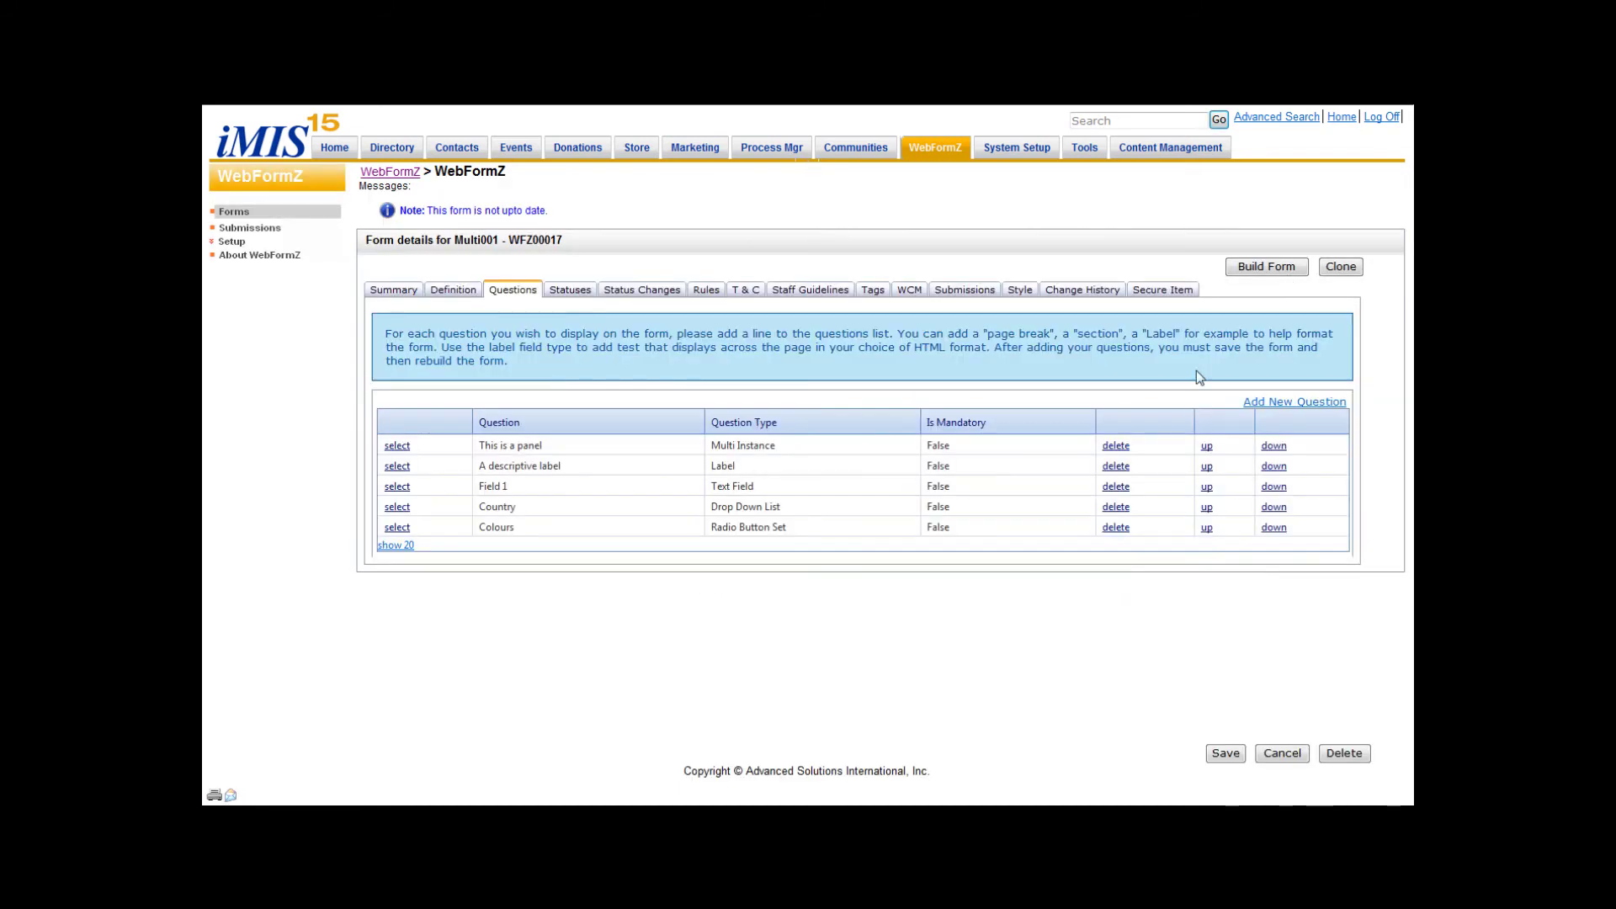
{"action": "left_click", "coordinate": [1264, 267]}
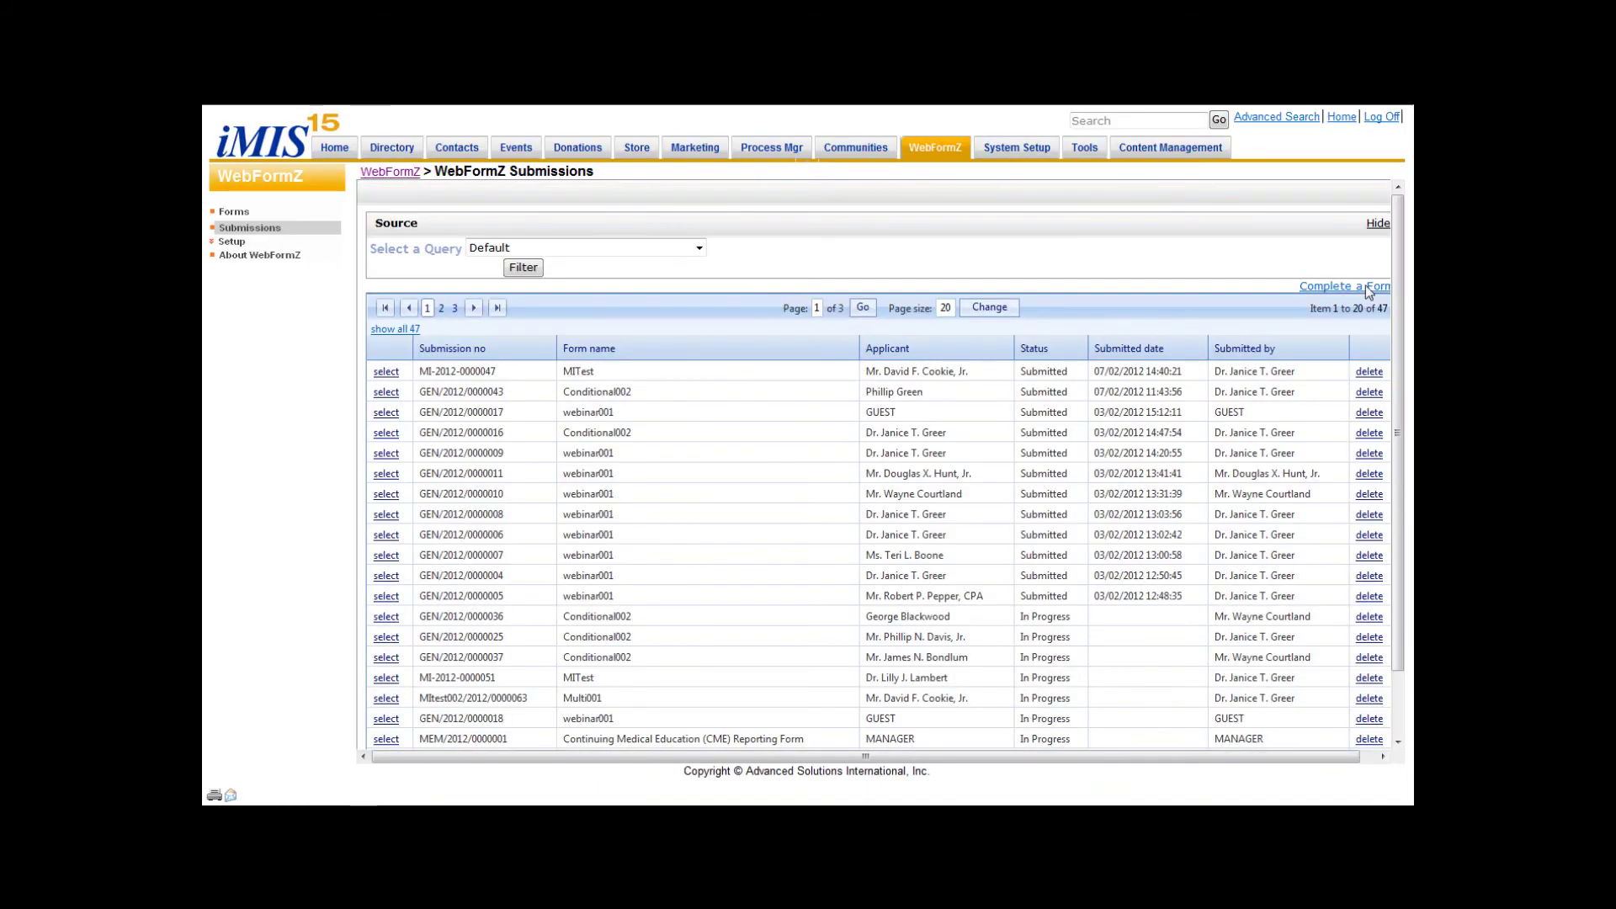
Step: Start a new submission of the Multi001 form from the WebFormZ submissions list
{"action": "left_click", "coordinate": [1364, 288]}
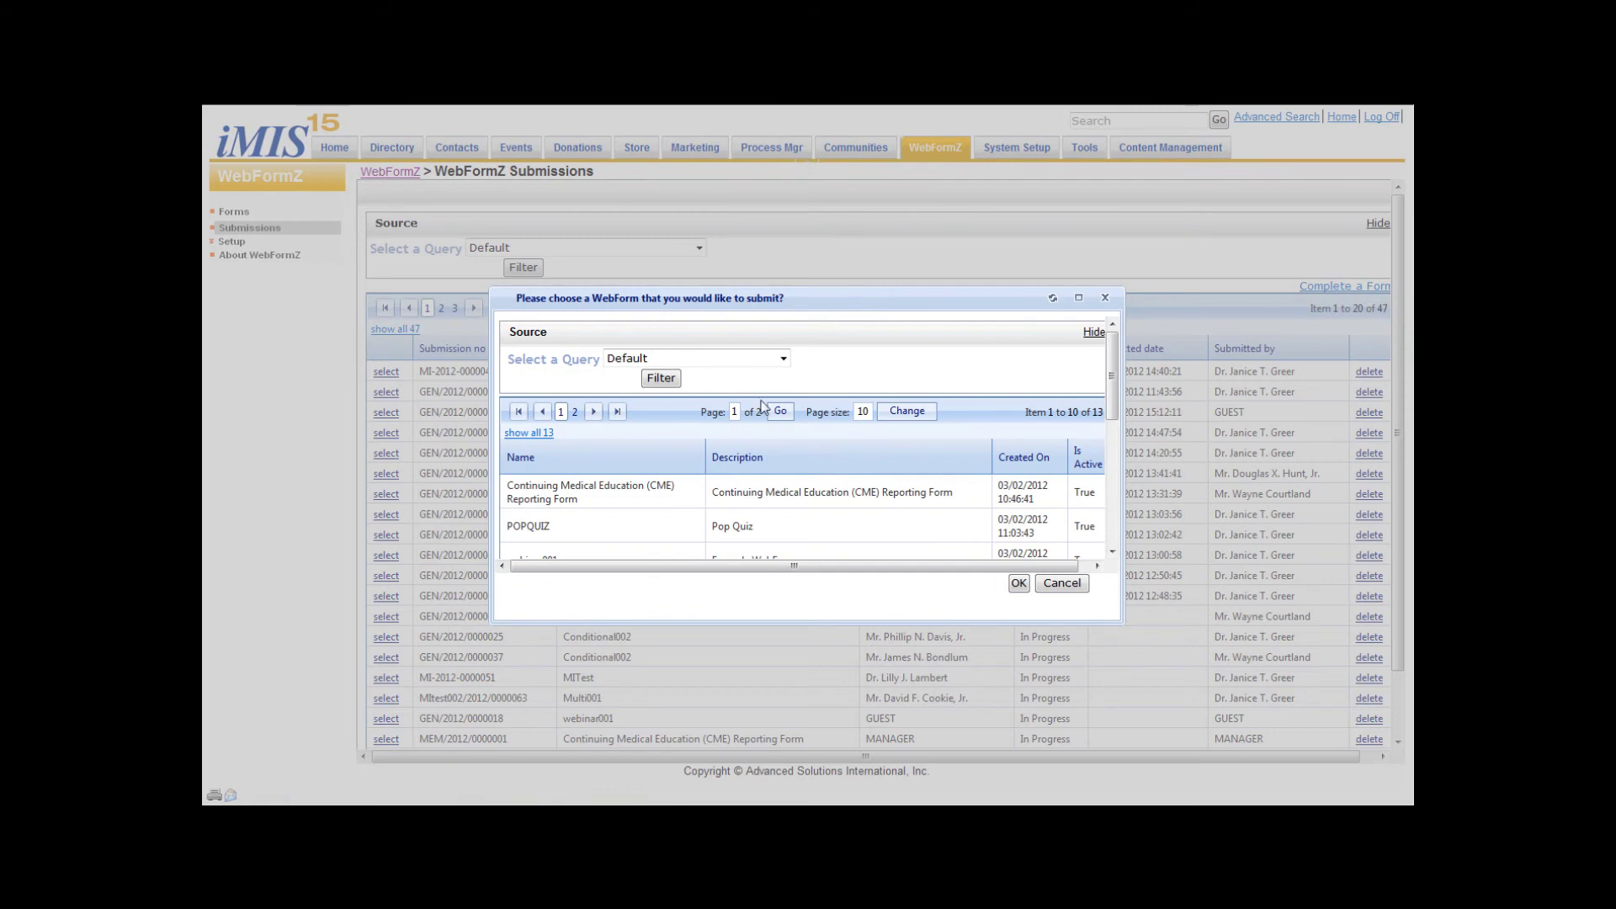
{"action": "left_click", "coordinate": [593, 411]}
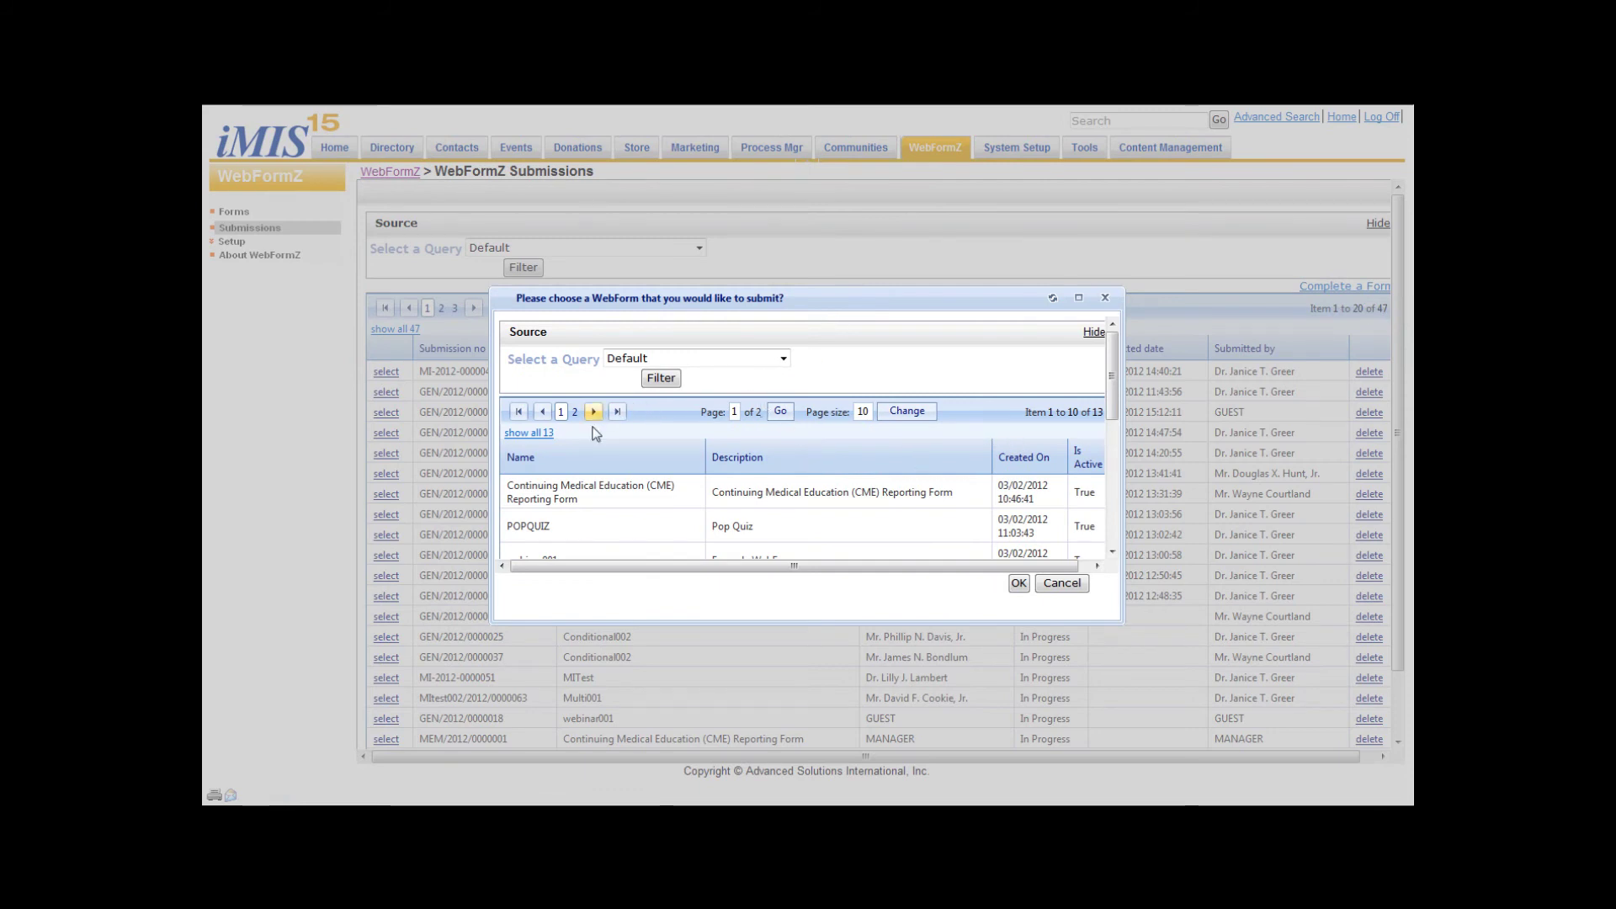
{"action": "left_click", "coordinate": [538, 516]}
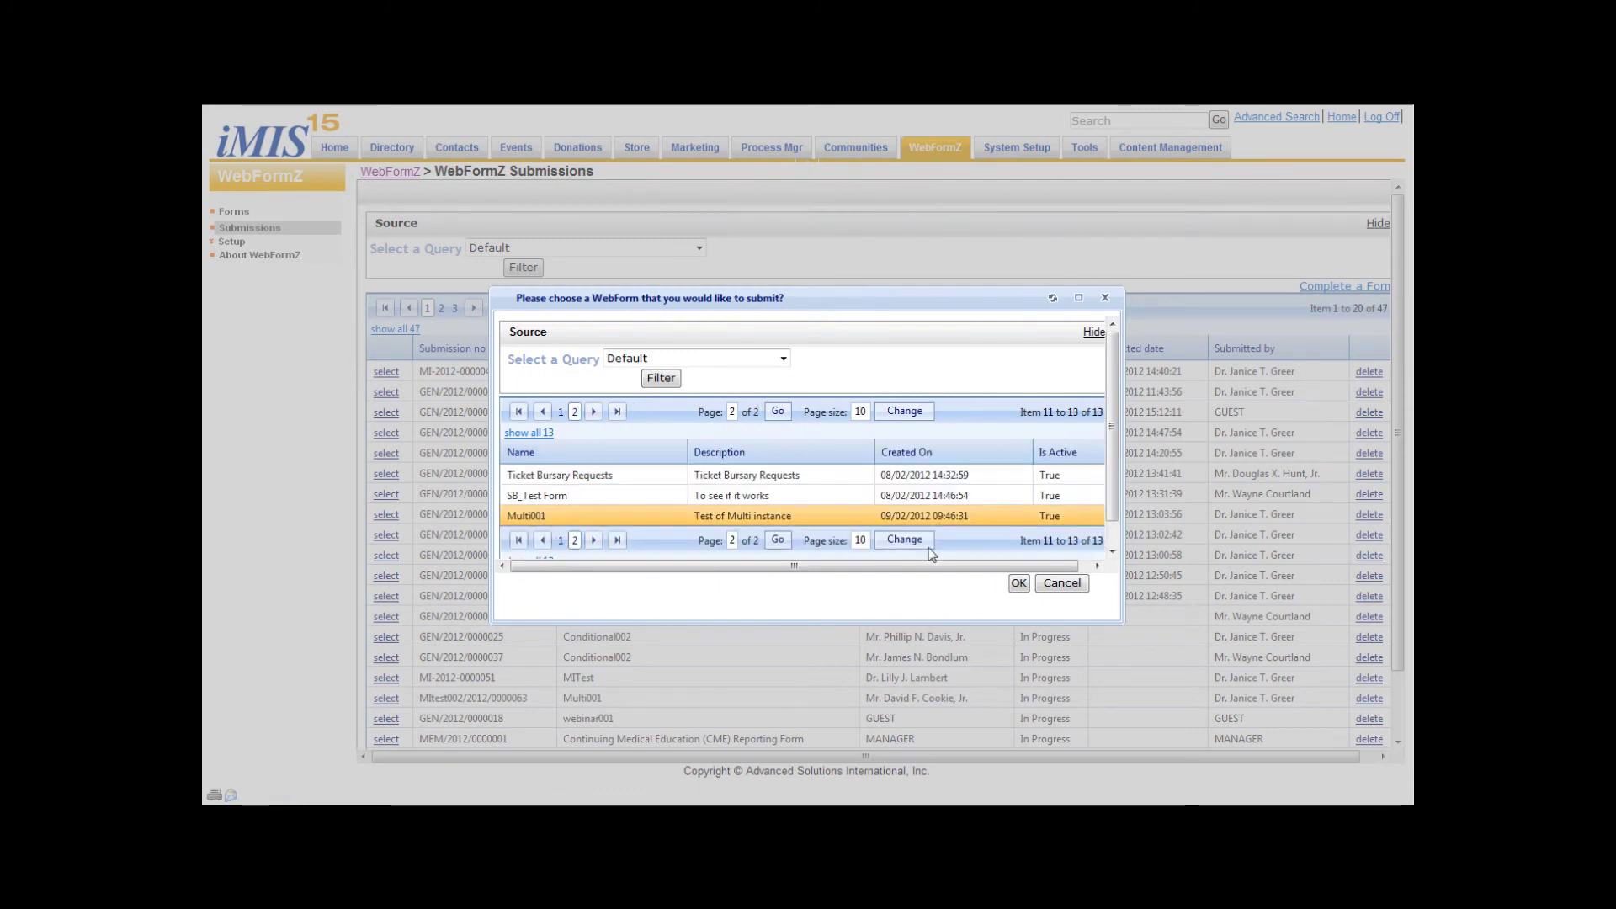
{"action": "left_click", "coordinate": [1018, 583]}
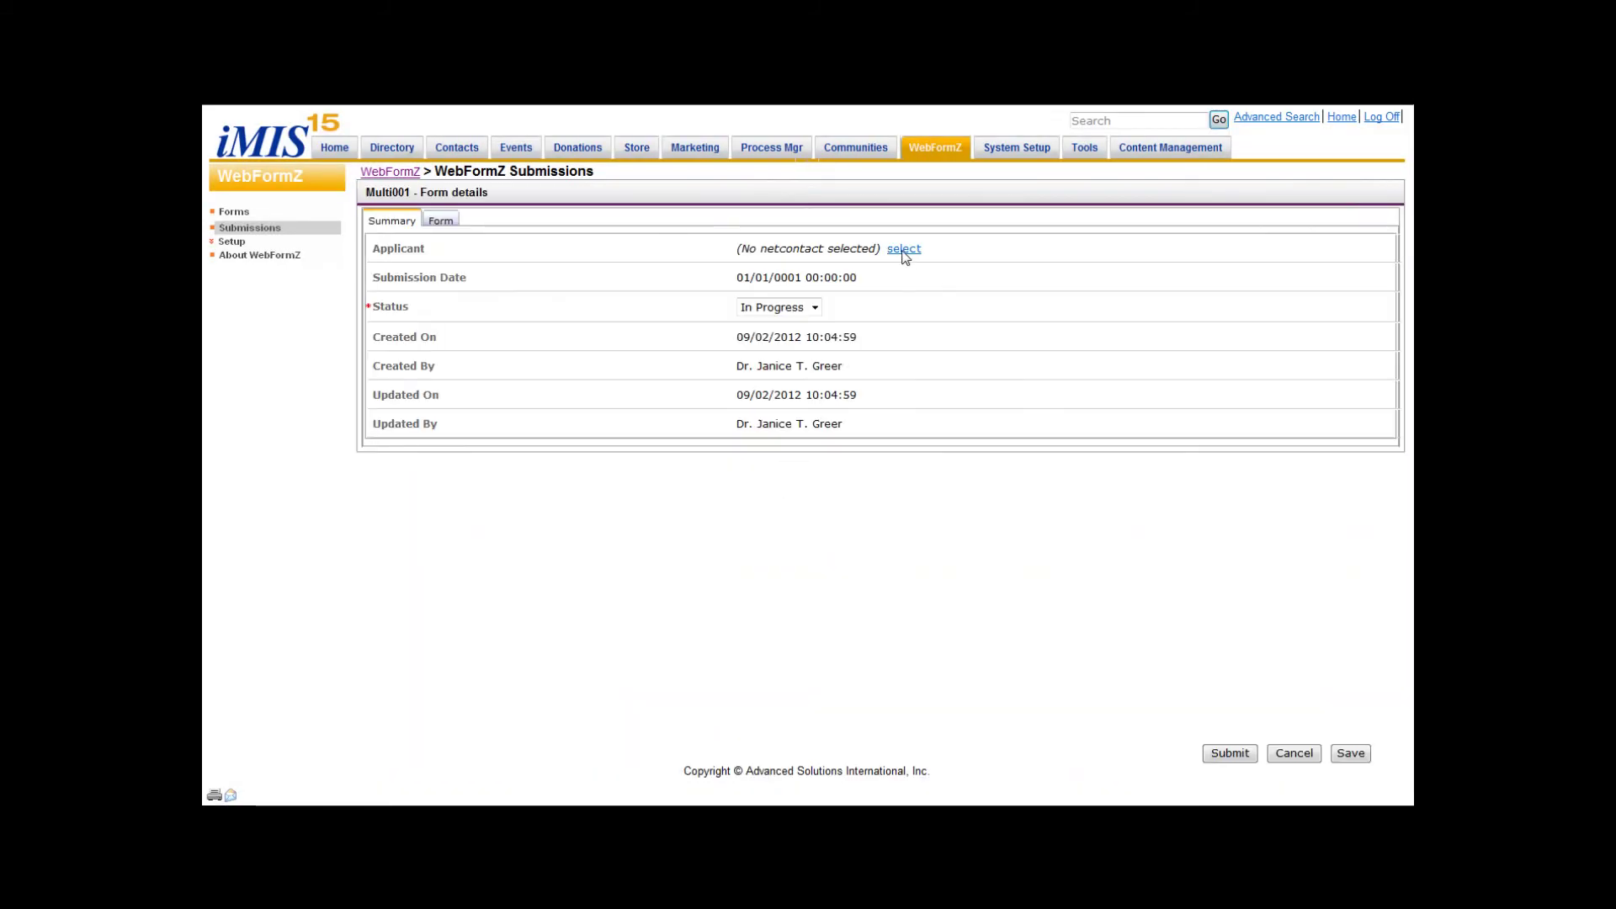
Step: Assign the submission's applicant by filtering contacts on a contact ID, and display the form's panel and instruction label
{"action": "left_click", "coordinate": [904, 250]}
{"action": "type", "text": "112"}
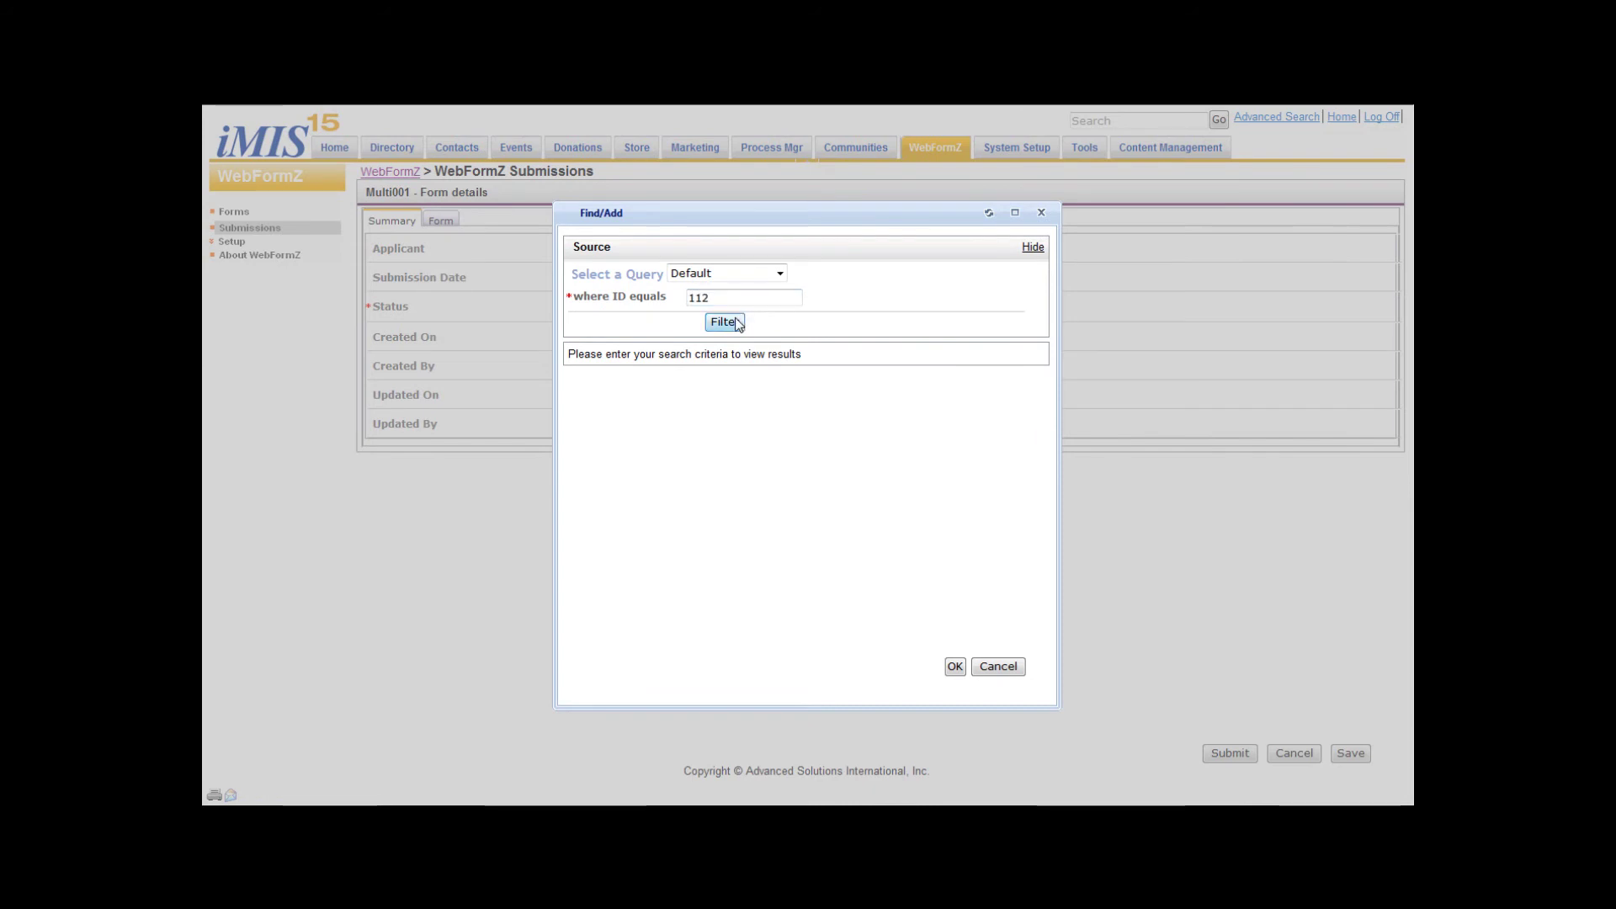
{"action": "left_click", "coordinate": [729, 323]}
{"action": "left_click", "coordinate": [612, 407]}
{"action": "left_click", "coordinate": [951, 666]}
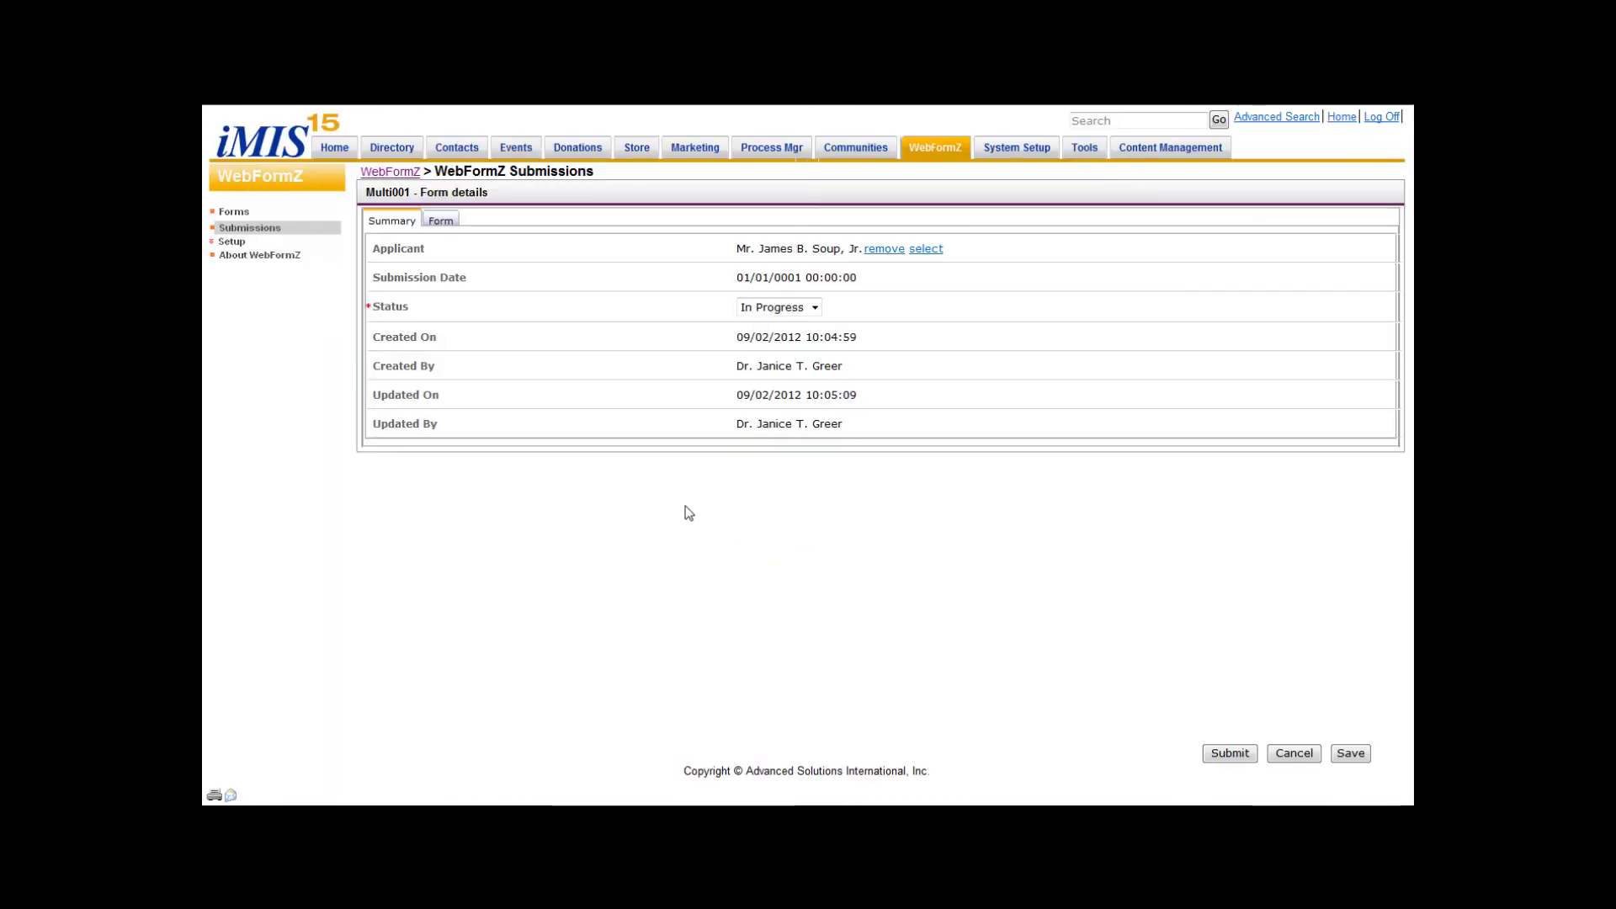
{"action": "left_click", "coordinate": [440, 221]}
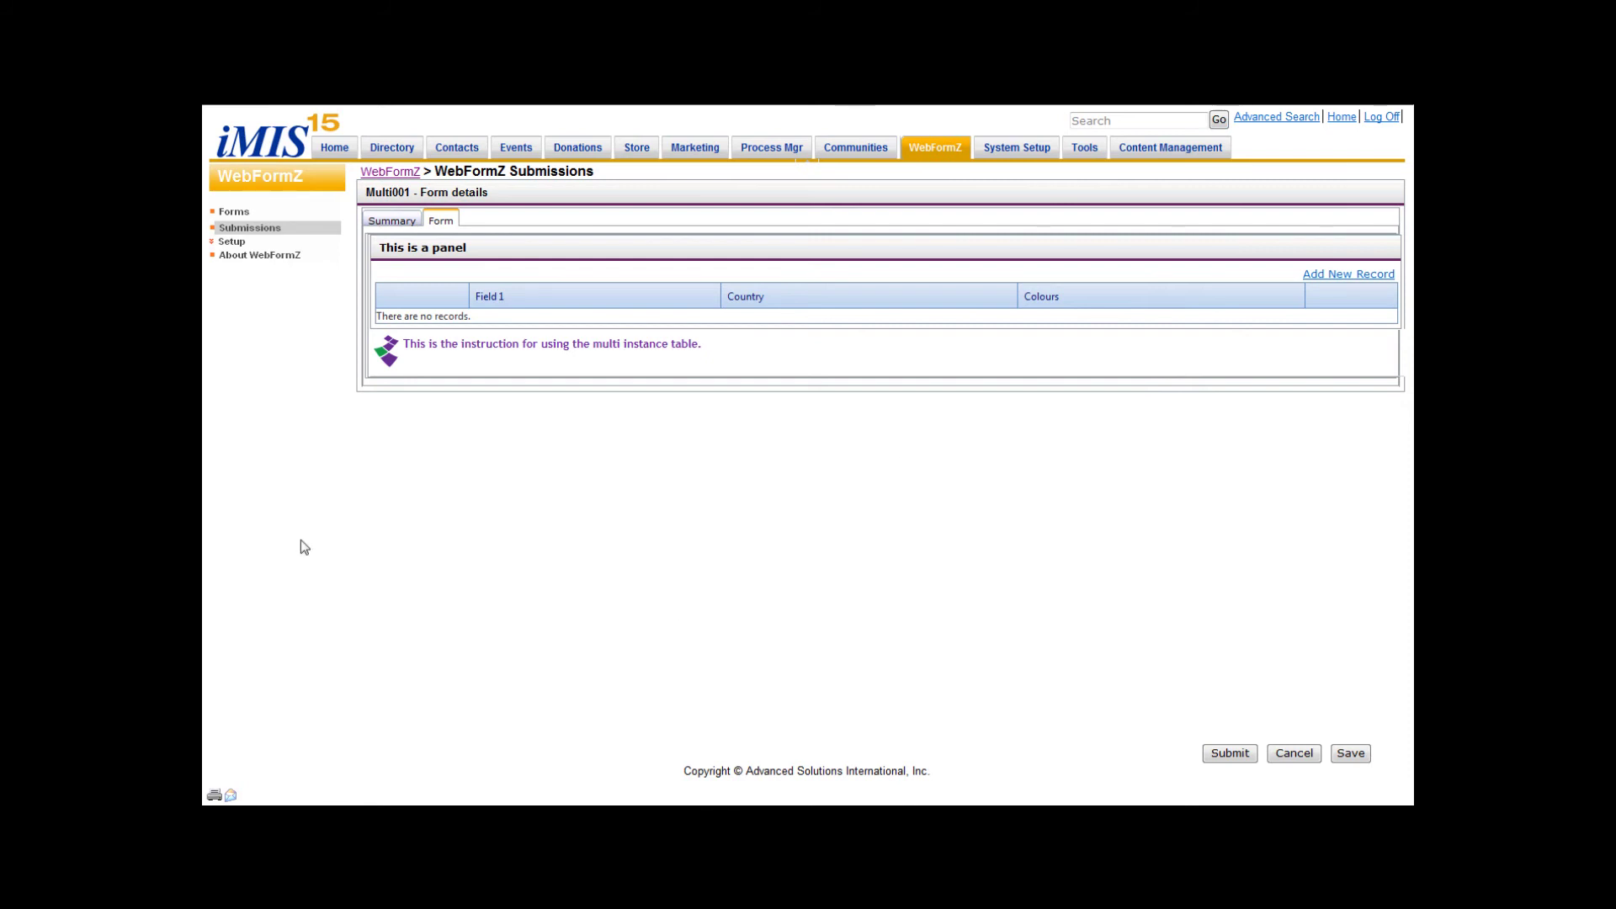
Step: In Multi001's WCM configuration, enable Create Sitemap Links, with Website set to WebFormZ and Sitemap Folder set to Forms
{"action": "left_click", "coordinate": [235, 214]}
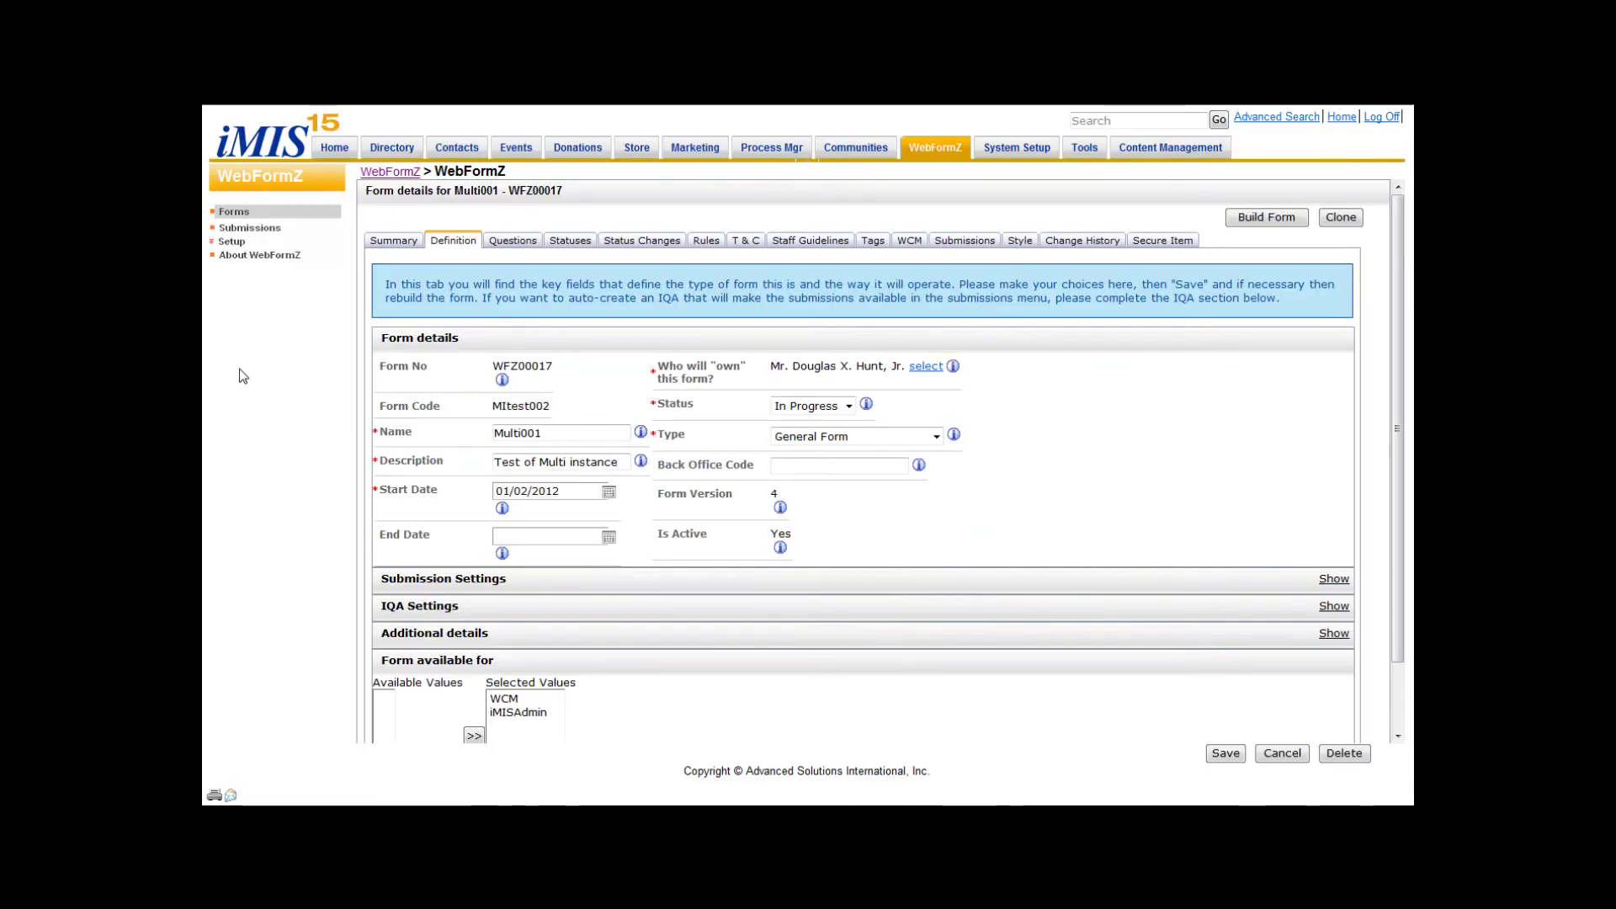
{"action": "left_click", "coordinate": [915, 244]}
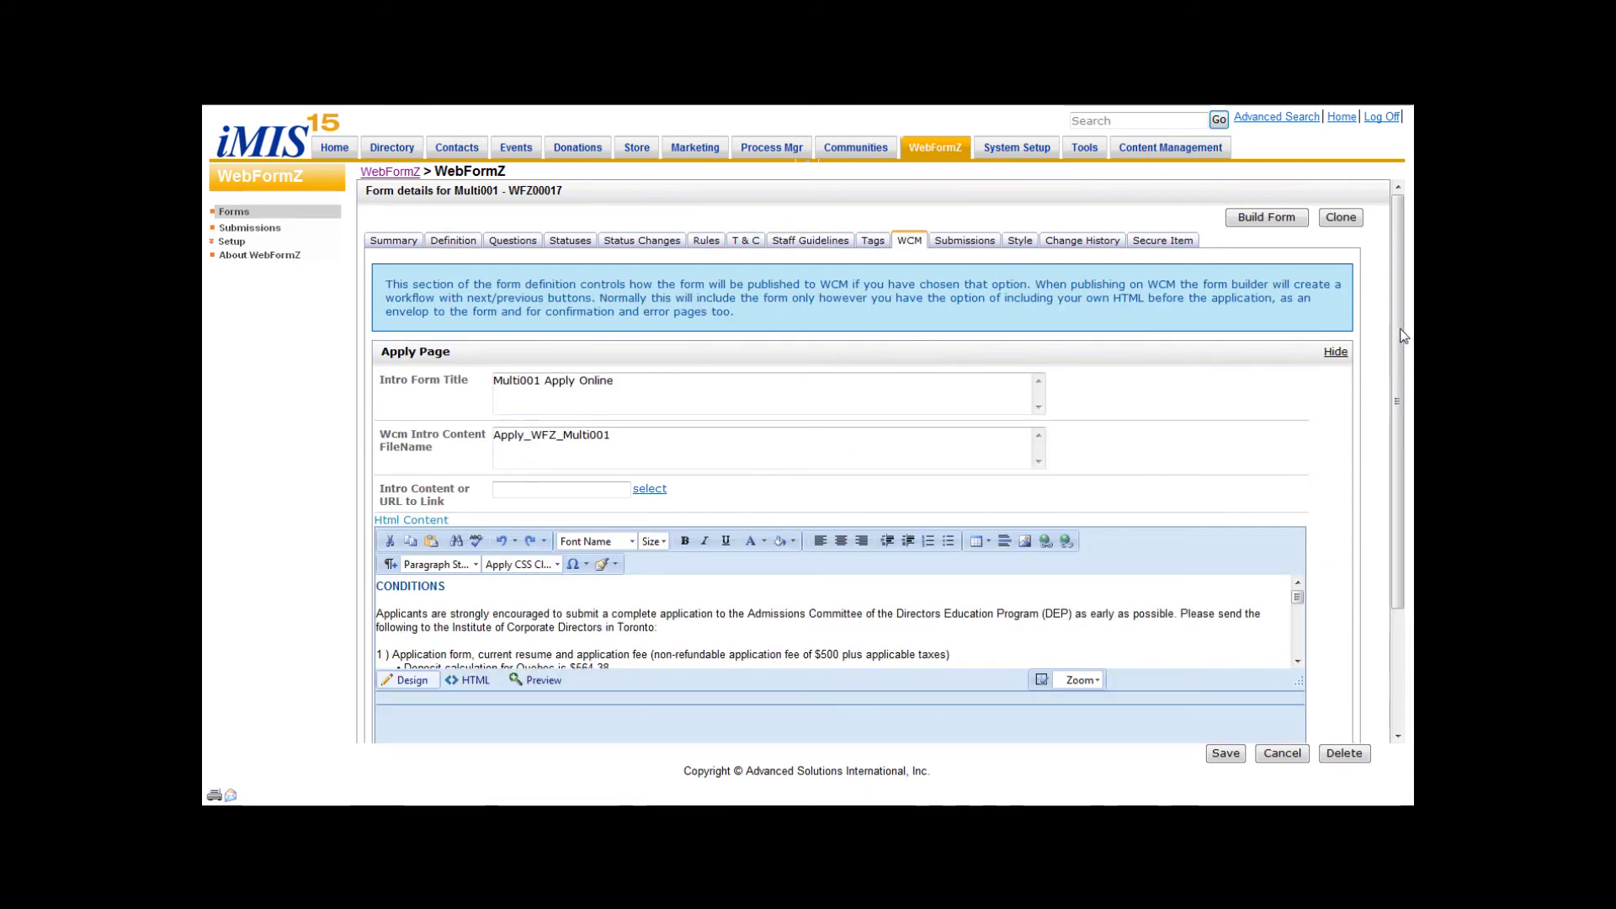
{"action": "scroll", "coordinate": [1396, 332], "scroll_direction": "down", "scroll_amount": 3}
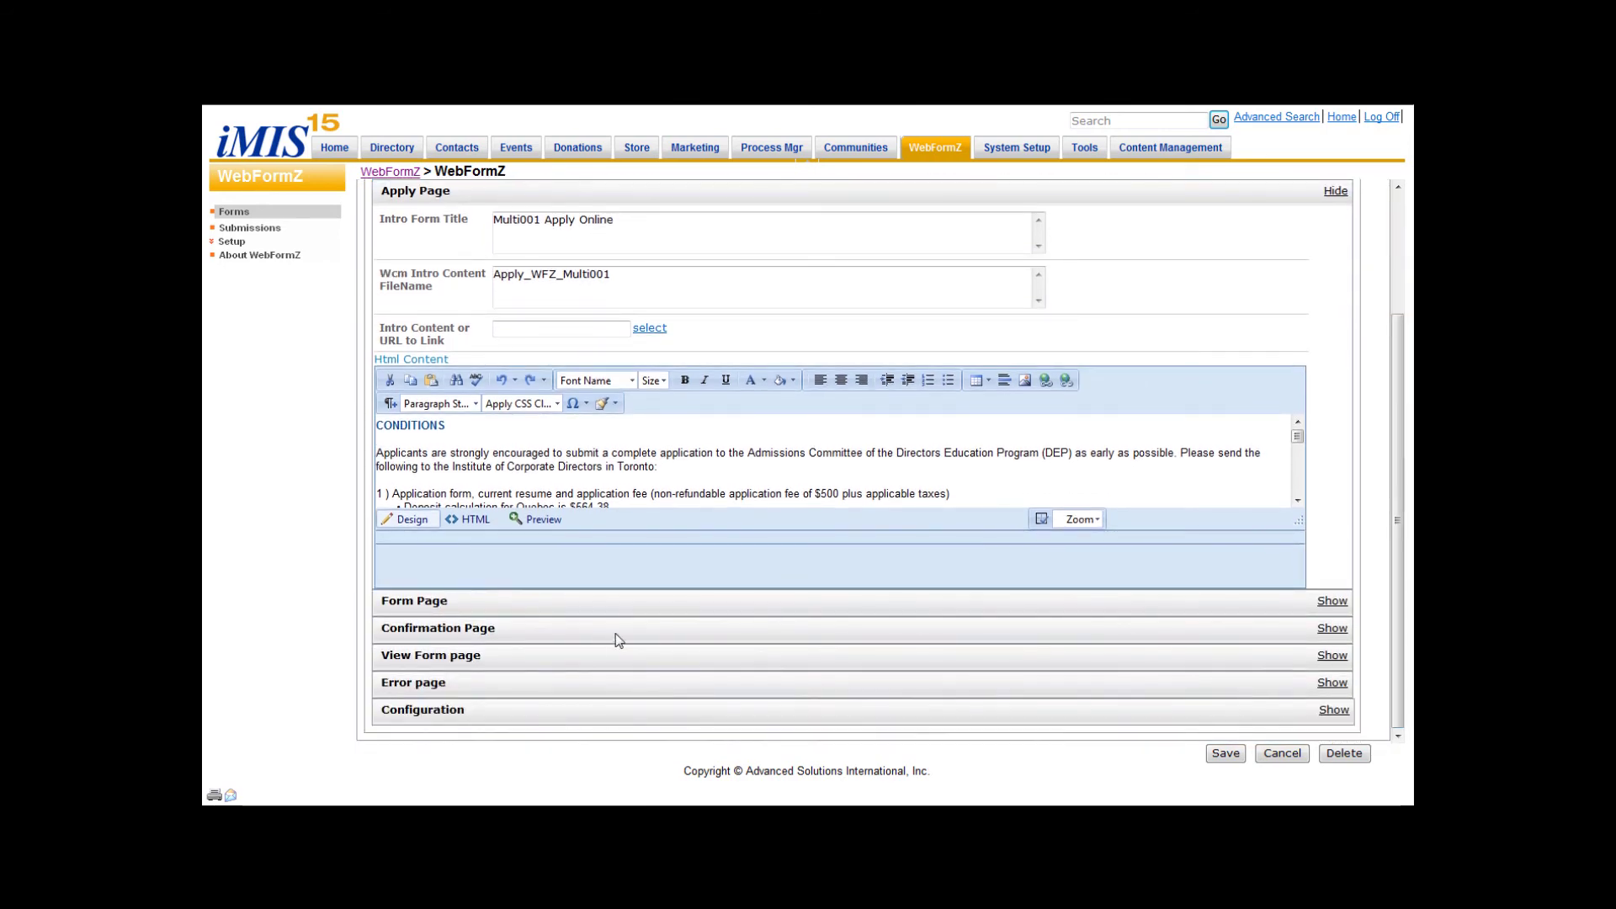
{"action": "left_click", "coordinate": [424, 710]}
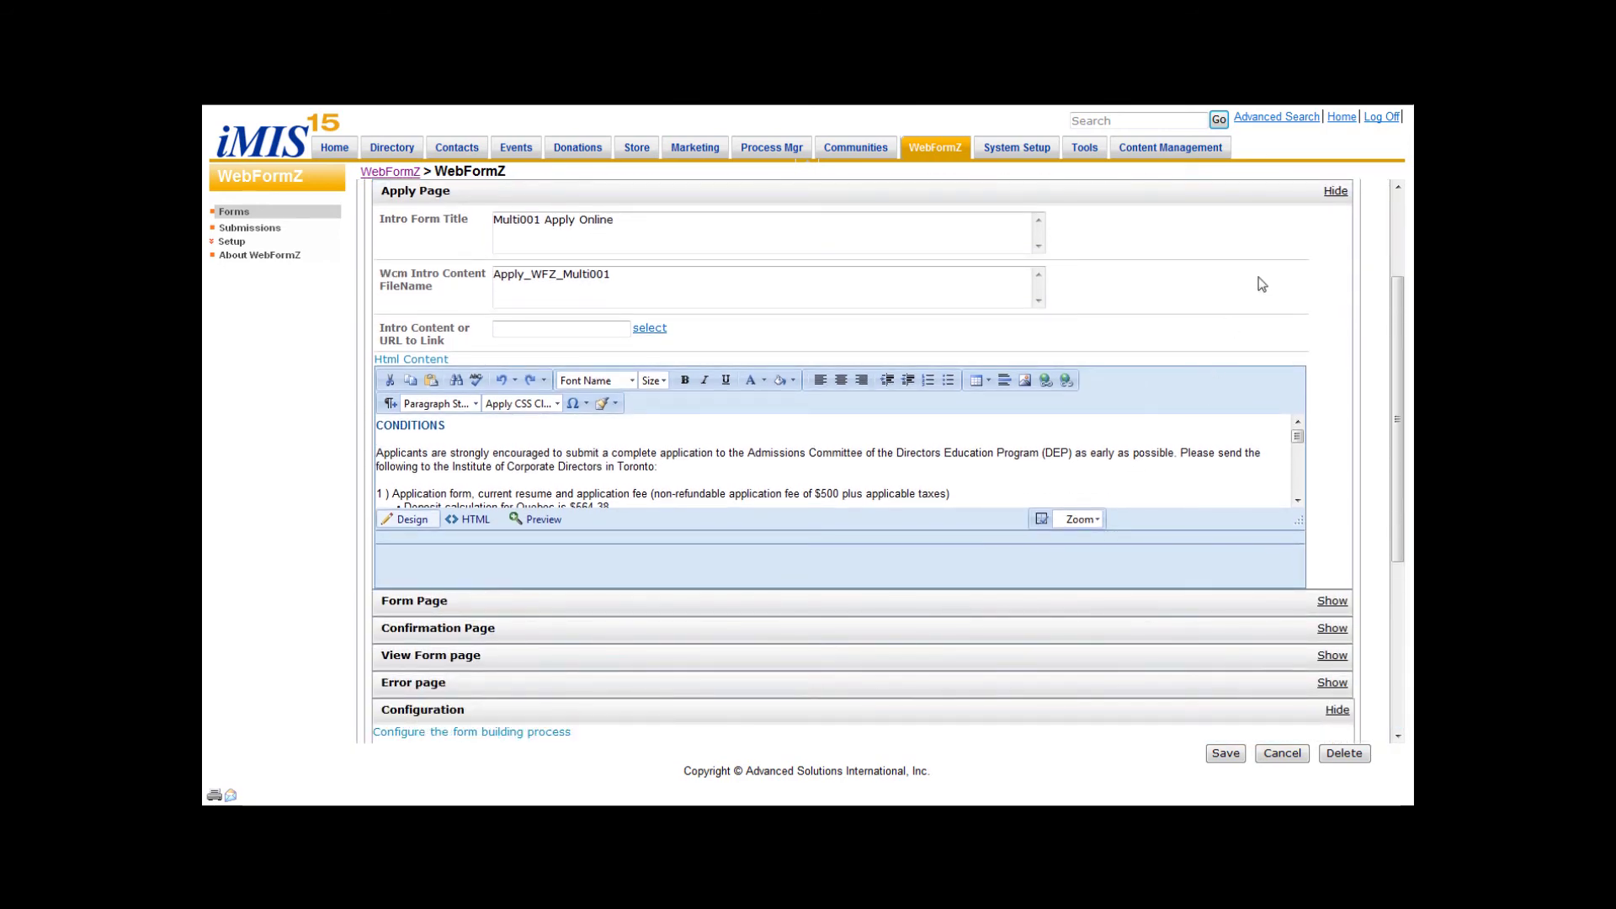
{"action": "scroll", "coordinate": [1403, 290], "scroll_direction": "down", "scroll_amount": 6}
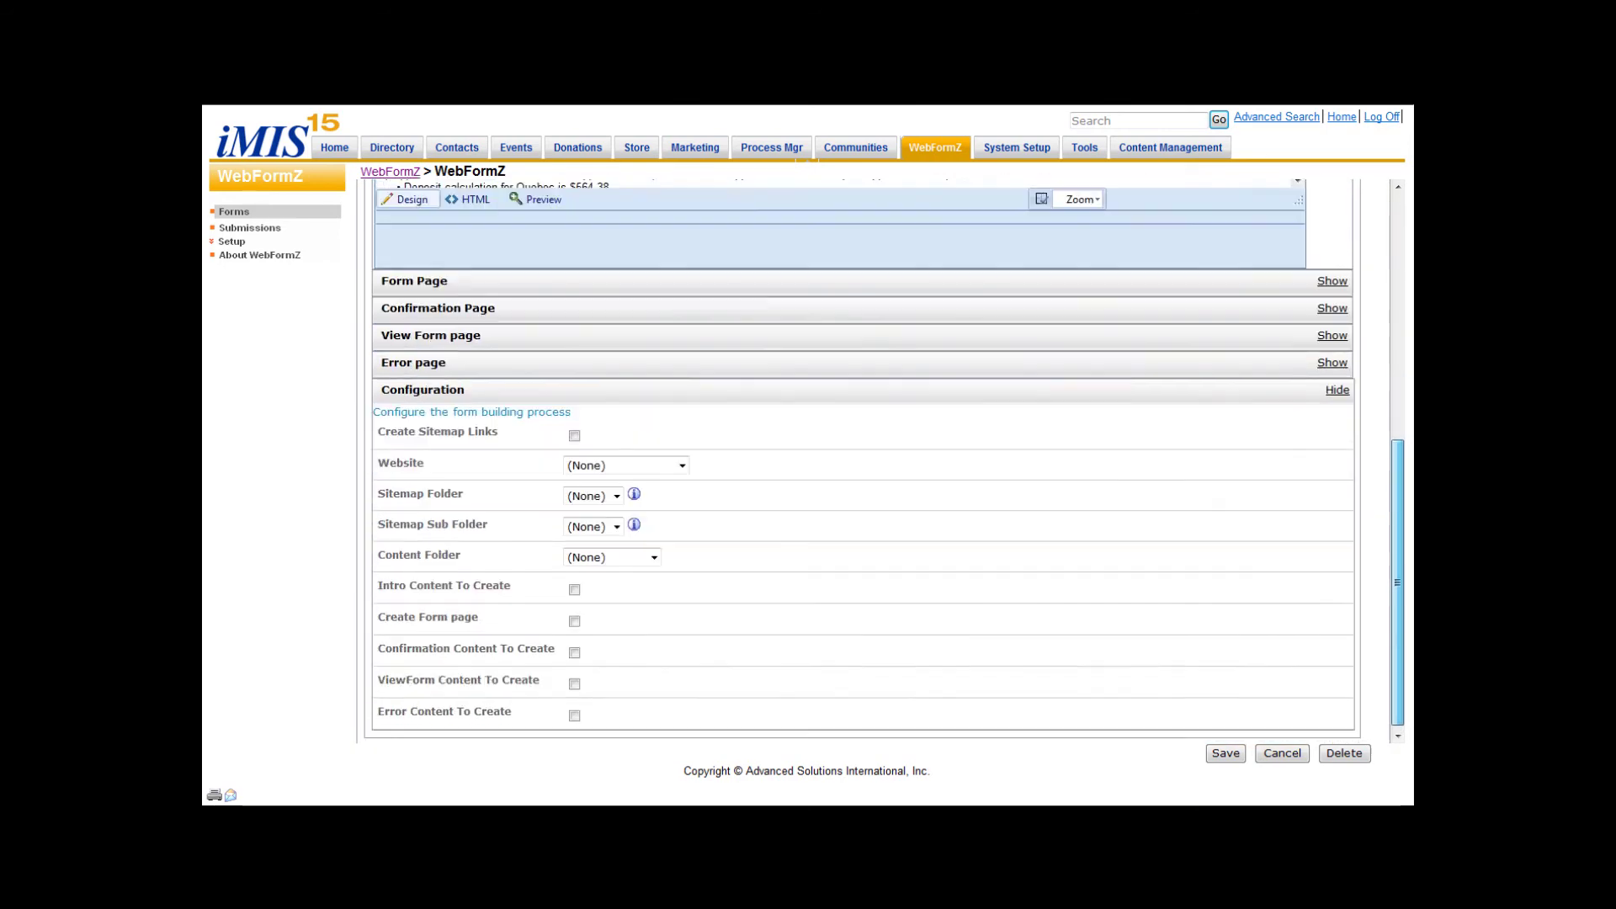
{"action": "left_click", "coordinate": [574, 430]}
{"action": "left_click", "coordinate": [619, 458]}
{"action": "left_click", "coordinate": [609, 519]}
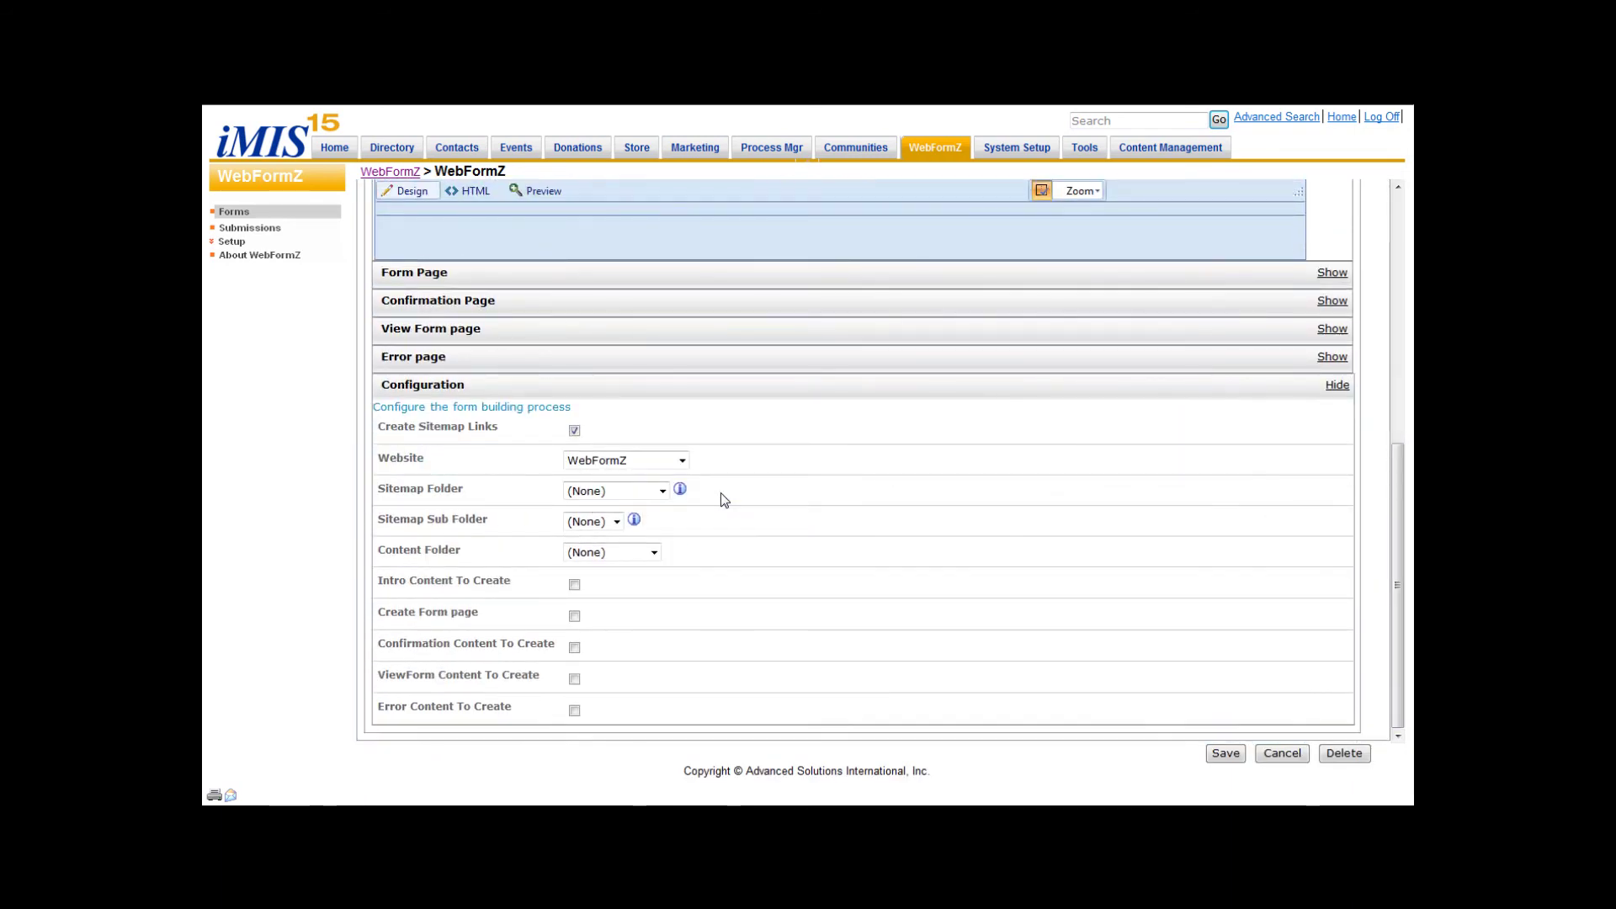
{"action": "left_click", "coordinate": [601, 494]}
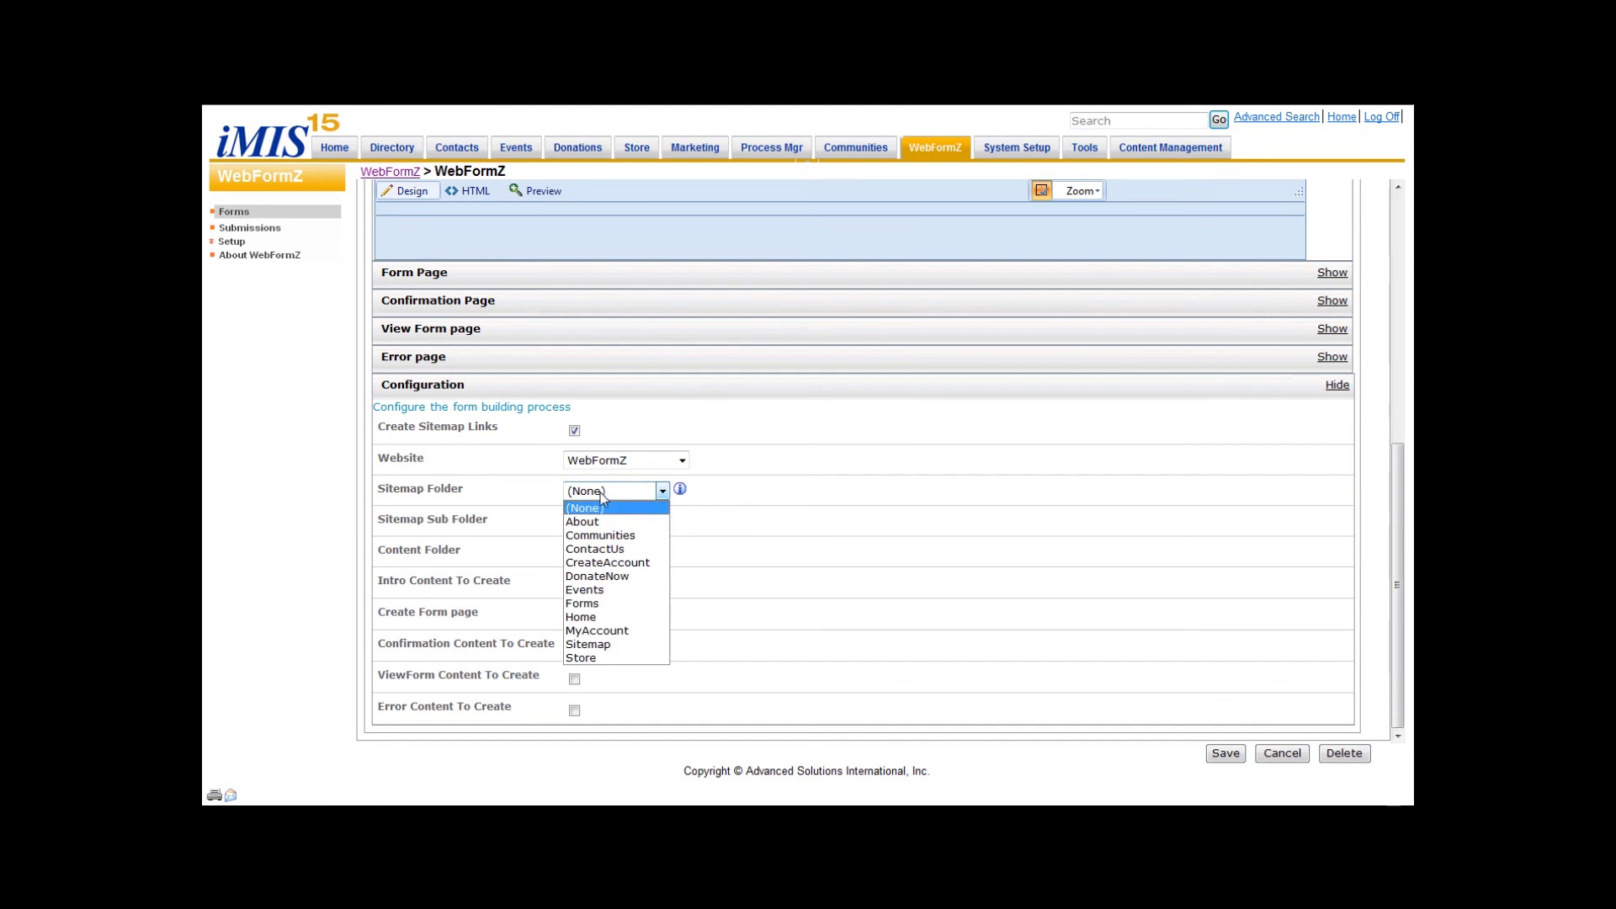
{"action": "key", "text": "Down"}
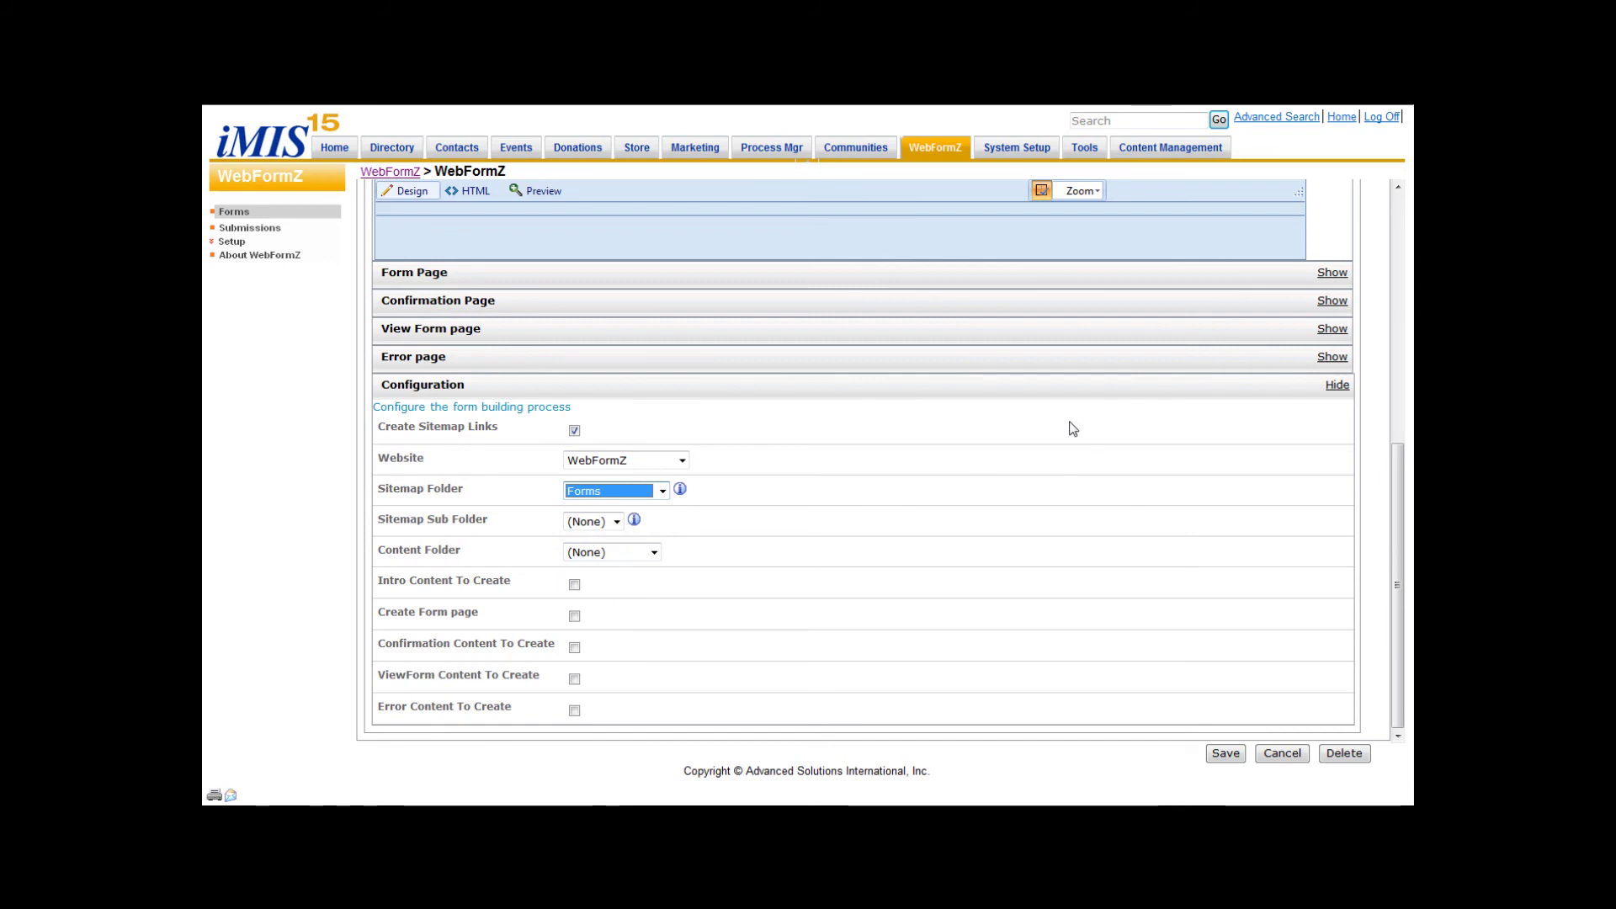
Step: Set the WCM Content Folder to @/WebFormZ and enable Create Form page
{"action": "scroll", "coordinate": [867, 463], "scroll_direction": "up", "scroll_amount": 5}
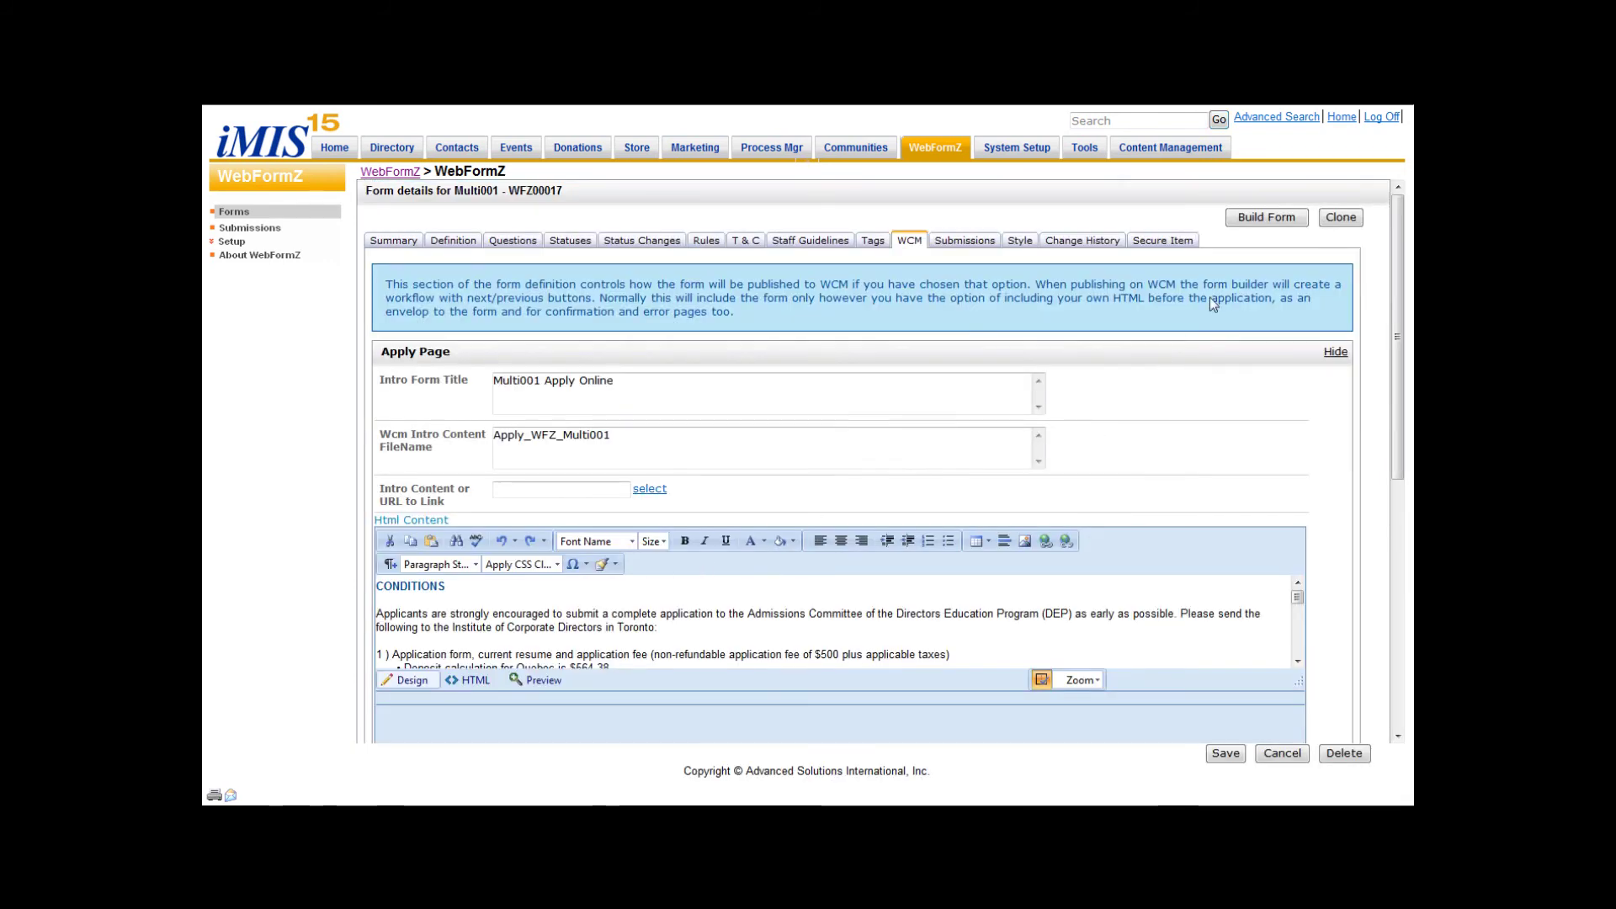
{"action": "scroll", "coordinate": [1403, 303], "scroll_direction": "down", "scroll_amount": 2}
{"action": "scroll", "coordinate": [1365, 623], "scroll_direction": "down", "scroll_amount": 3}
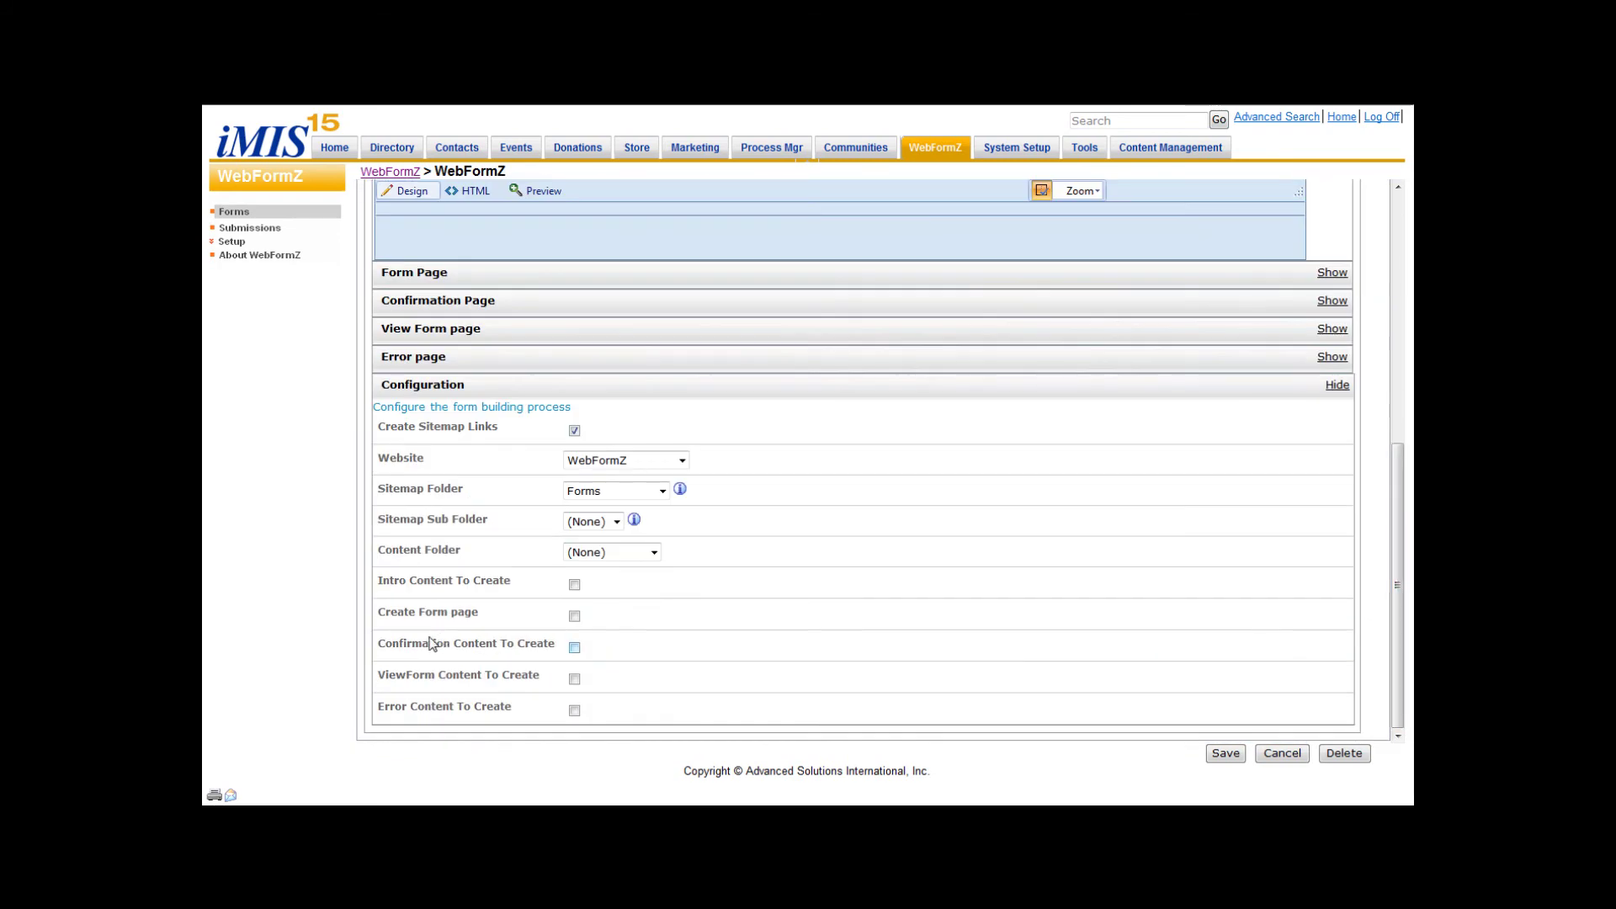
{"action": "left_click", "coordinate": [599, 553]}
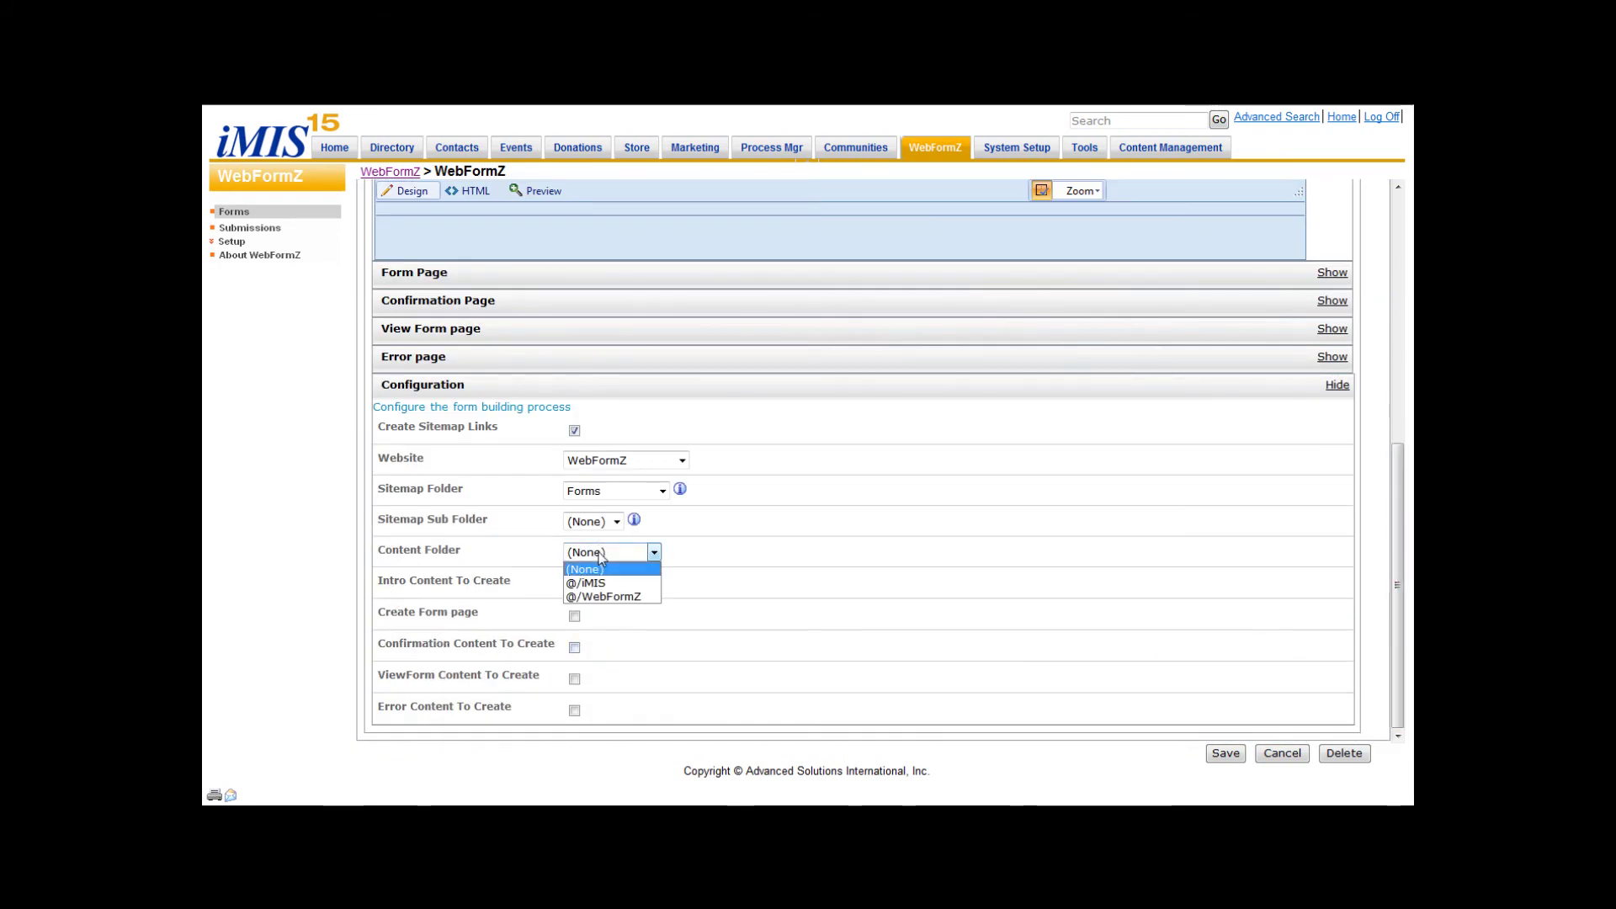
{"action": "left_click", "coordinate": [603, 597]}
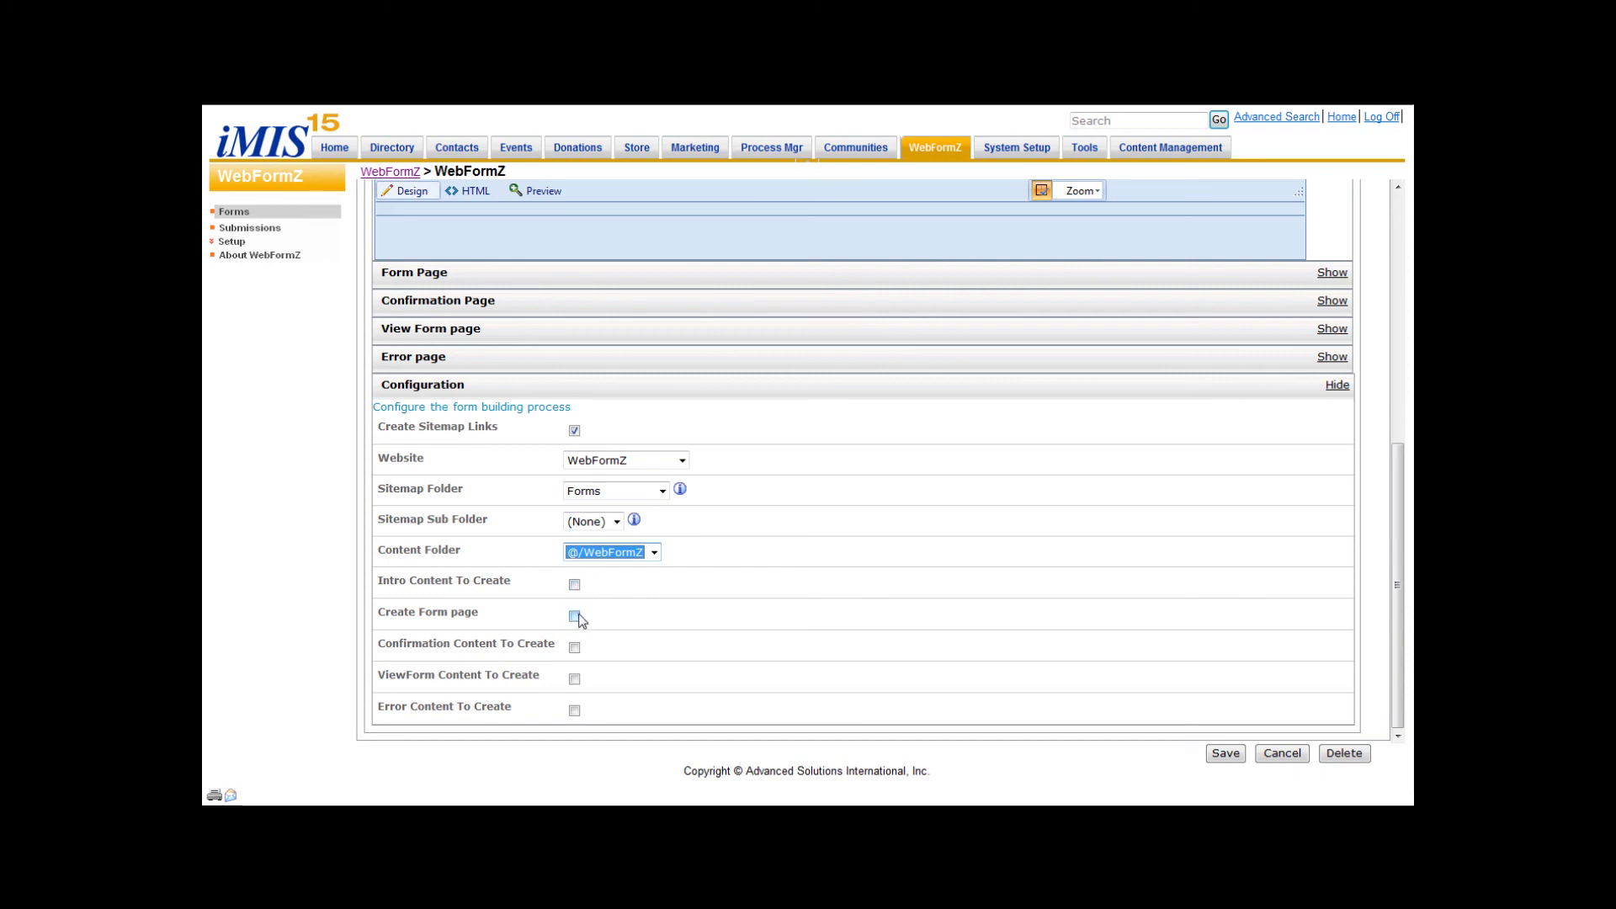
{"action": "left_click", "coordinate": [575, 616]}
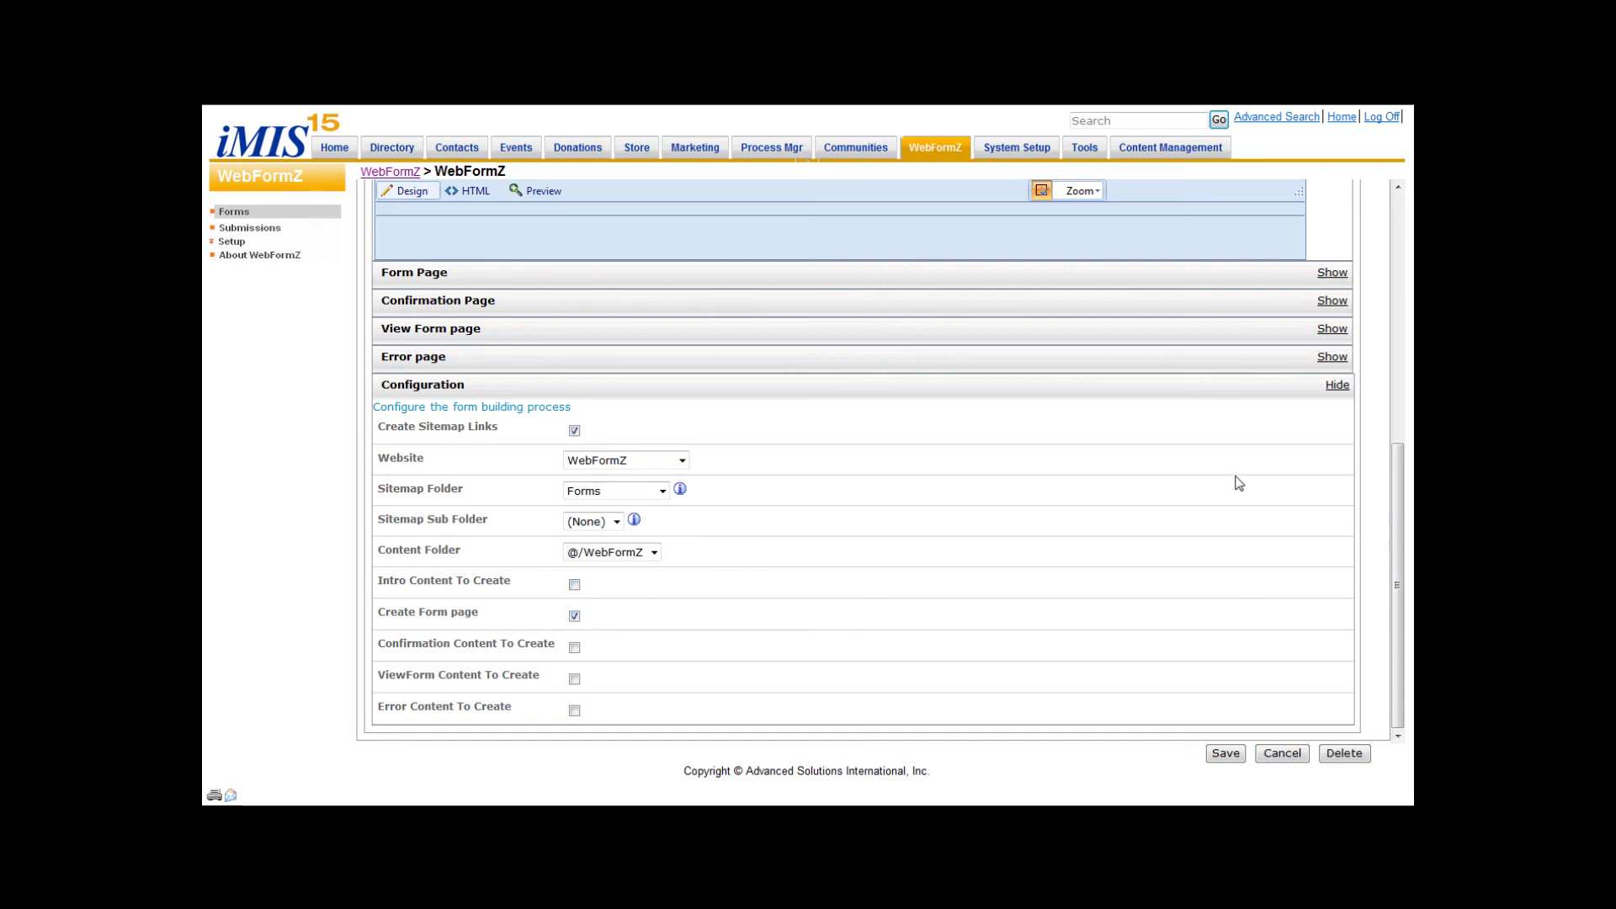
Step: Delete all of the filler HTML source from the WCM Form Page content
{"action": "left_click_drag", "start_coordinate": [1397, 483], "coordinate": [1393, 192]}
{"action": "left_click_drag", "start_coordinate": [1398, 339], "coordinate": [1398, 530]}
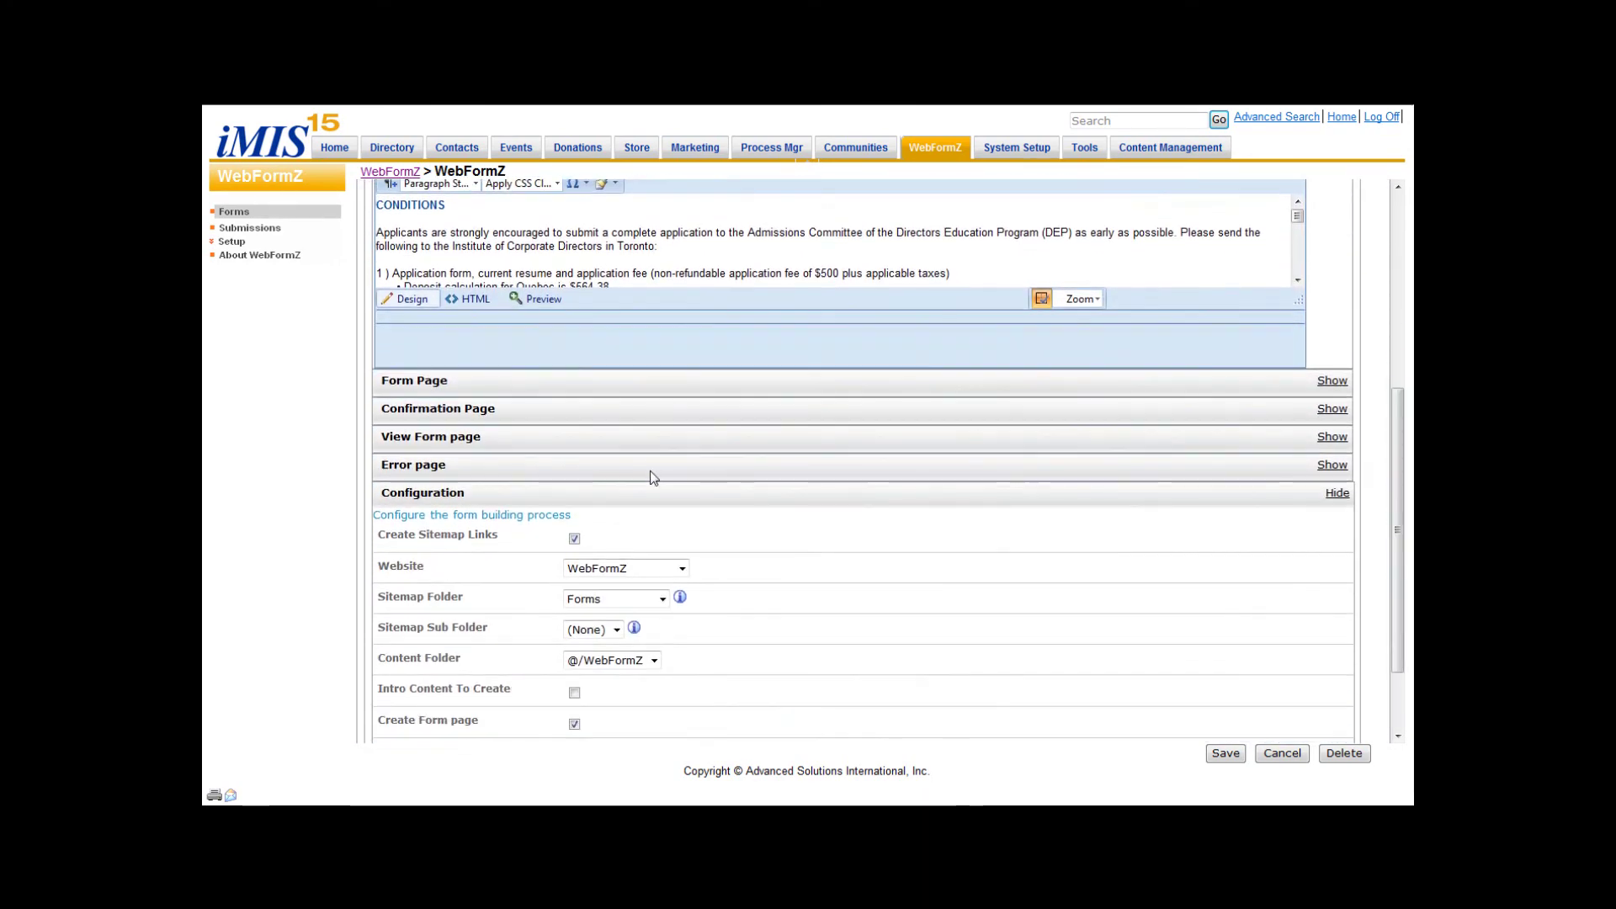
{"action": "left_click", "coordinate": [414, 383]}
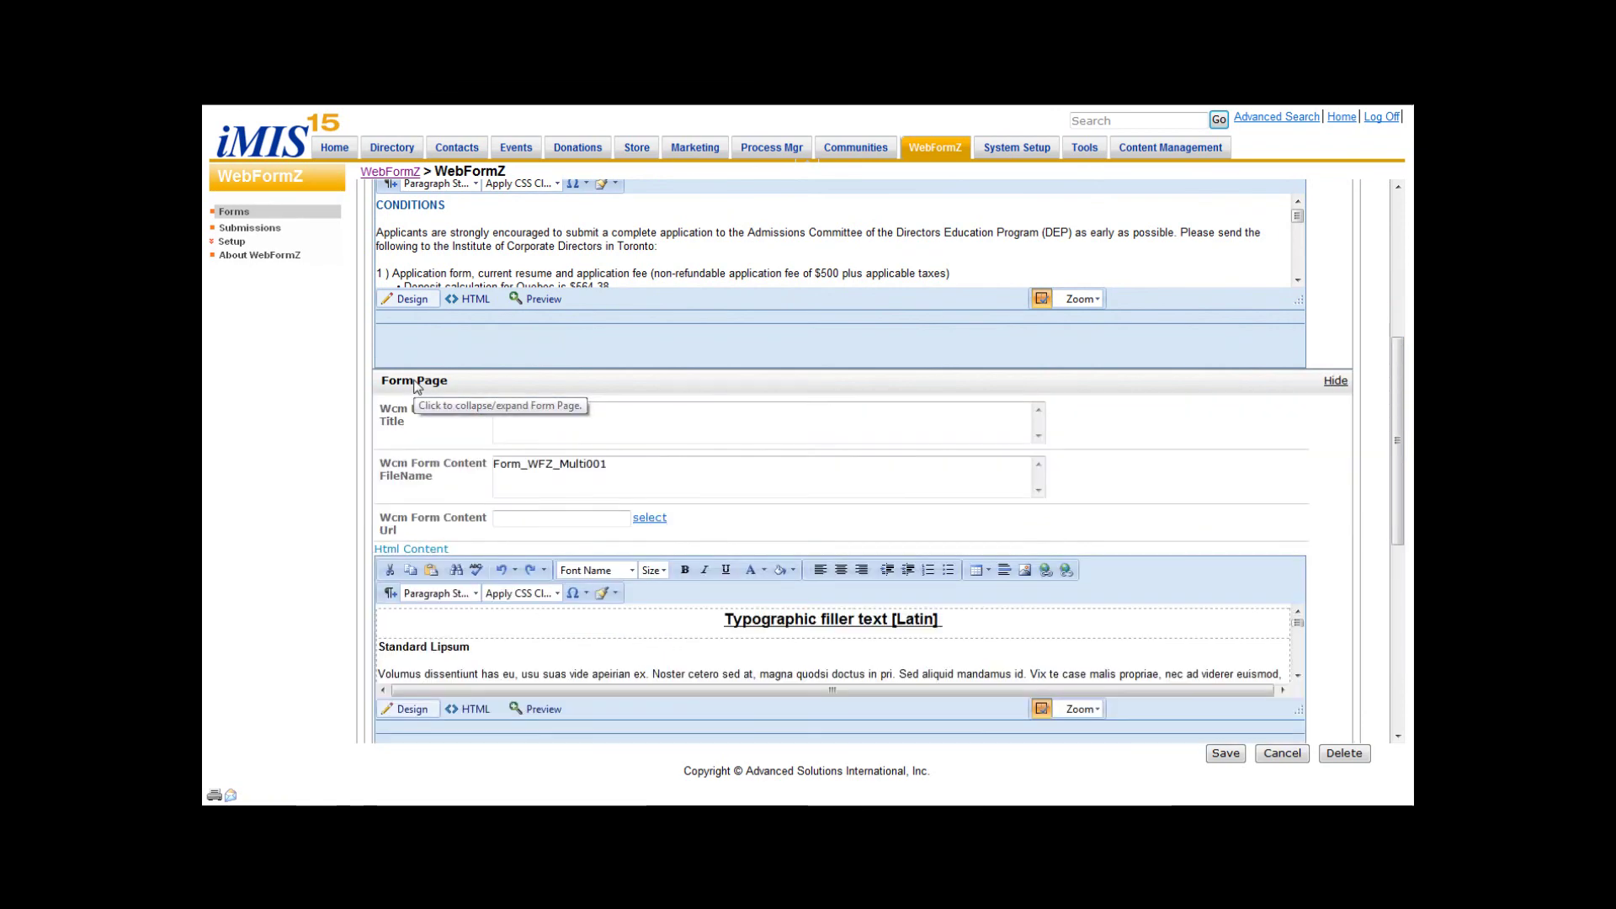
{"action": "left_click_drag", "start_coordinate": [1398, 425], "coordinate": [1398, 513]}
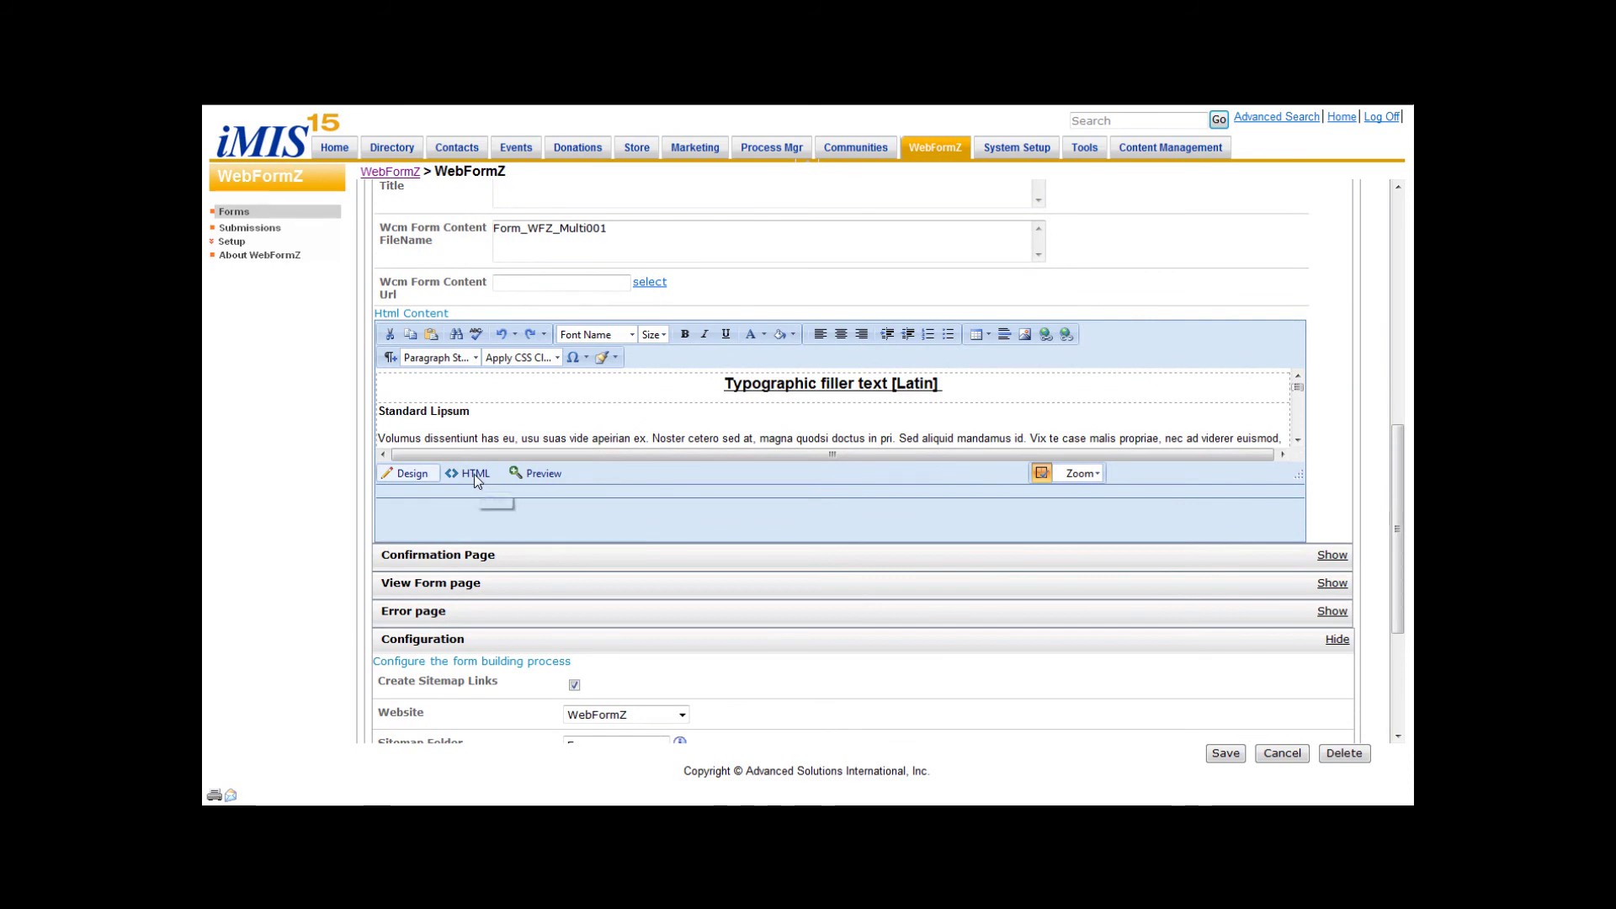
{"action": "left_click", "coordinate": [473, 473]}
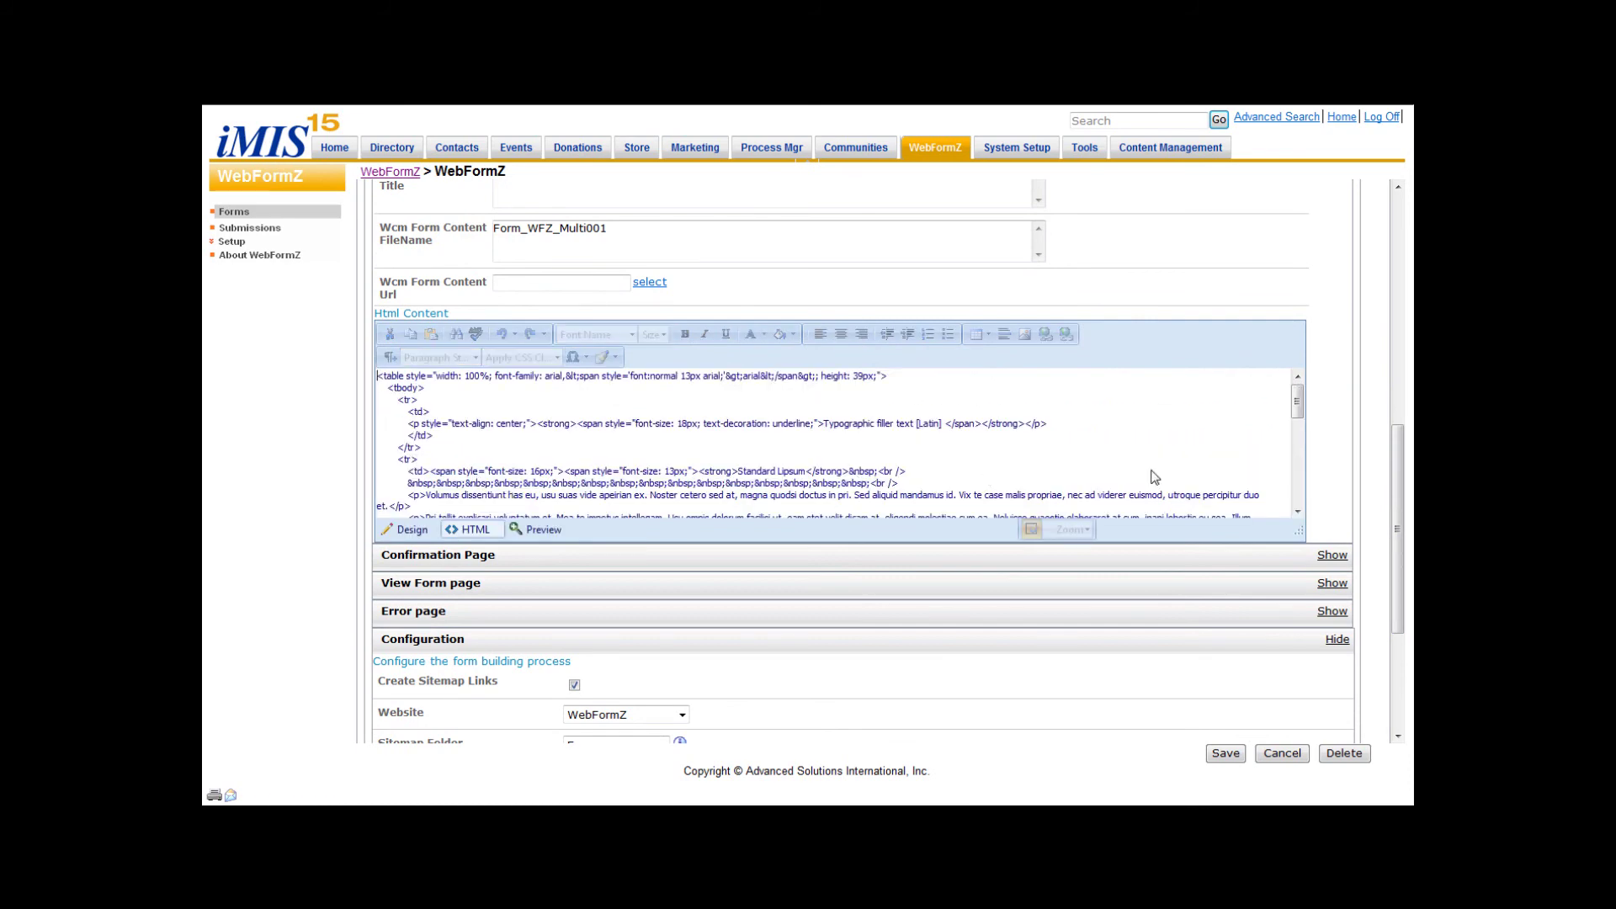
{"action": "left_click_drag", "start_coordinate": [1299, 395], "coordinate": [1302, 472]}
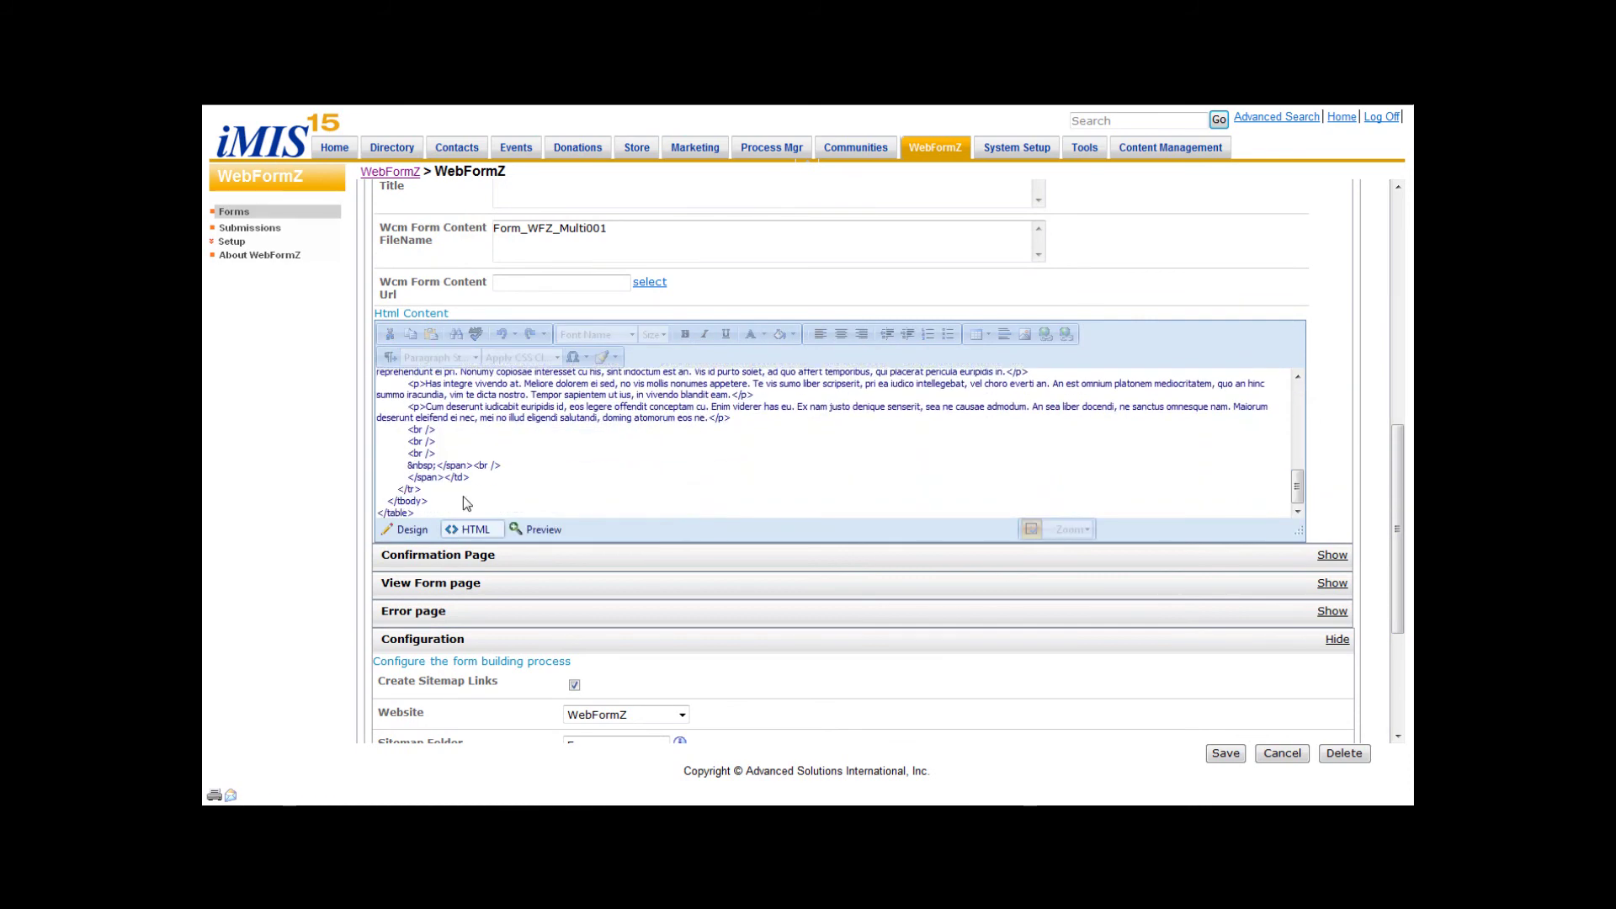
{"action": "left_click_drag", "start_coordinate": [420, 516], "coordinate": [370, 265]}
{"action": "key", "text": "Delete"}
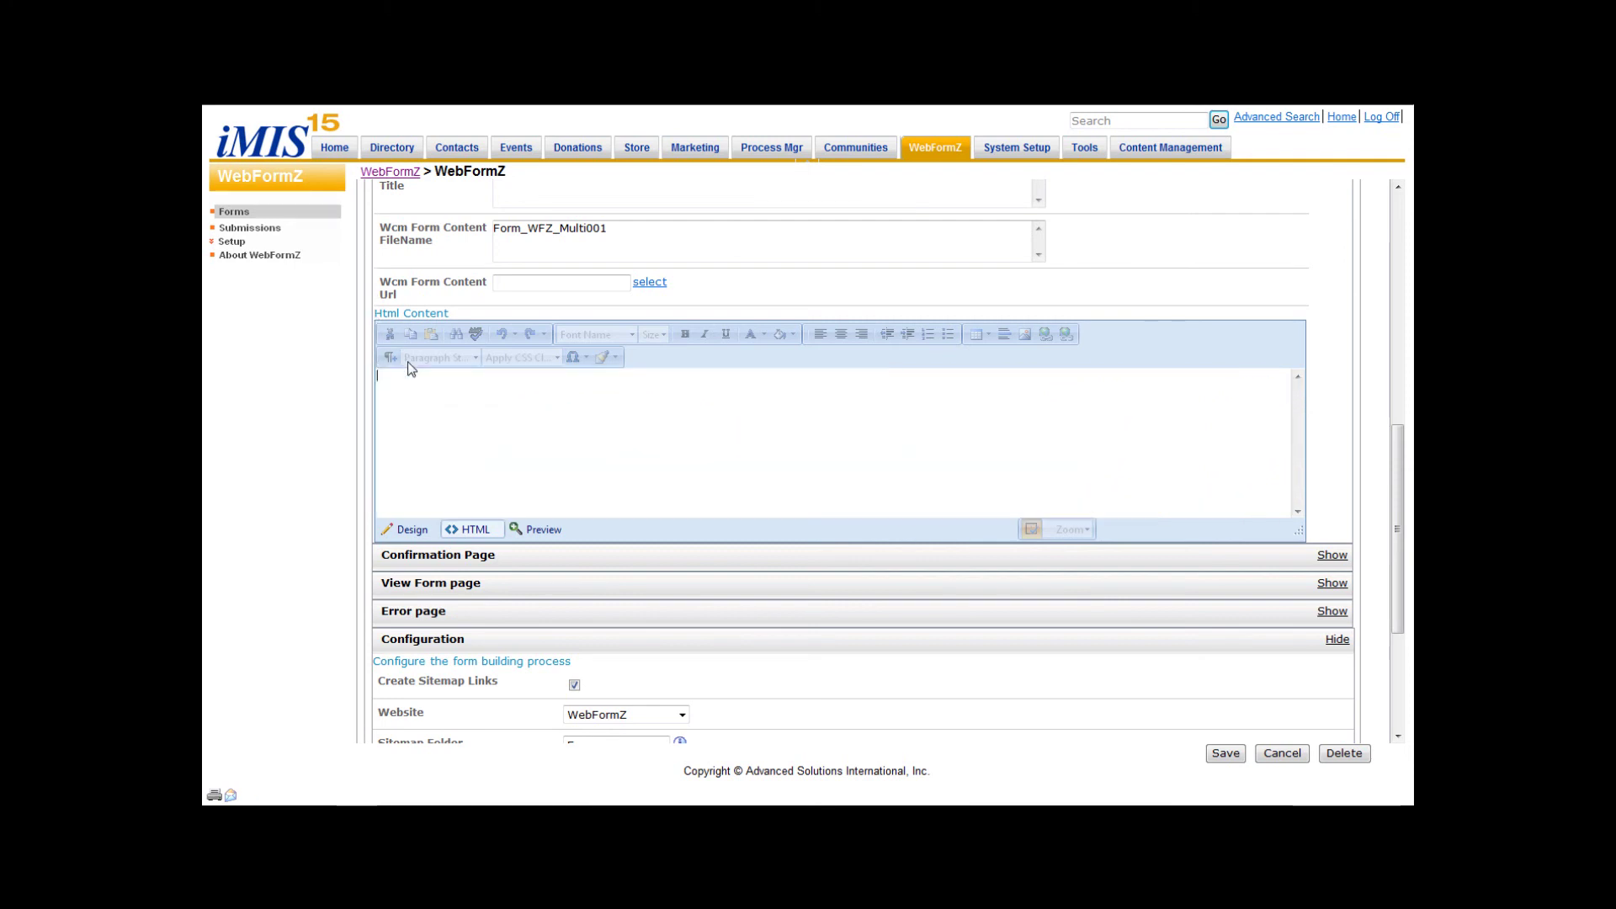
Step: Return the Form Page content to design view and insert a table with one row and three columns
{"action": "left_click", "coordinate": [410, 529]}
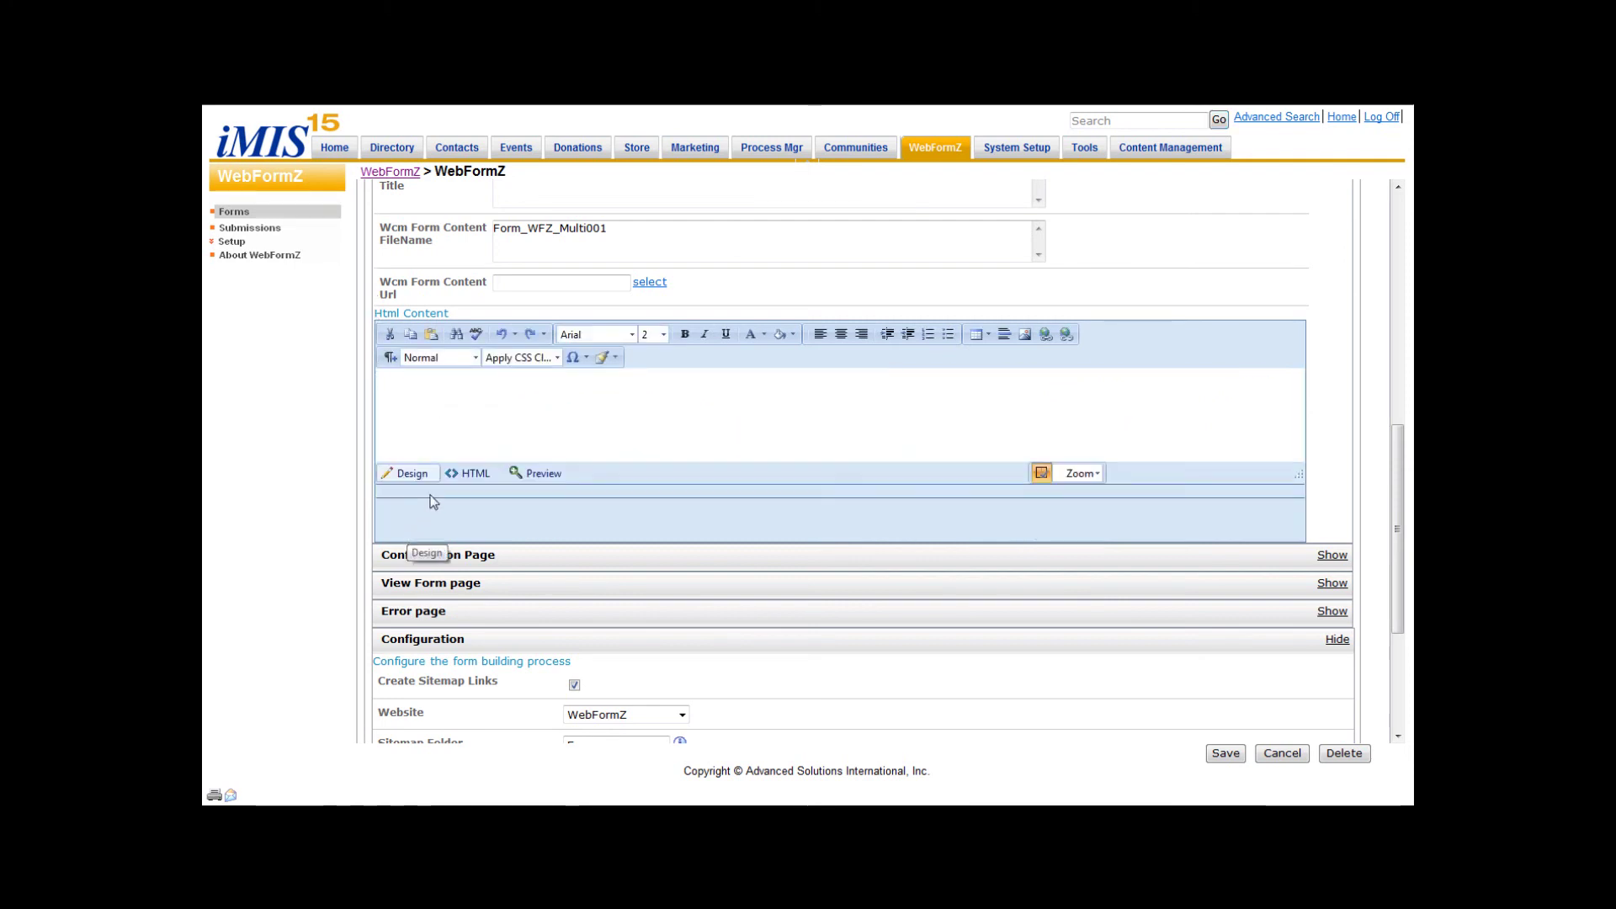
{"action": "left_click", "coordinate": [990, 335]}
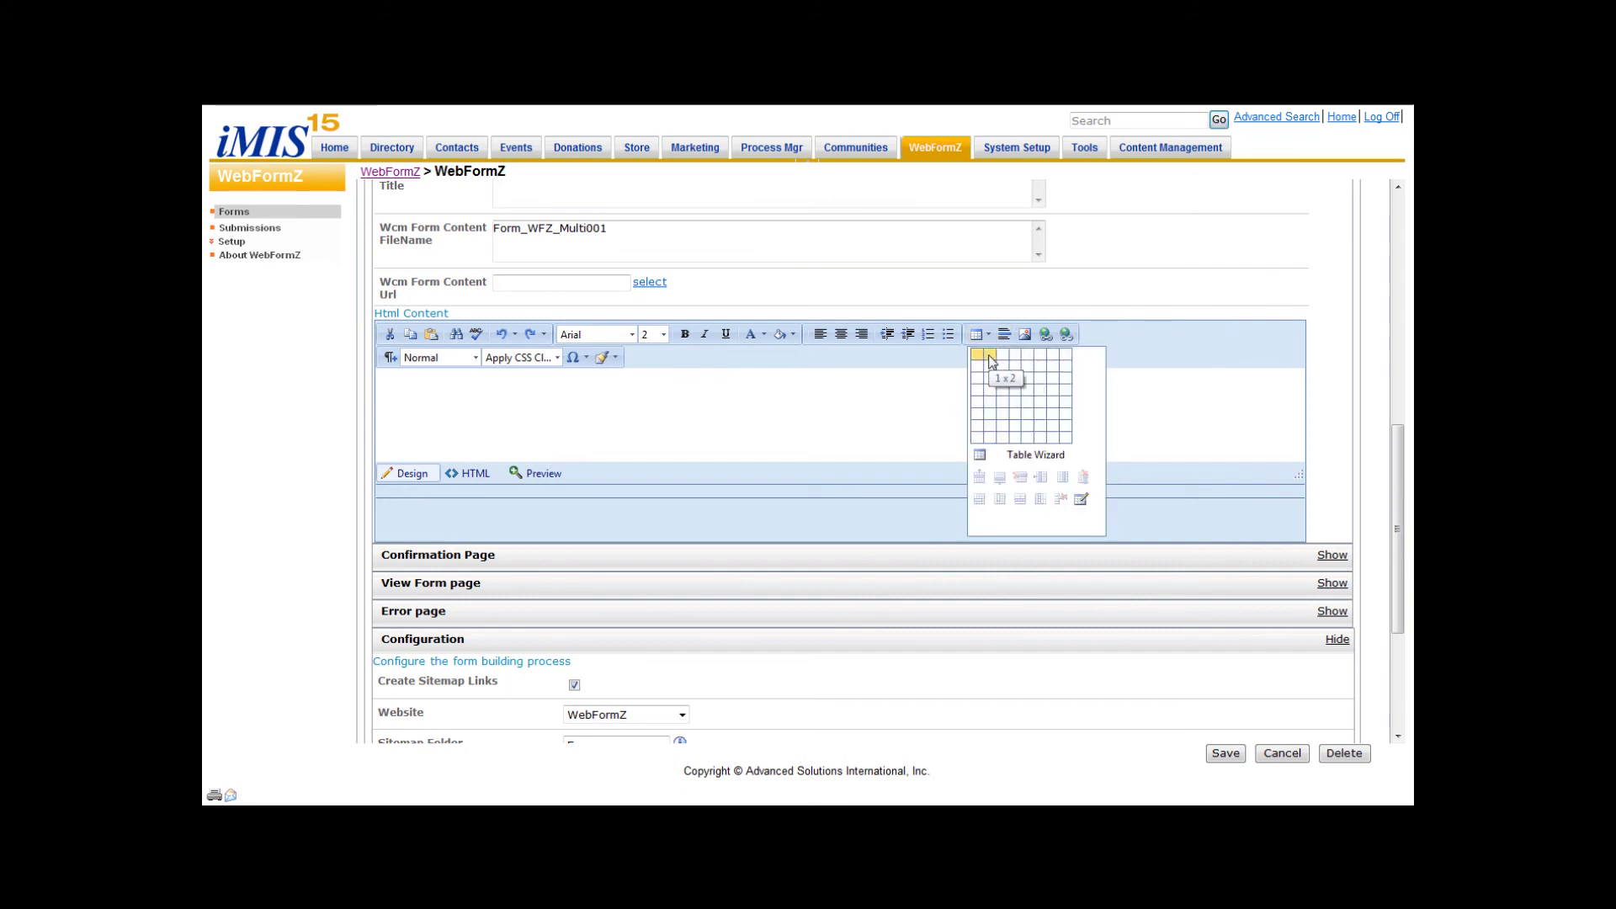
{"action": "left_click", "coordinate": [989, 357]}
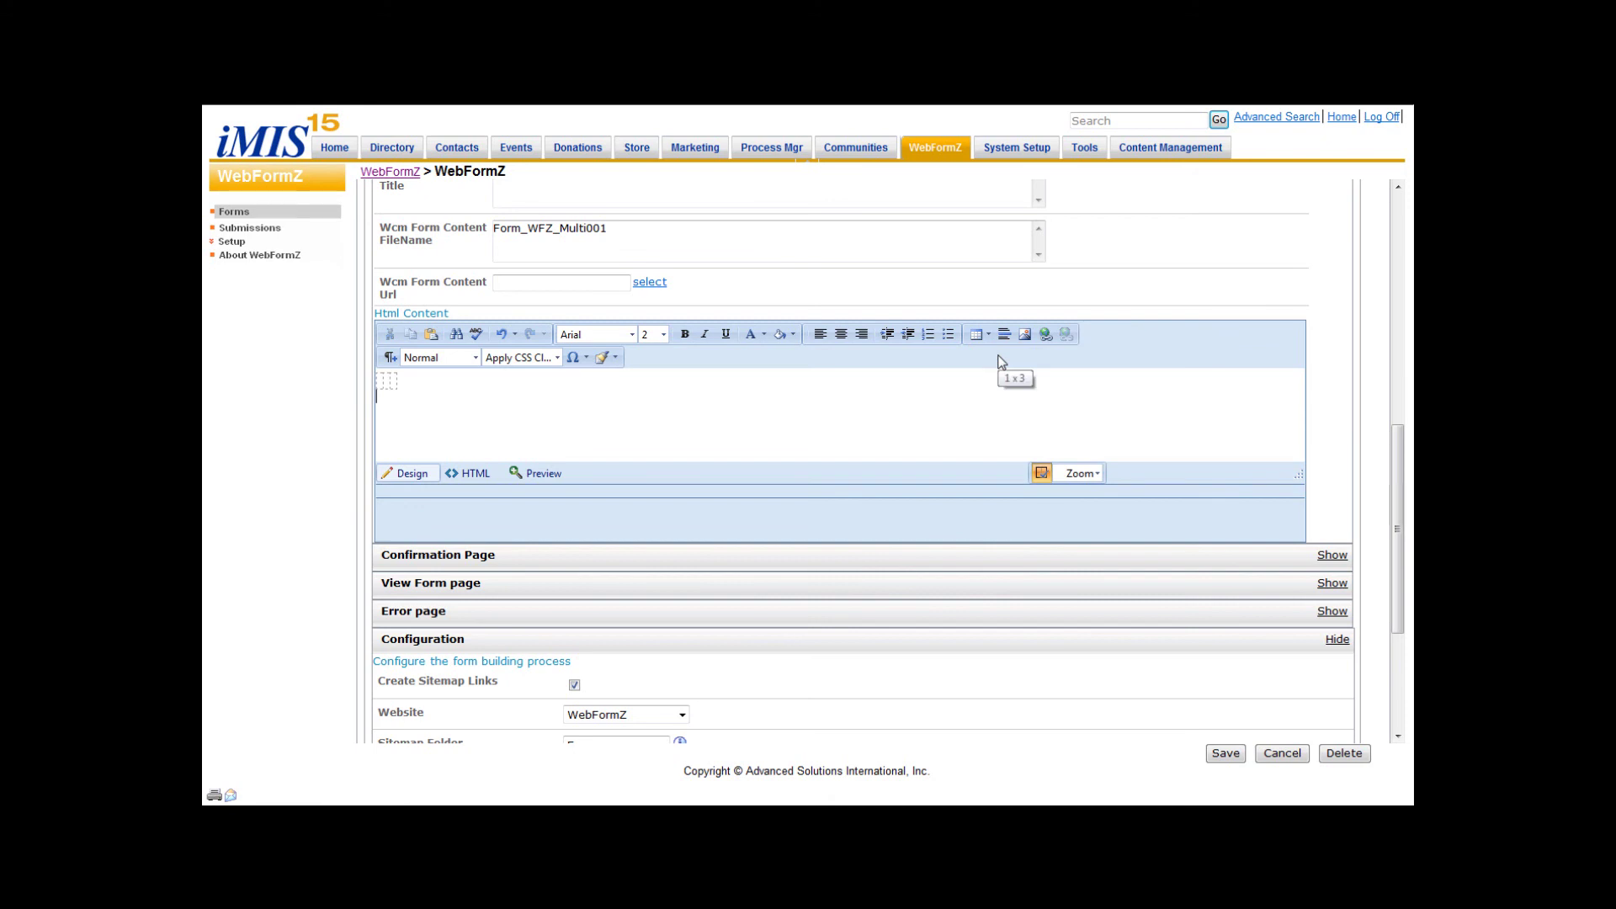
Step: Insert WebFormZ_logo_200.jpg from the ImageLibrary's User Images folder into the table's middle cell, and widen the empty first cell before it
{"action": "left_click", "coordinate": [385, 381]}
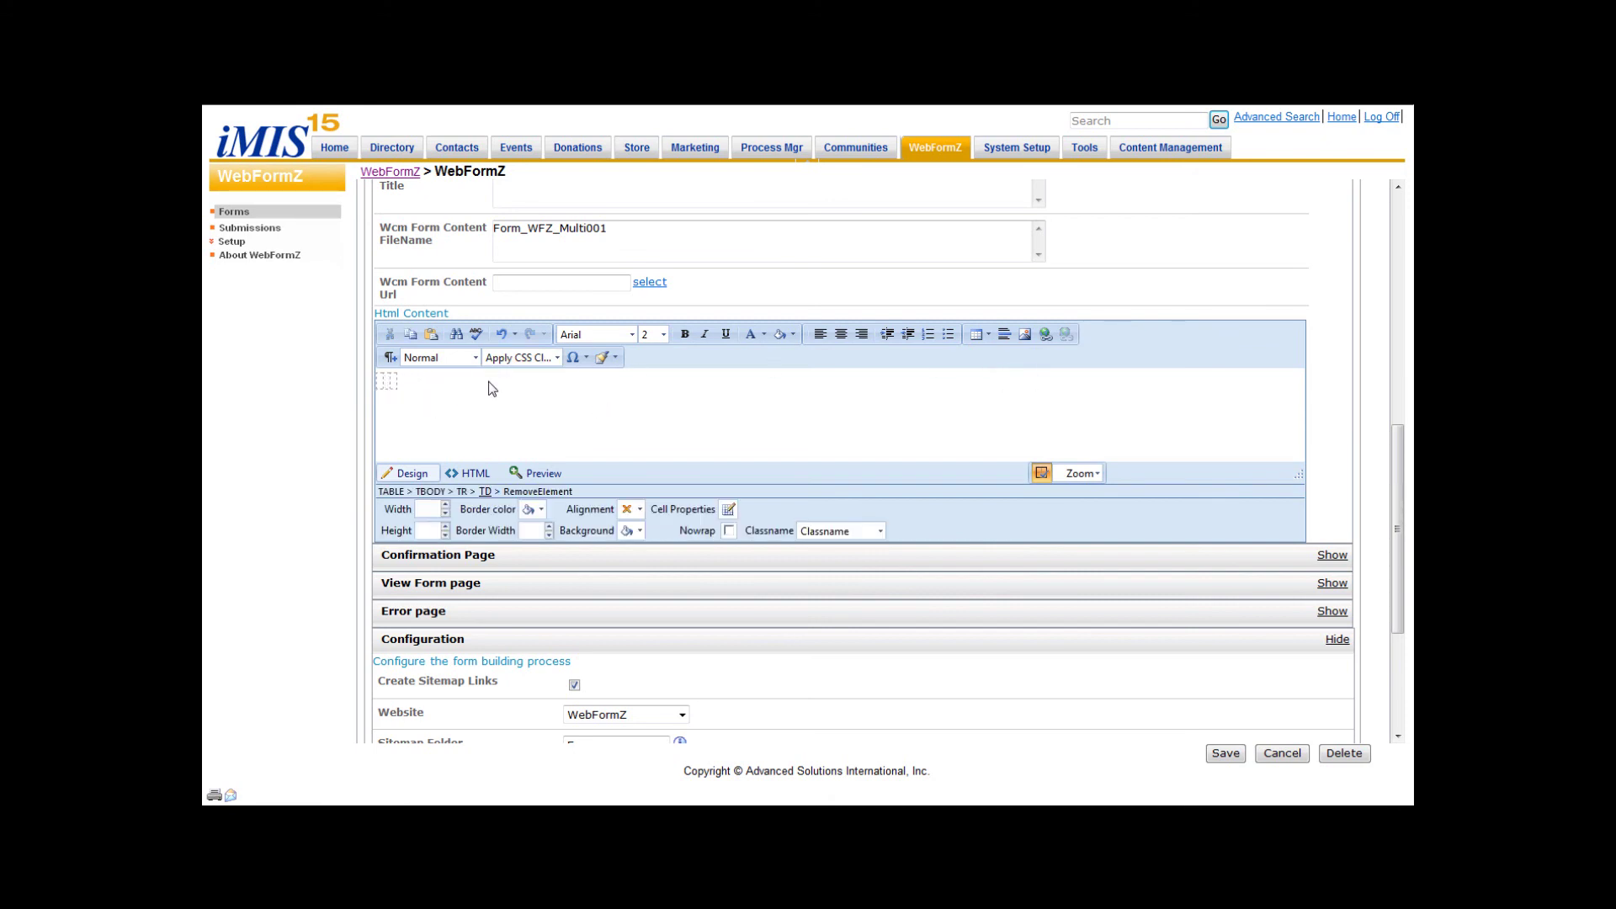
{"action": "left_click", "coordinate": [1025, 335]}
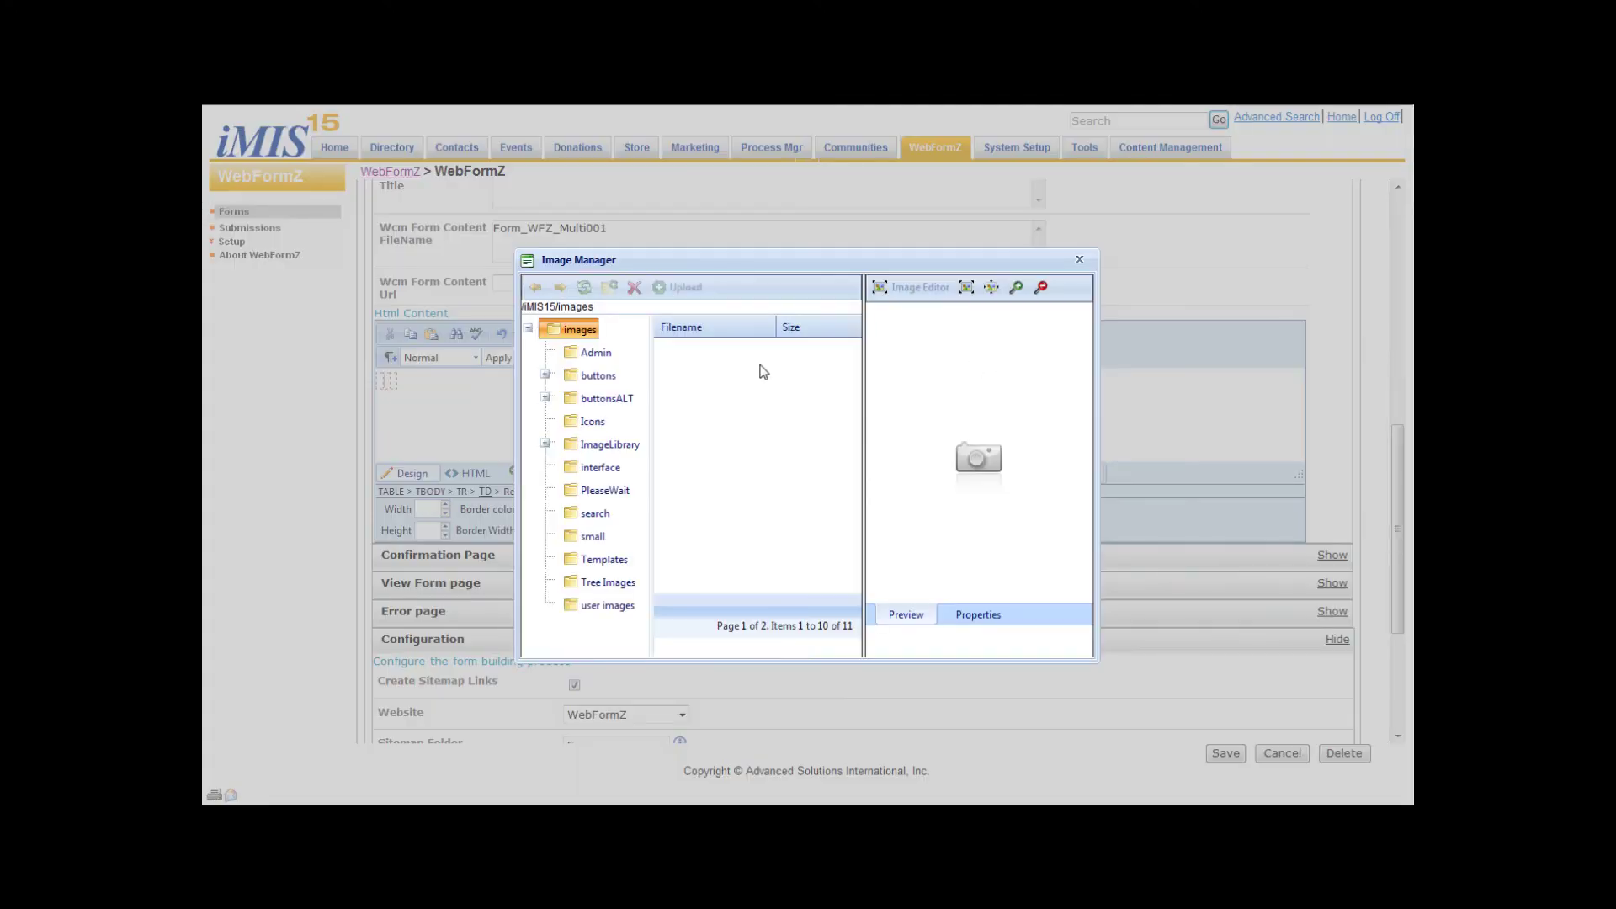
{"action": "double_click", "coordinate": [705, 437]}
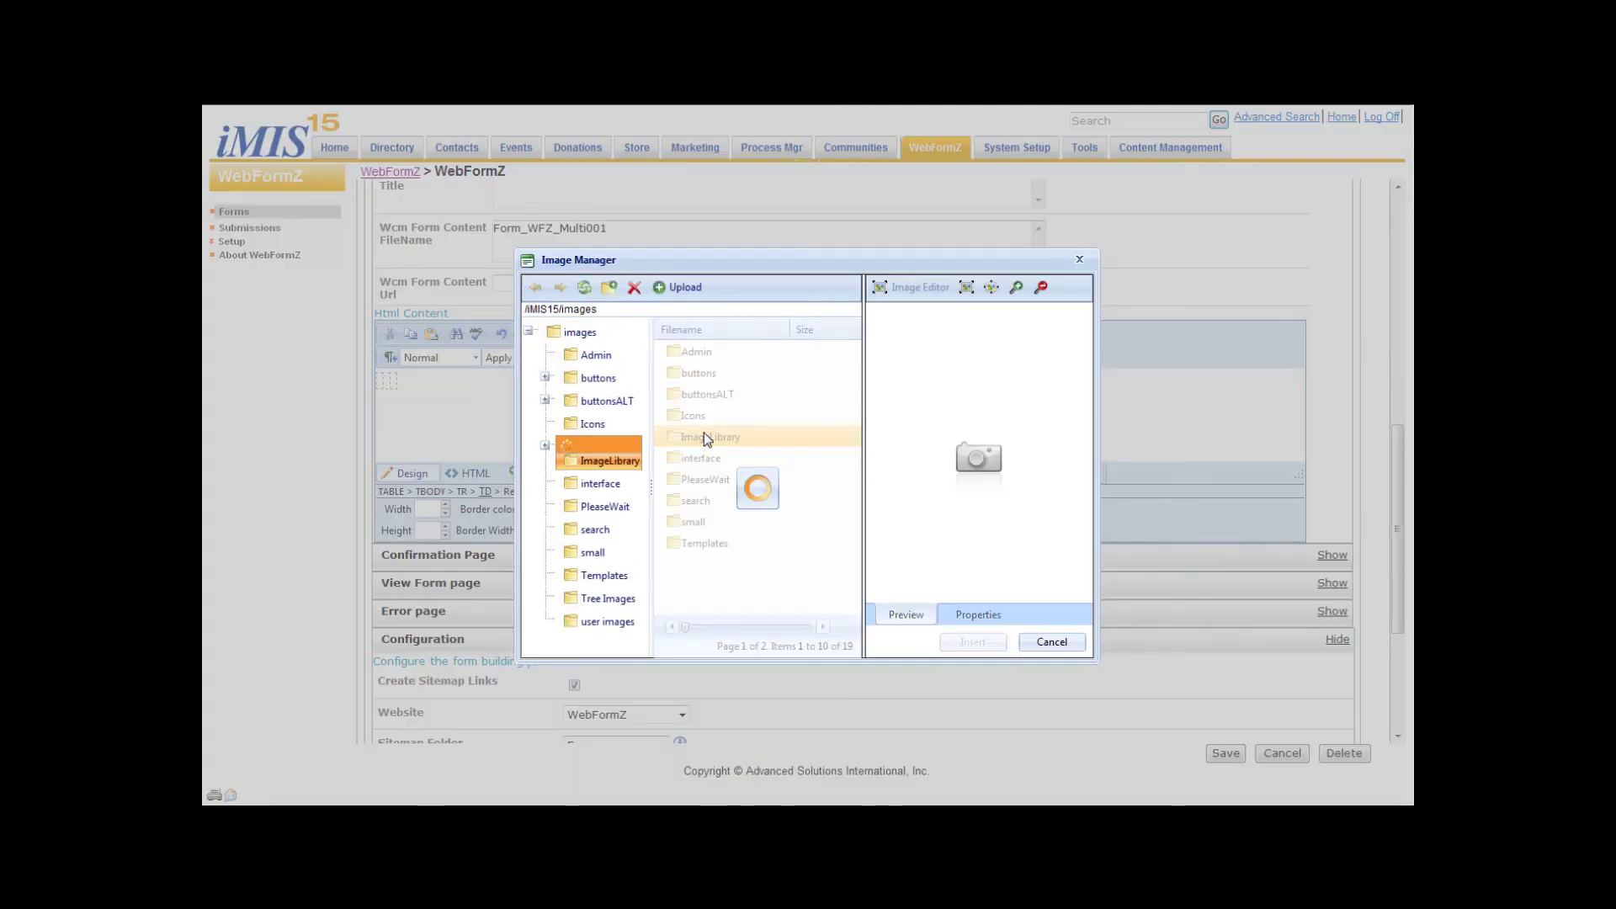
{"action": "double_click", "coordinate": [711, 353]}
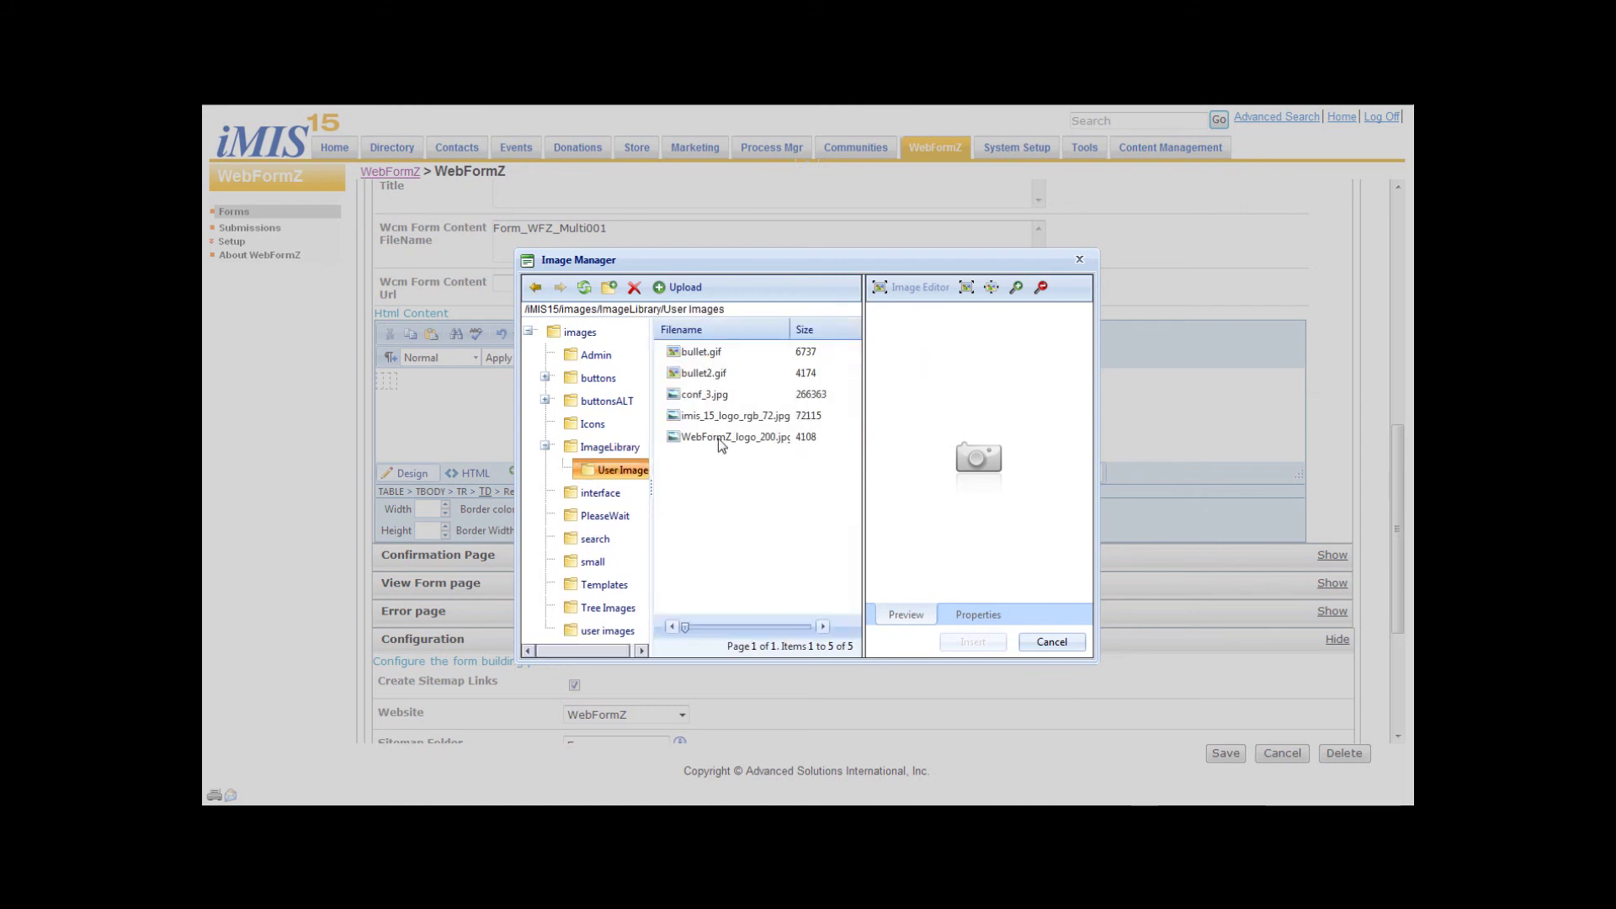
{"action": "left_click", "coordinate": [715, 438]}
{"action": "left_click", "coordinate": [974, 639]}
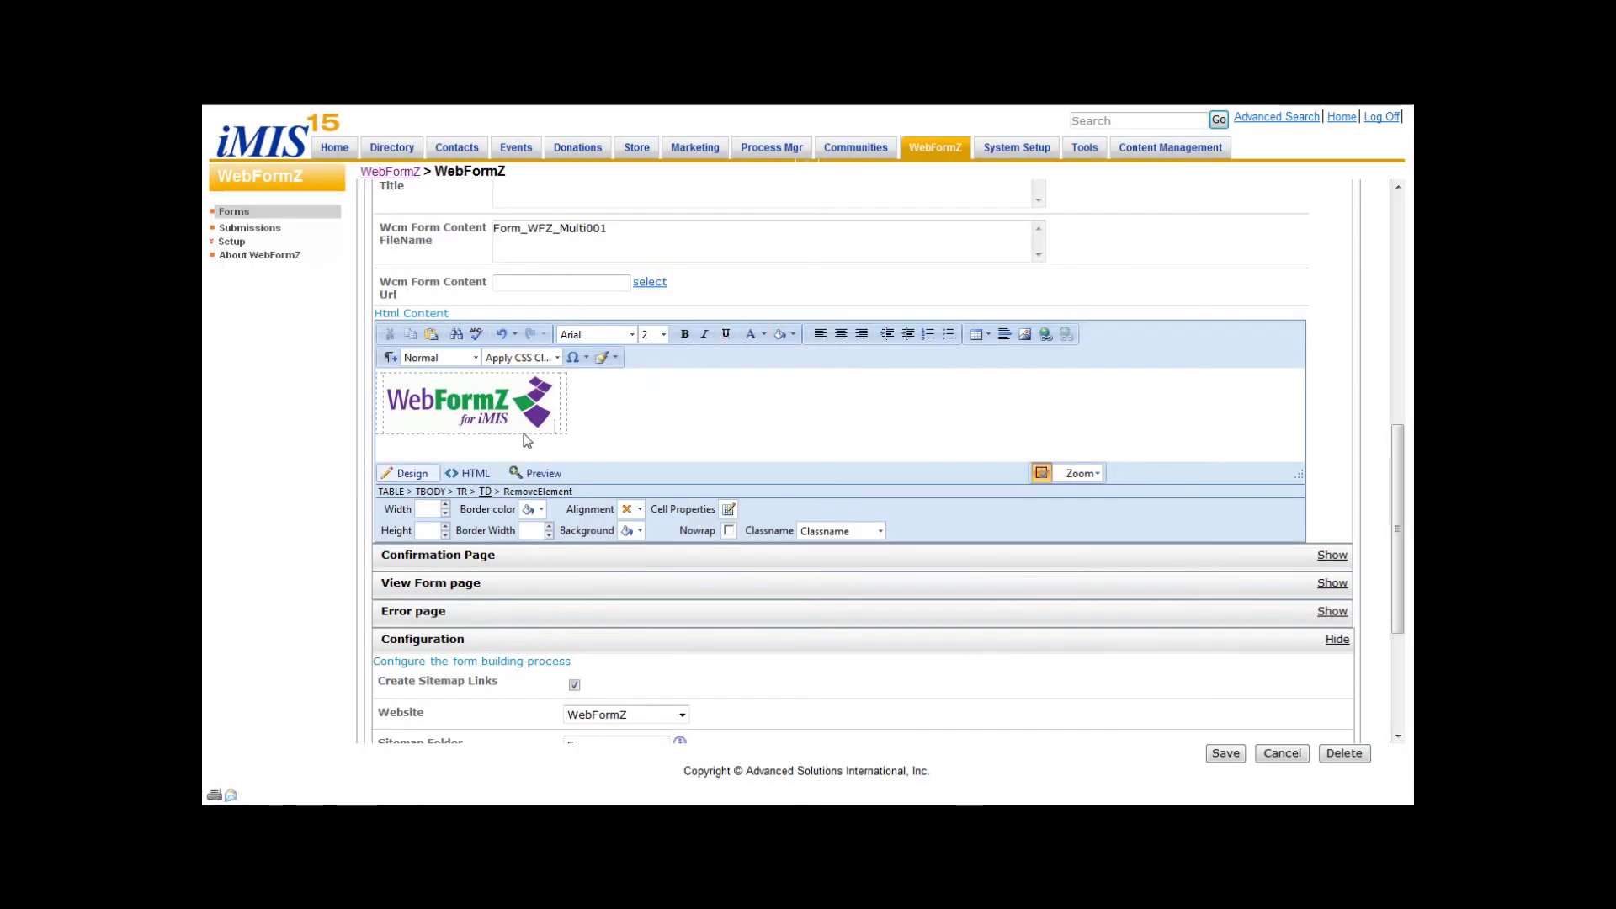
{"action": "left_click", "coordinate": [380, 406]}
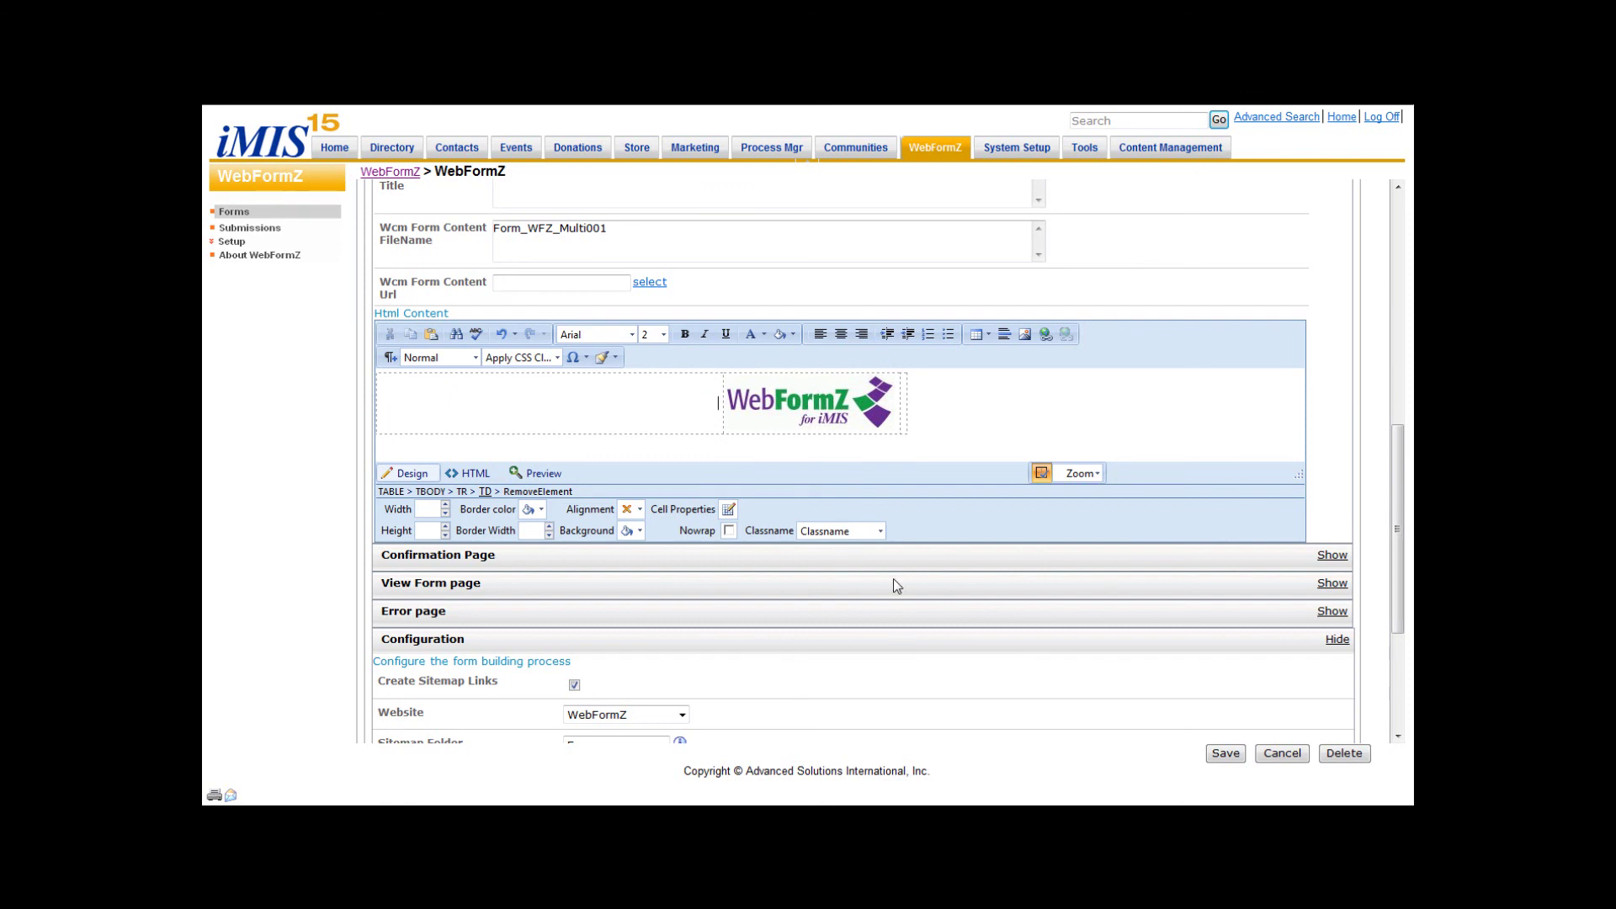
Step: Save the WCM settings of the Multi001 form and build the form
{"action": "left_click", "coordinate": [1230, 756]}
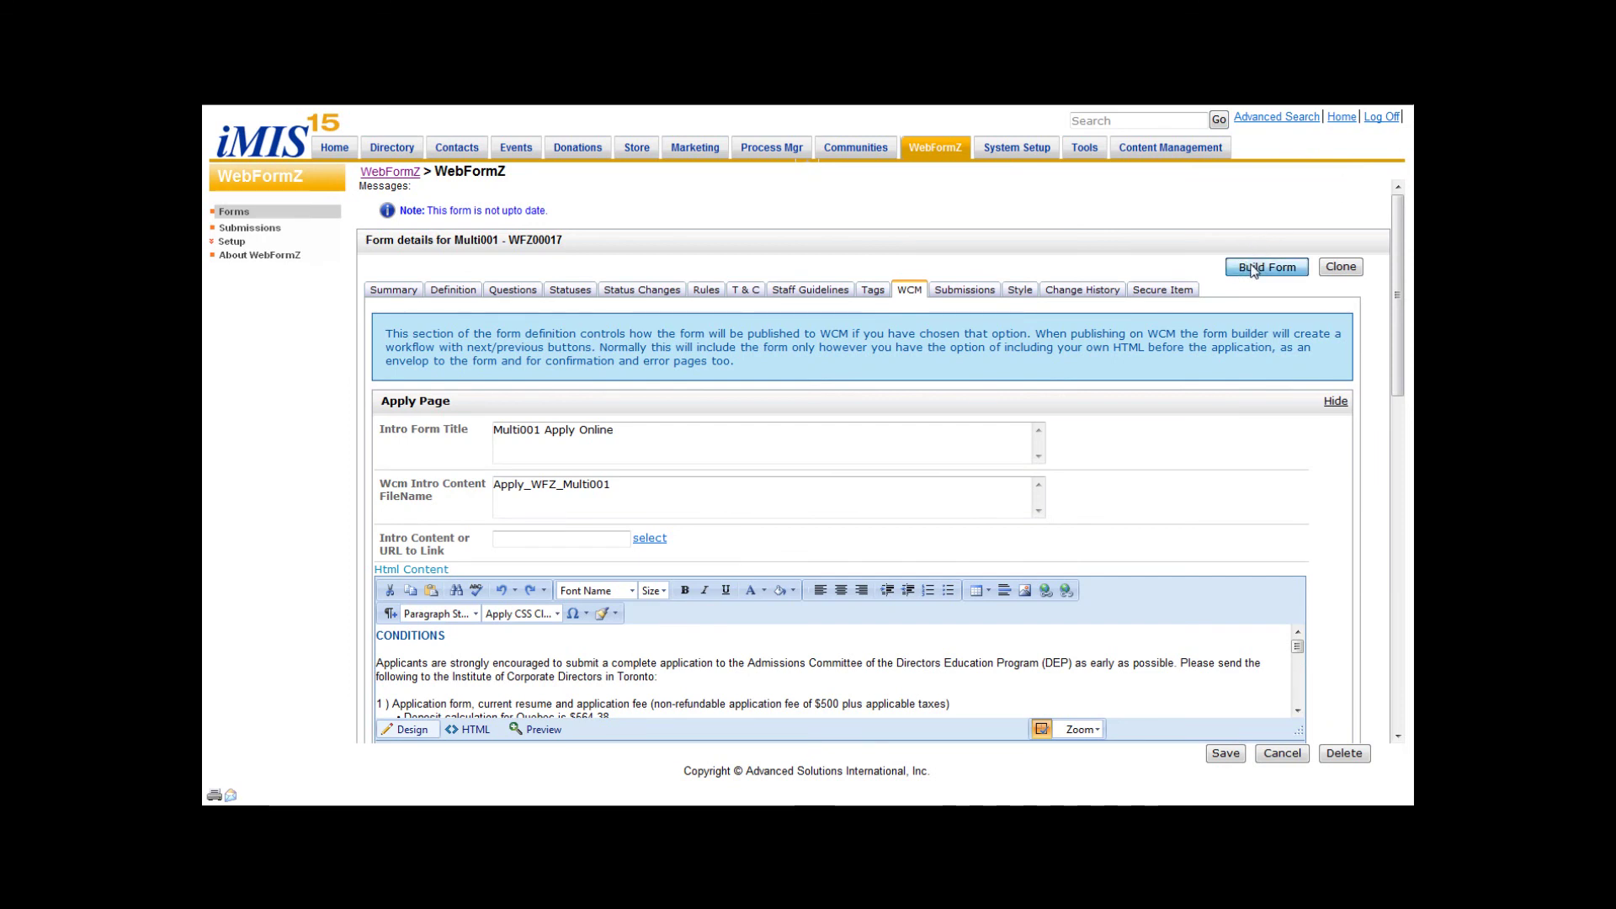
{"action": "left_click", "coordinate": [1251, 268]}
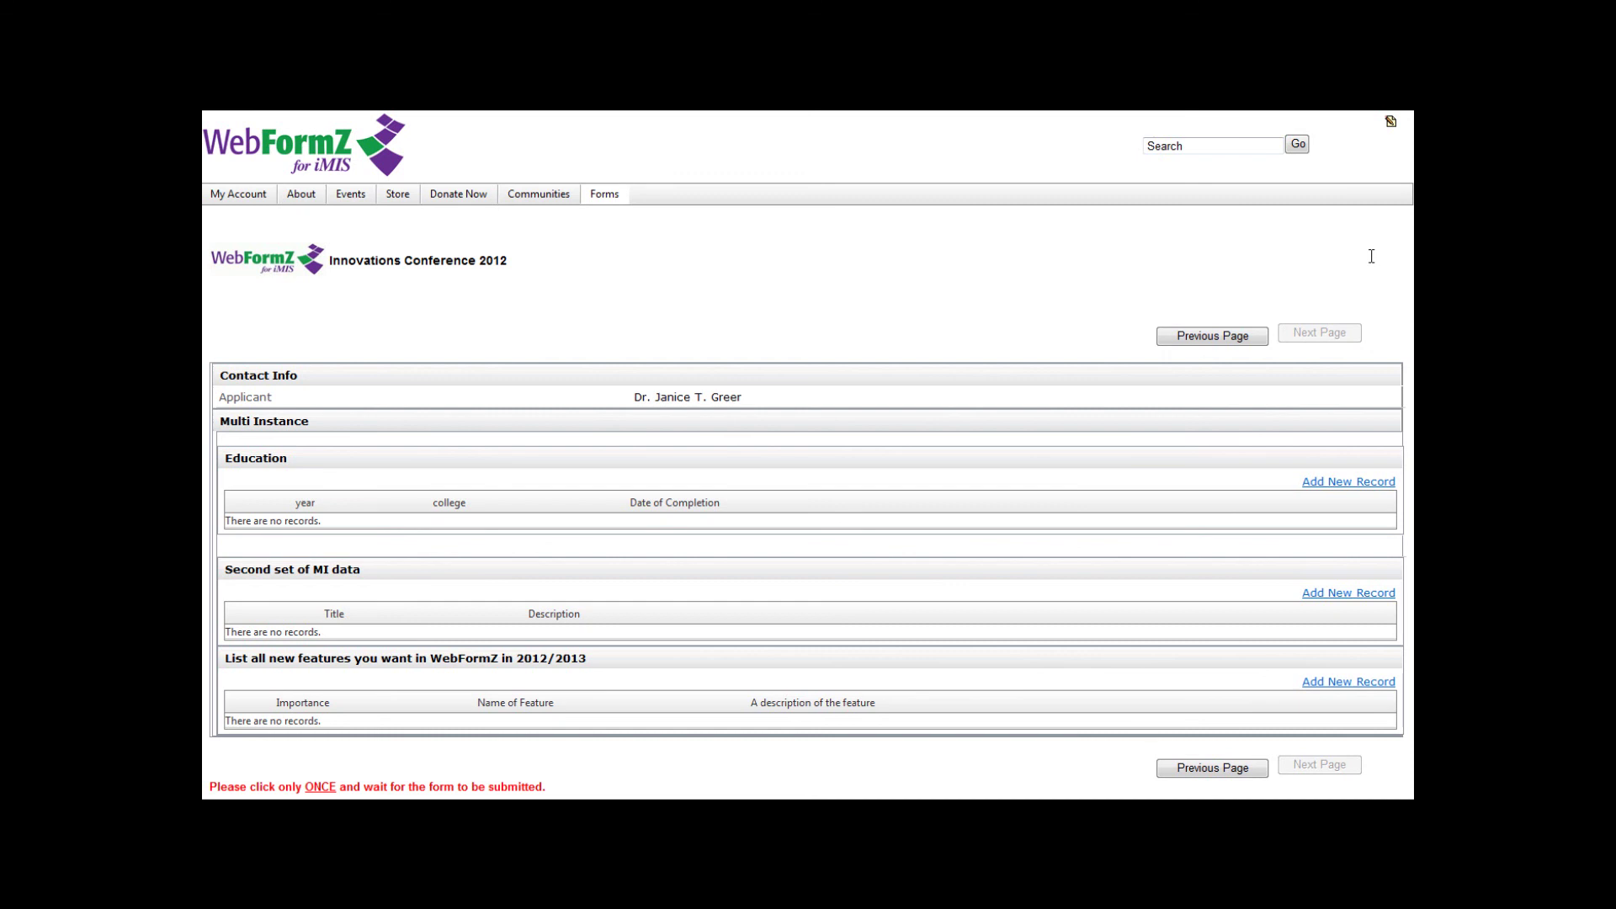
Step: Add an Education record with year 1987, college University of Life and completion date 01/01/2009, and save it
{"action": "left_click", "coordinate": [1311, 482]}
{"action": "left_click", "coordinate": [789, 283]}
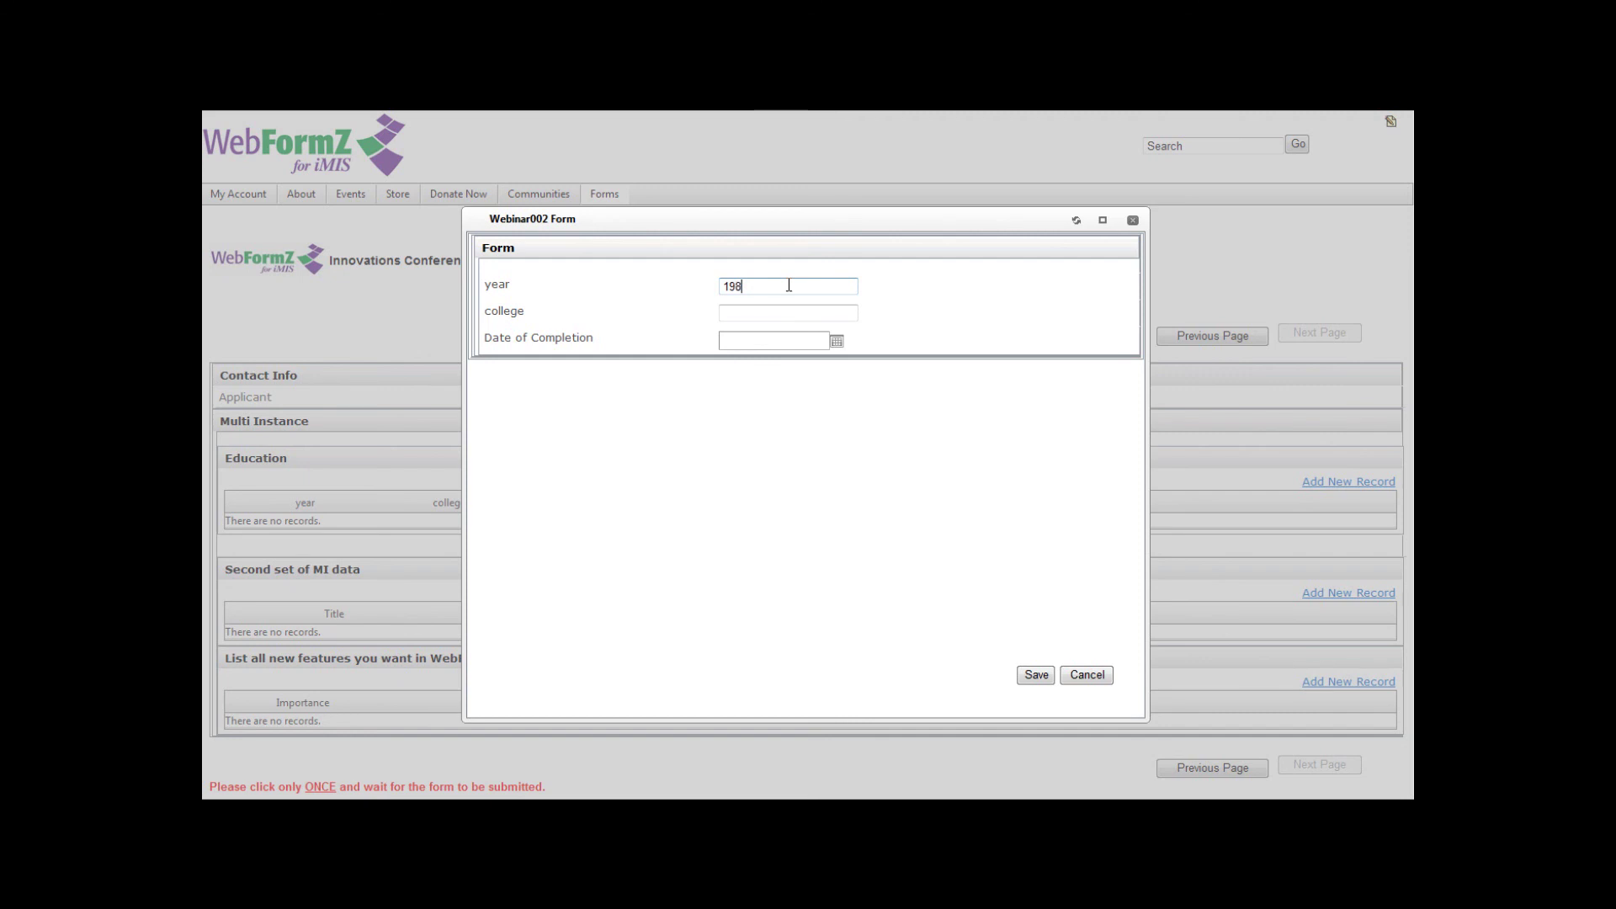
{"action": "key", "text": "Tab"}
{"action": "type", "text": "University of Life"}
{"action": "left_click", "coordinate": [743, 340]}
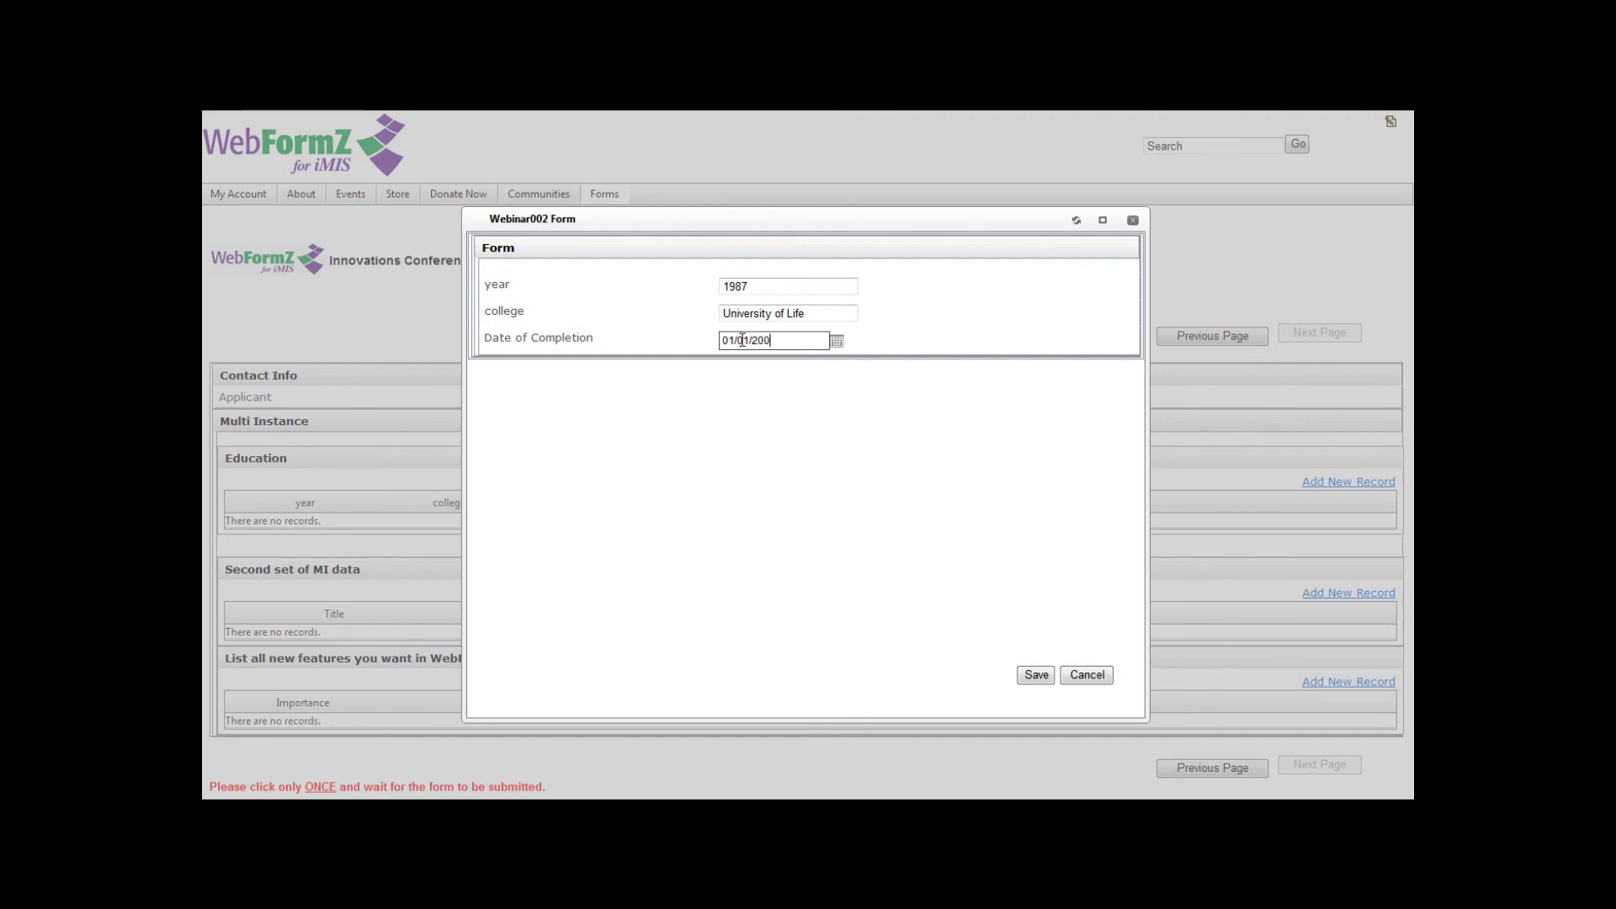
{"action": "left_click", "coordinate": [1036, 674]}
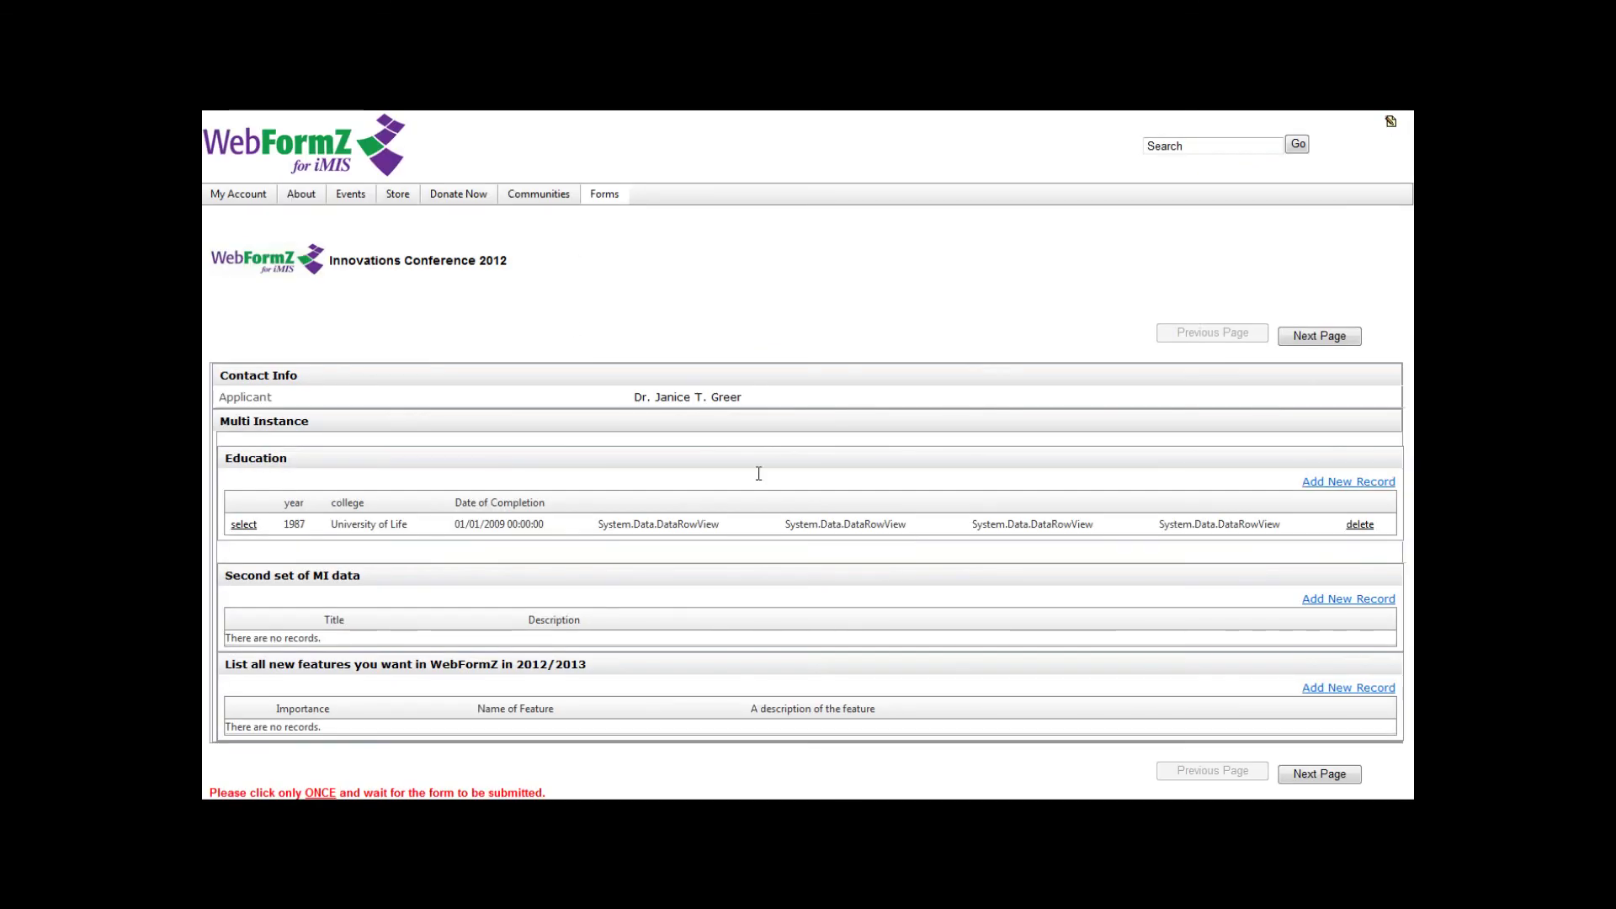
Step: Add a record to the second set of MI data with title Test and description "Mary had a little lamb", and save it
{"action": "left_click", "coordinate": [1315, 600]}
{"action": "left_click", "coordinate": [747, 287]}
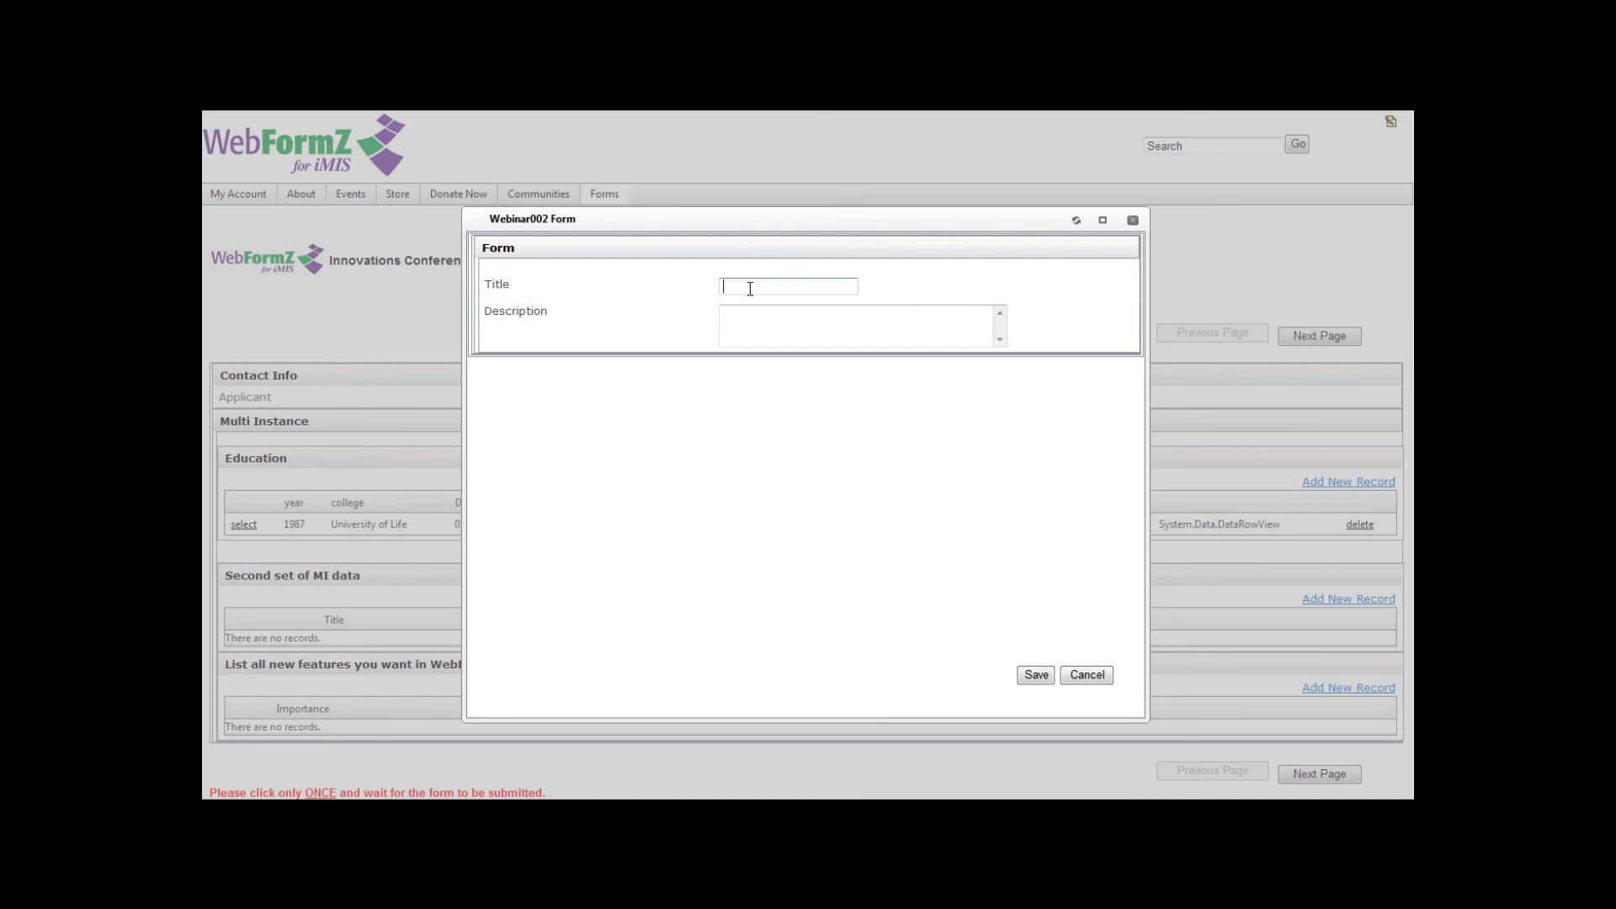
{"action": "type", "text": "Test"}
{"action": "left_click", "coordinate": [764, 312]}
{"action": "type", "text": "Mary "}
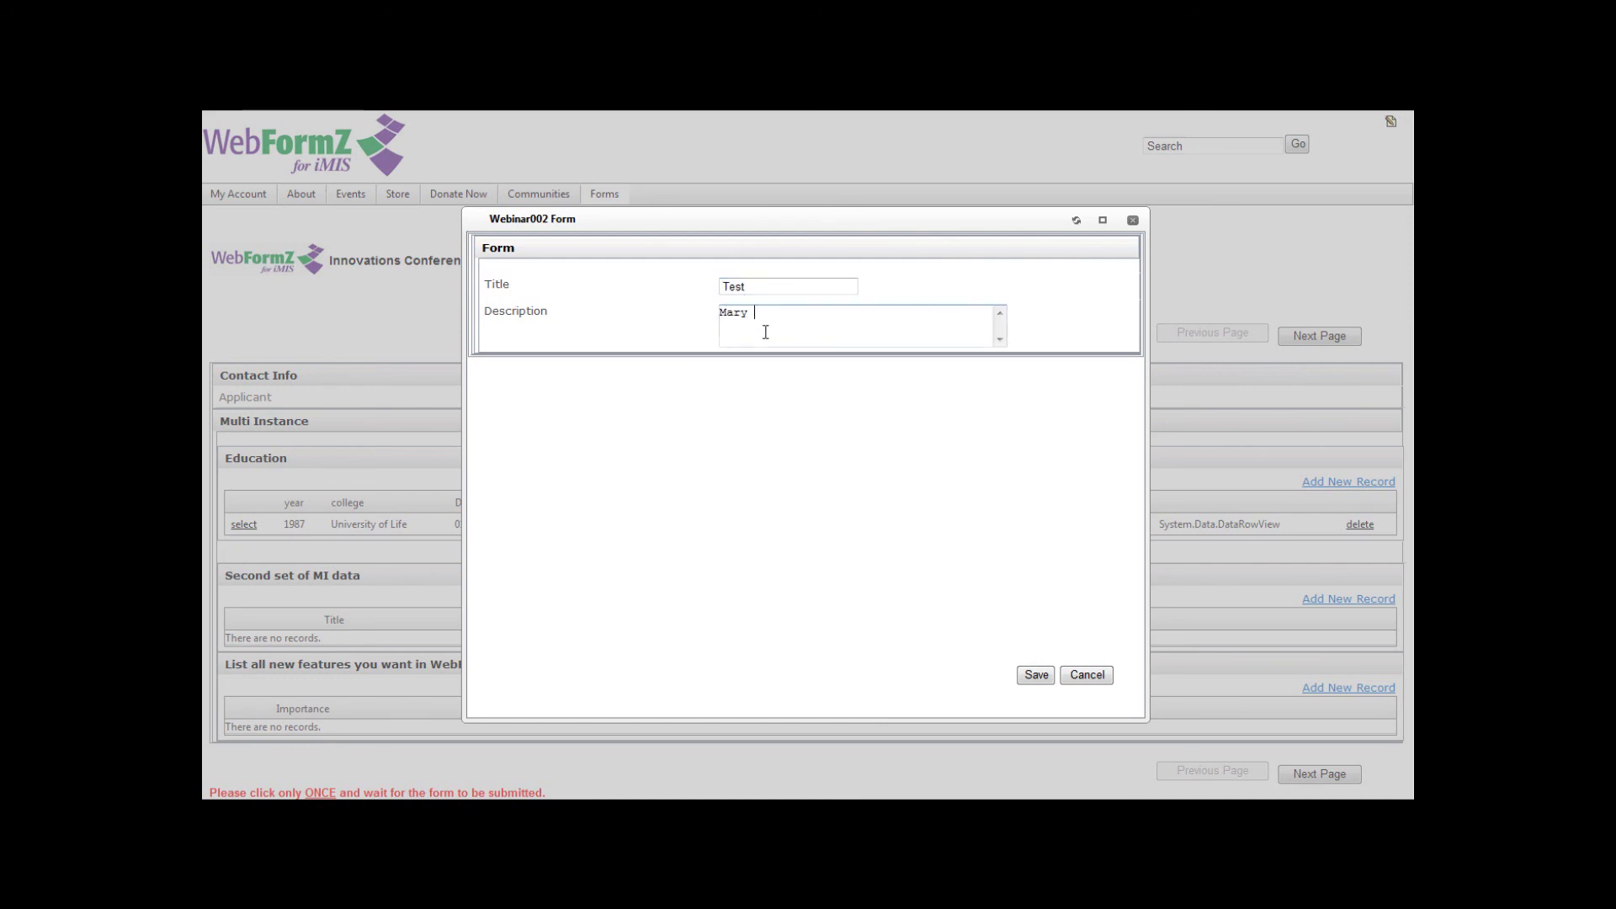
{"action": "type", "text": "had a little lamb"}
{"action": "left_click", "coordinate": [1036, 674]}
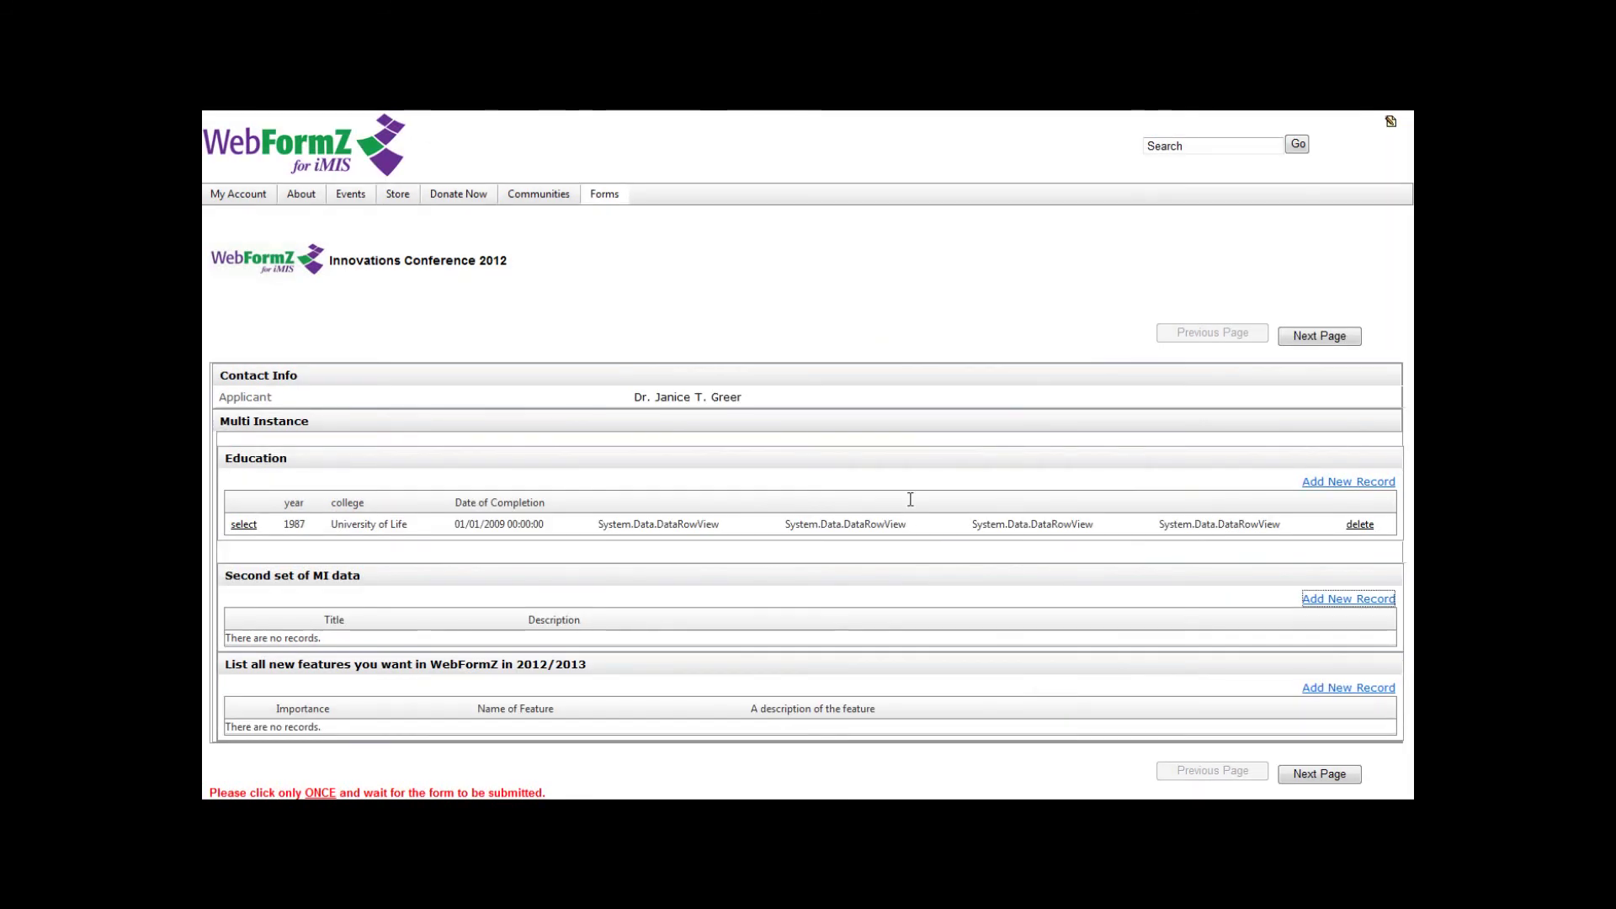